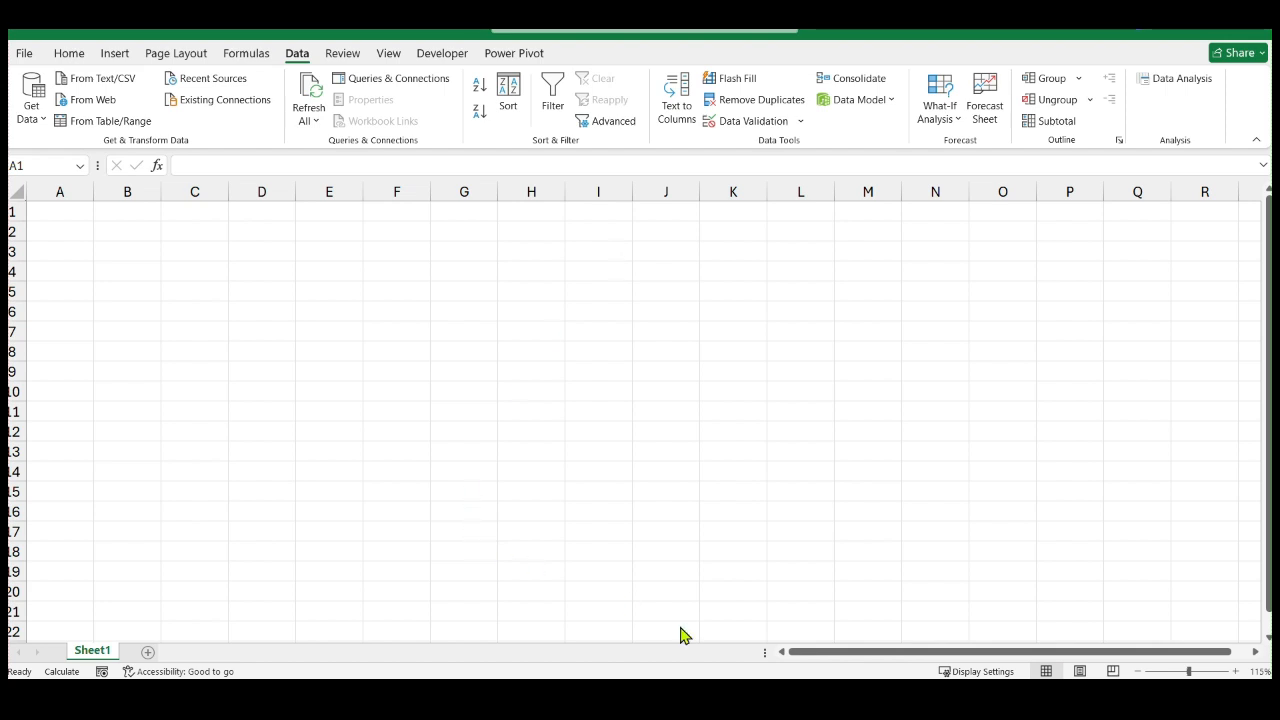
# Switch to the "07. Final what if analysis" workbook and copy the first What-If Analysis table, B2:C9, on the Goal Seek sheet
pyautogui.press('super+Tab')
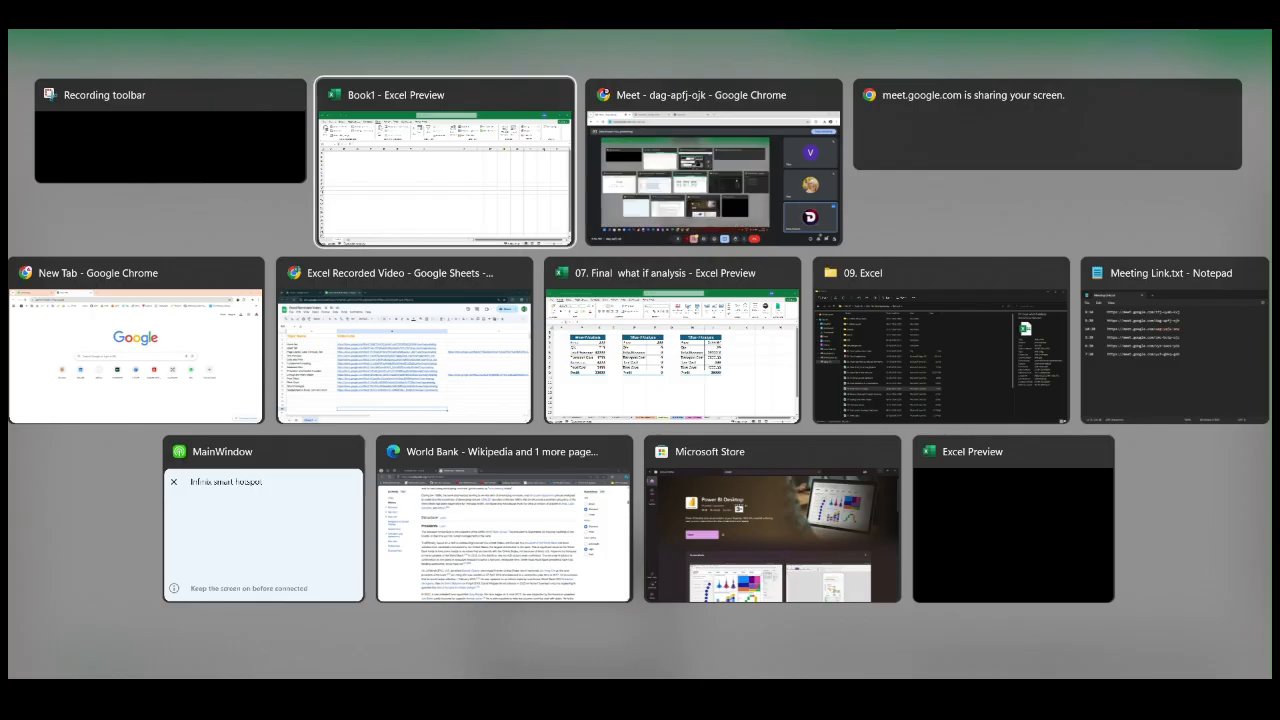
pyautogui.press('Right')
pyautogui.press('Right')
pyautogui.press('Right')
pyautogui.press('Right')
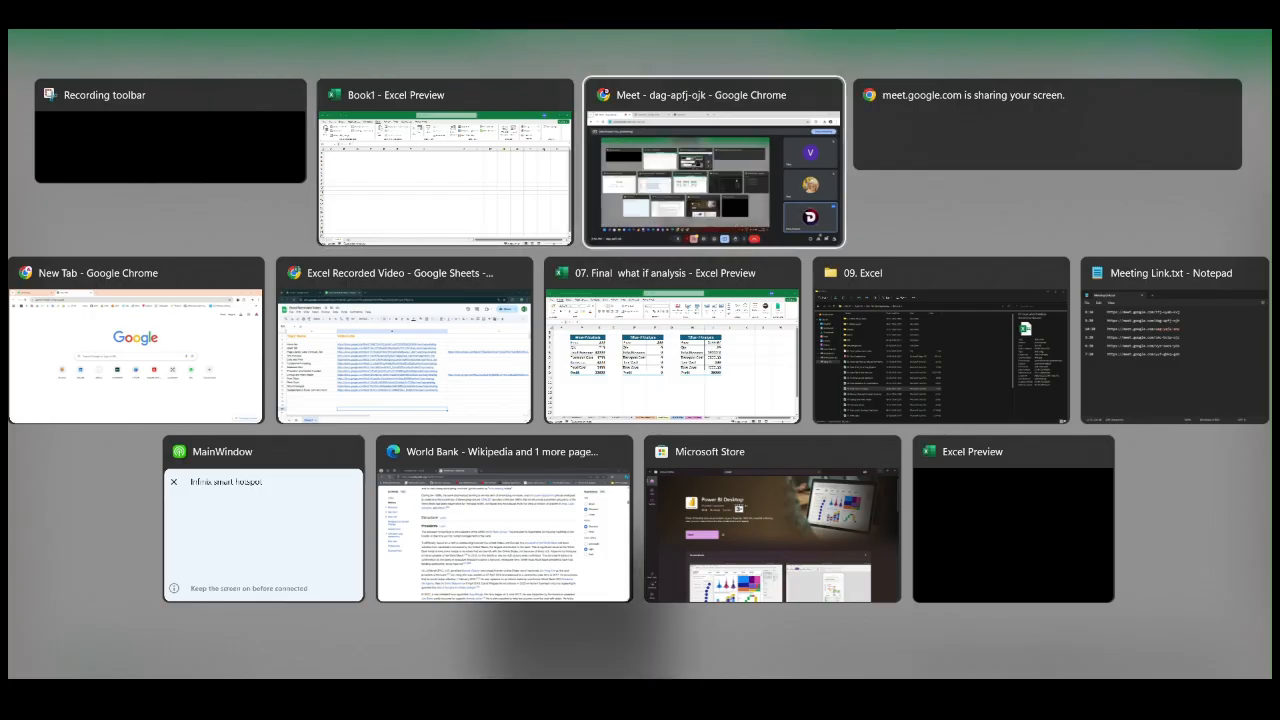
pyautogui.press('Right')
pyautogui.press('Return')
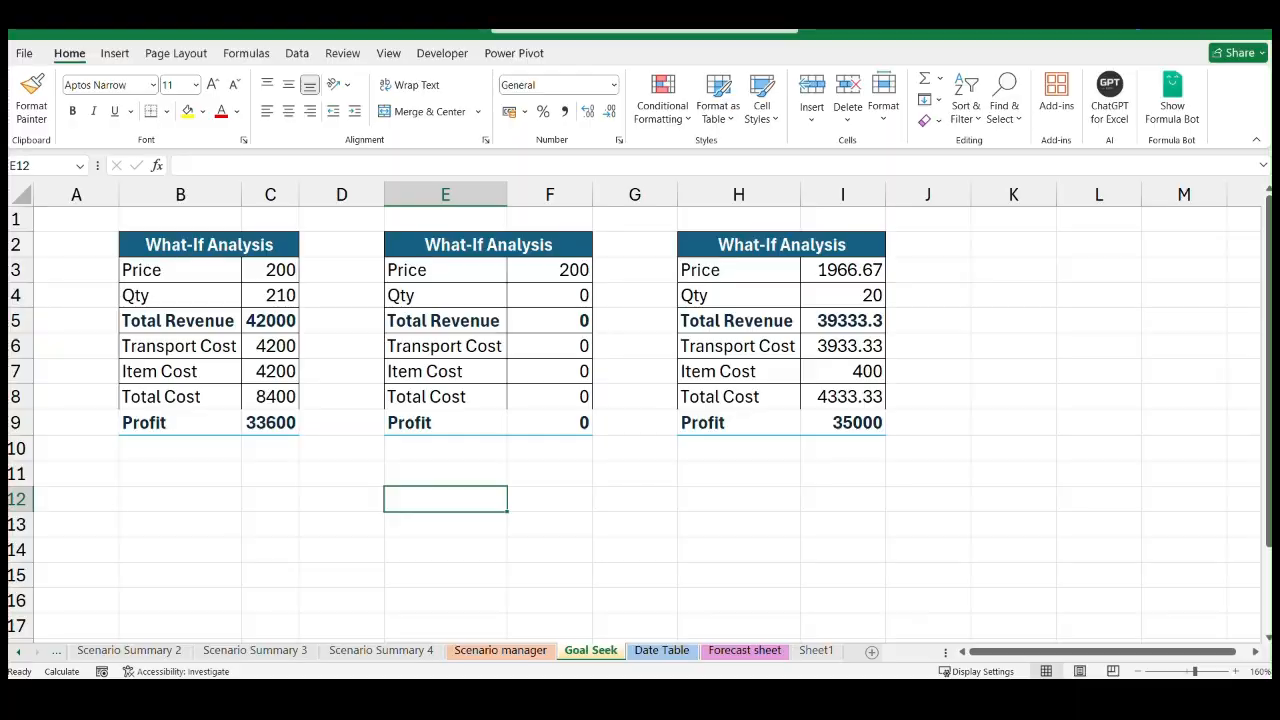
pyautogui.moveTo(126, 242); pyautogui.dragTo(281, 428)
pyautogui.hotkey('ctrl', 'c')
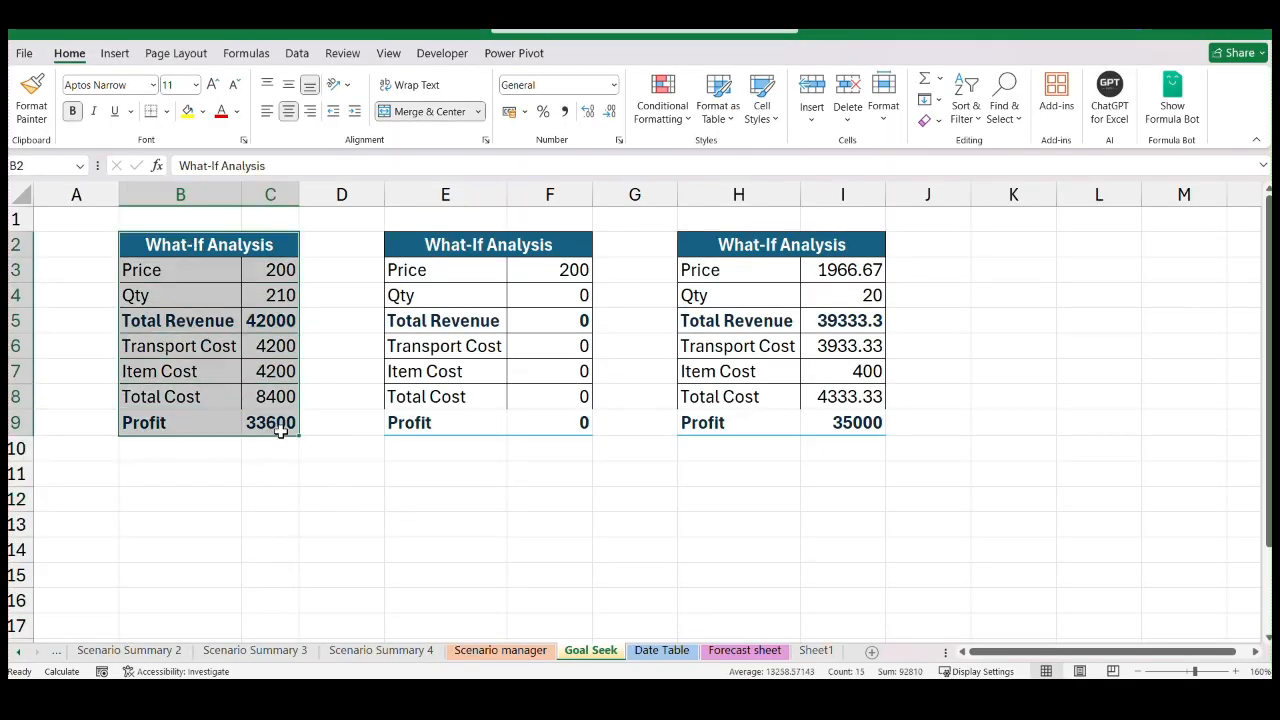
# Return to the Book1 workbook and paste the copied What-If Analysis table starting at cell B1
pyautogui.press('super+Tab')
pyautogui.press('Right')
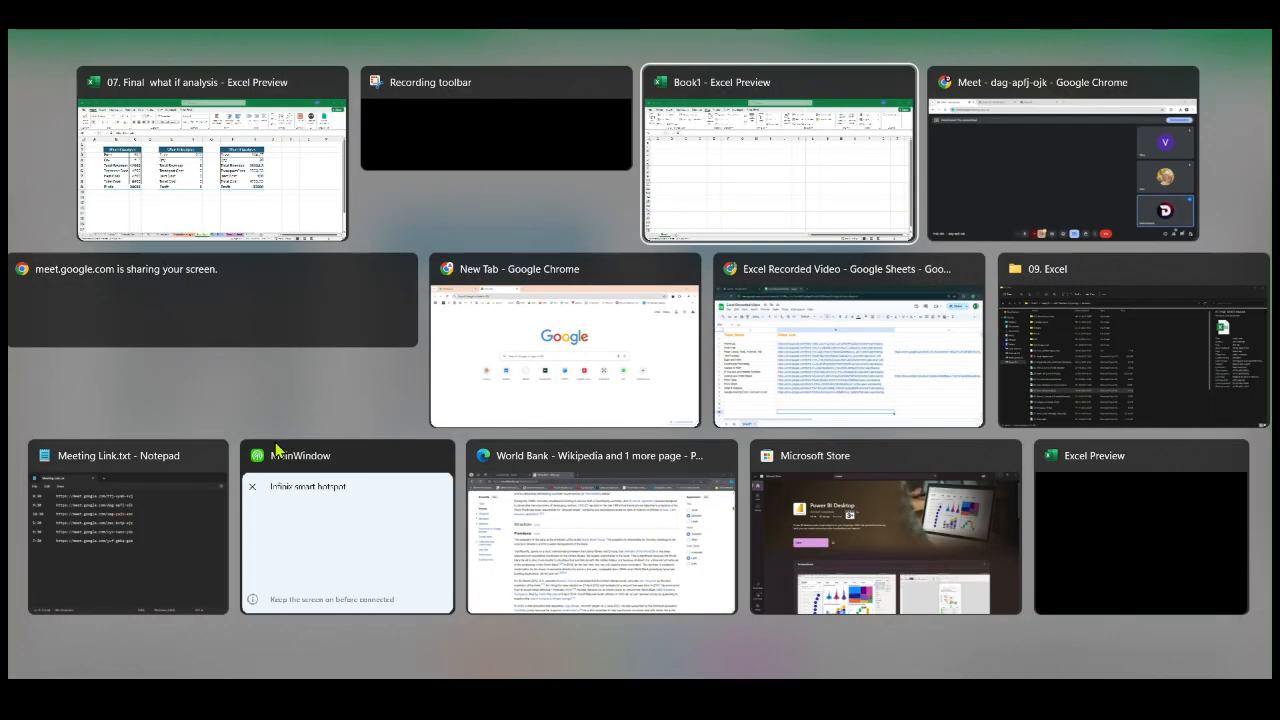
pyautogui.press('Return')
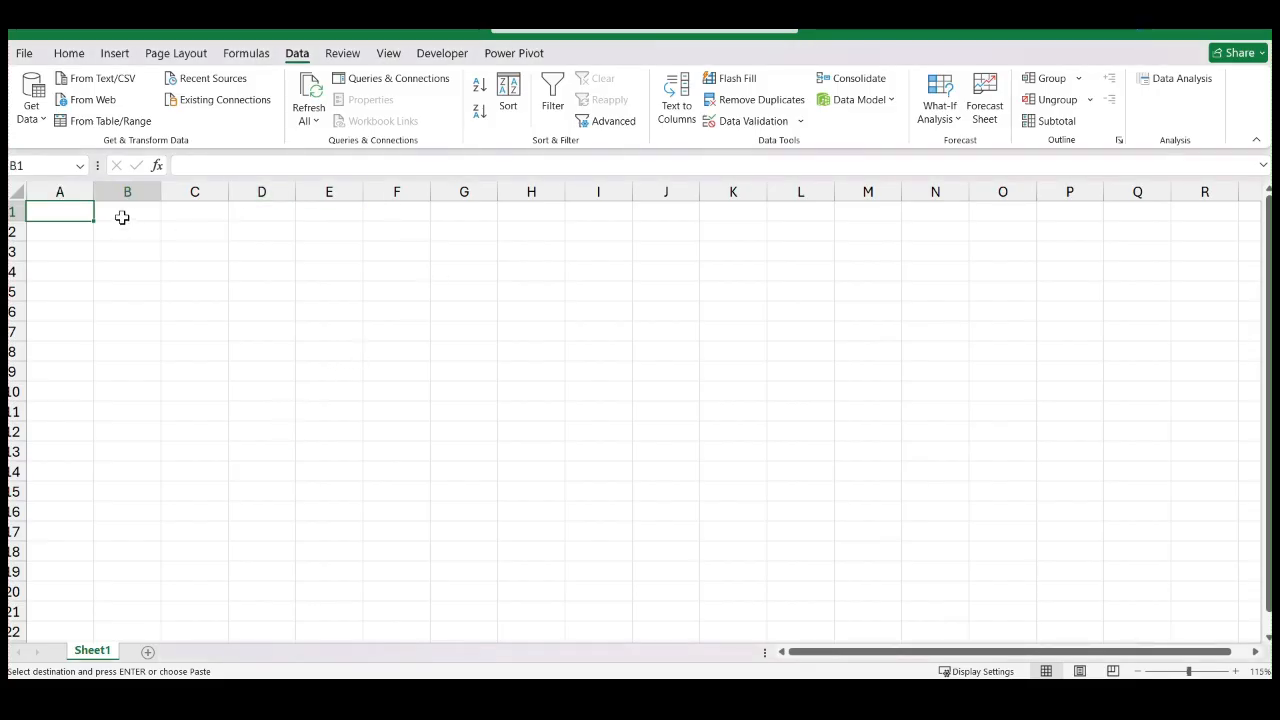
pyautogui.click(123, 213)
pyautogui.hotkey('ctrl', 'v')
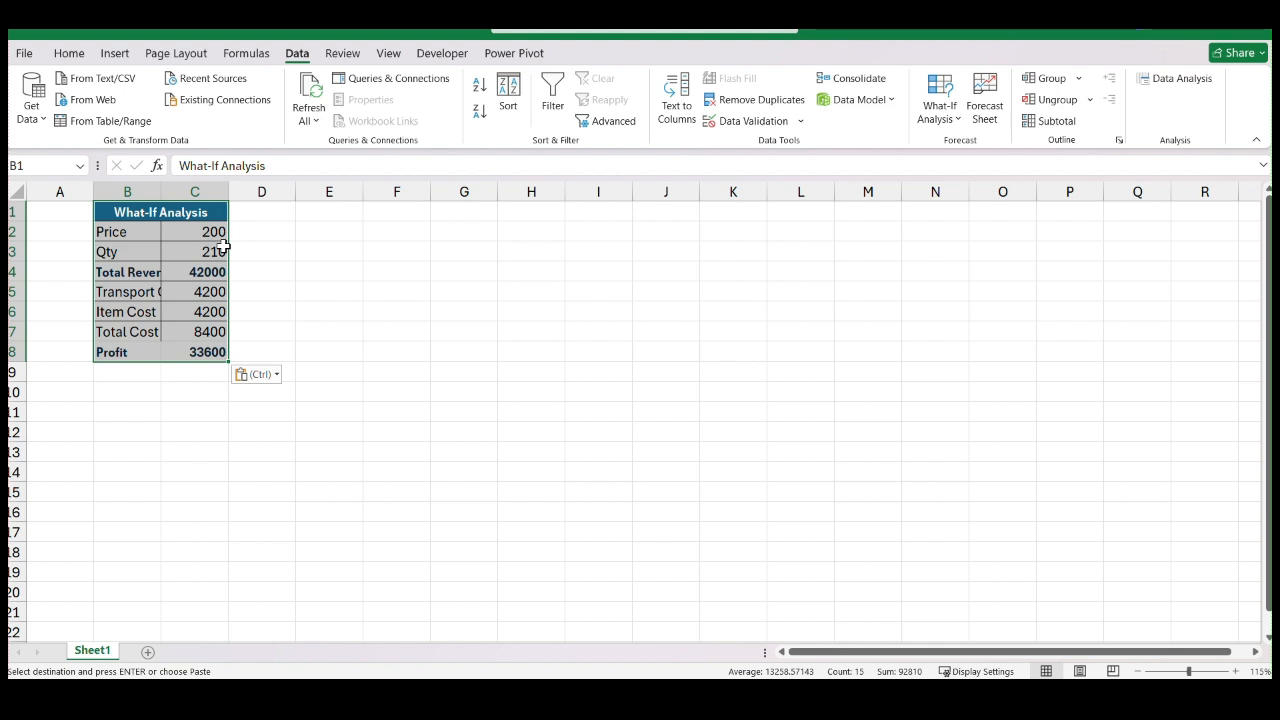
# Fit column B to its labels and widen column C of the pasted table
pyautogui.click(394, 289)
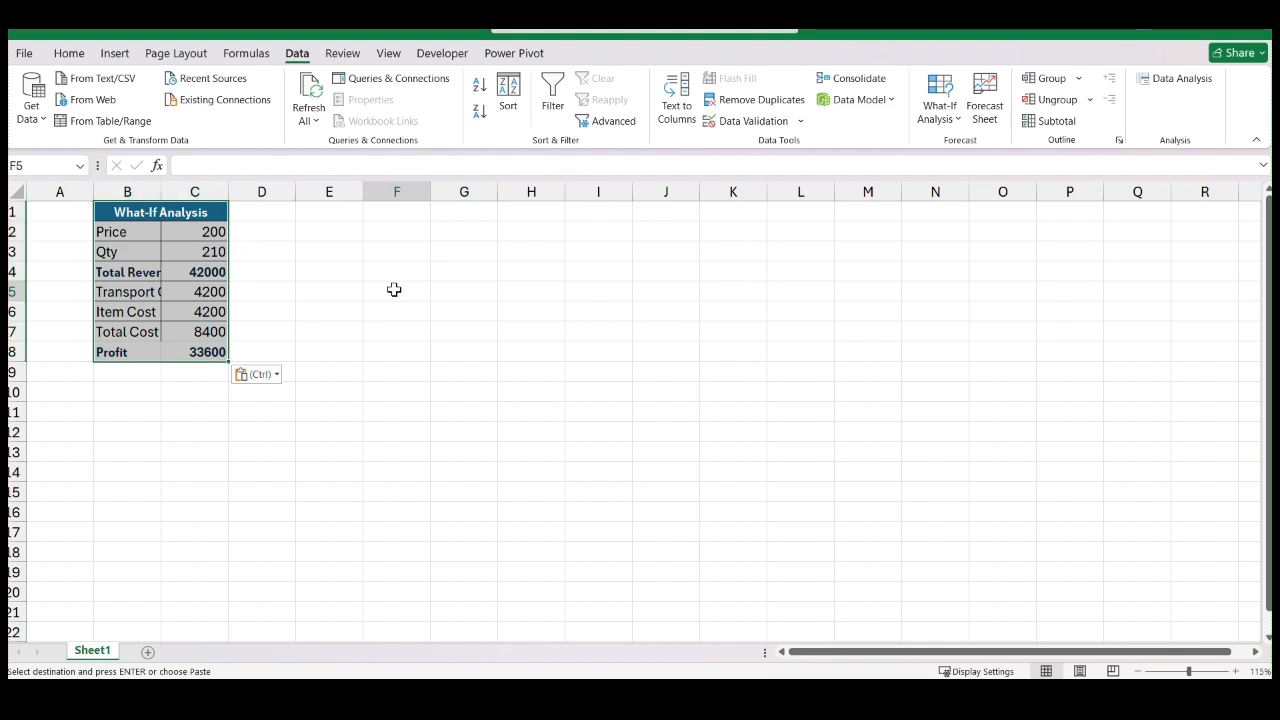
pyautogui.doubleClick(160, 192)
pyautogui.doubleClick(259, 192)
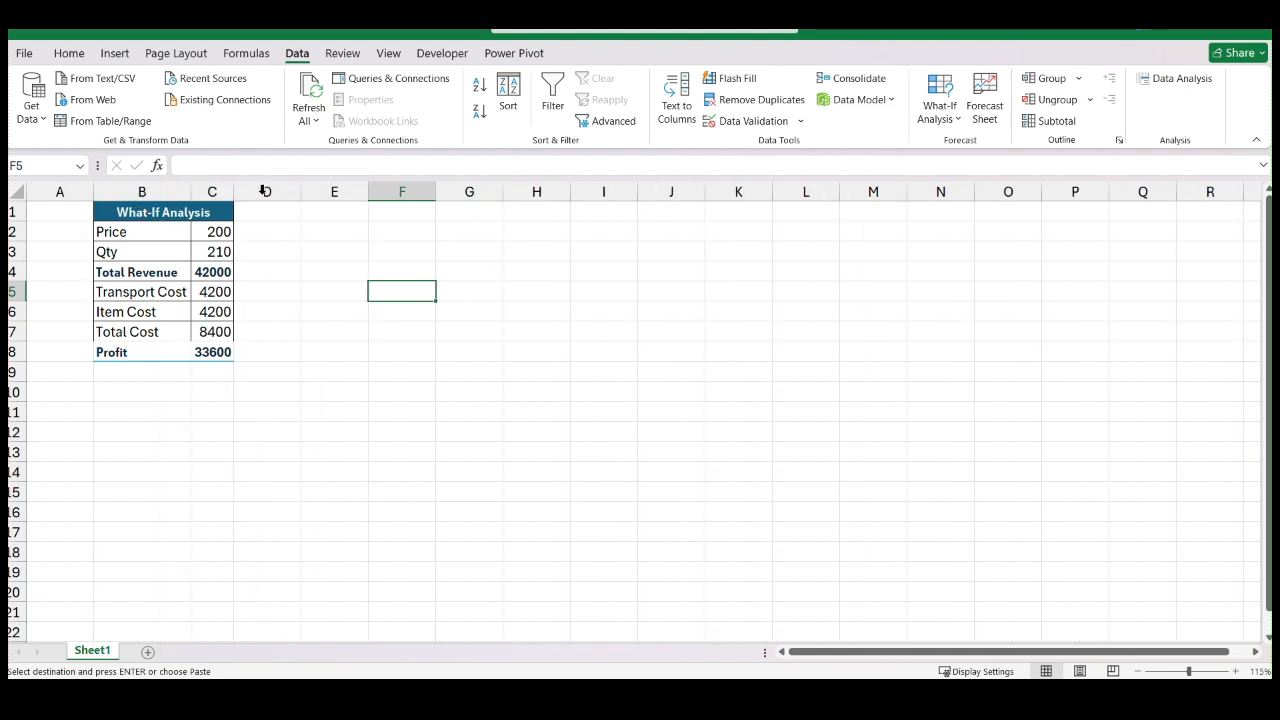
pyautogui.click(555, 33)
pyautogui.click(323, 390)
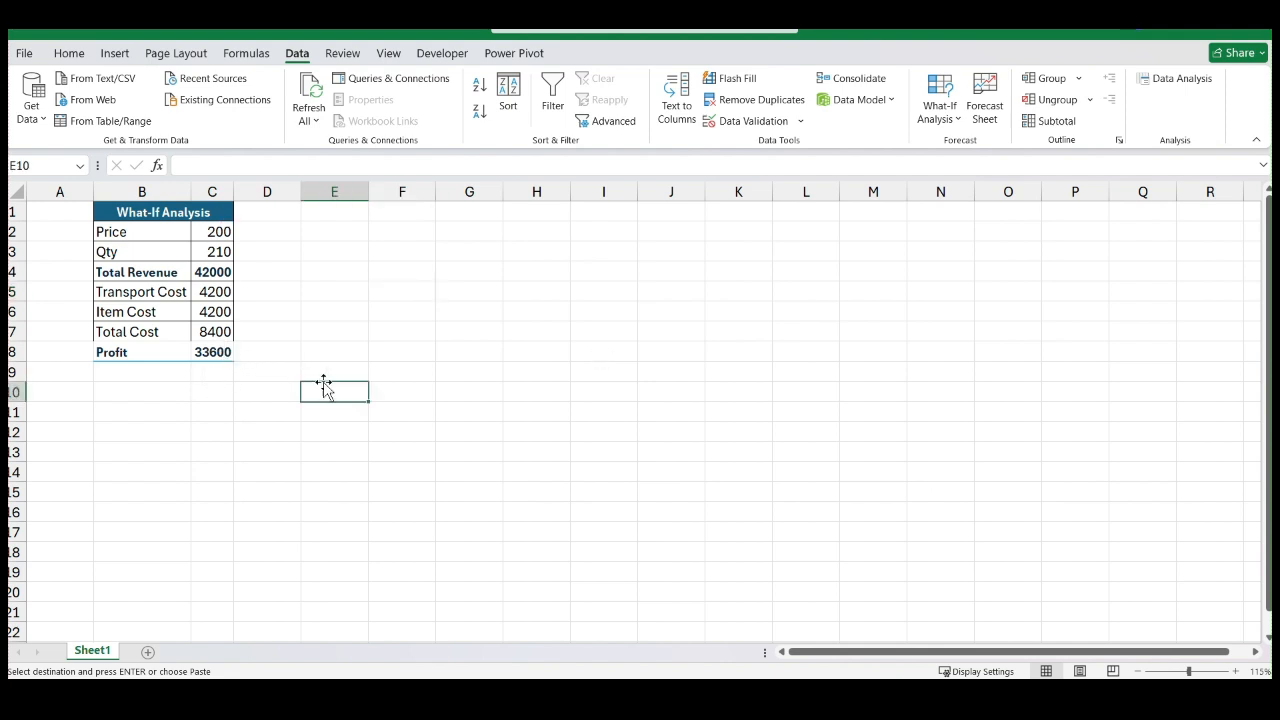
pyautogui.moveTo(228, 198); pyautogui.dragTo(268, 192)
pyautogui.scroll(1, 203, 253)
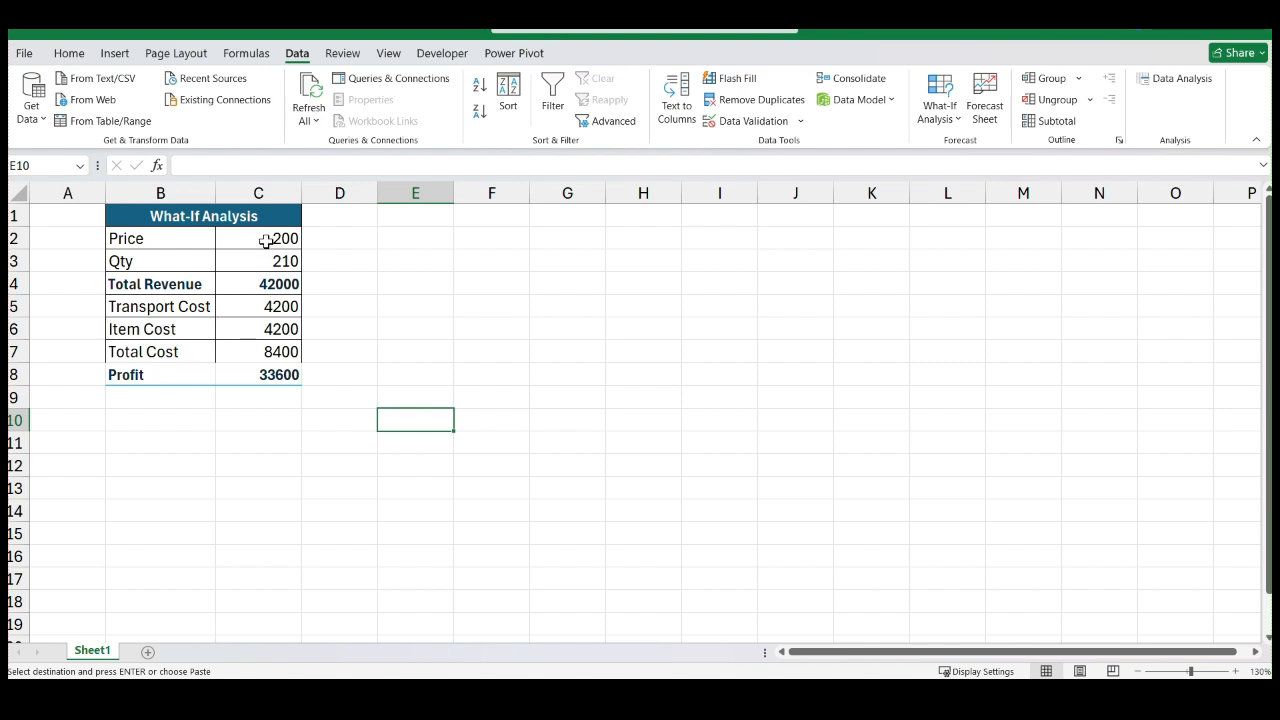
# Examine the values and formulas behind Price, Qty, Total Revenue, Transport Cost, Item Cost, Total Cost and Profit
pyautogui.click(268, 239)
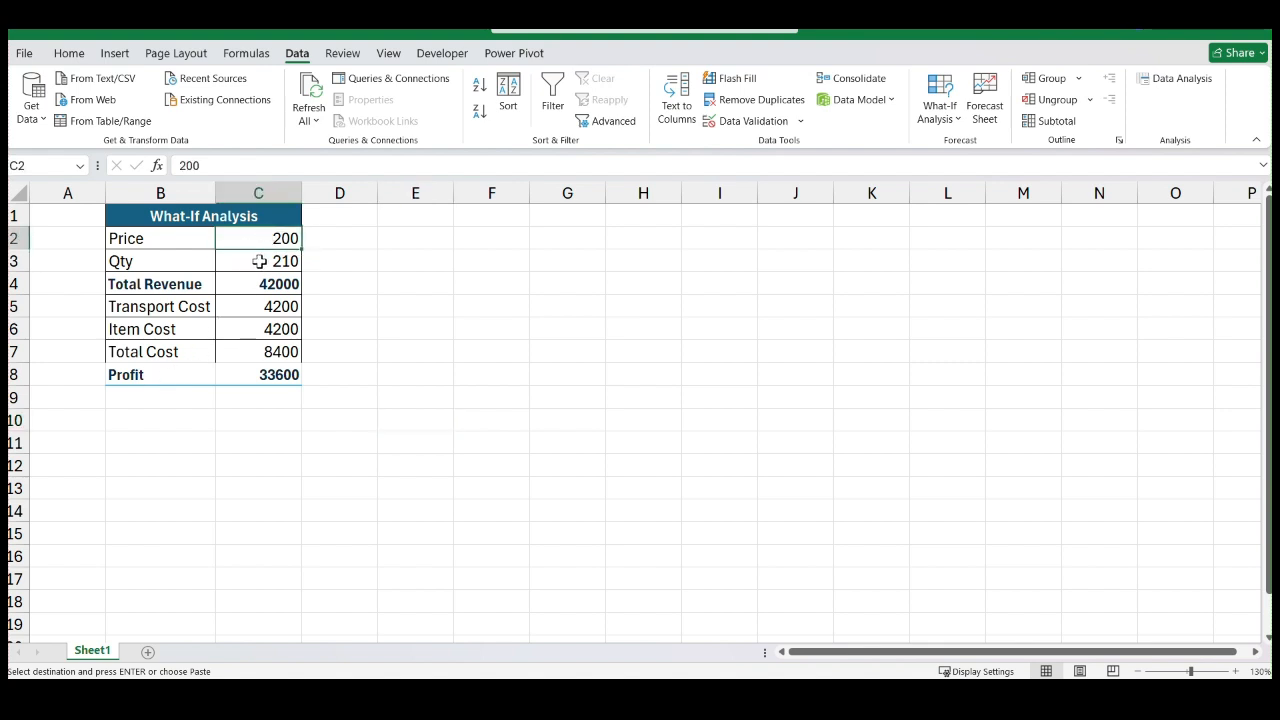
pyautogui.click(259, 261)
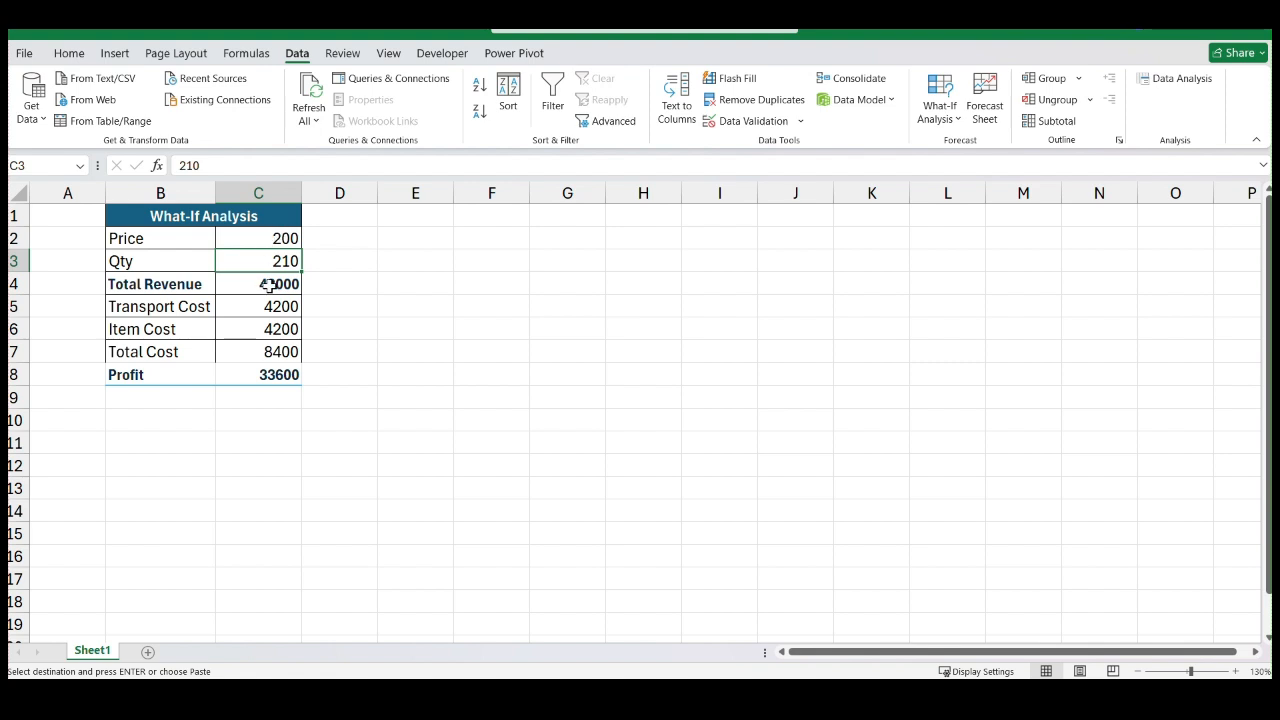
pyautogui.click(272, 284)
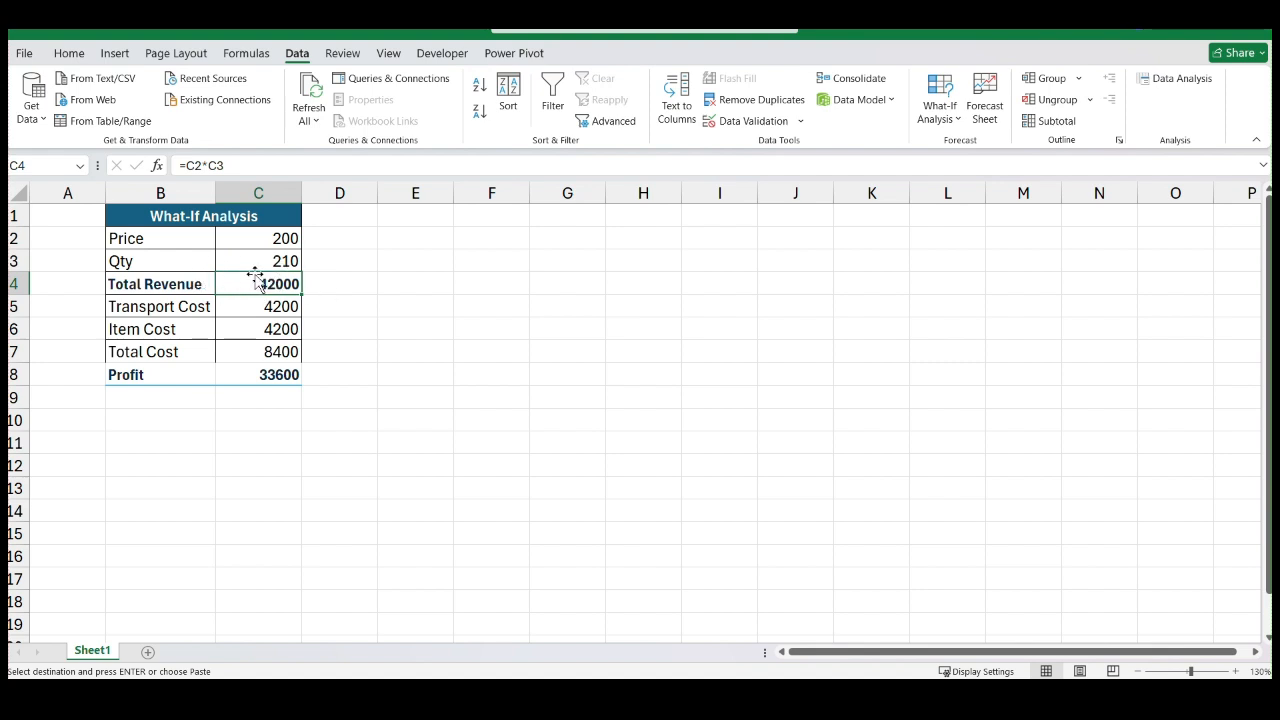
pyautogui.click(268, 308)
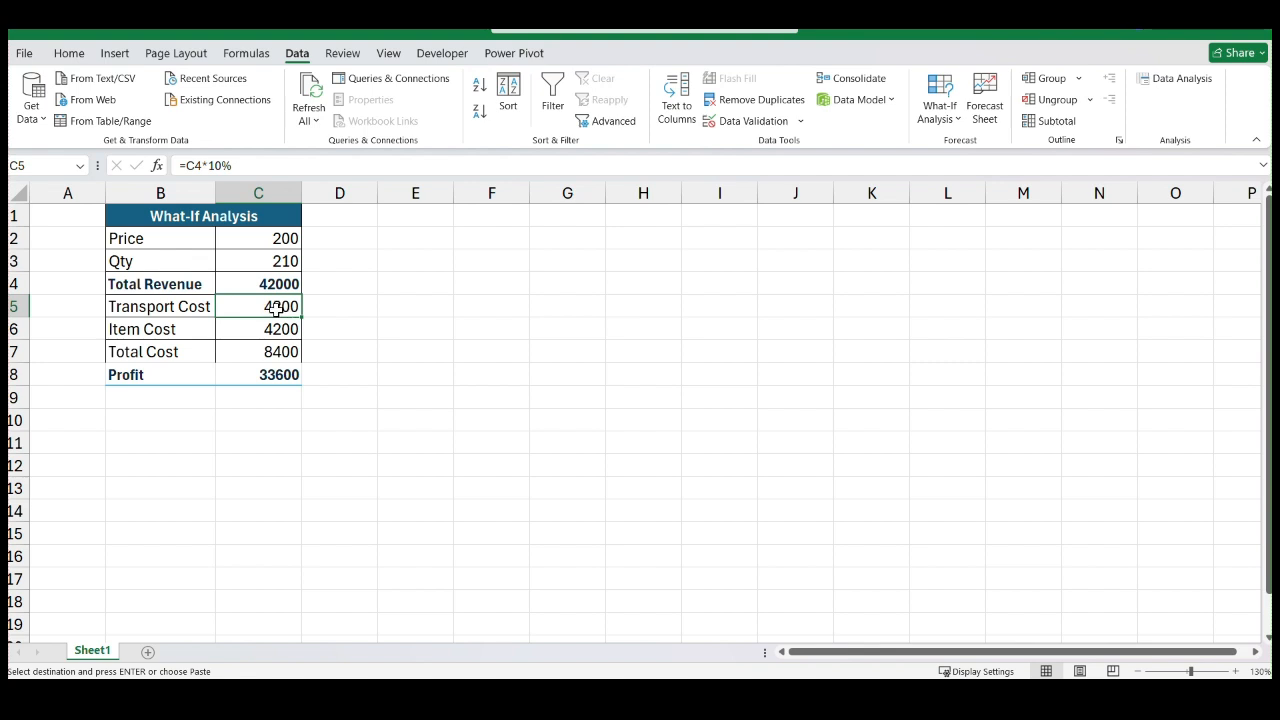
pyautogui.click(155, 329)
pyautogui.click(270, 329)
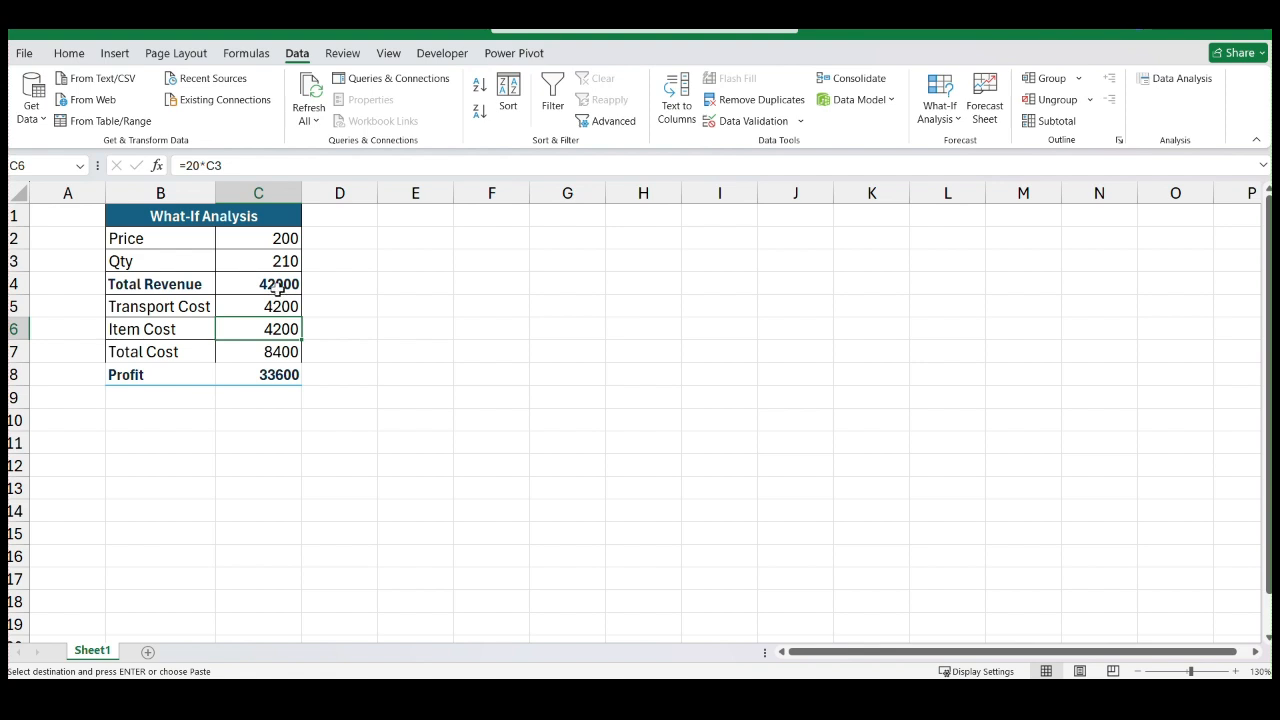
pyautogui.click(279, 289)
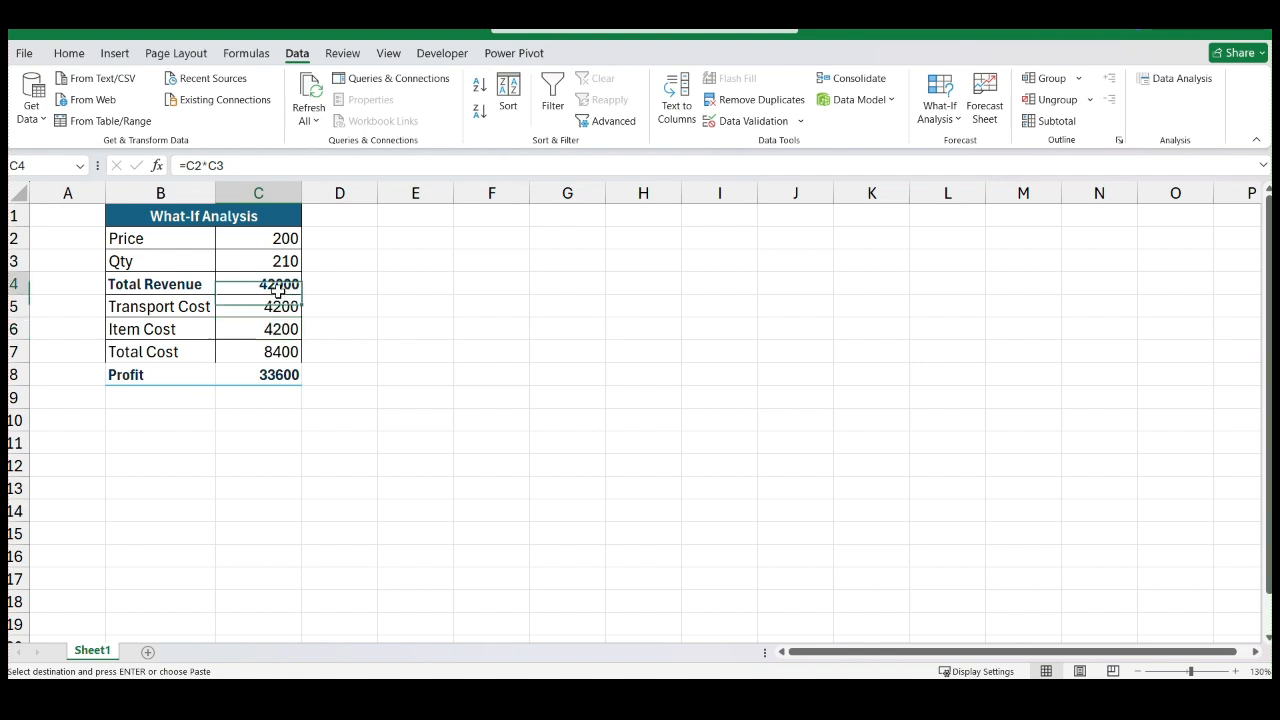
pyautogui.click(274, 350)
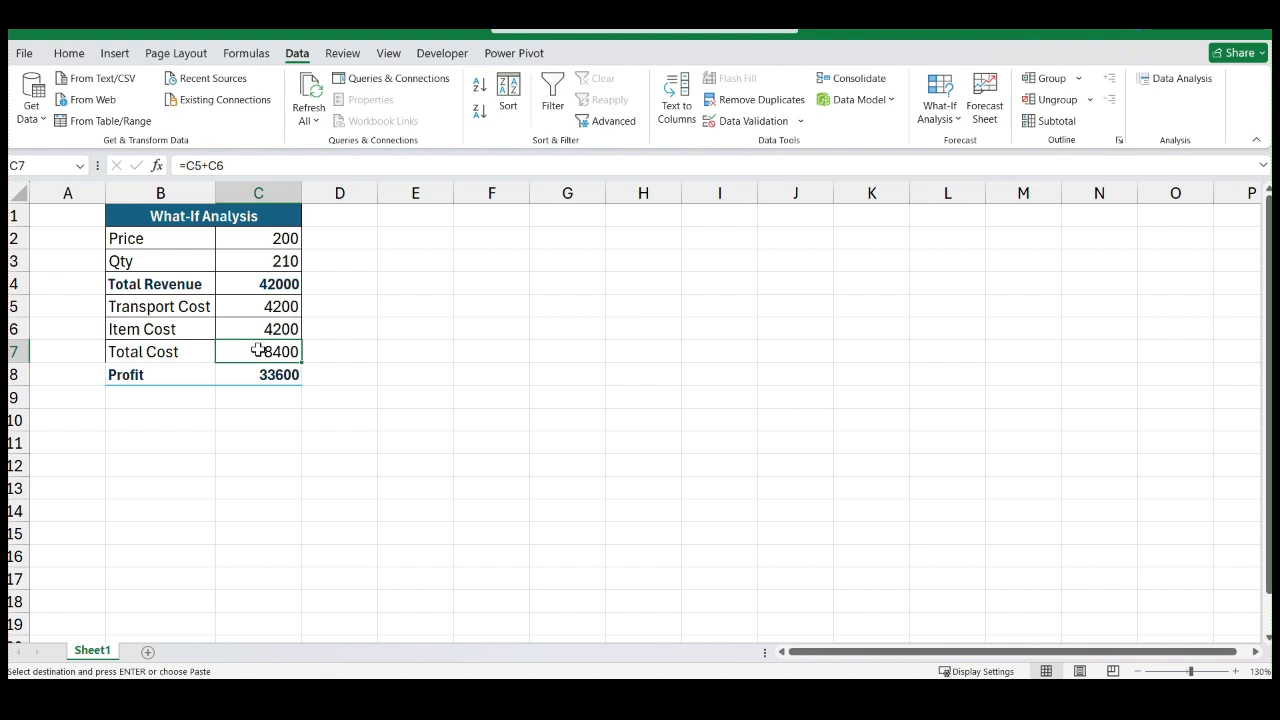
pyautogui.click(262, 284)
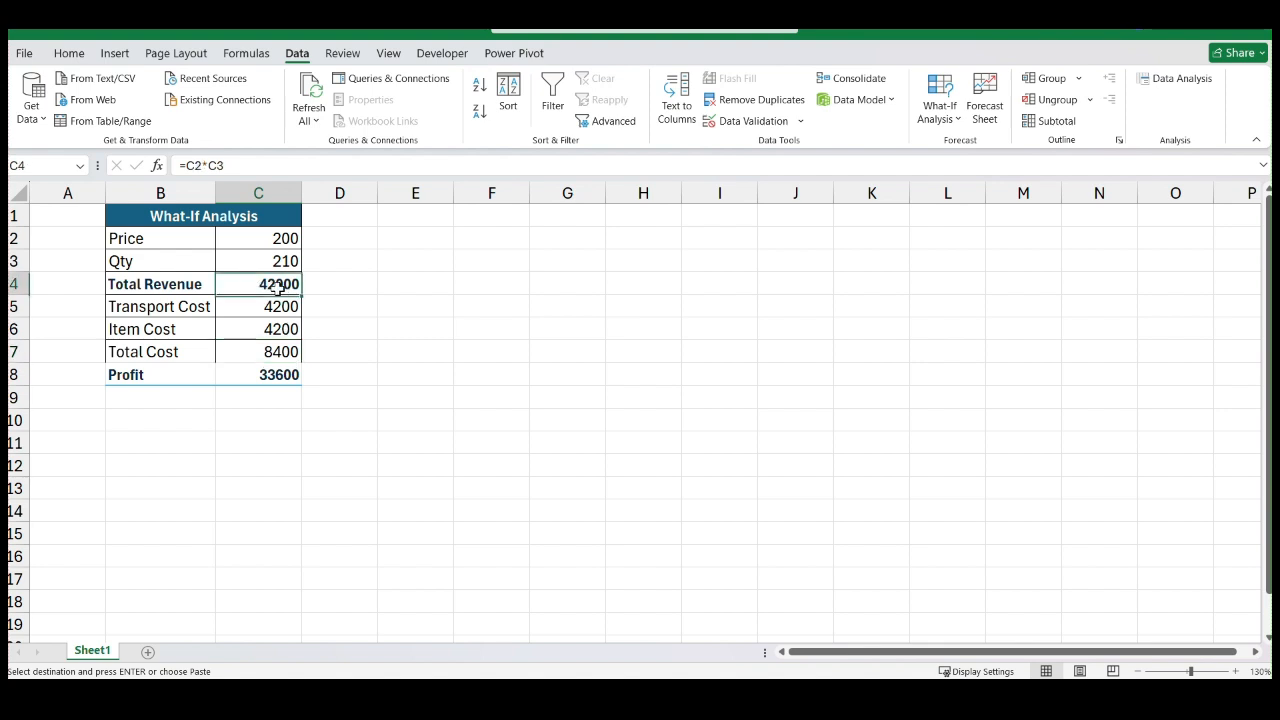
pyautogui.click(273, 378)
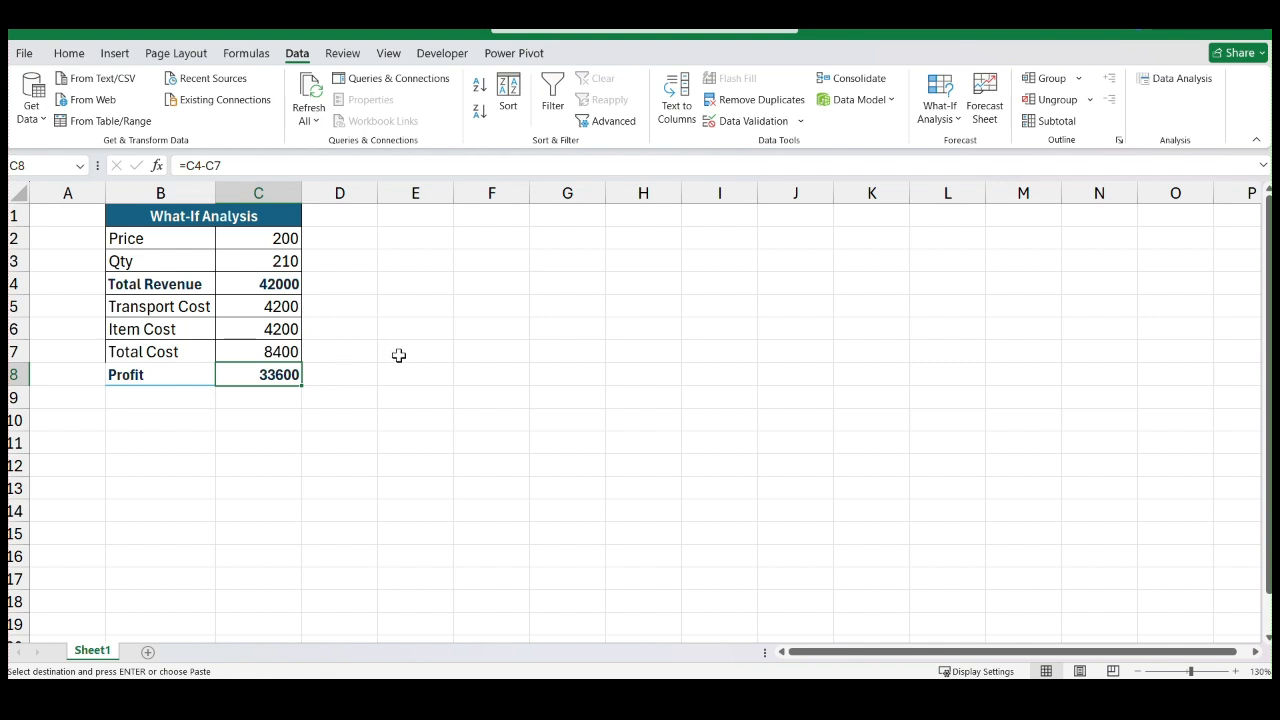
pyautogui.click(458, 374)
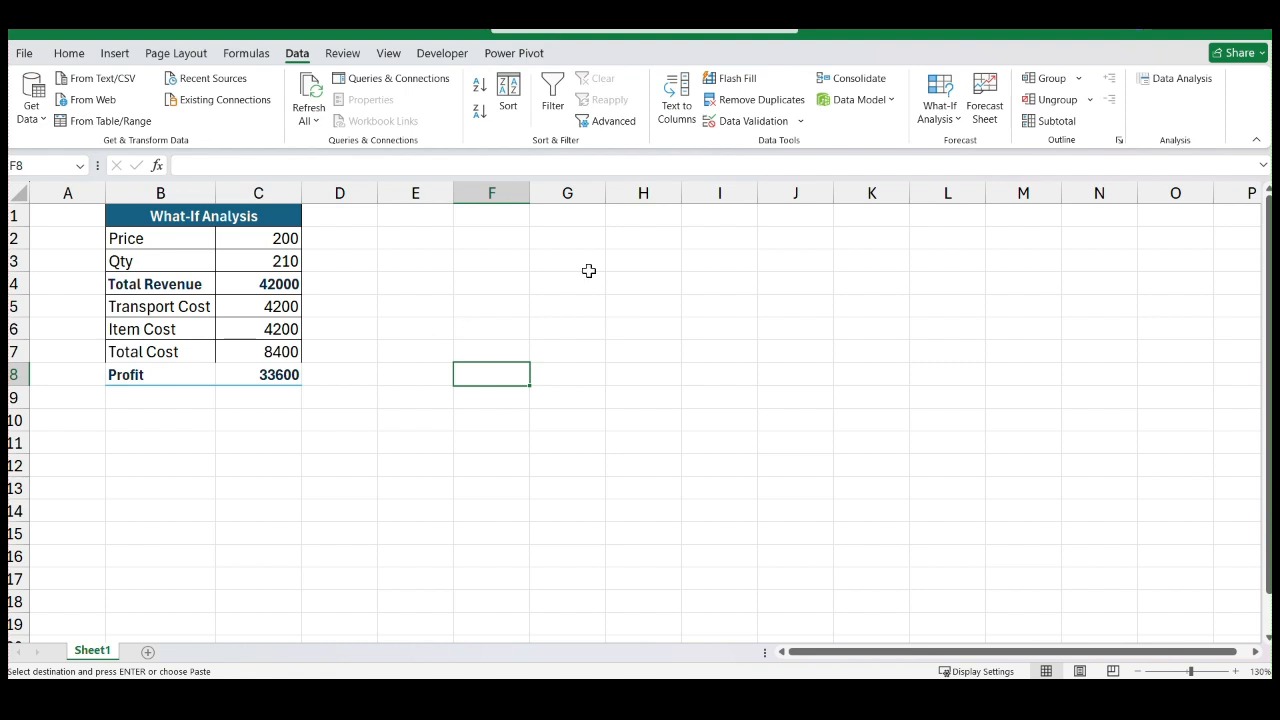
# Open the Scenario Manager and start a new scenario named 100qty
pyautogui.click(952, 118)
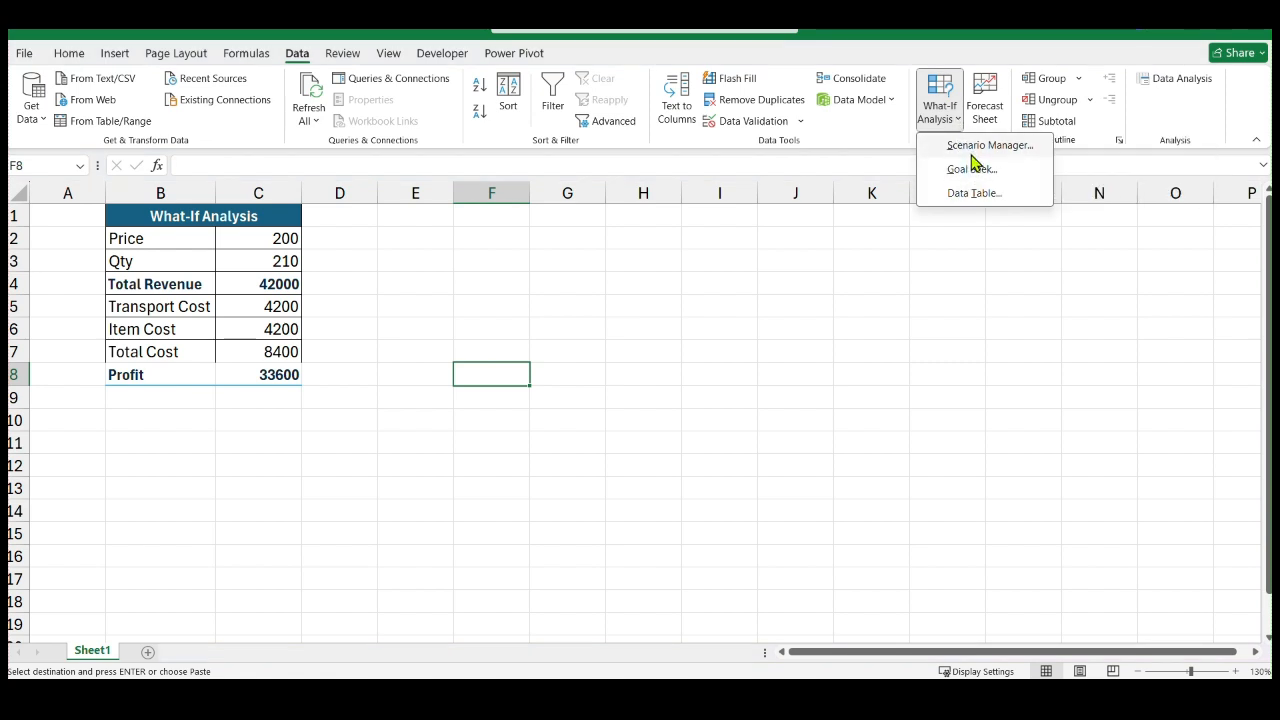
pyautogui.click(974, 152)
pyautogui.moveTo(674, 145); pyautogui.dragTo(858, 141)
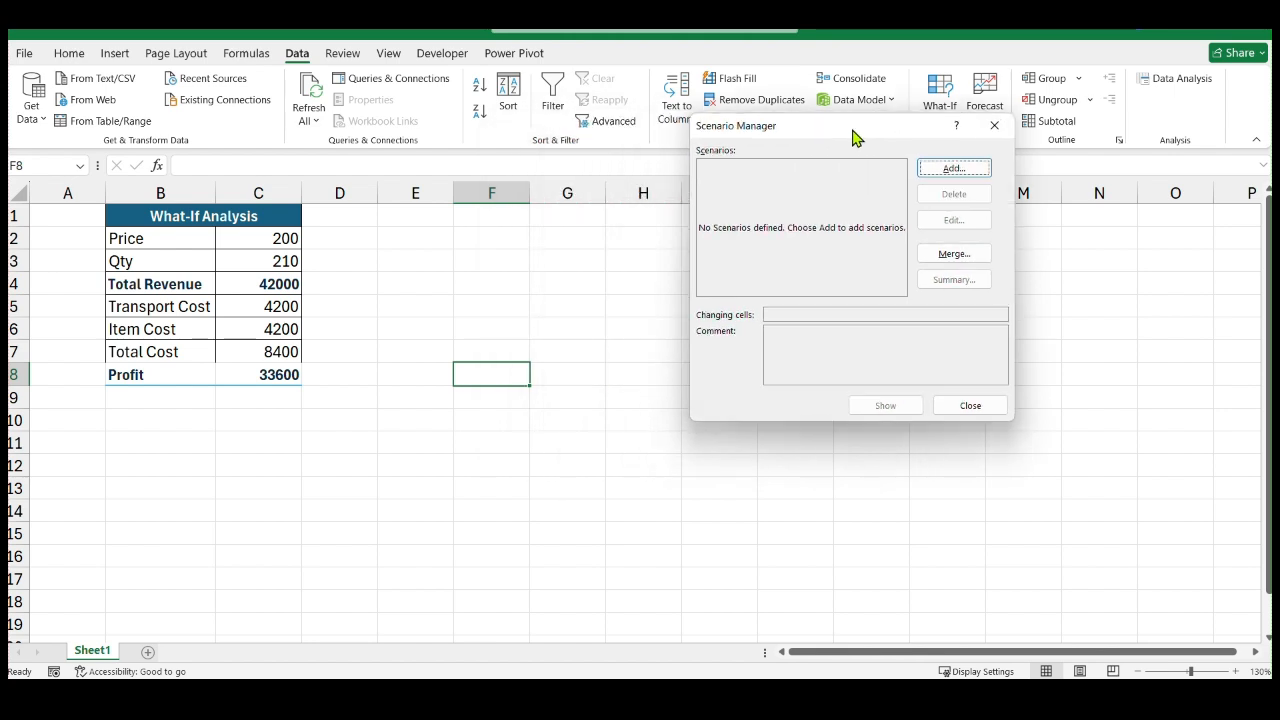
pyautogui.click(972, 173)
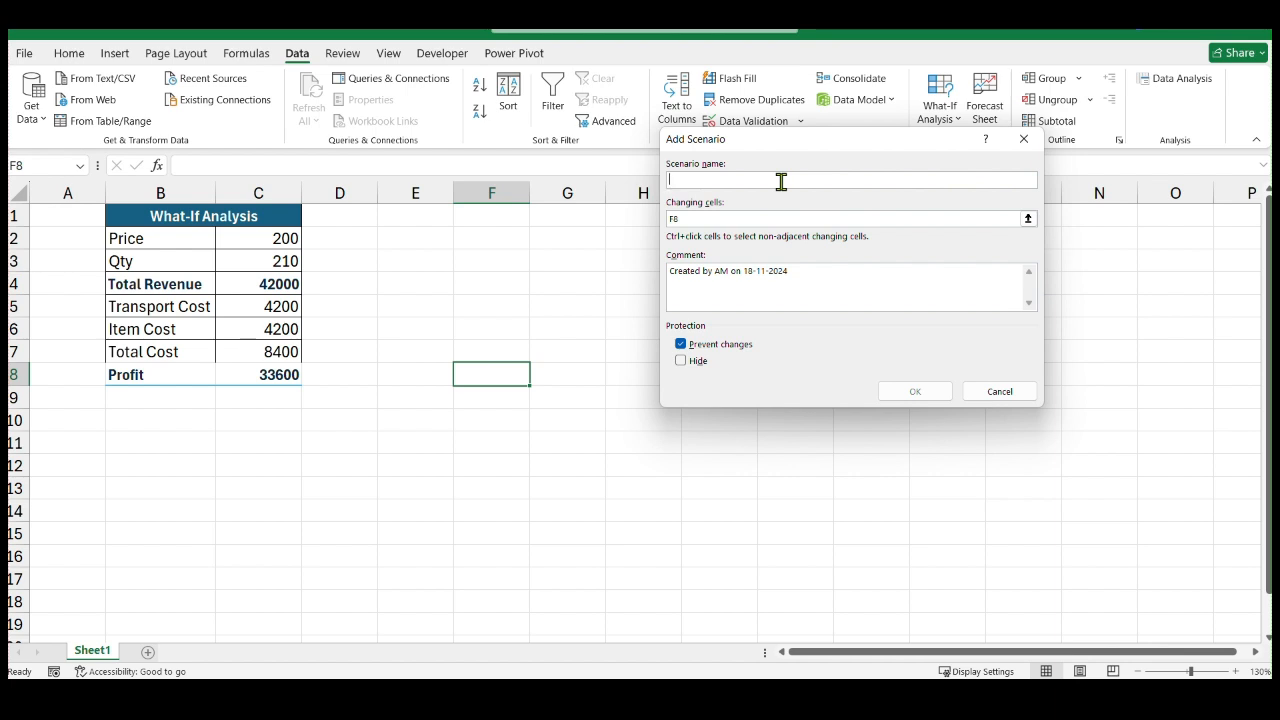
pyautogui.write('100qty')
# Try to append the Qty cell C3 to the existing F8 reference in the scenario's changing cells
pyautogui.click(723, 218)
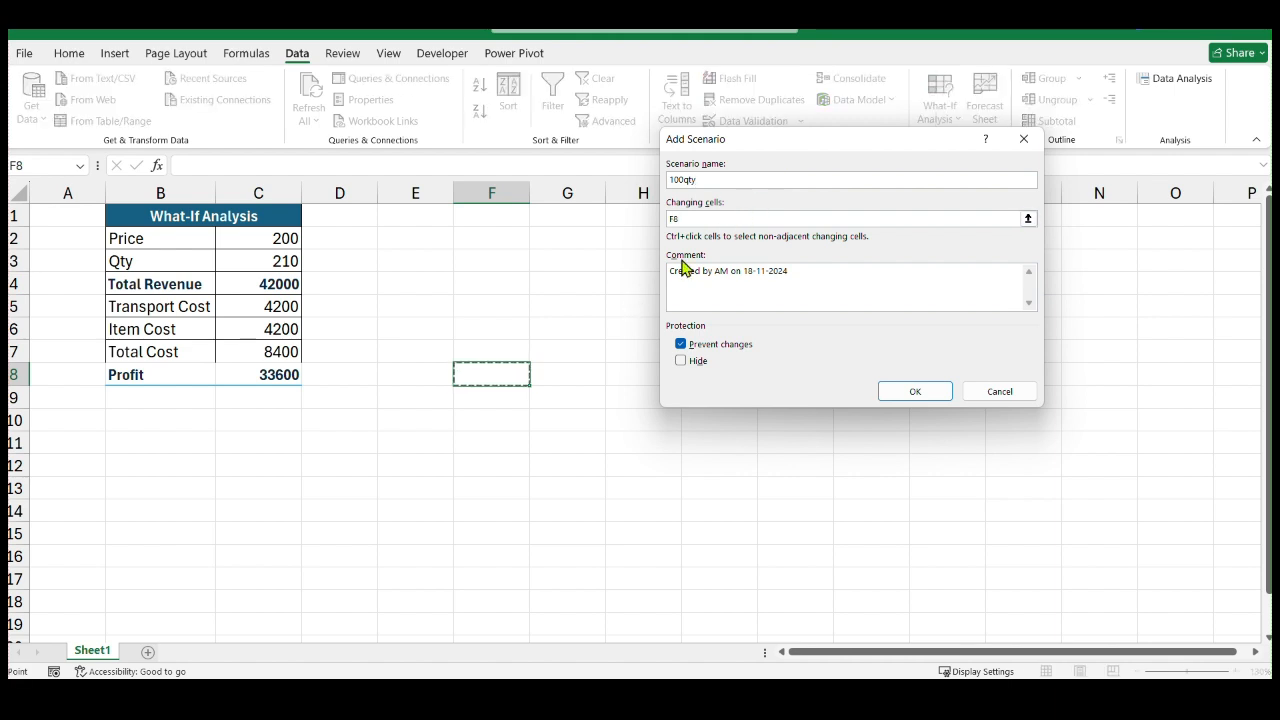
pyautogui.click(1028, 221)
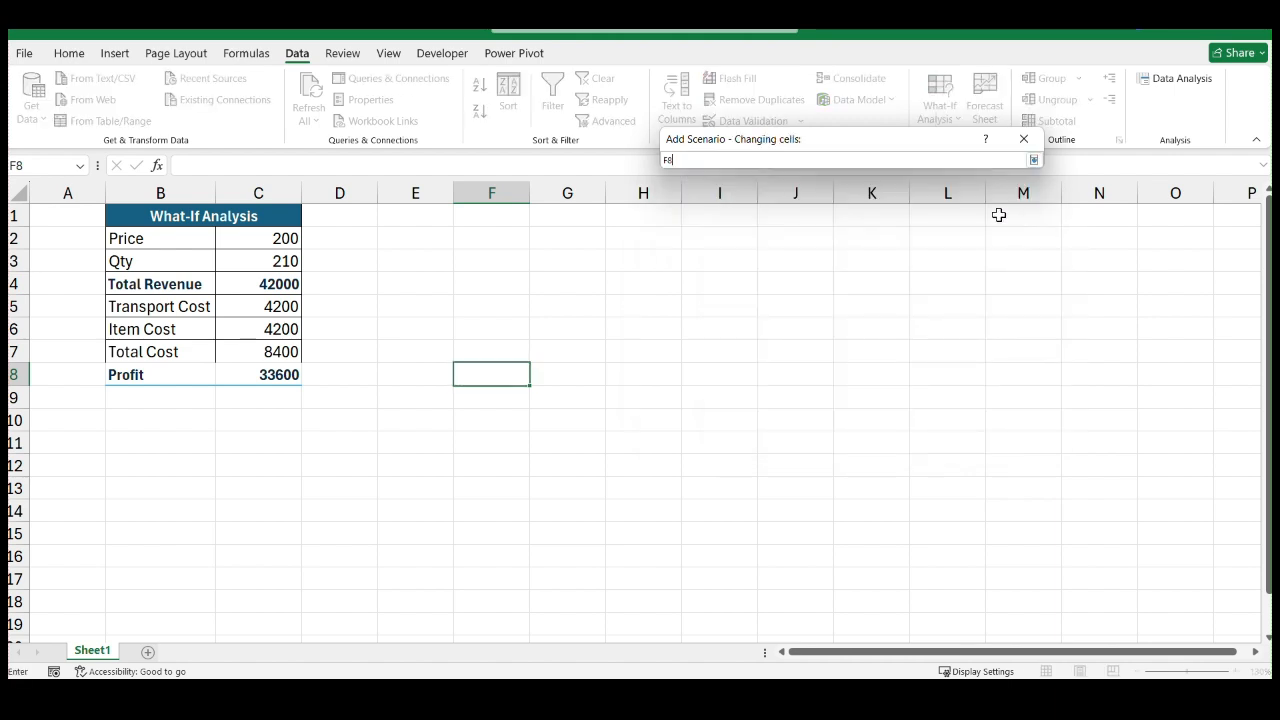
pyautogui.click(285, 262)
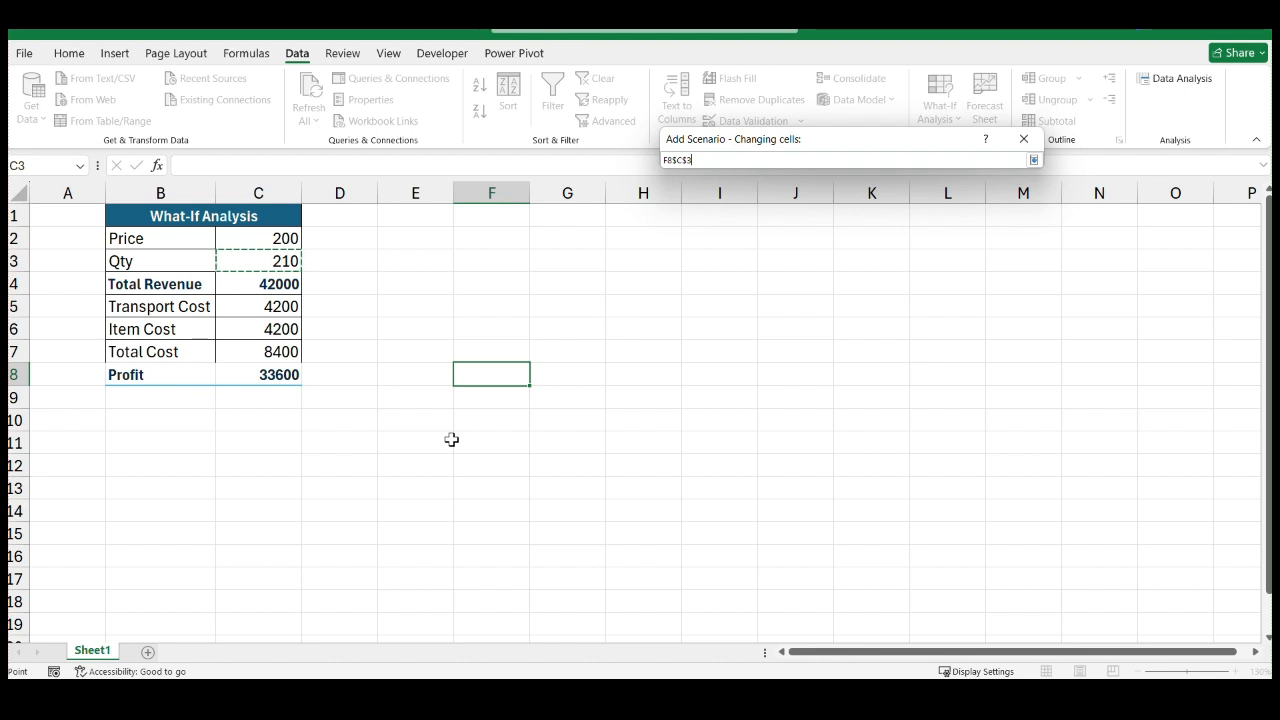
pyautogui.press('Return')
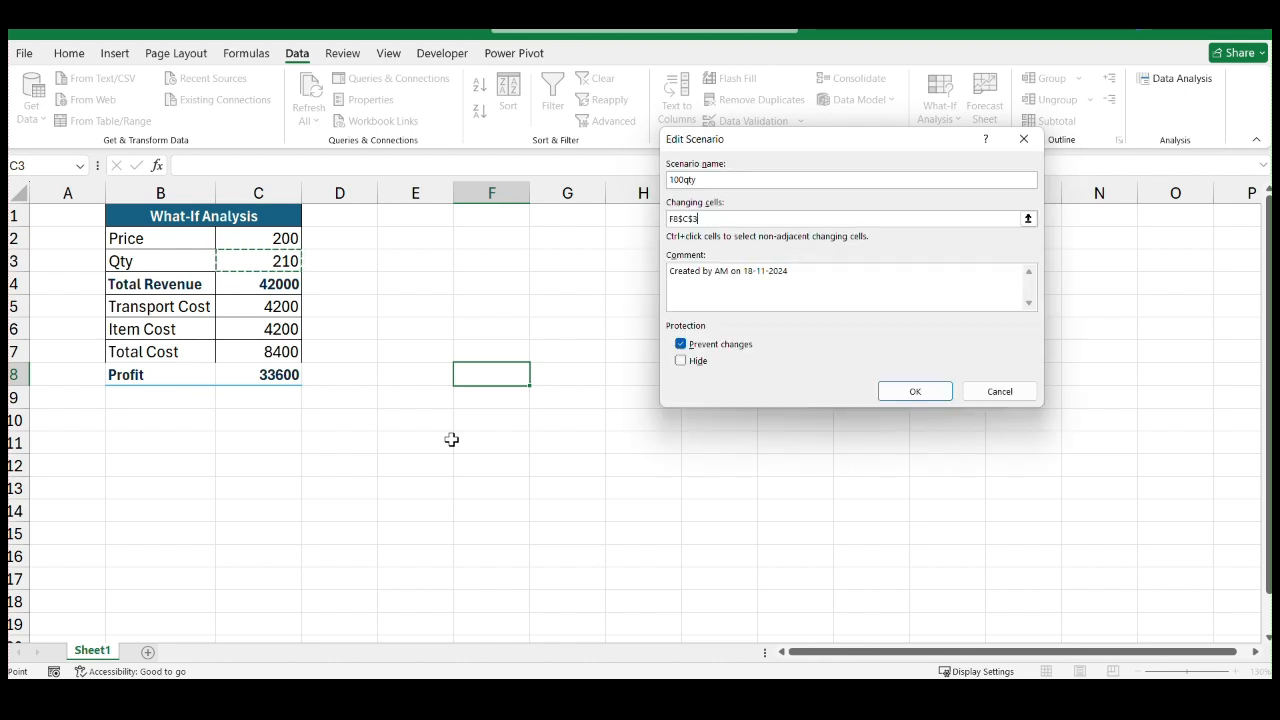
pyautogui.click(924, 396)
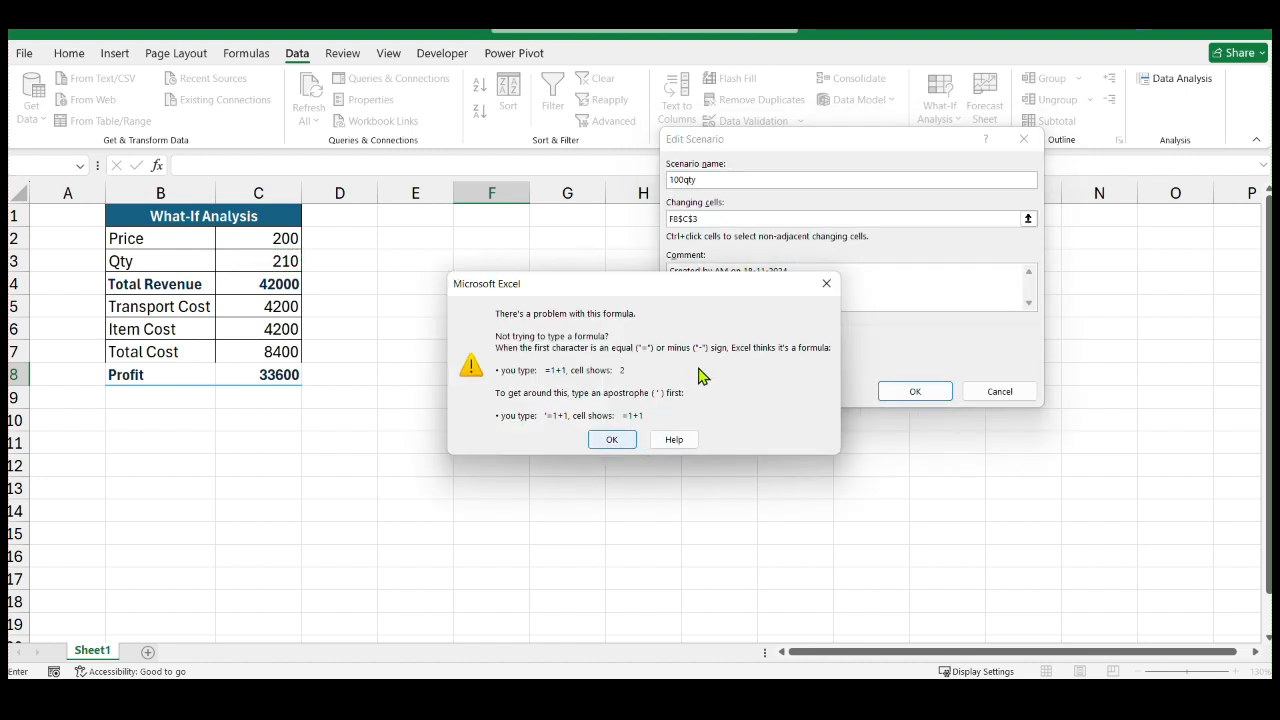
pyautogui.click(826, 284)
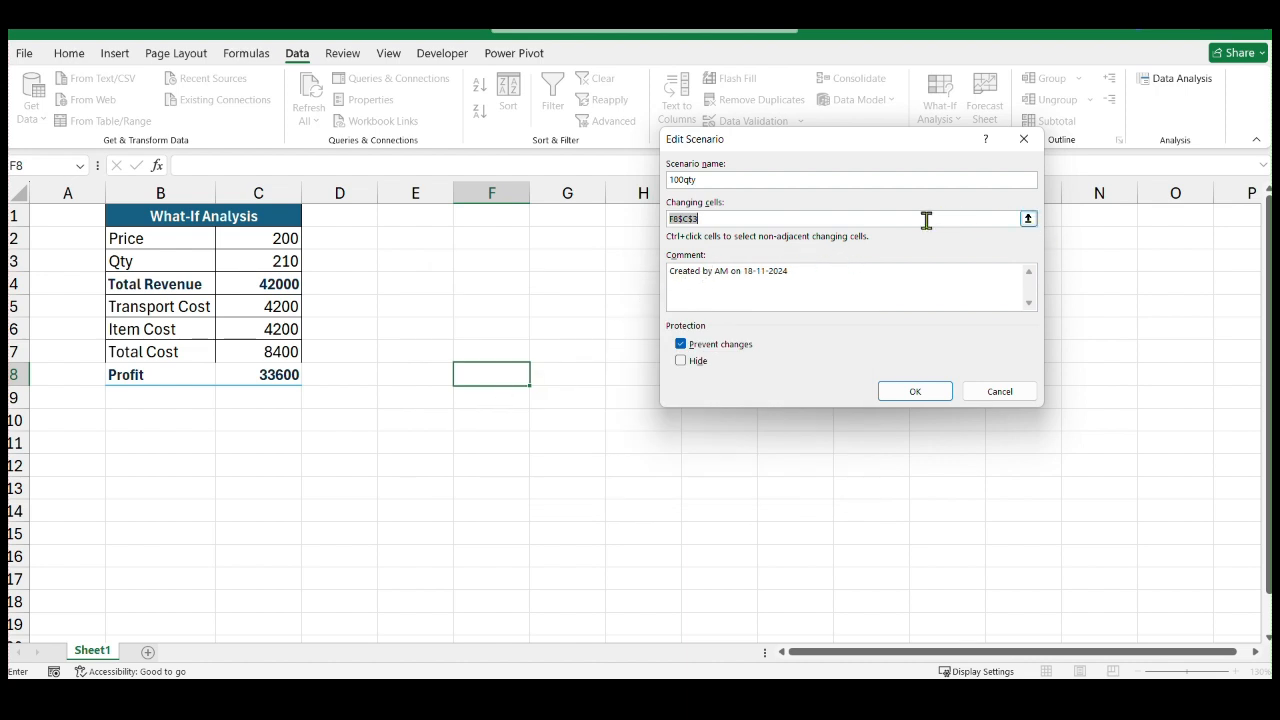
# Make the Qty cell C3 the scenario's only changing cell and assign it a value of 100
pyautogui.click(1028, 218)
pyautogui.click(256, 260)
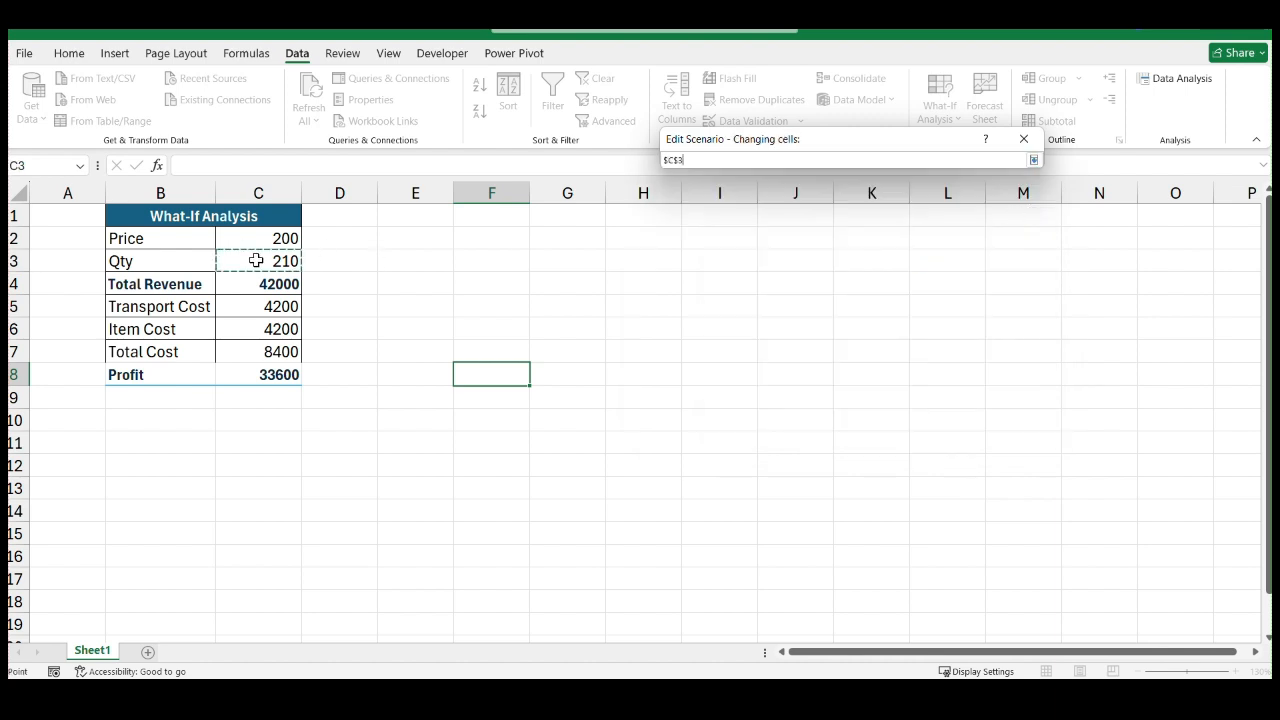
pyautogui.press('Return')
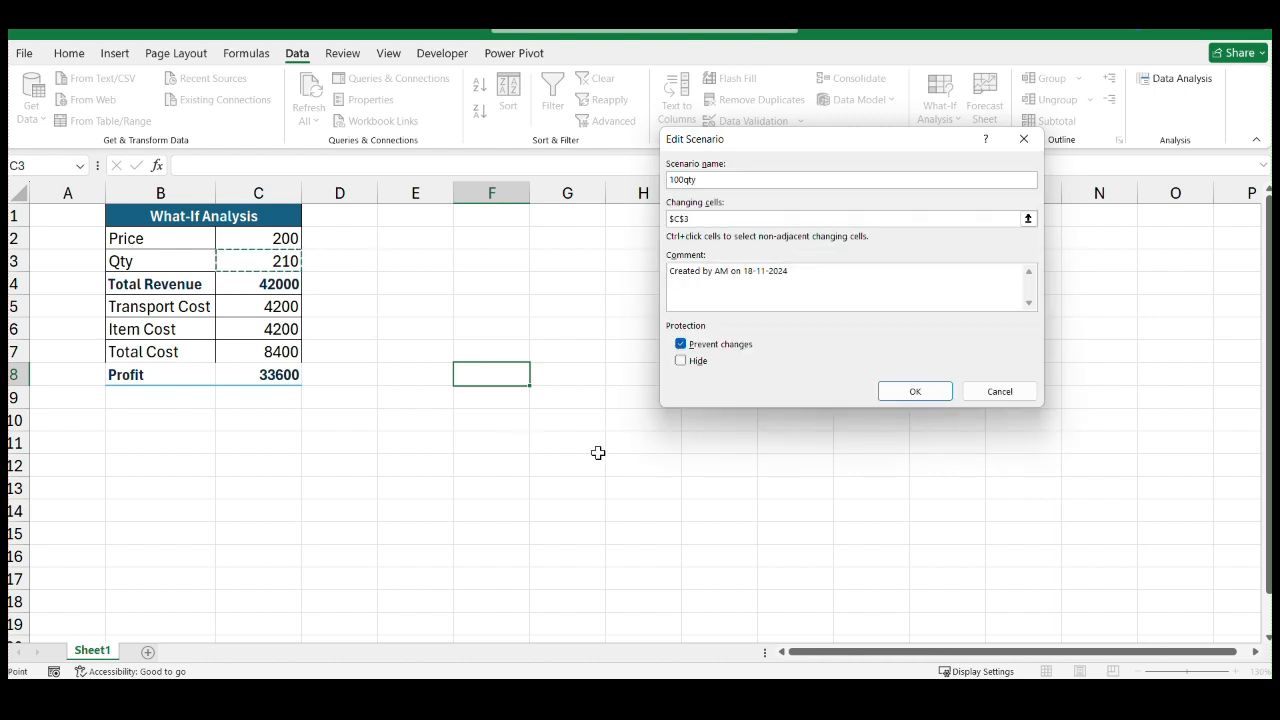
pyautogui.click(898, 400)
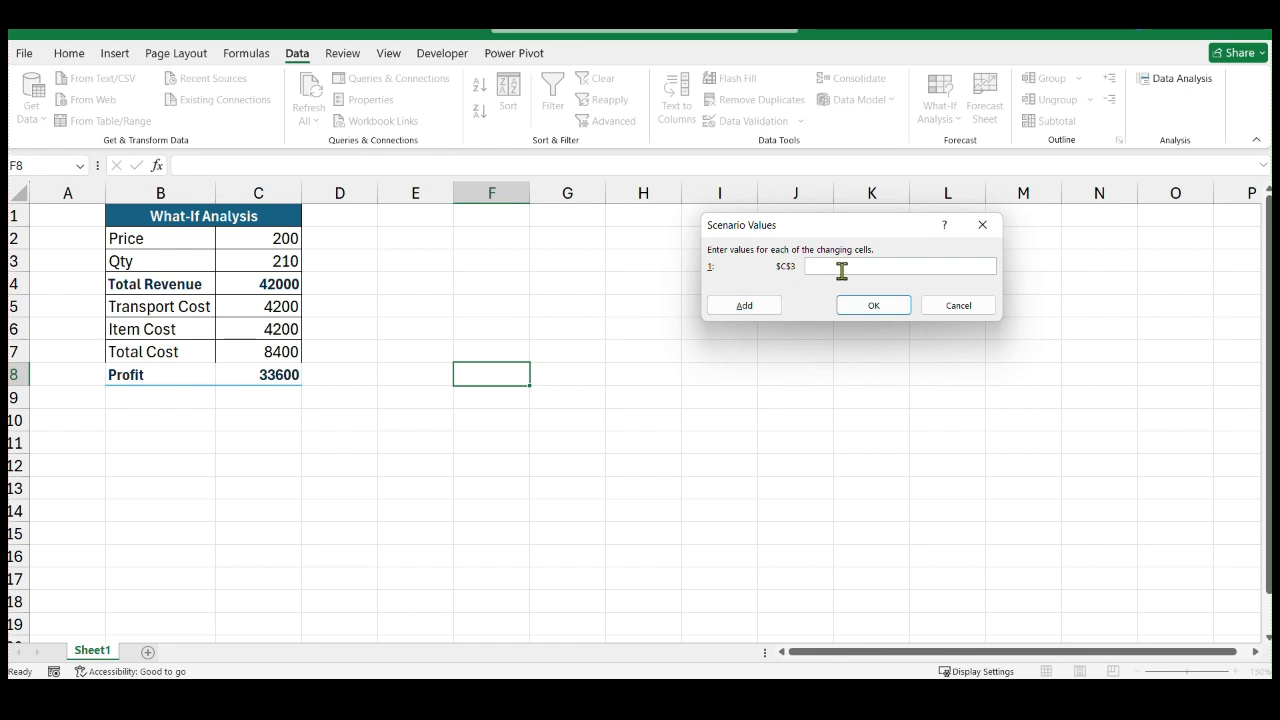
pyautogui.write('100')
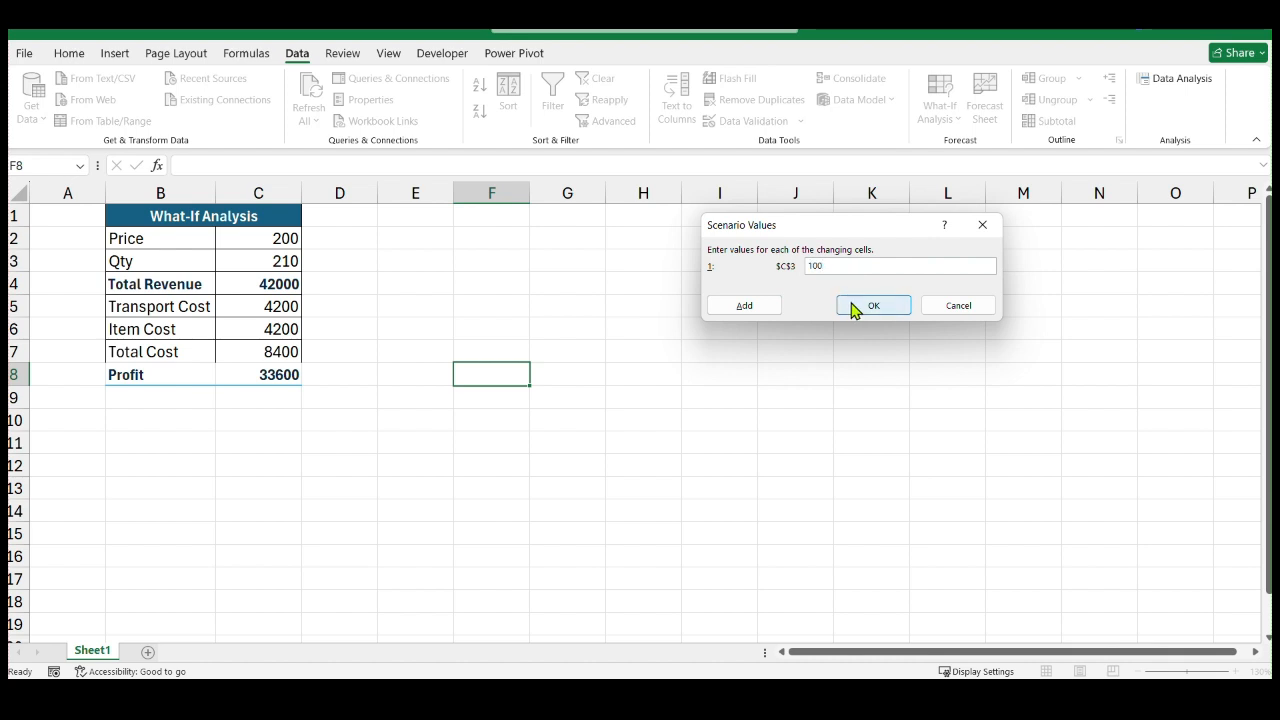
pyautogui.click(871, 305)
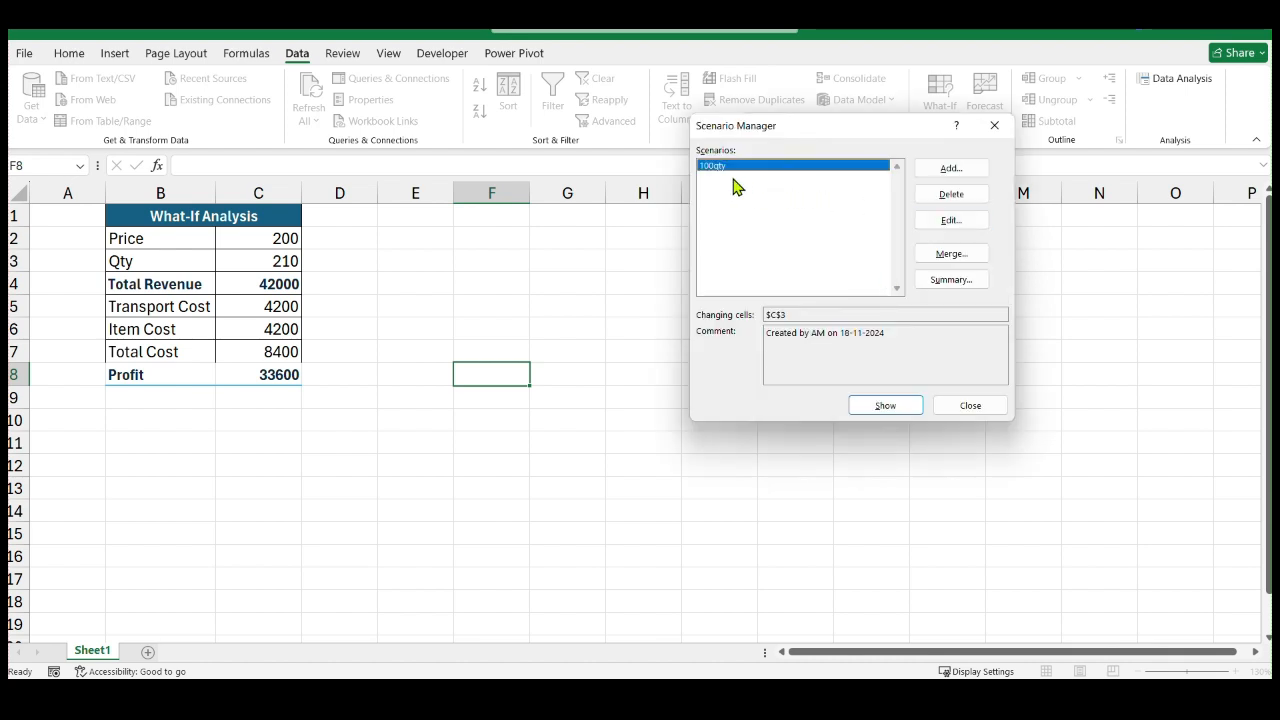
pyautogui.click(964, 175)
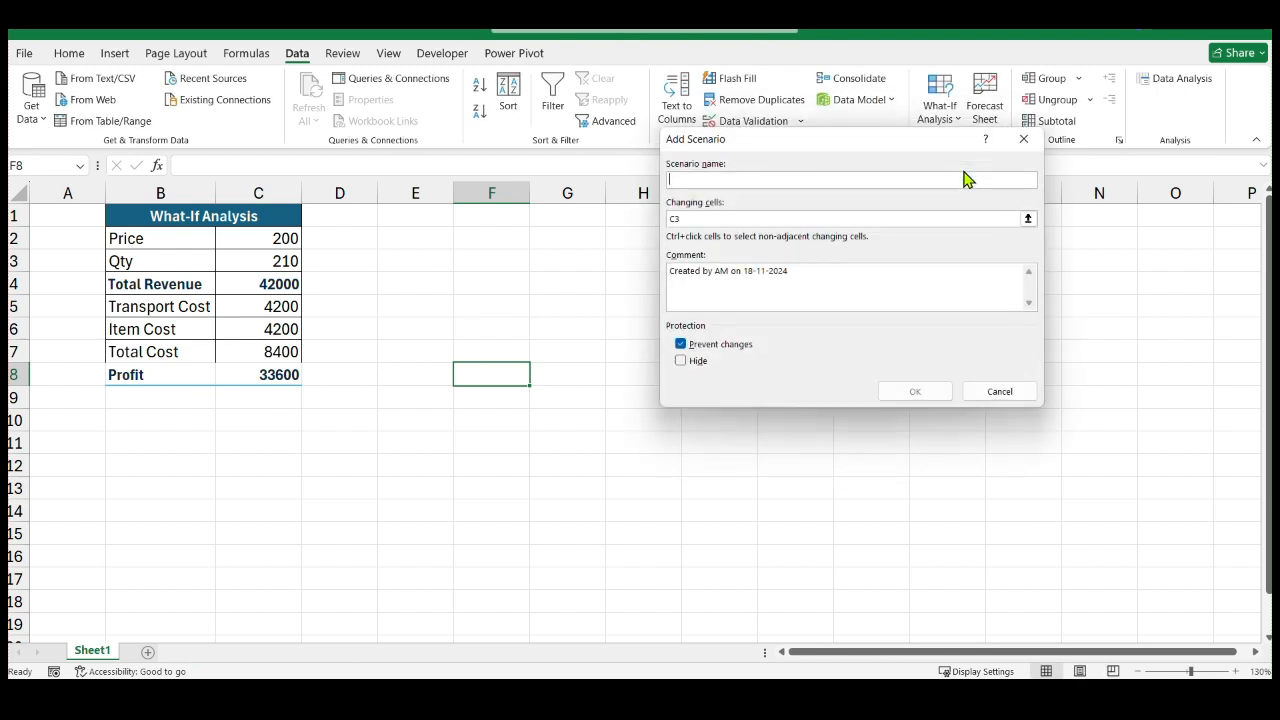
pyautogui.click(1024, 139)
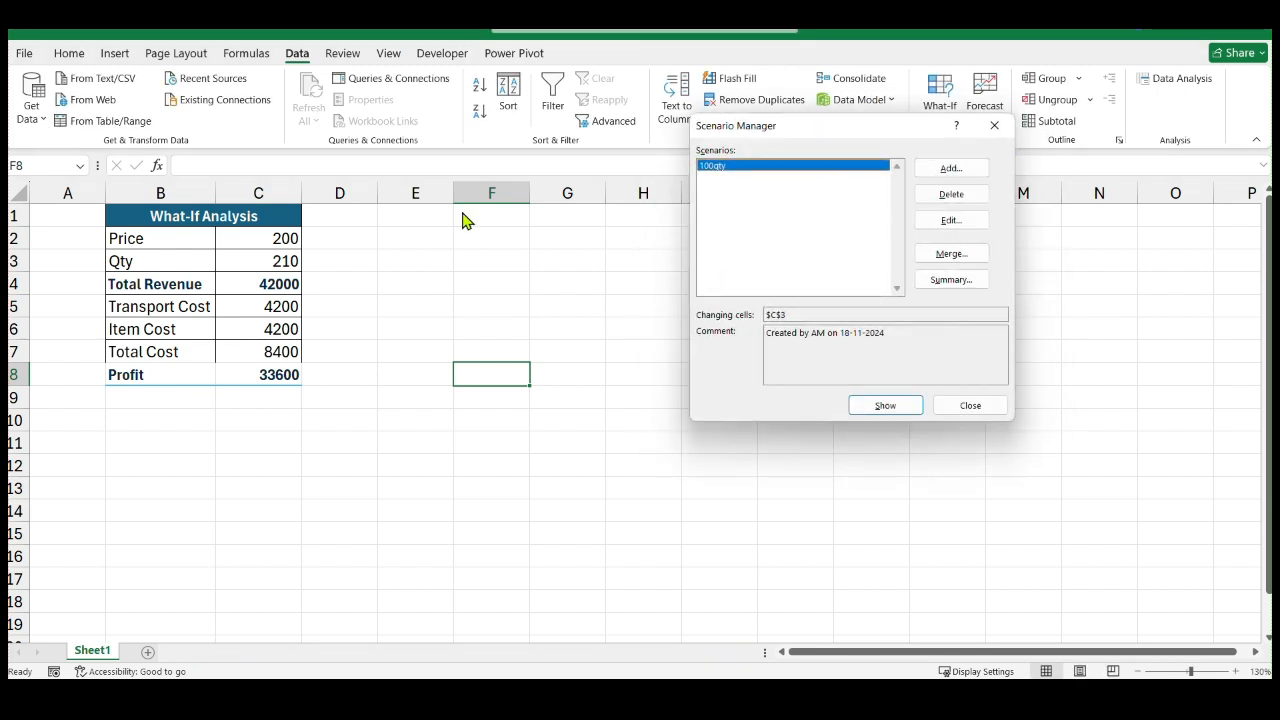
pyautogui.click(970, 406)
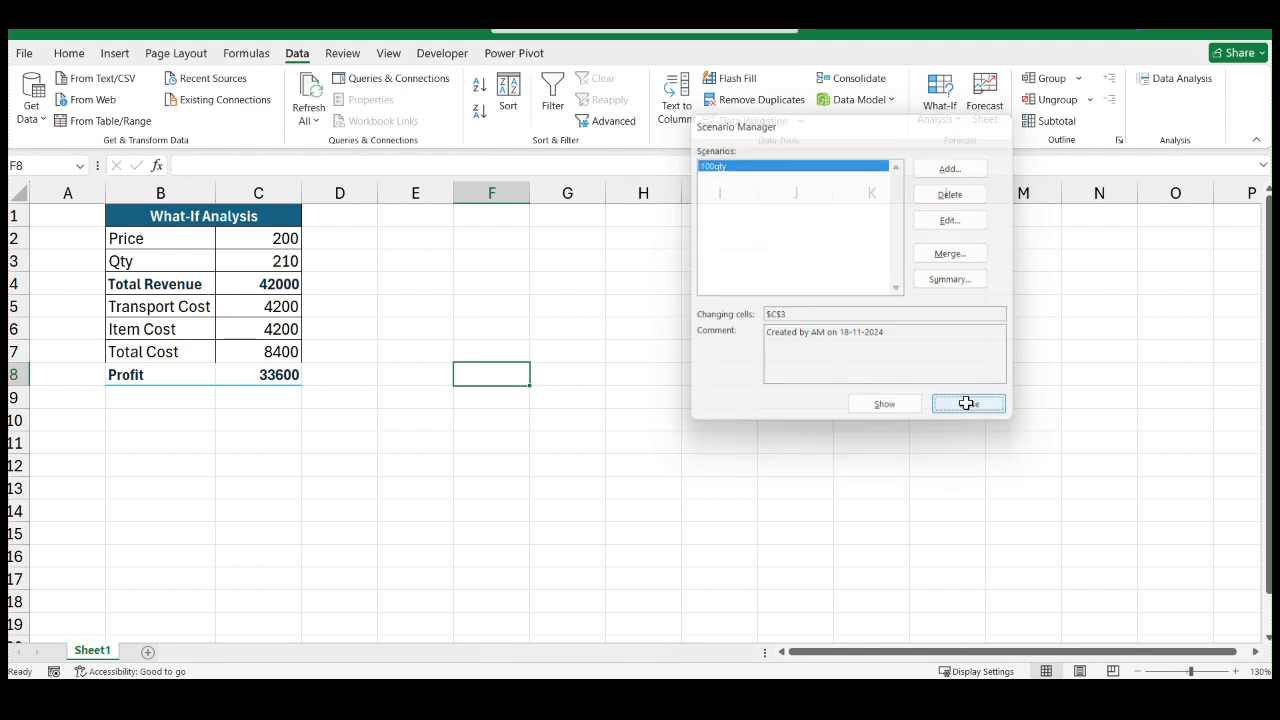
# Add a scenario named 300 in the Scenario Manager that sets the Qty cell C3 to 300
pyautogui.click(268, 263)
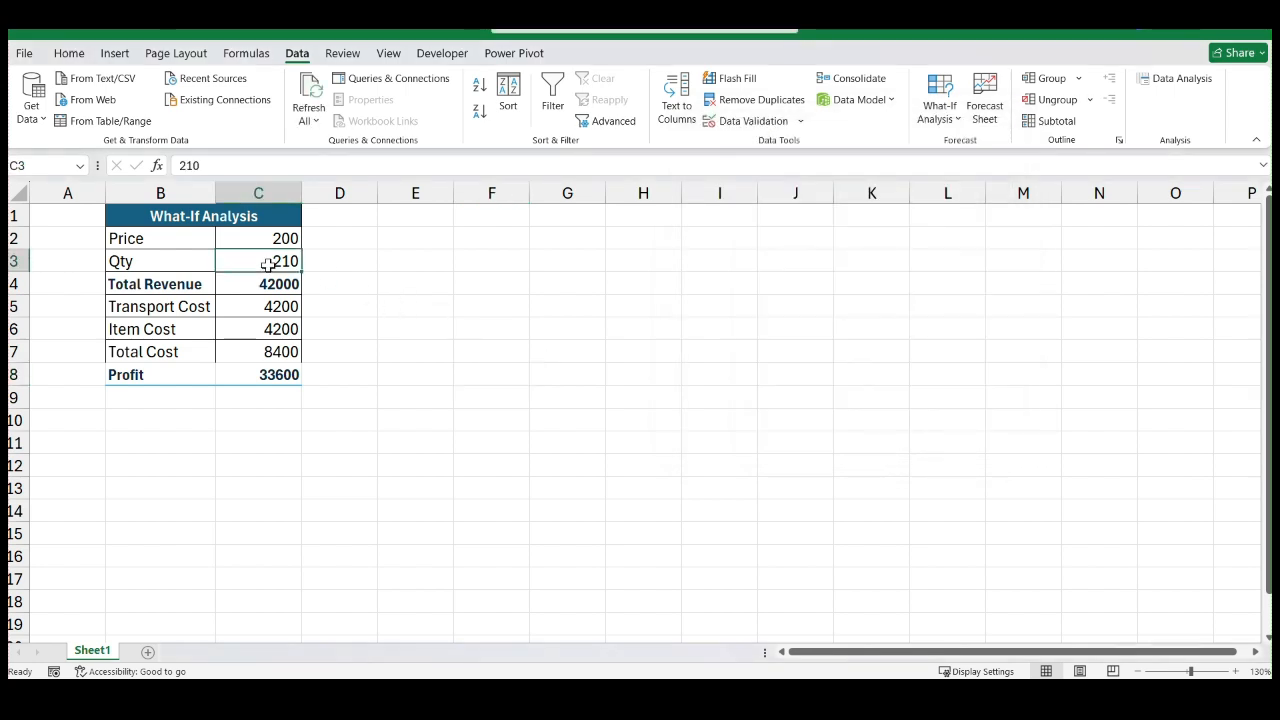
pyautogui.click(957, 119)
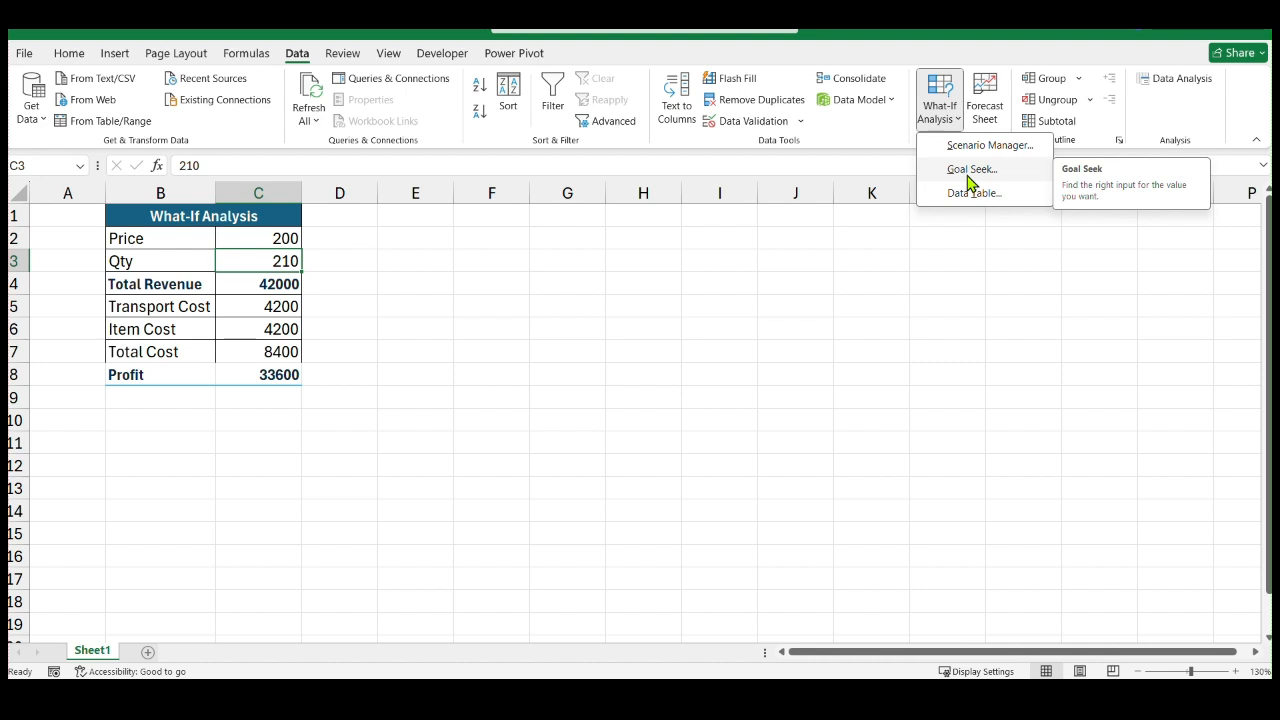
pyautogui.click(982, 150)
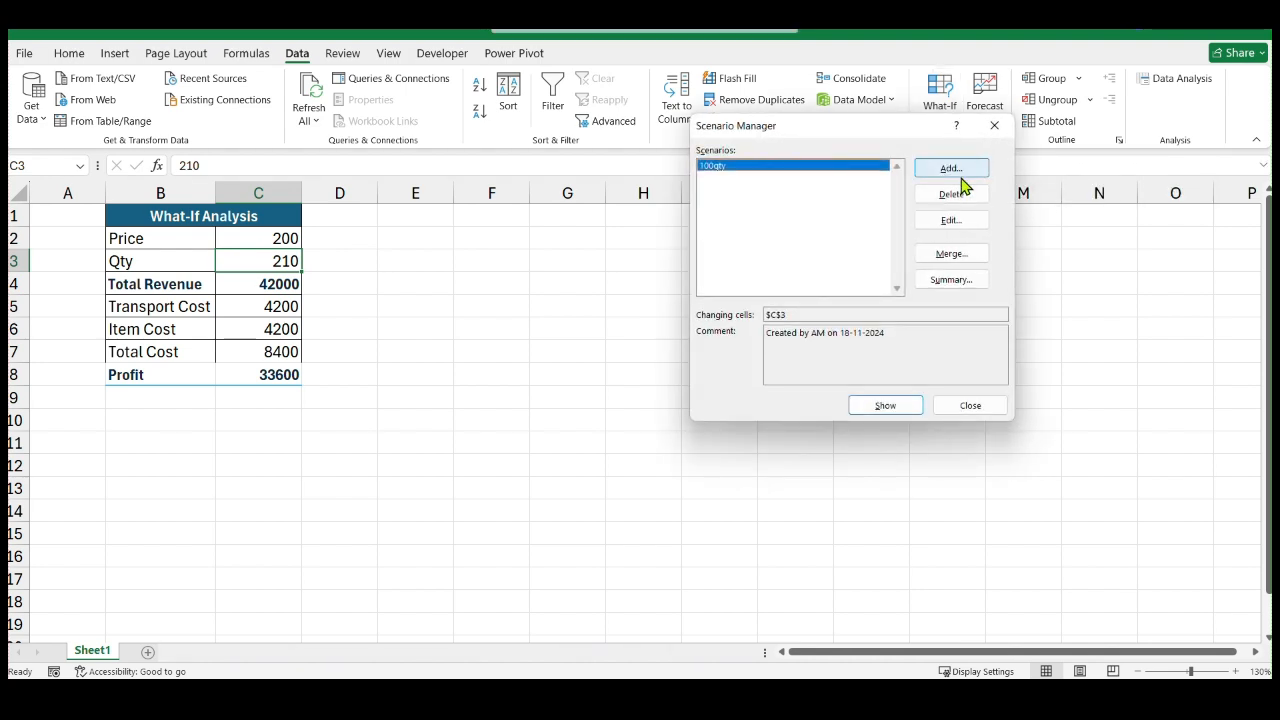
pyautogui.click(960, 170)
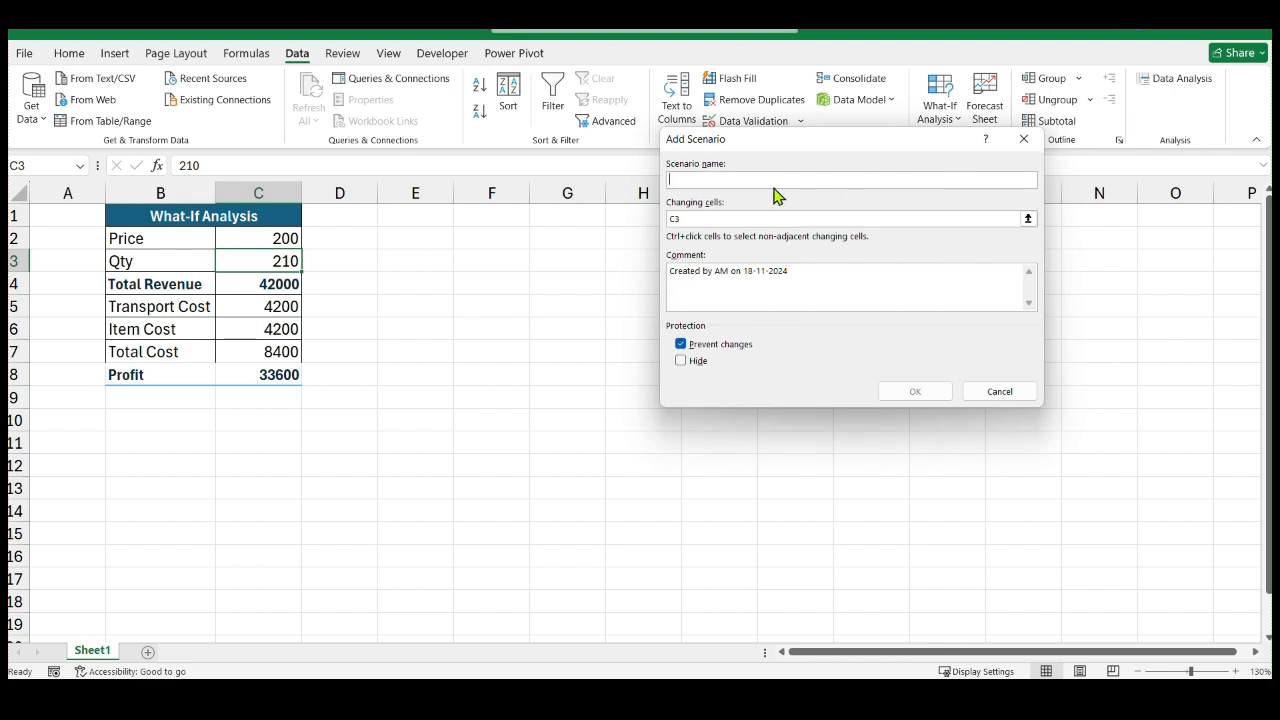
pyautogui.write('300')
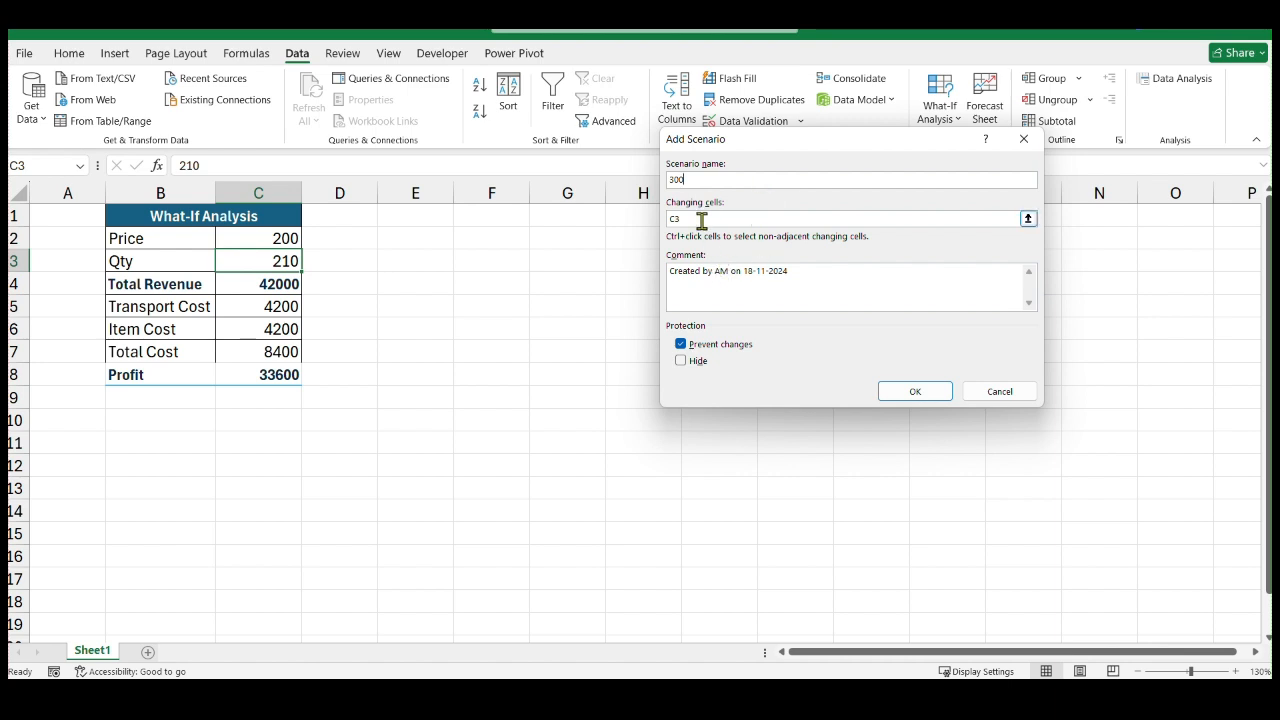
pyautogui.click(918, 394)
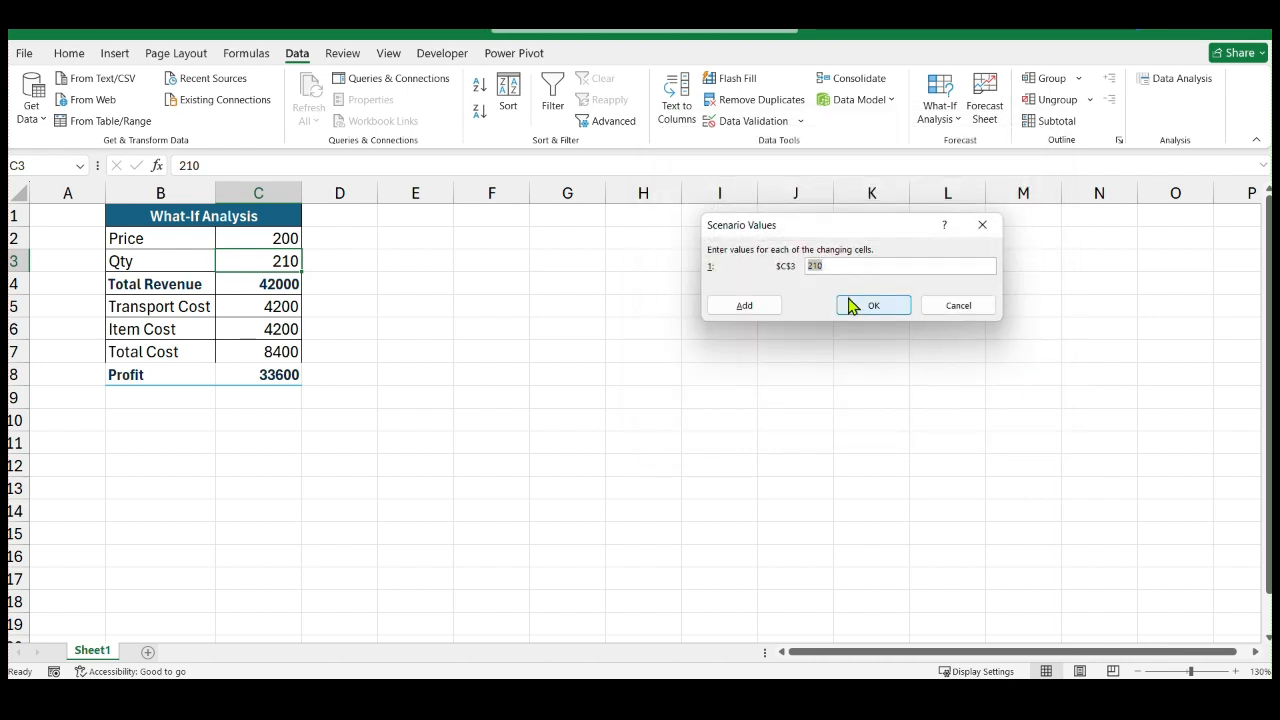
pyautogui.write('300')
pyautogui.click(880, 306)
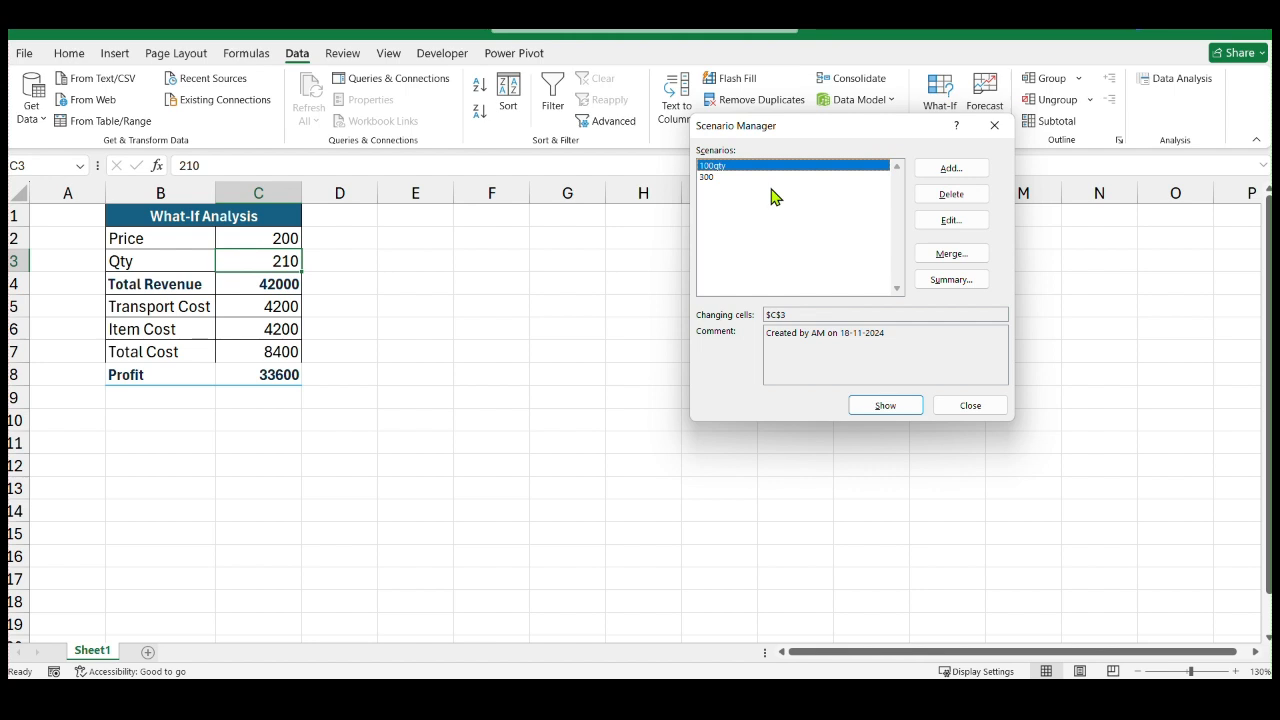
# Add another scenario named 400 that sets the Qty cell C3 to 400
pyautogui.click(952, 169)
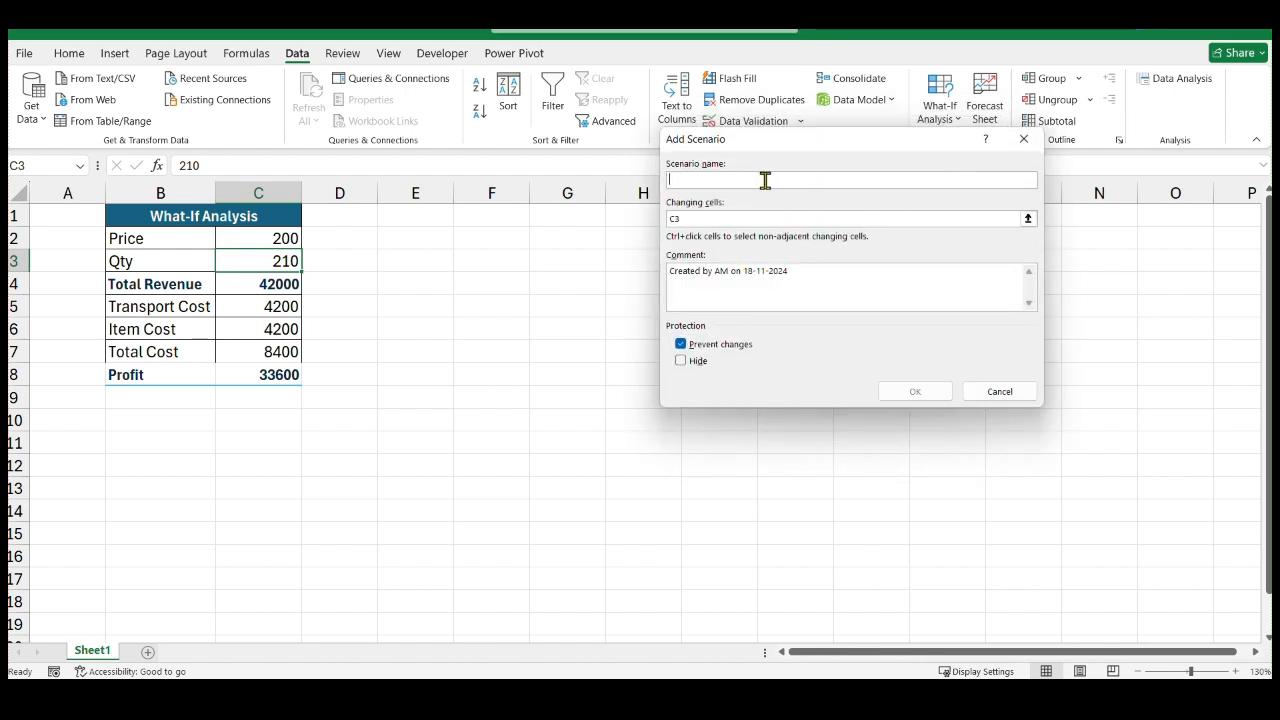
pyautogui.write('400')
pyautogui.click(897, 396)
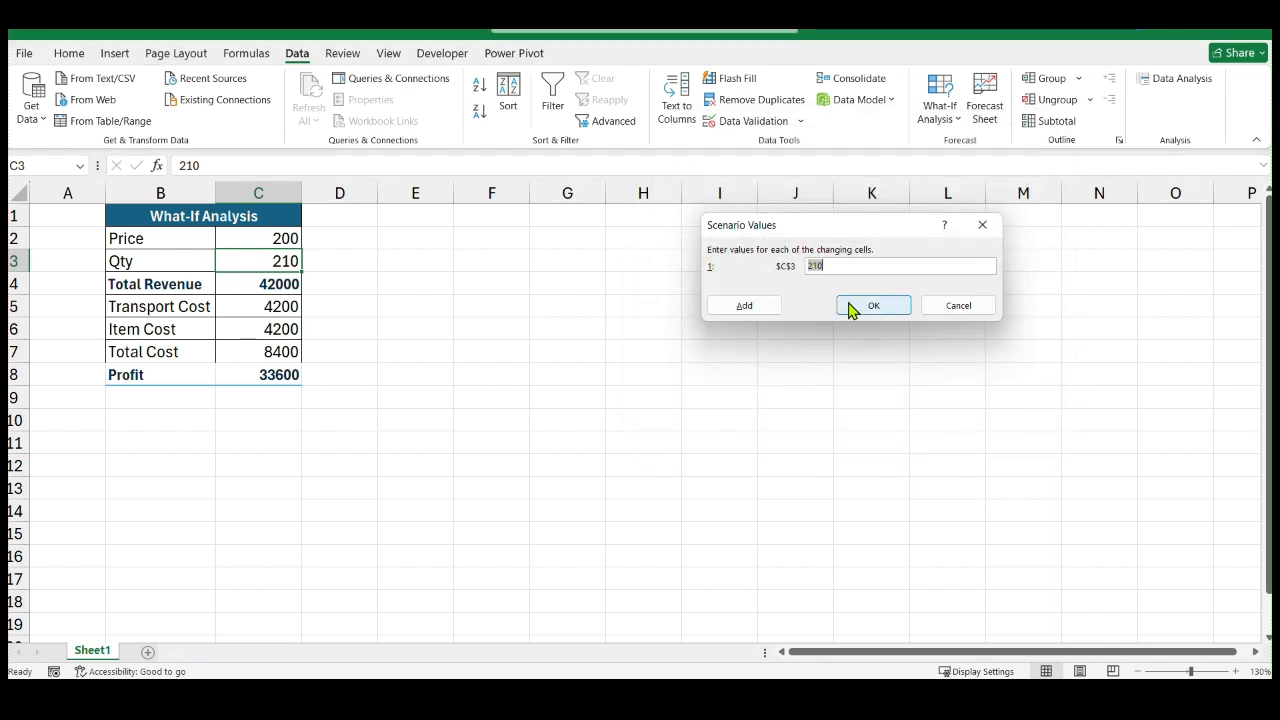
pyautogui.write('300')
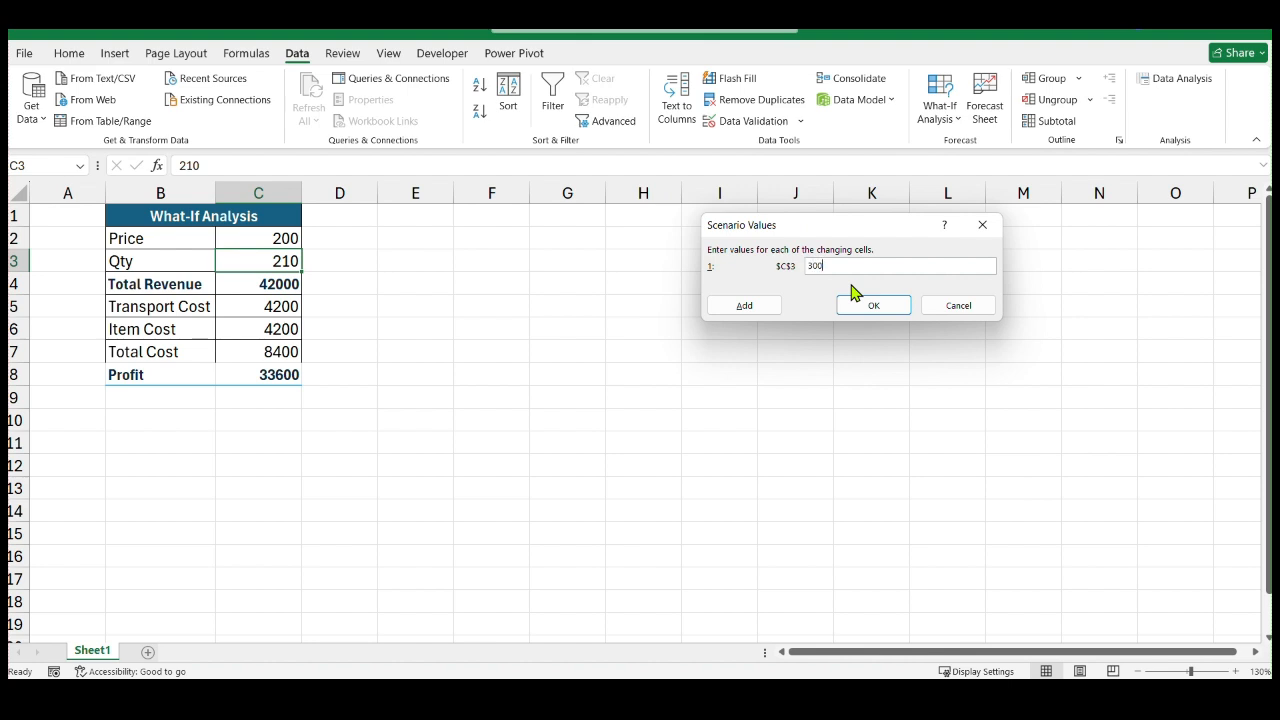
pyautogui.press('BackSpace')
pyautogui.press('BackSpace')
pyautogui.press('BackSpace')
pyautogui.write('400')
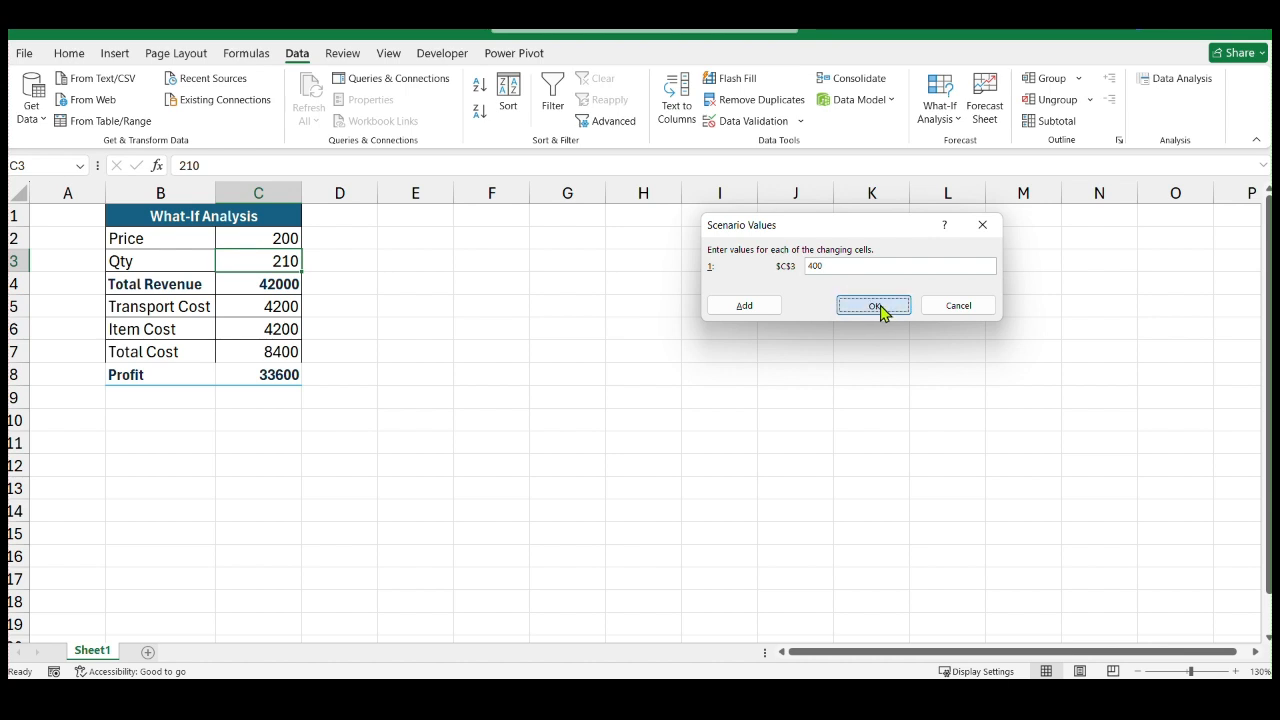
pyautogui.click(883, 308)
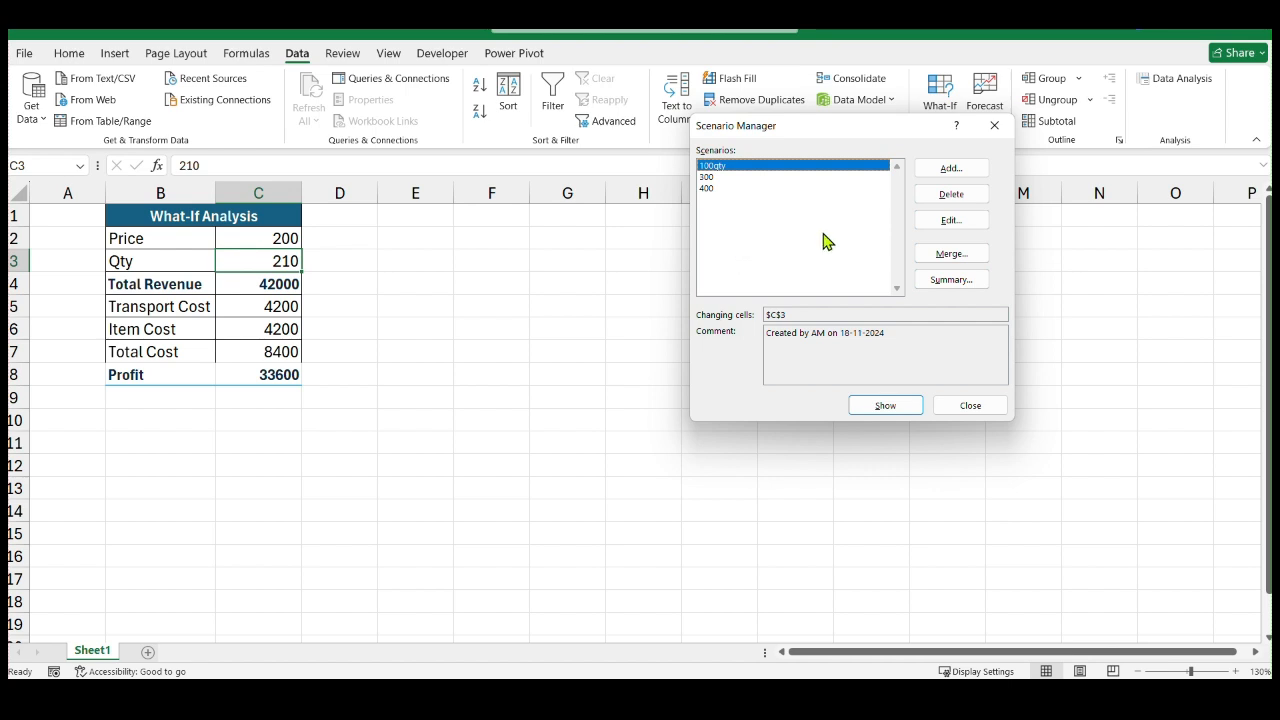
# Apply the 400 scenario to the profit table, followed by the 100qty scenario
pyautogui.click(714, 188)
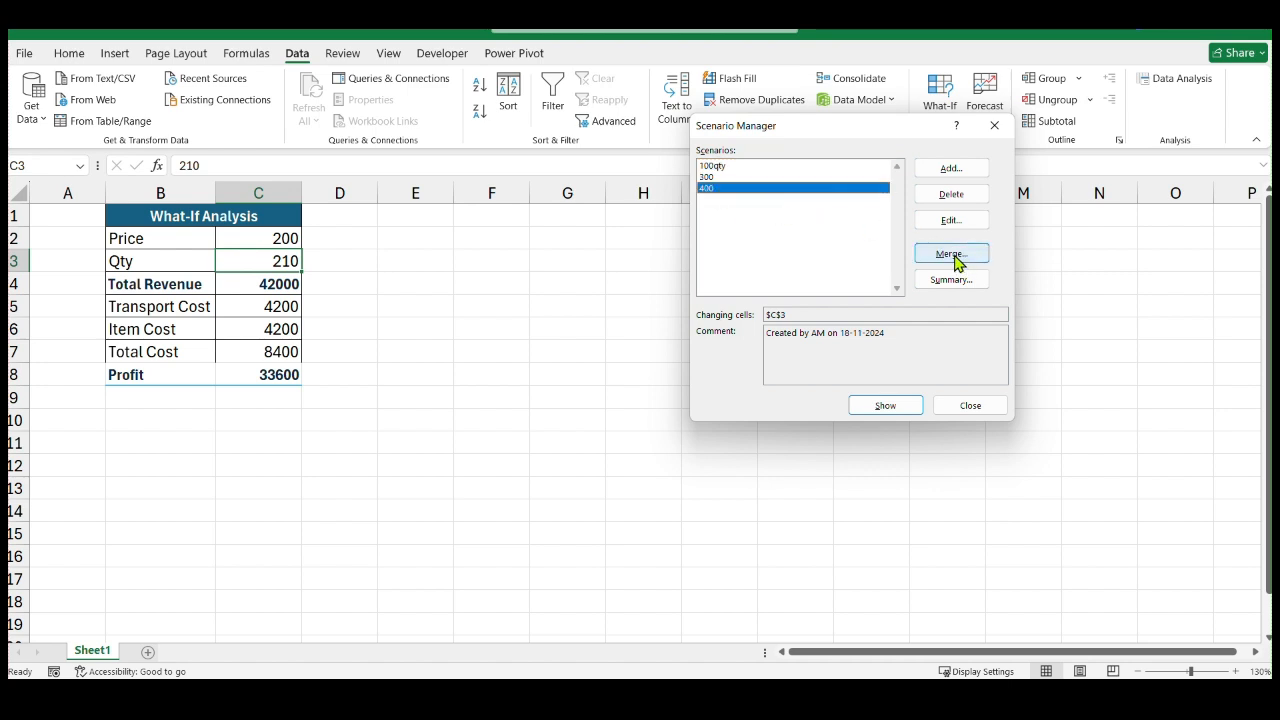
pyautogui.click(894, 407)
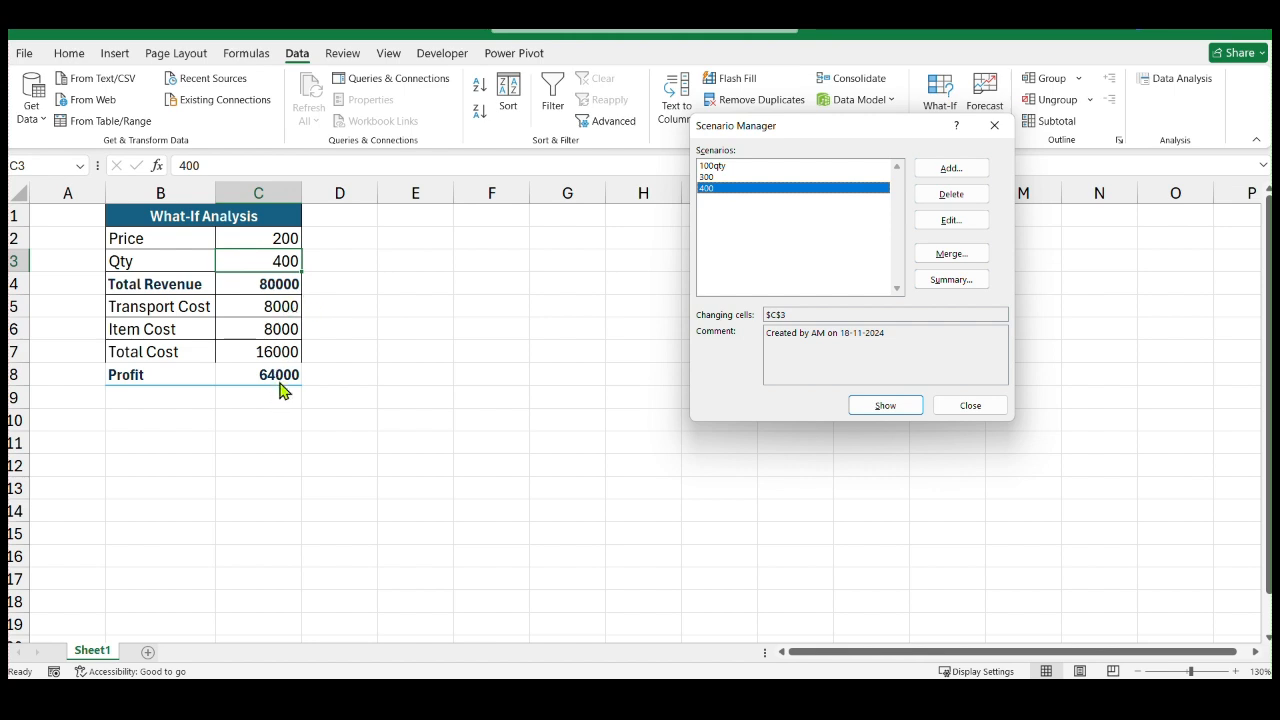
pyautogui.click(718, 167)
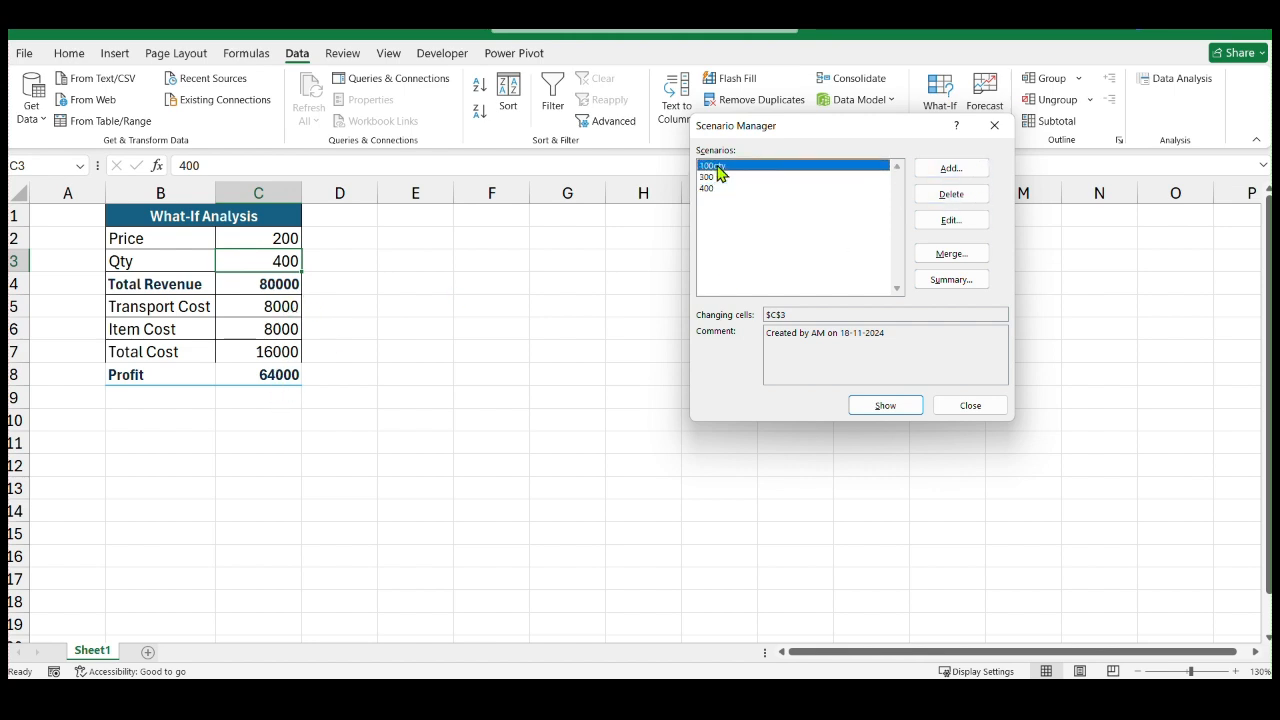
pyautogui.click(870, 408)
# Generate a Scenario summary report with Profit cell C8 and Total Revenue cell C4 as the result cells
pyautogui.click(960, 284)
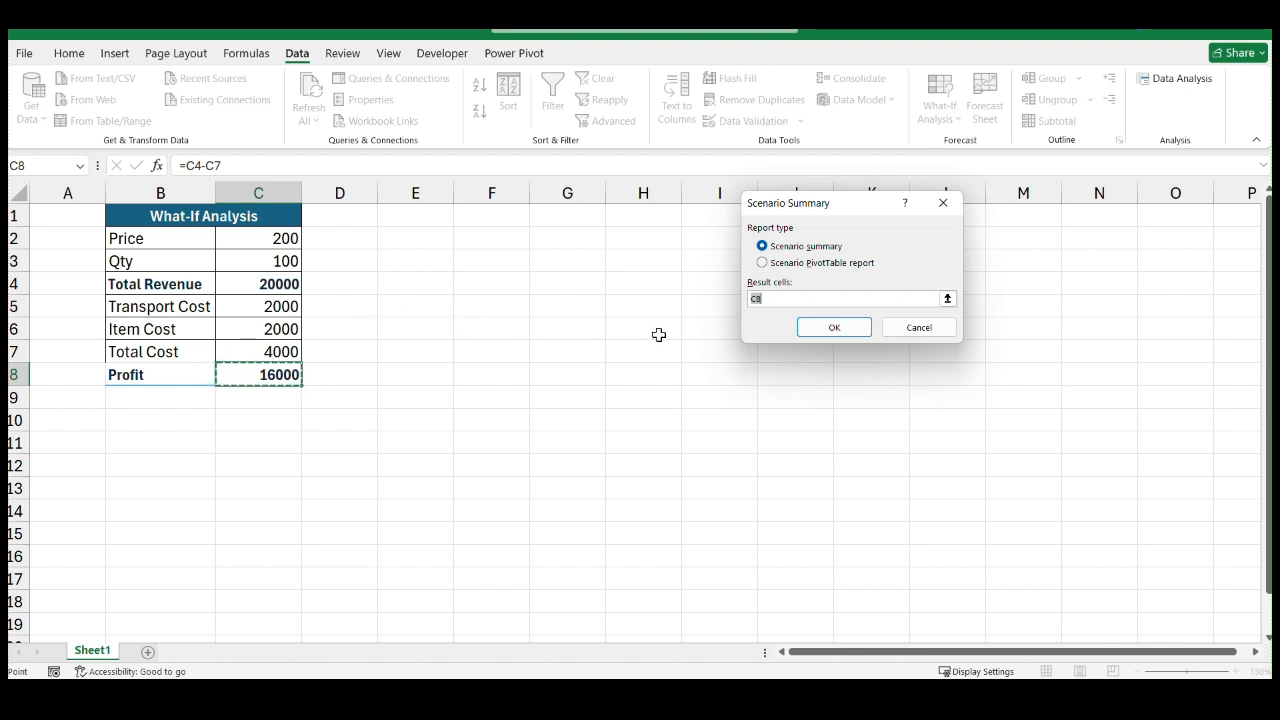
pyautogui.click(806, 300)
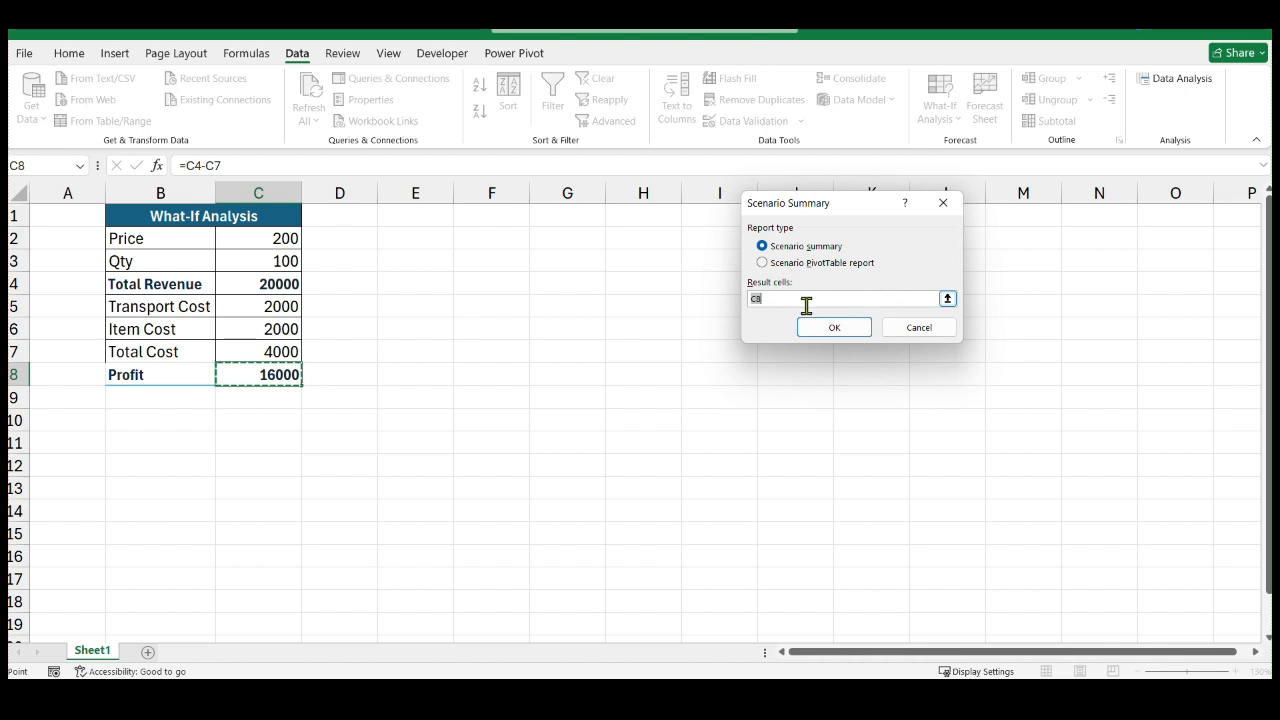
pyautogui.press('Left')
pyautogui.press('Left')
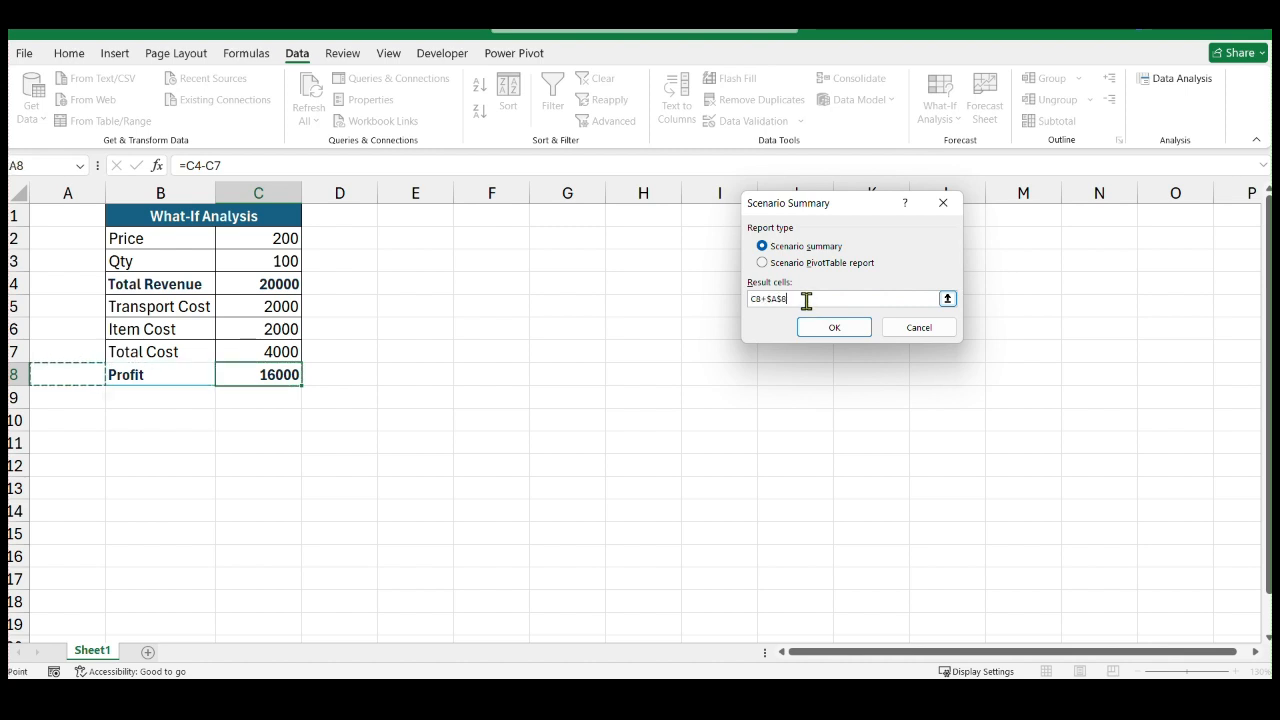
pyautogui.press('BackSpace')
pyautogui.press('BackSpace')
pyautogui.press('BackSpace')
pyautogui.press('BackSpace')
pyautogui.click(277, 285)
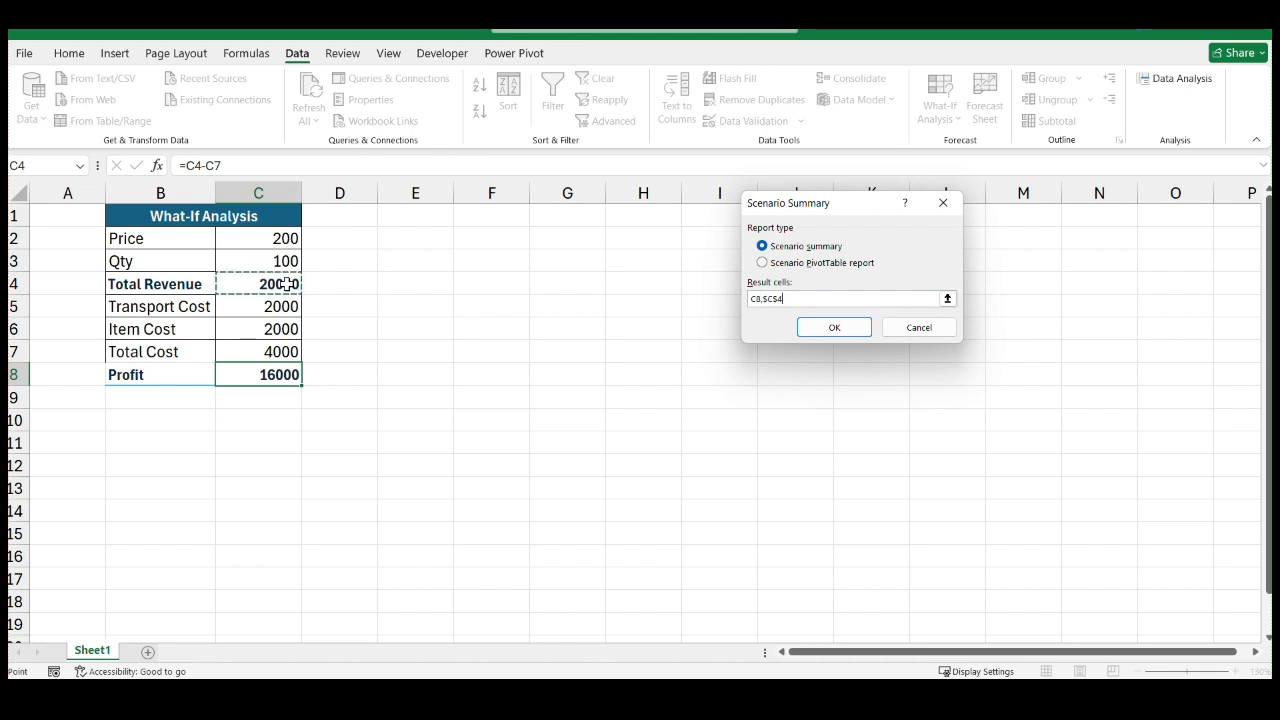
pyautogui.click(829, 331)
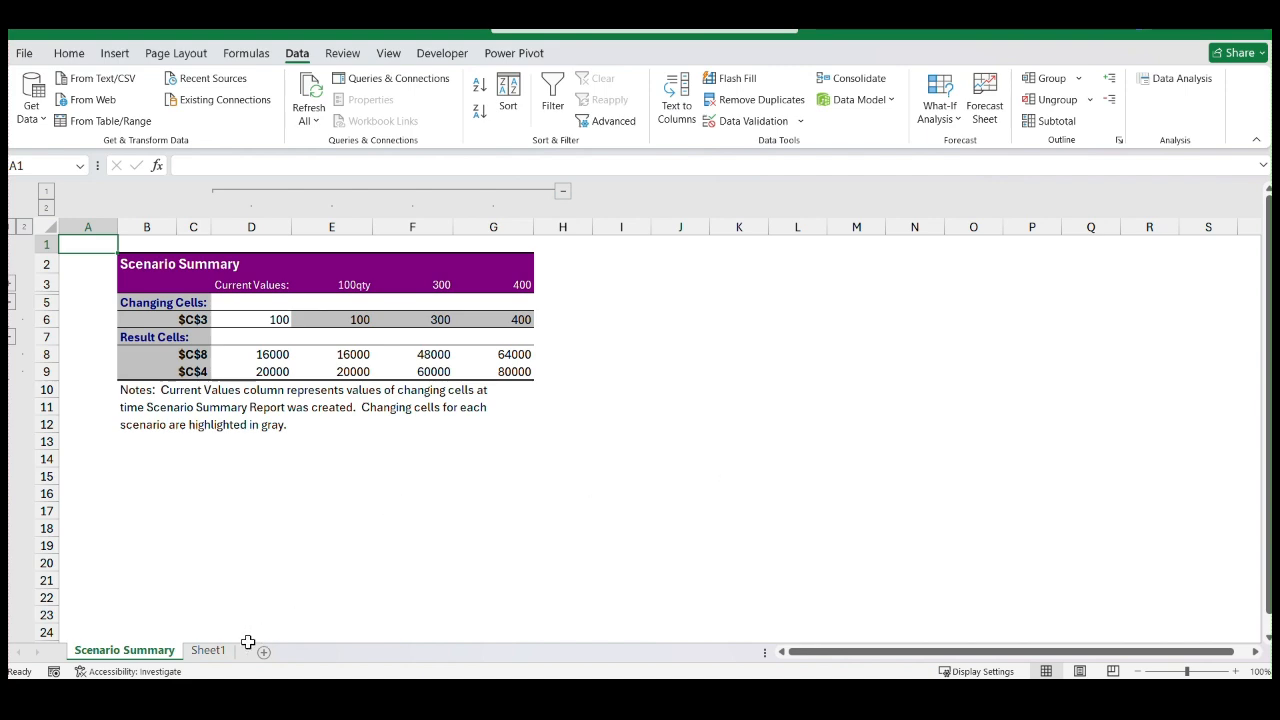
# Compare the changing and result cell references in the Scenario Summary with the profit table on Sheet1
pyautogui.click(210, 651)
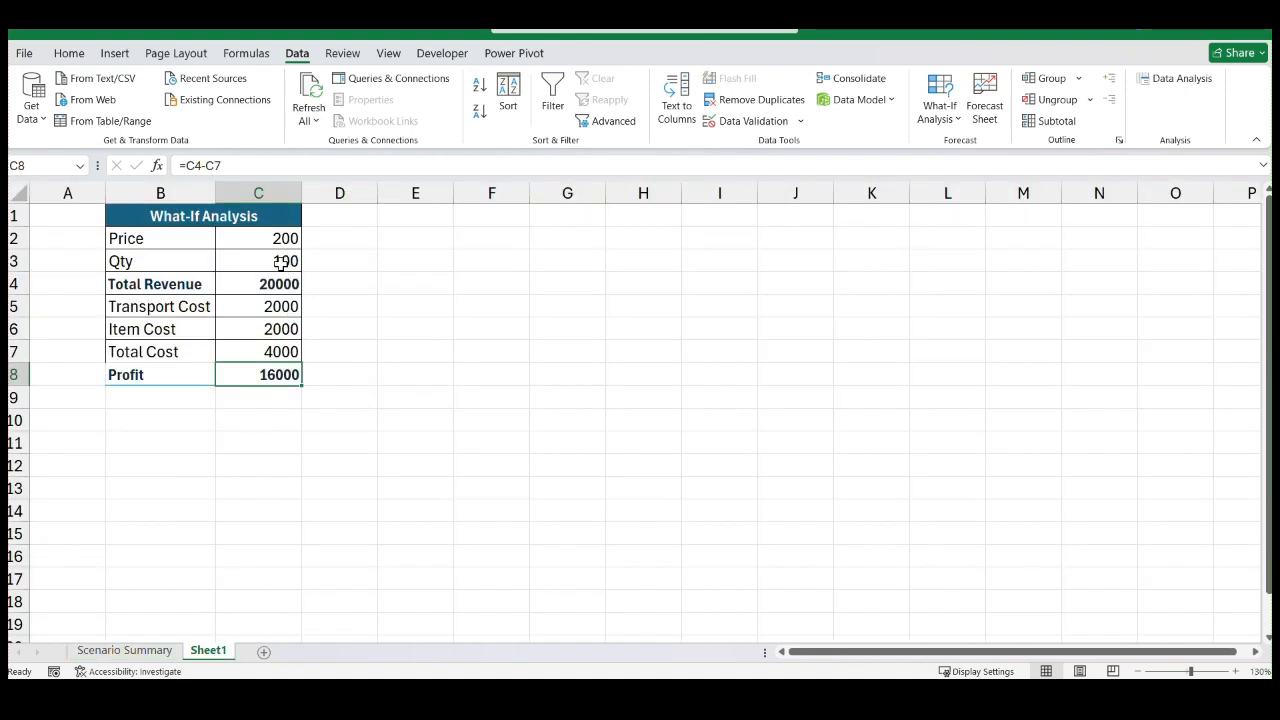
pyautogui.click(124, 648)
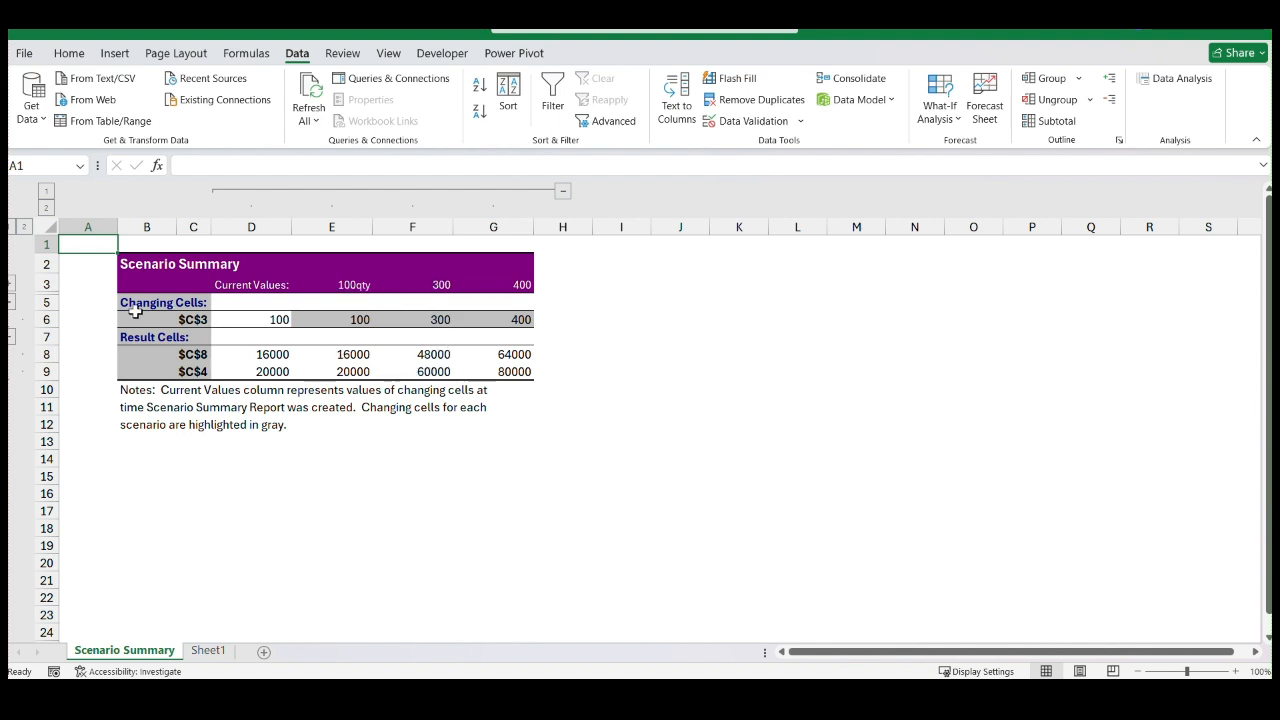
pyautogui.click(195, 319)
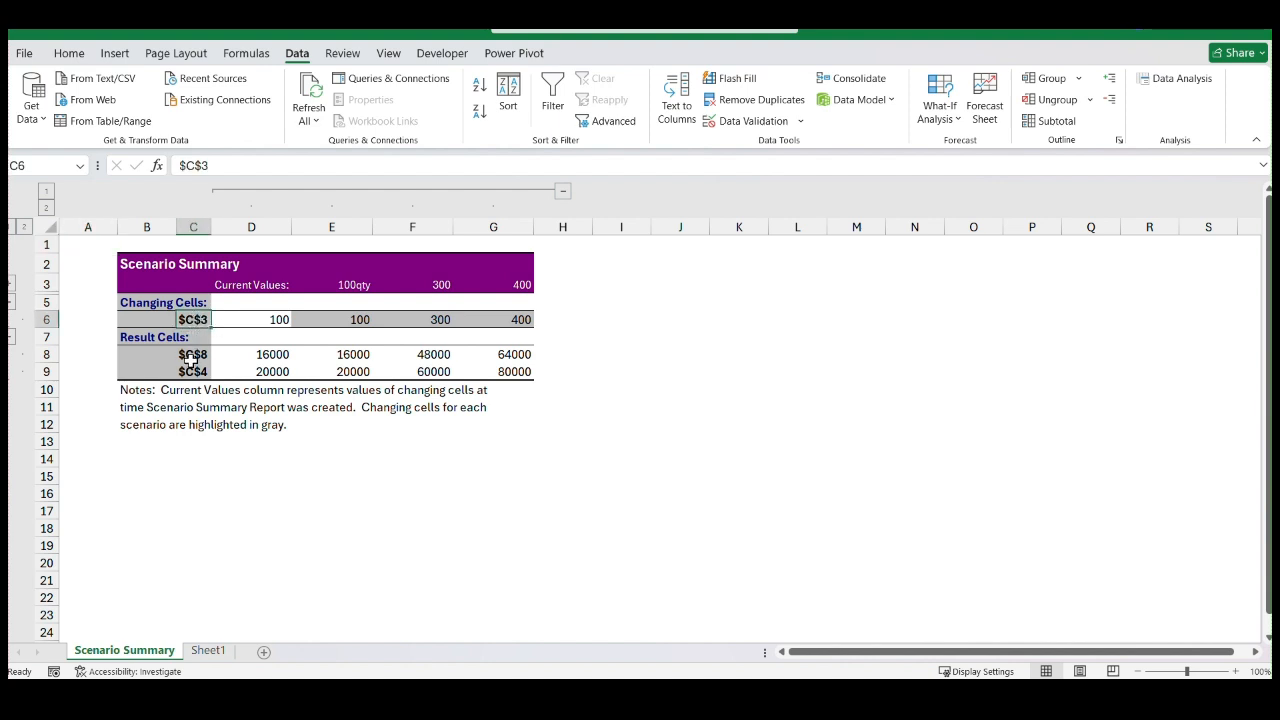
pyautogui.click(191, 356)
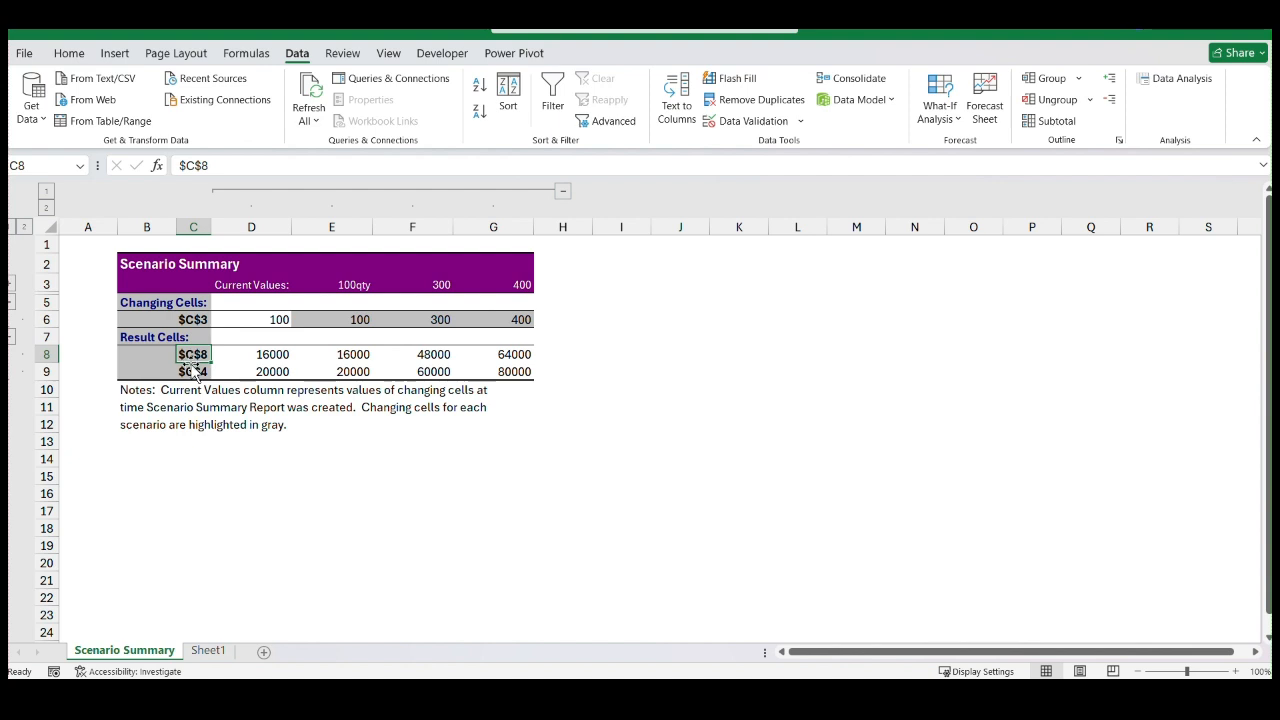
pyautogui.click(187, 372)
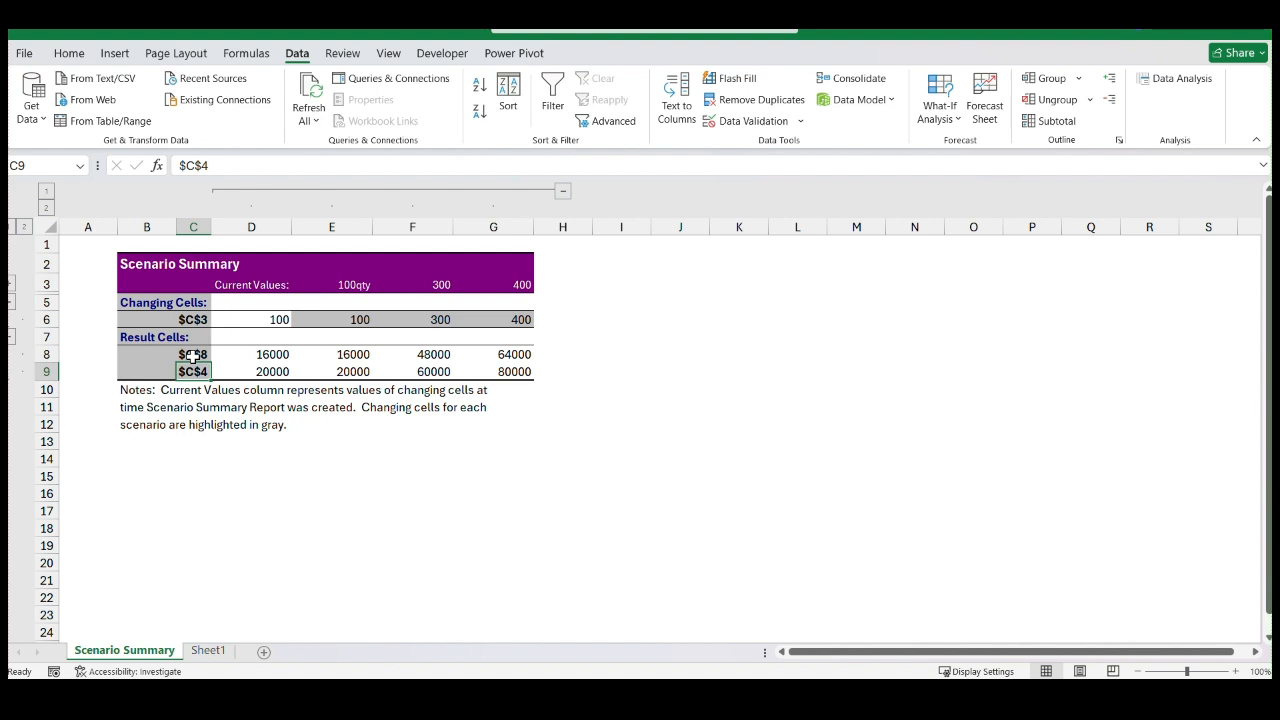
pyautogui.click(214, 651)
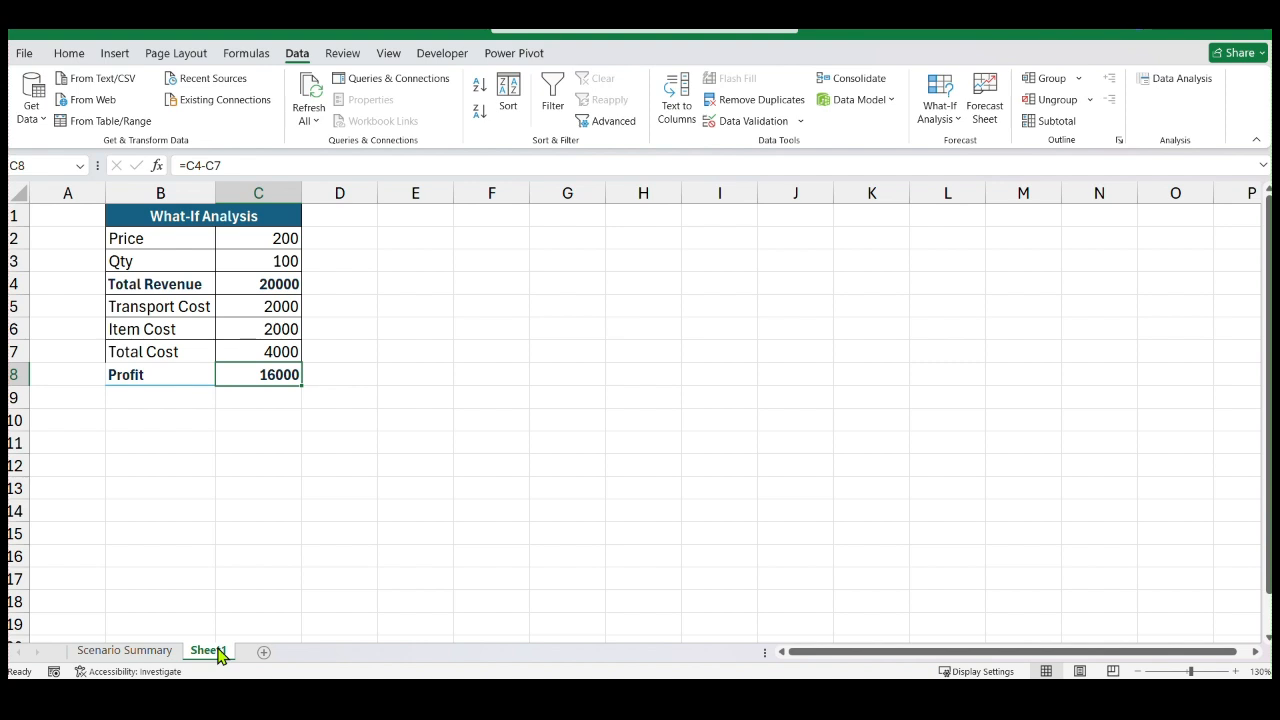
pyautogui.click(628, 430)
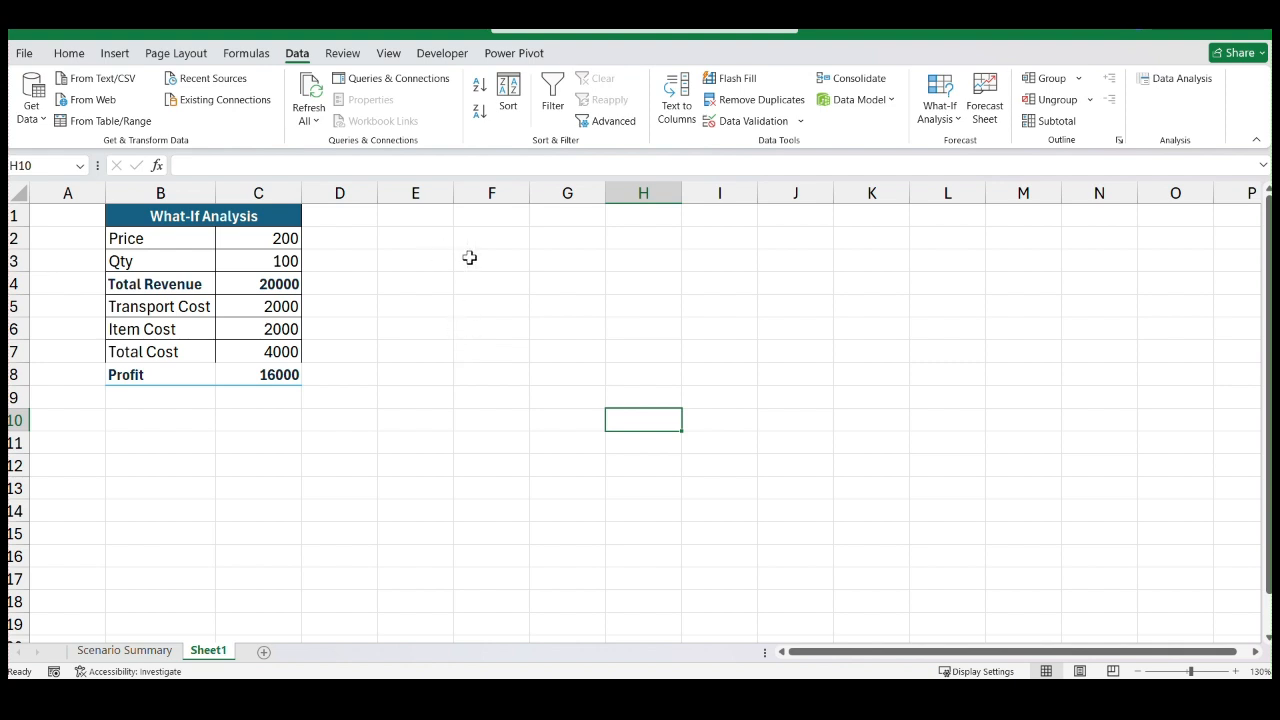
pyautogui.click(104, 651)
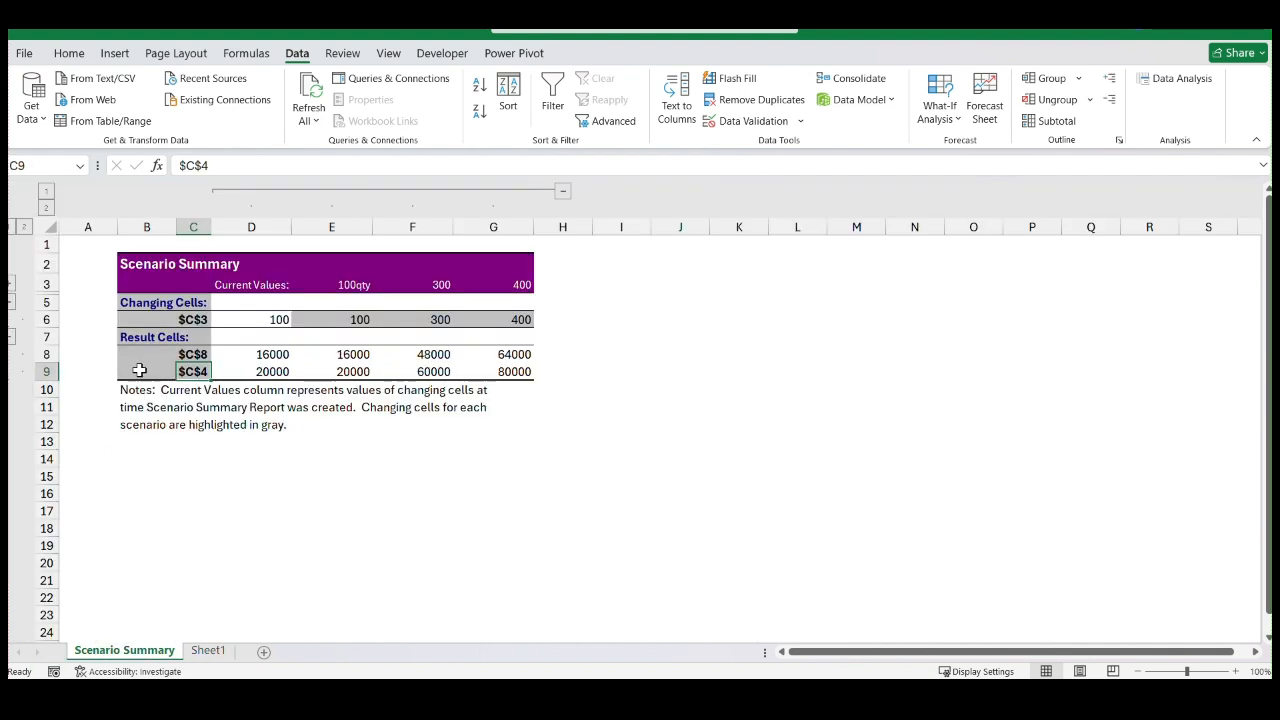
pyautogui.click(208, 651)
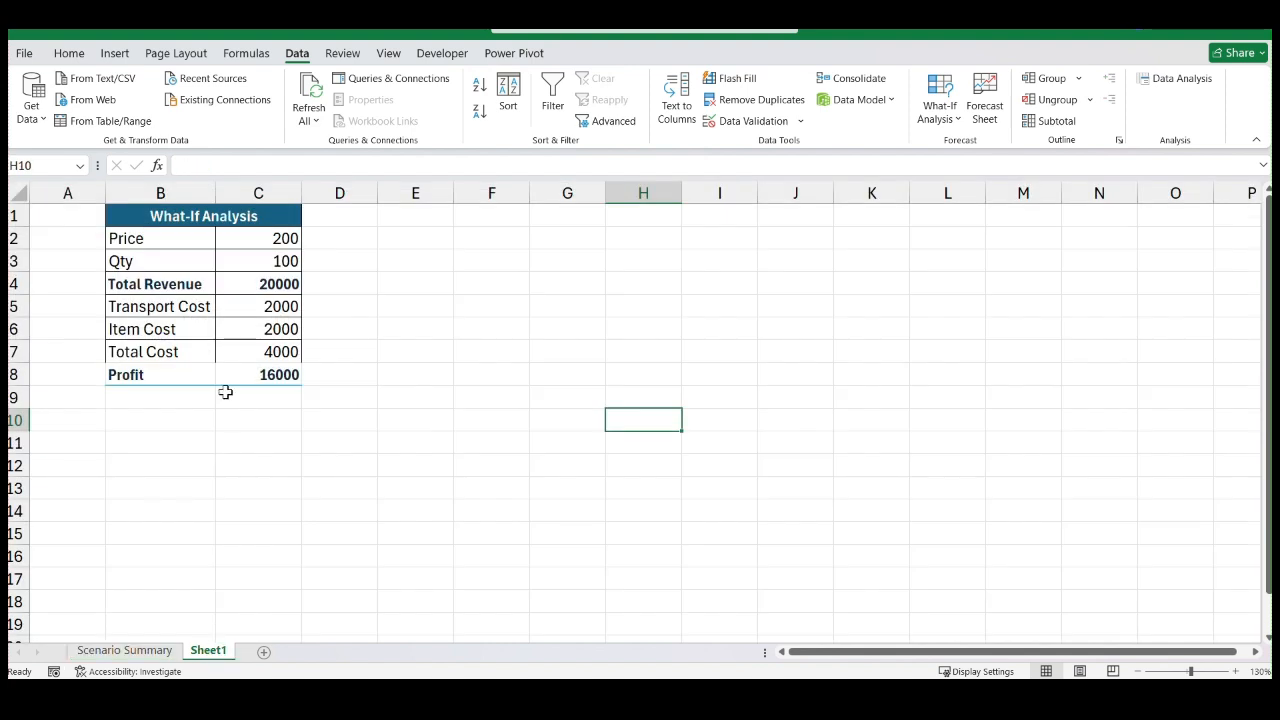
# Name the Total Revenue value cell C4 Total_revenue
pyautogui.click(268, 286)
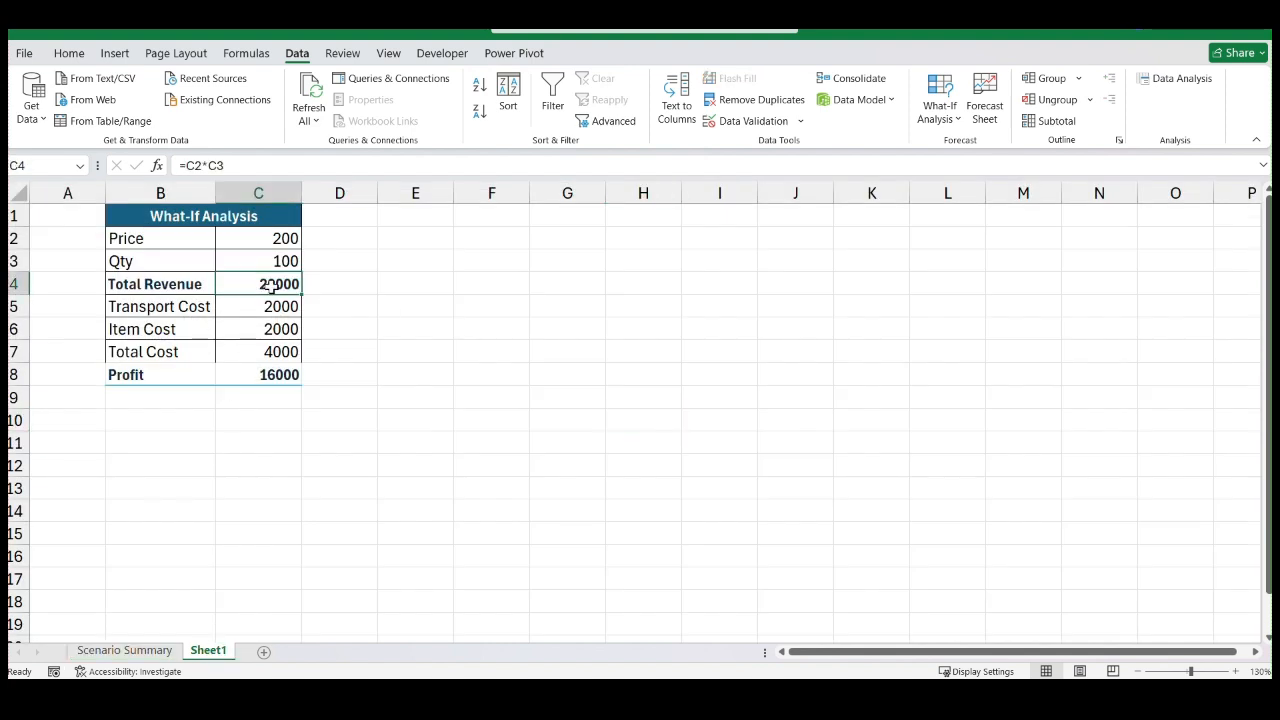
pyautogui.click(41, 166)
pyautogui.write('Total')
pyautogui.write('_revenu')
pyautogui.write('e')
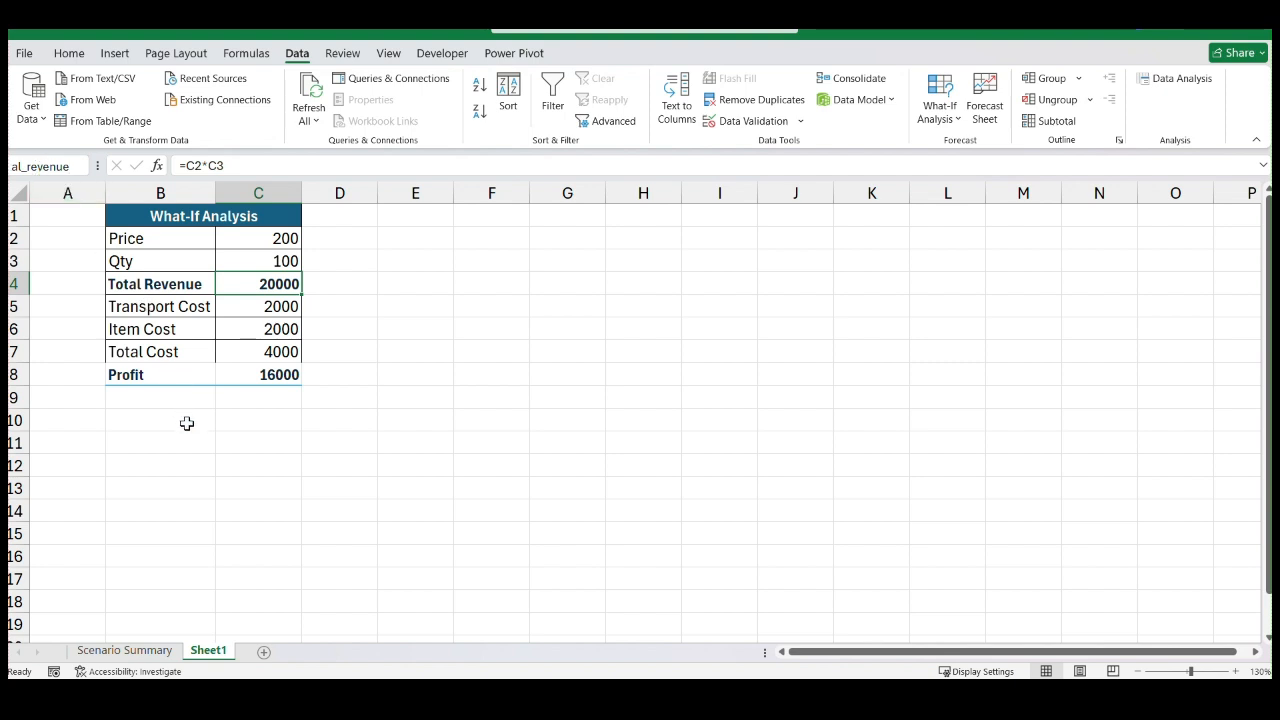
# Try to name the Qty value cell C3 QTY
pyautogui.click(289, 261)
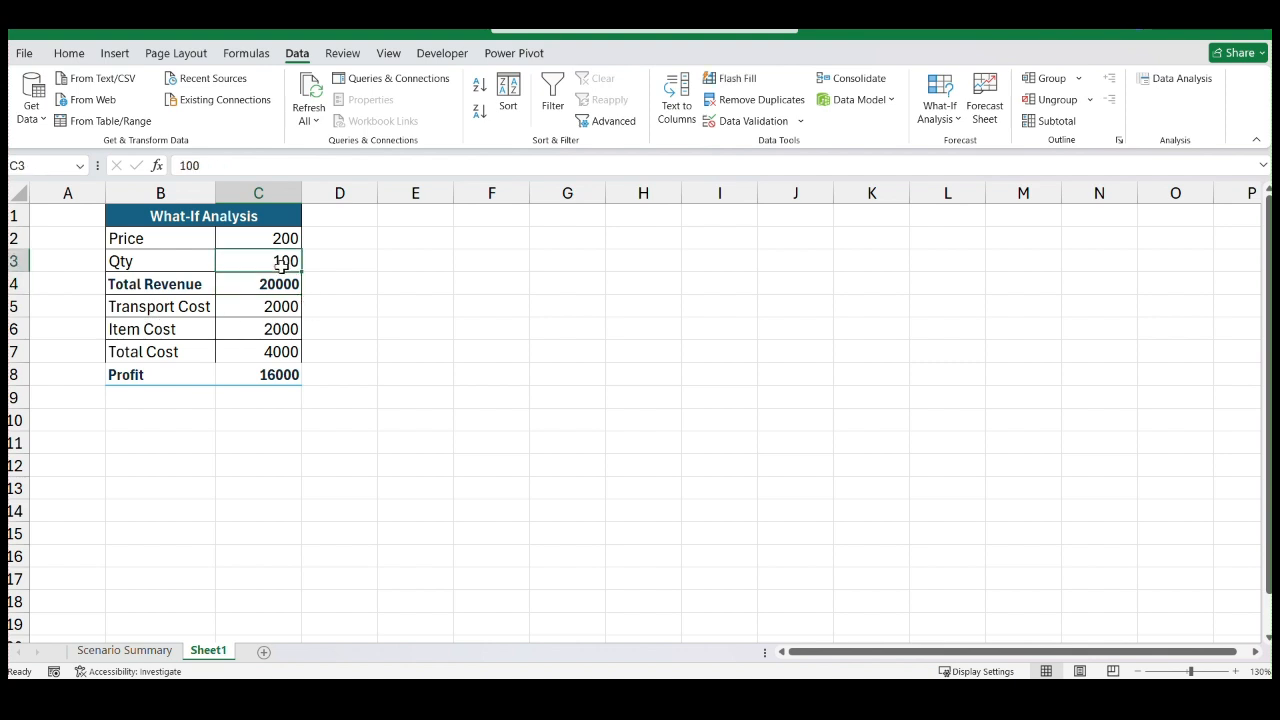
pyautogui.click(48, 170)
pyautogui.write('QTY')
pyautogui.press('Return')
# Name the Profit value cell C8 Profit and check the names of cells C4 and C8
pyautogui.click(277, 376)
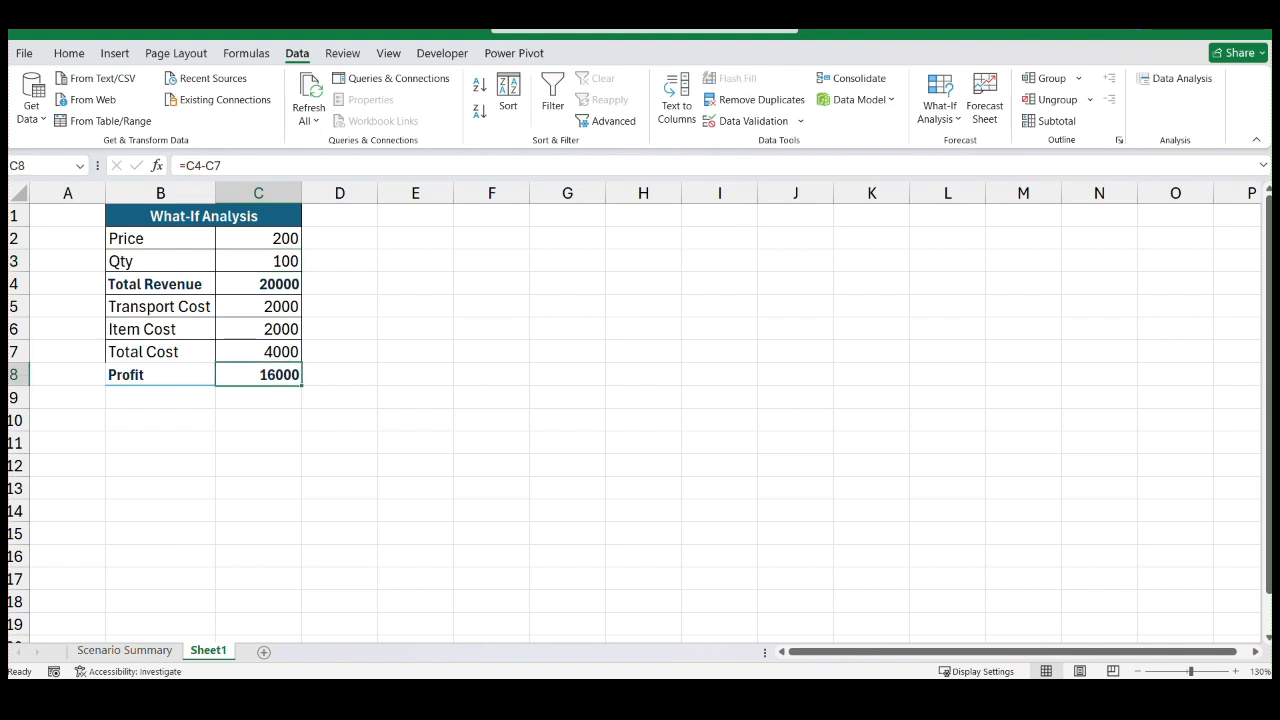
pyautogui.click(51, 164)
pyautogui.write('Profit')
pyautogui.click(276, 287)
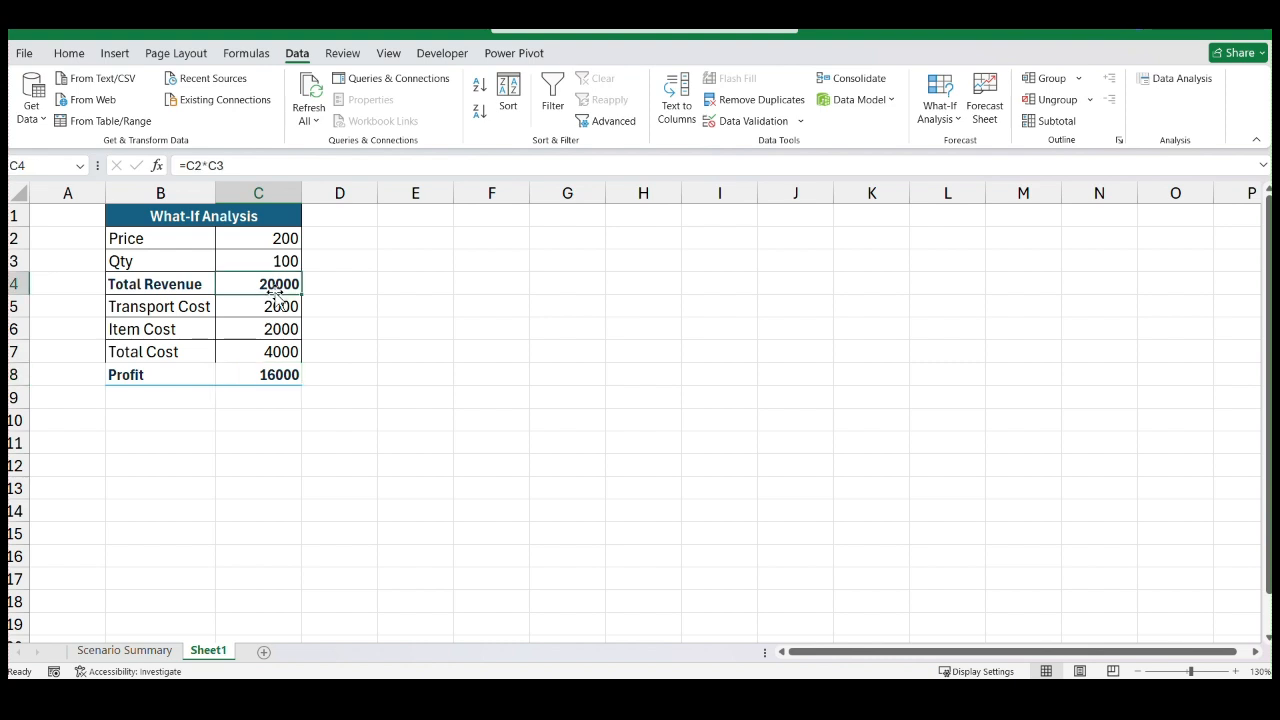
pyautogui.click(286, 372)
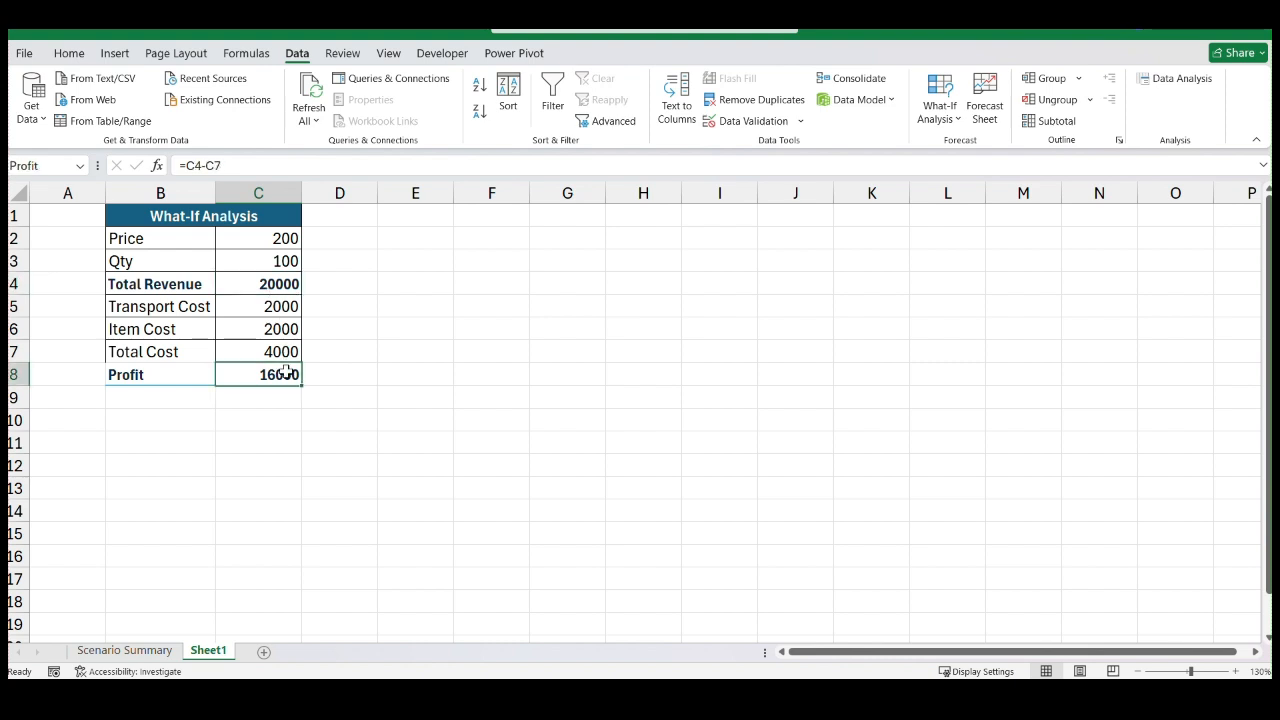
pyautogui.click(269, 289)
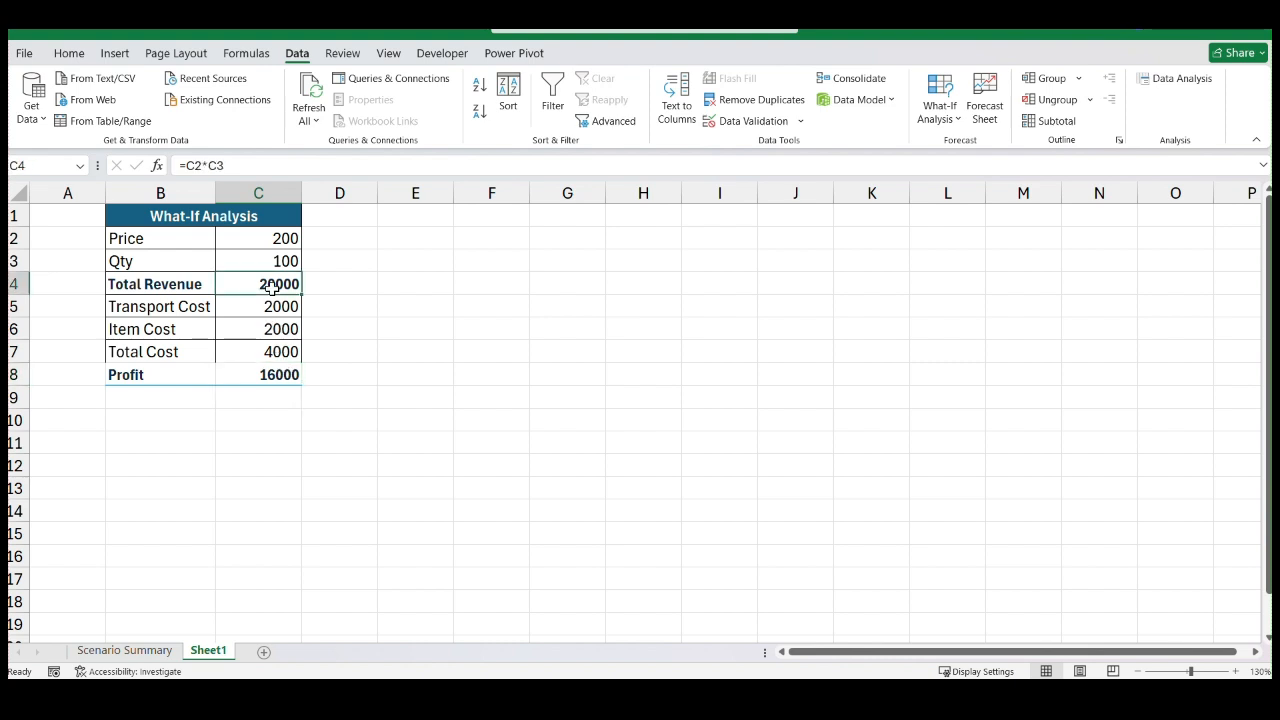
# Name the Qty value cell C3 QTY
pyautogui.click(280, 258)
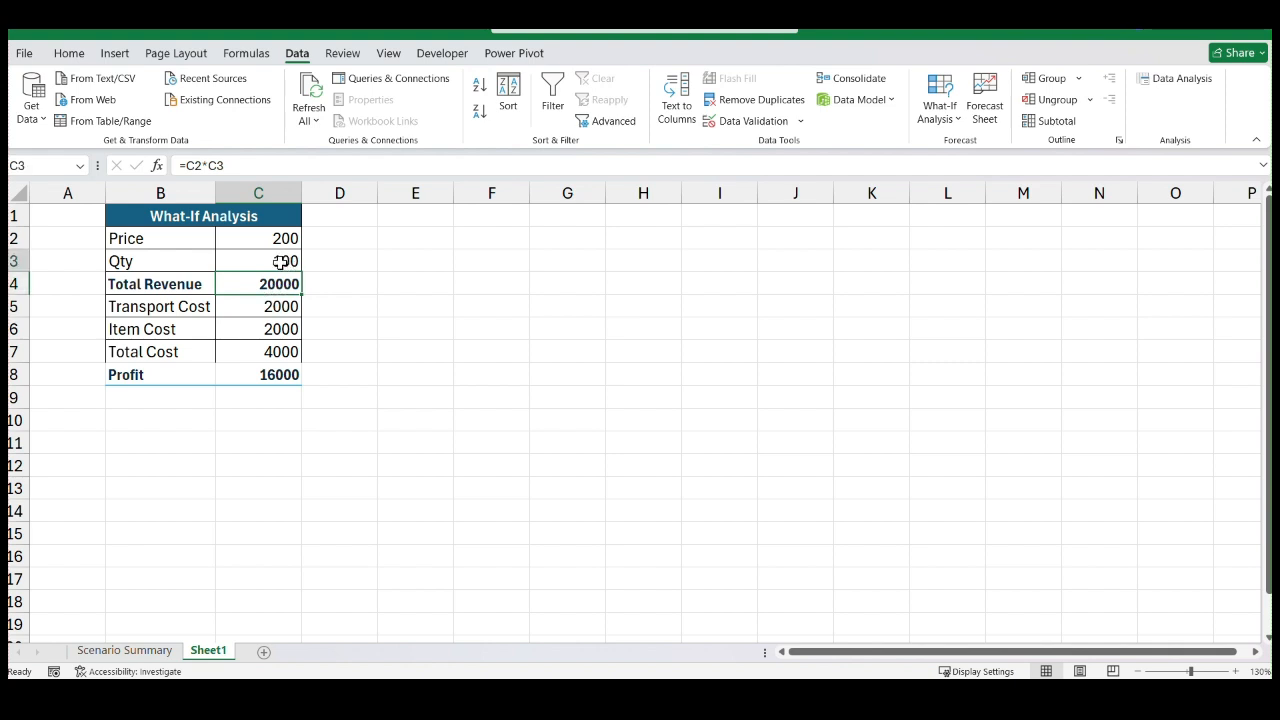
pyautogui.click(50, 168)
pyautogui.write('QTY')
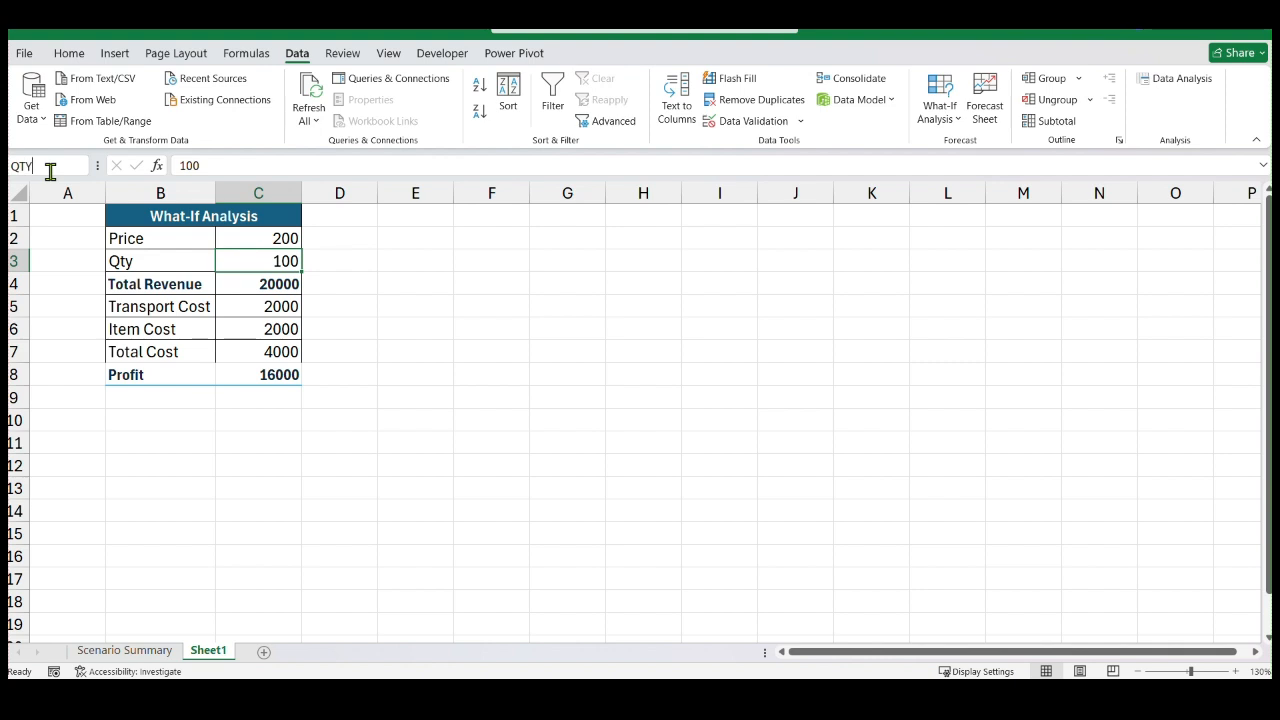
# Try again to name the Total Revenue value cell C4 Total_revenue
pyautogui.click(278, 284)
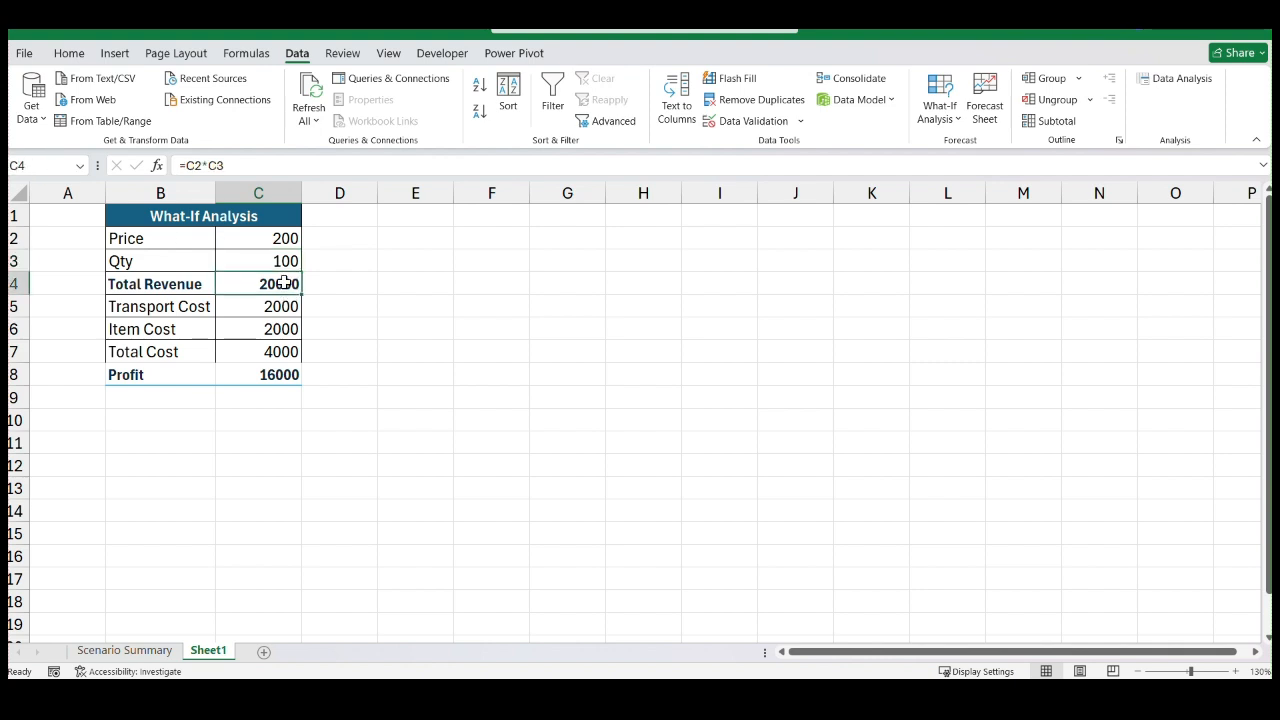
pyautogui.click(52, 166)
pyautogui.write('Total_re')
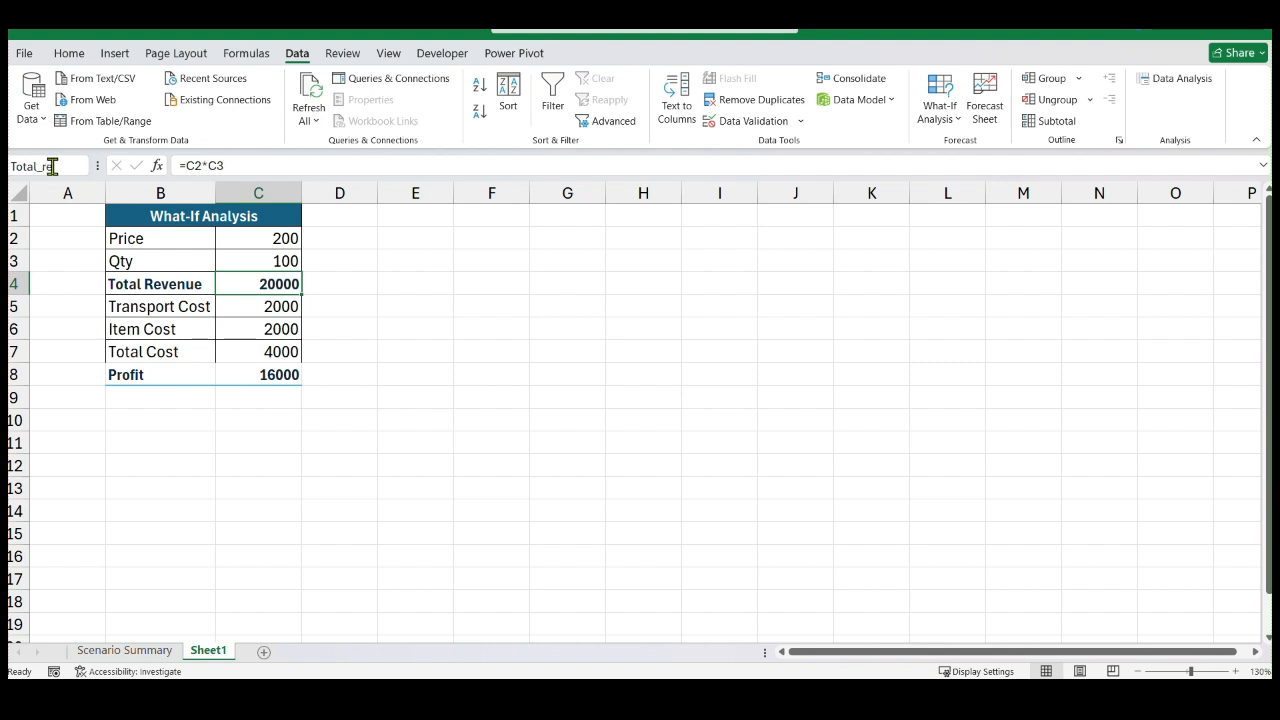
pyautogui.write('venue')
pyautogui.press('Return')
pyautogui.click(359, 280)
# Check the names assigned to the Qty, Total Revenue and Profit value cells
pyautogui.click(288, 262)
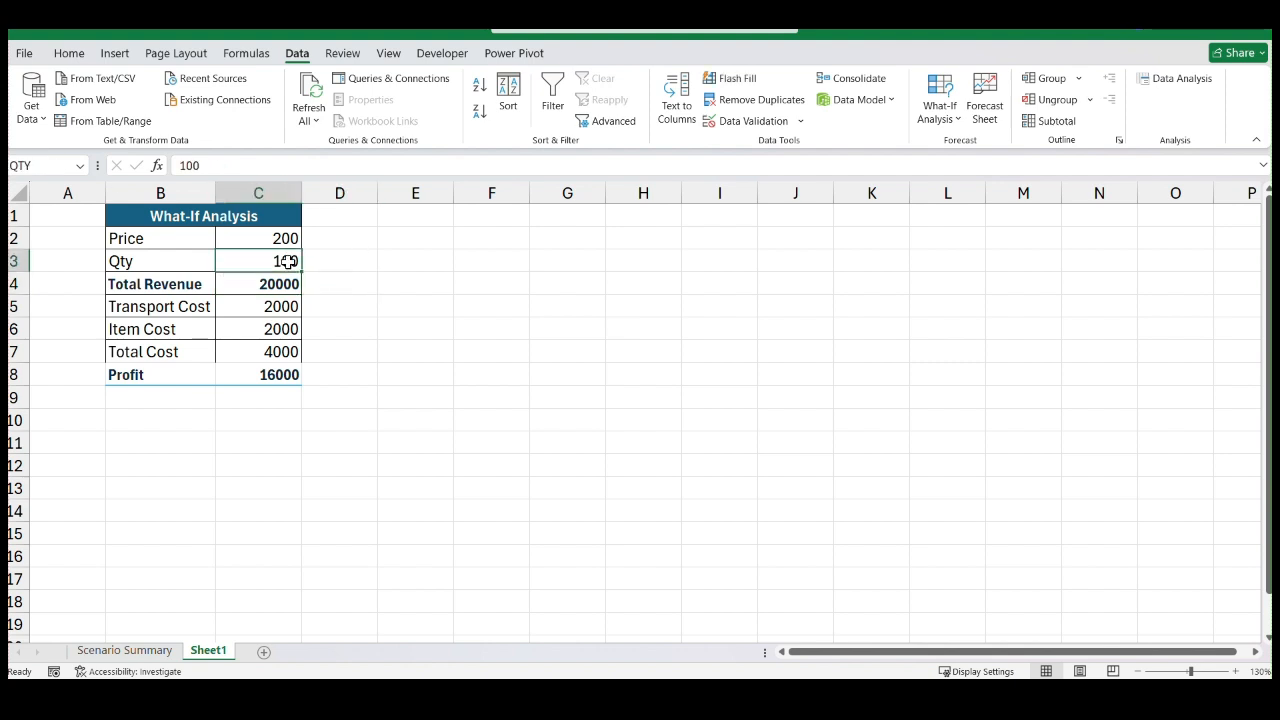
pyautogui.click(274, 284)
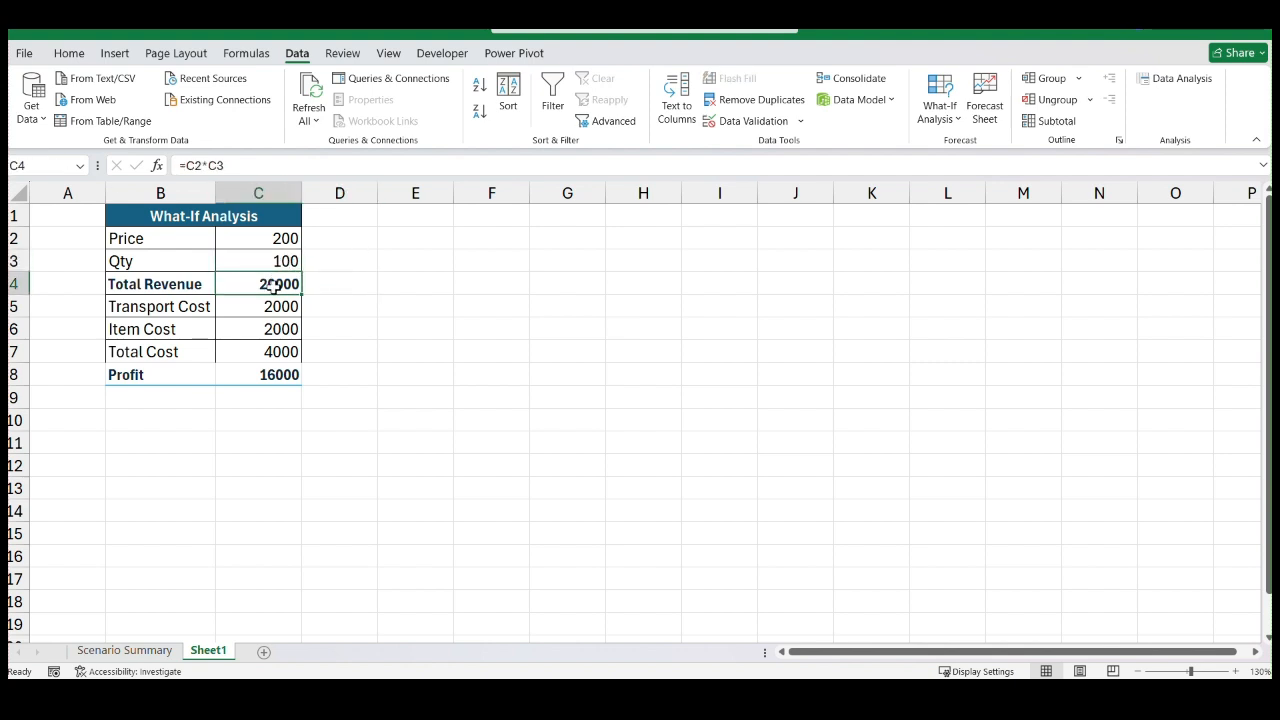
pyautogui.click(268, 378)
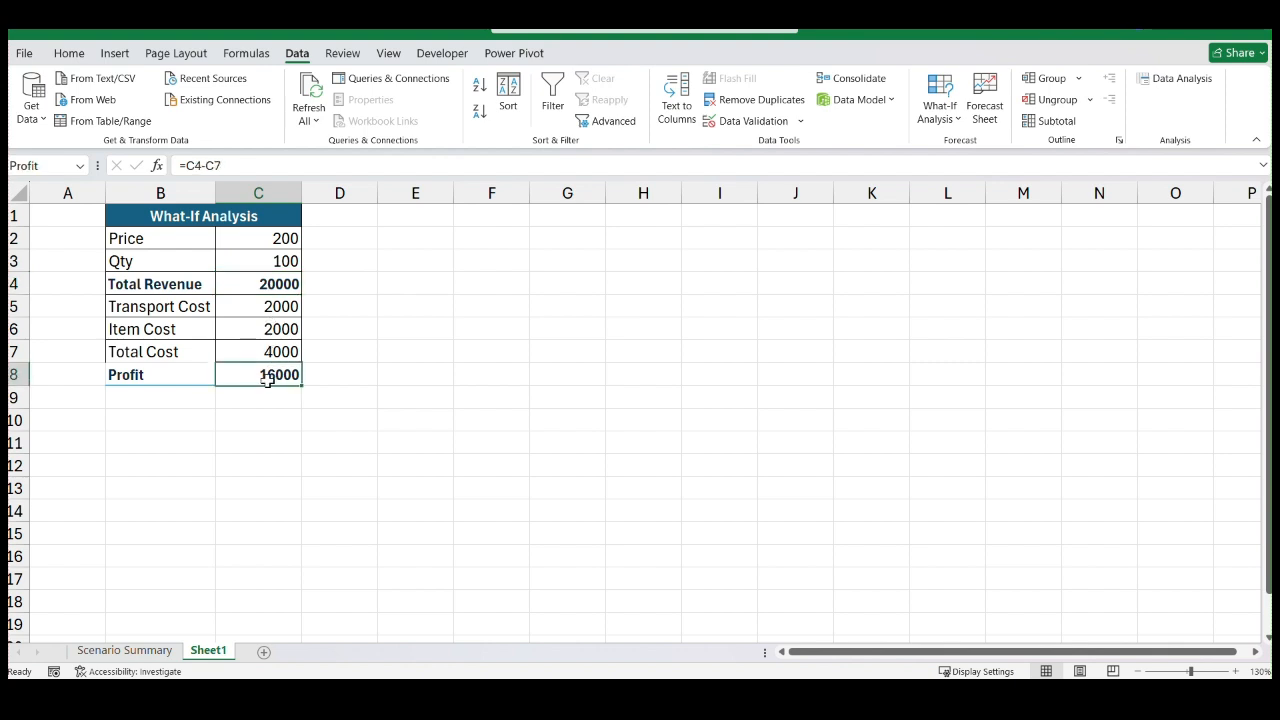
pyautogui.click(414, 353)
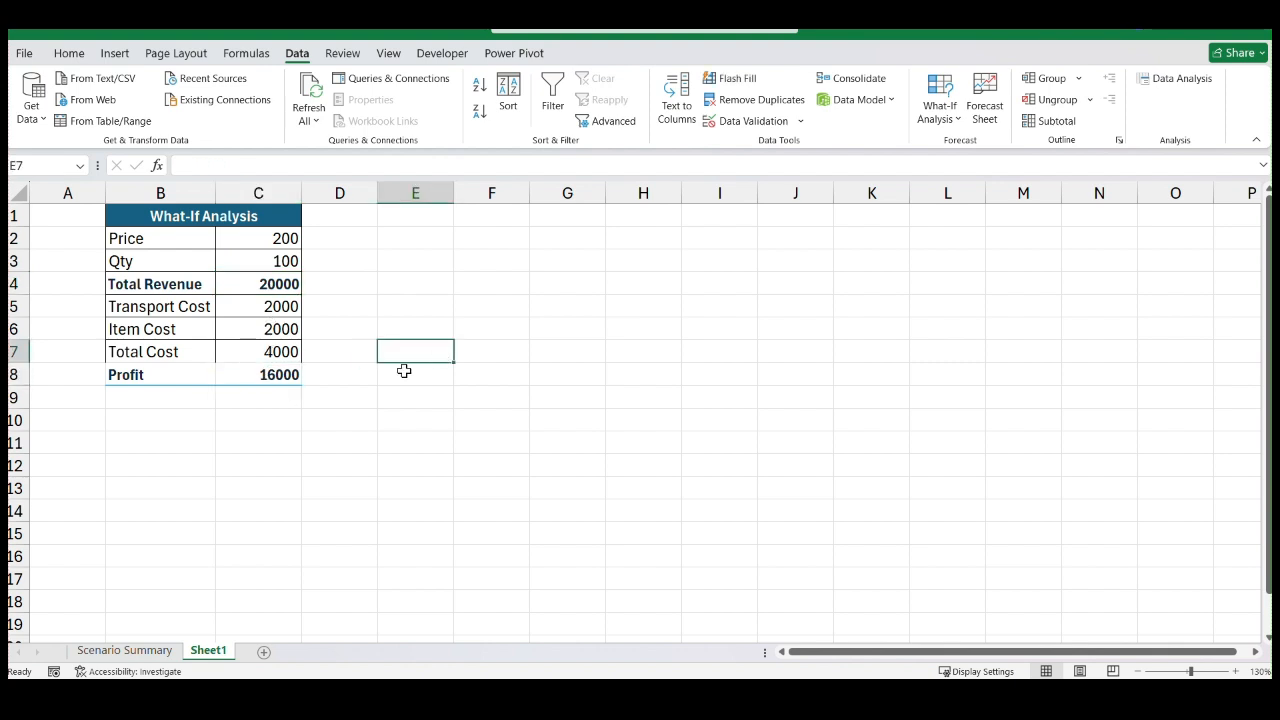
# Delete the existing 100qty, 300 and 400 scenarios in Scenario Manager
pyautogui.click(938, 112)
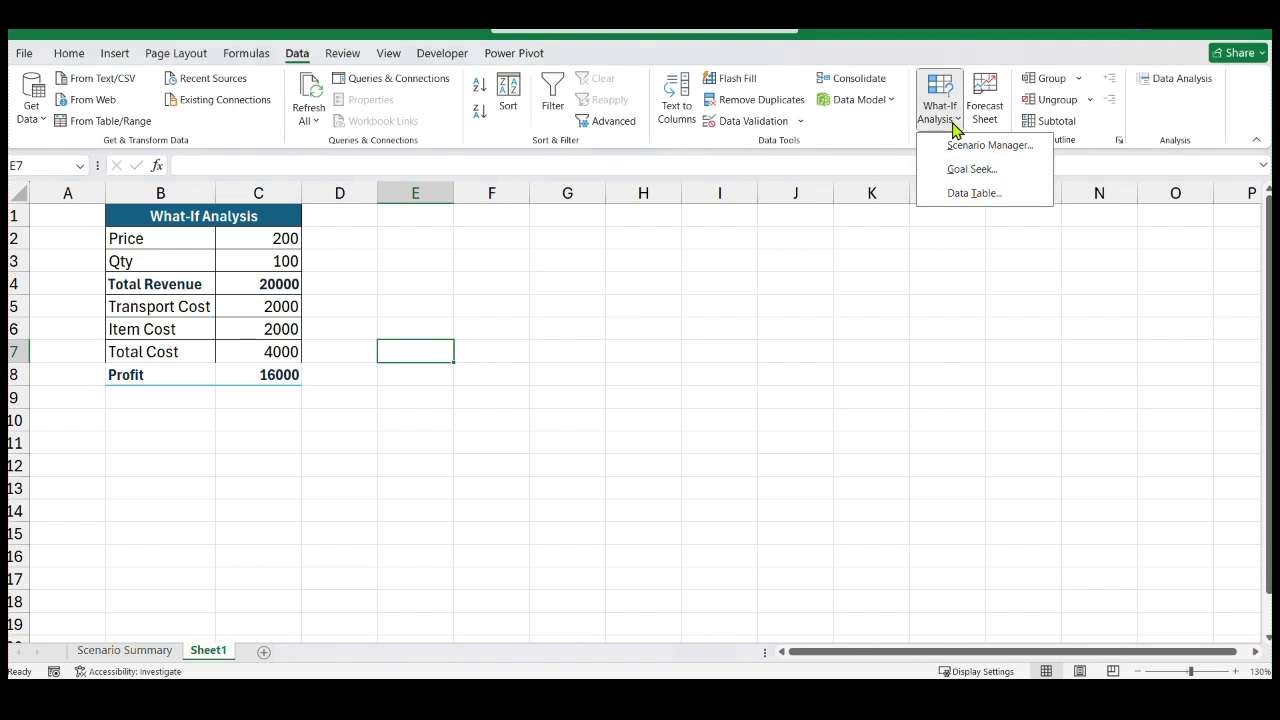
pyautogui.click(963, 148)
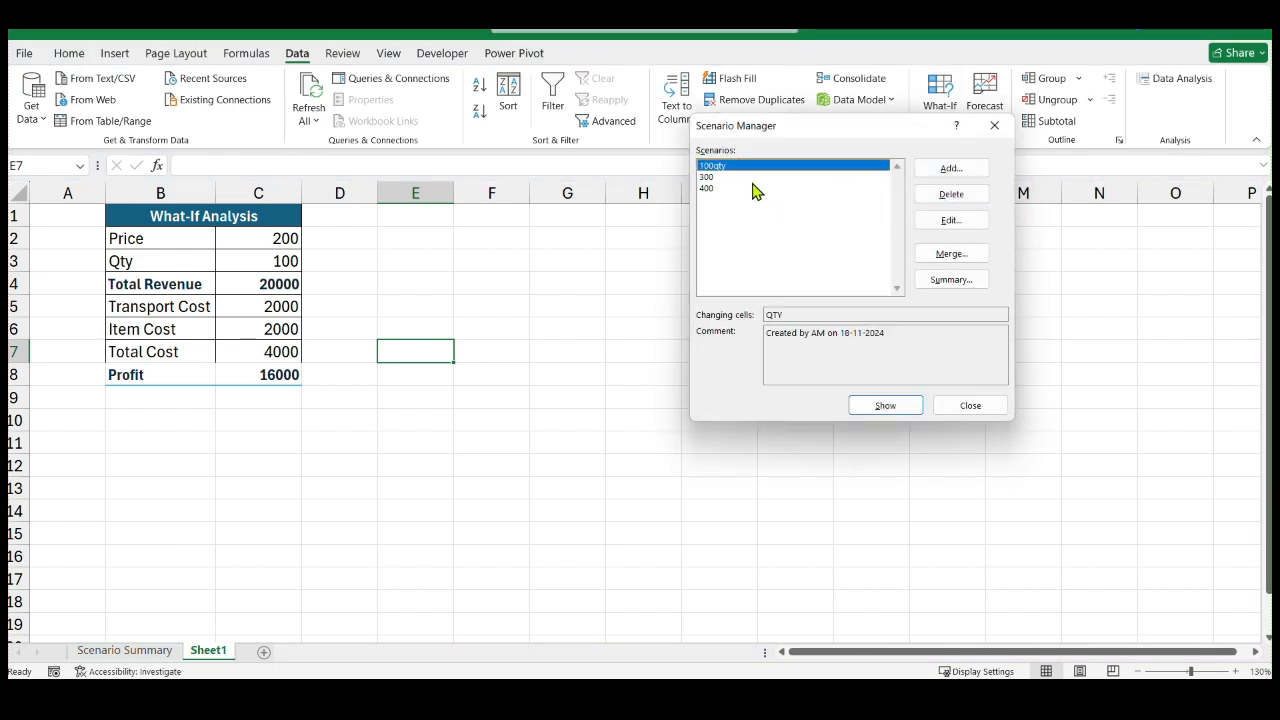
pyautogui.click(720, 190)
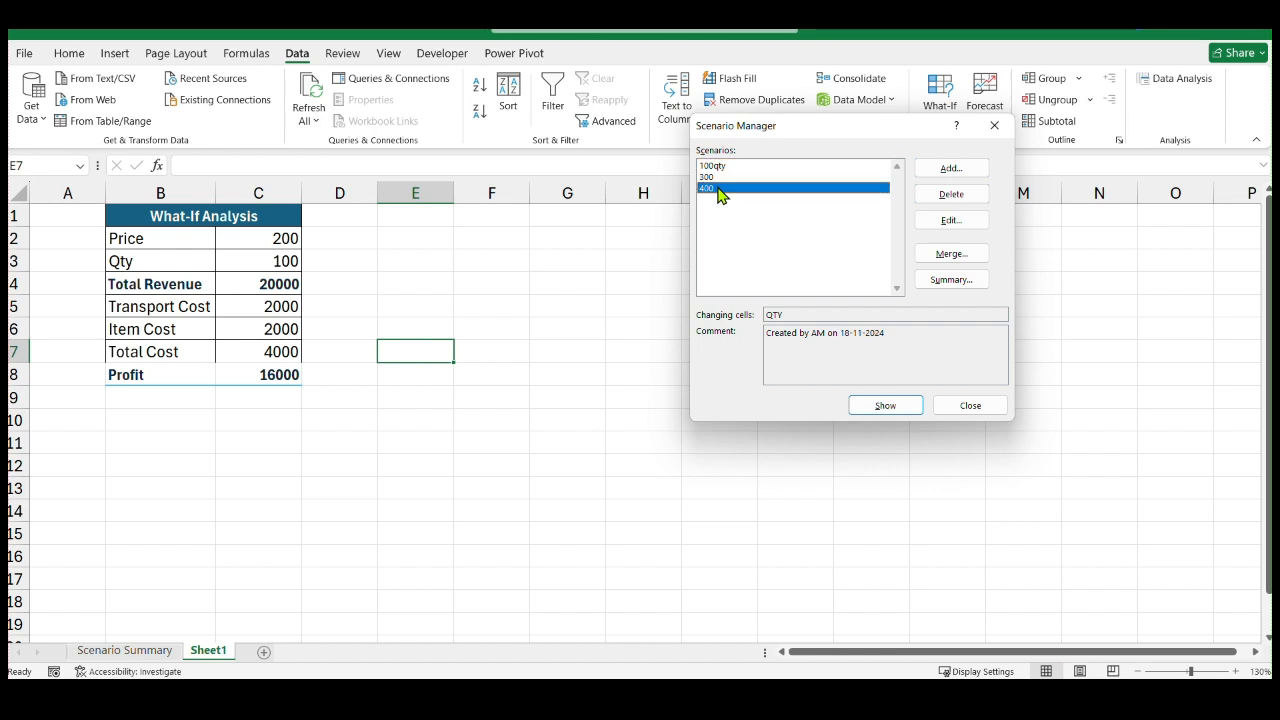
pyautogui.click(951, 194)
pyautogui.click(968, 203)
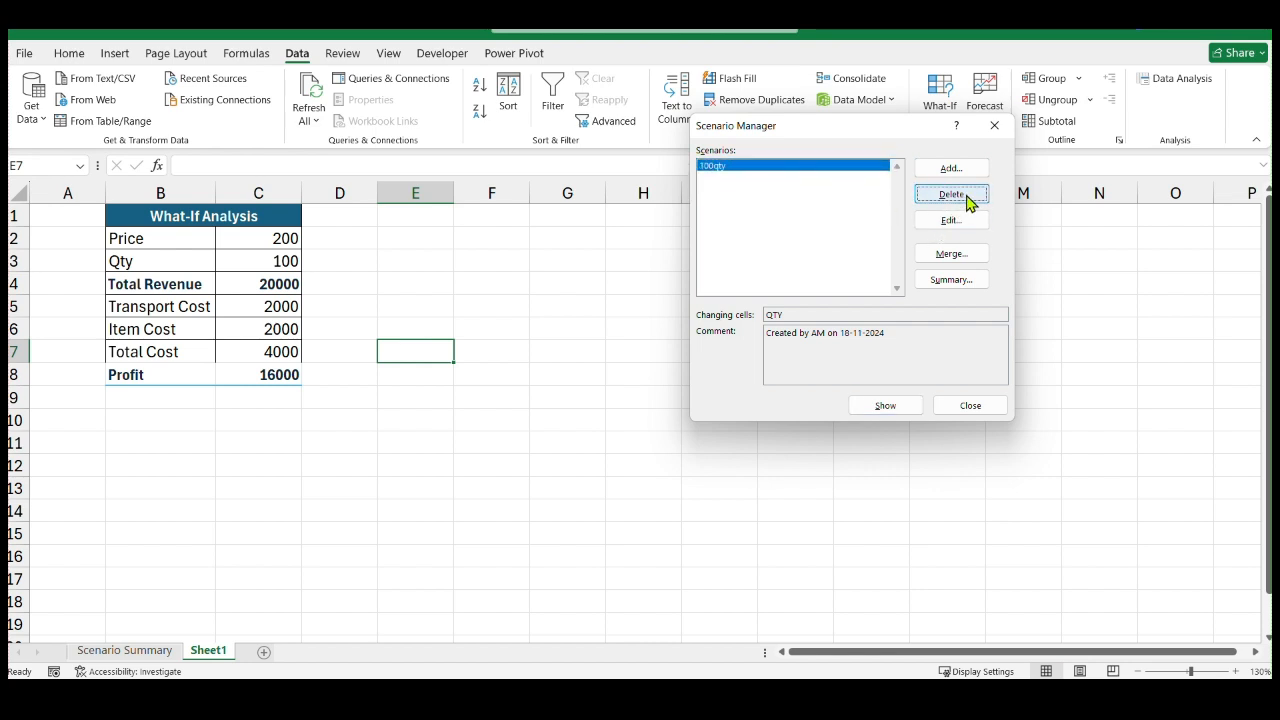
pyautogui.click(950, 197)
# Add a scenario named 50 with the Qty cell C3 as the changing cell and a value of 50
pyautogui.click(951, 170)
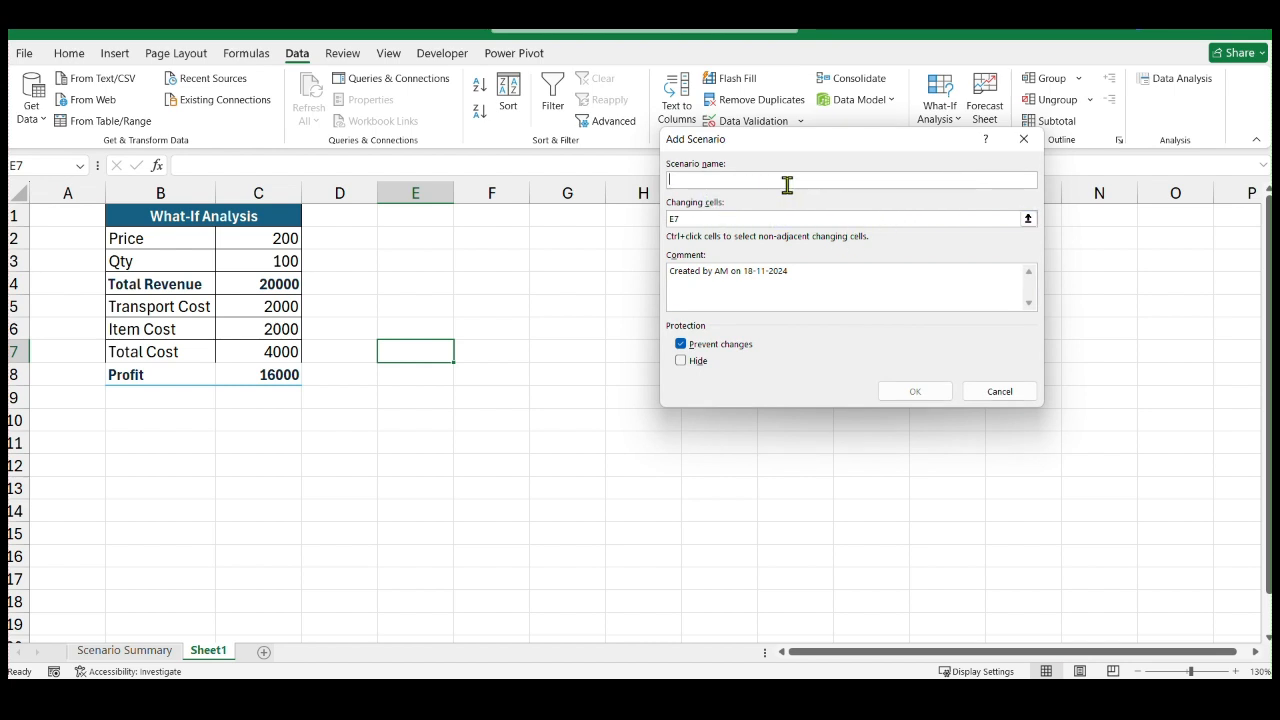
pyautogui.write('50')
pyautogui.click(1028, 220)
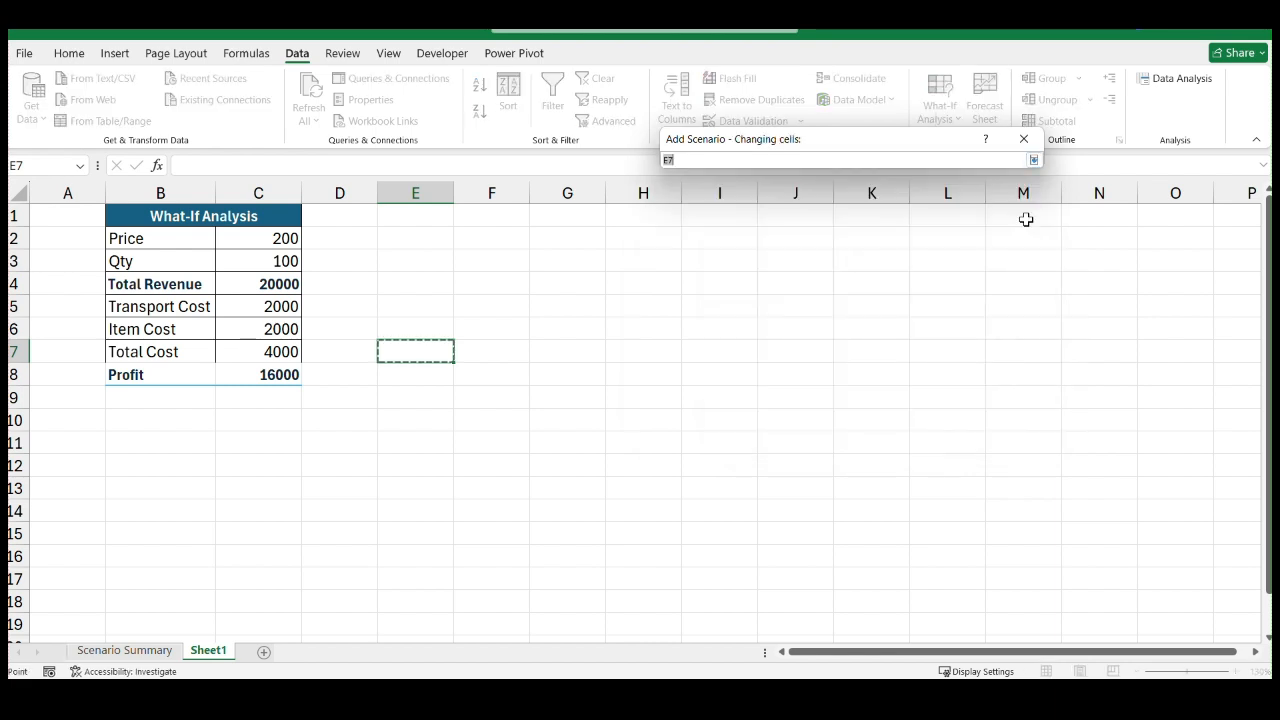
pyautogui.click(281, 261)
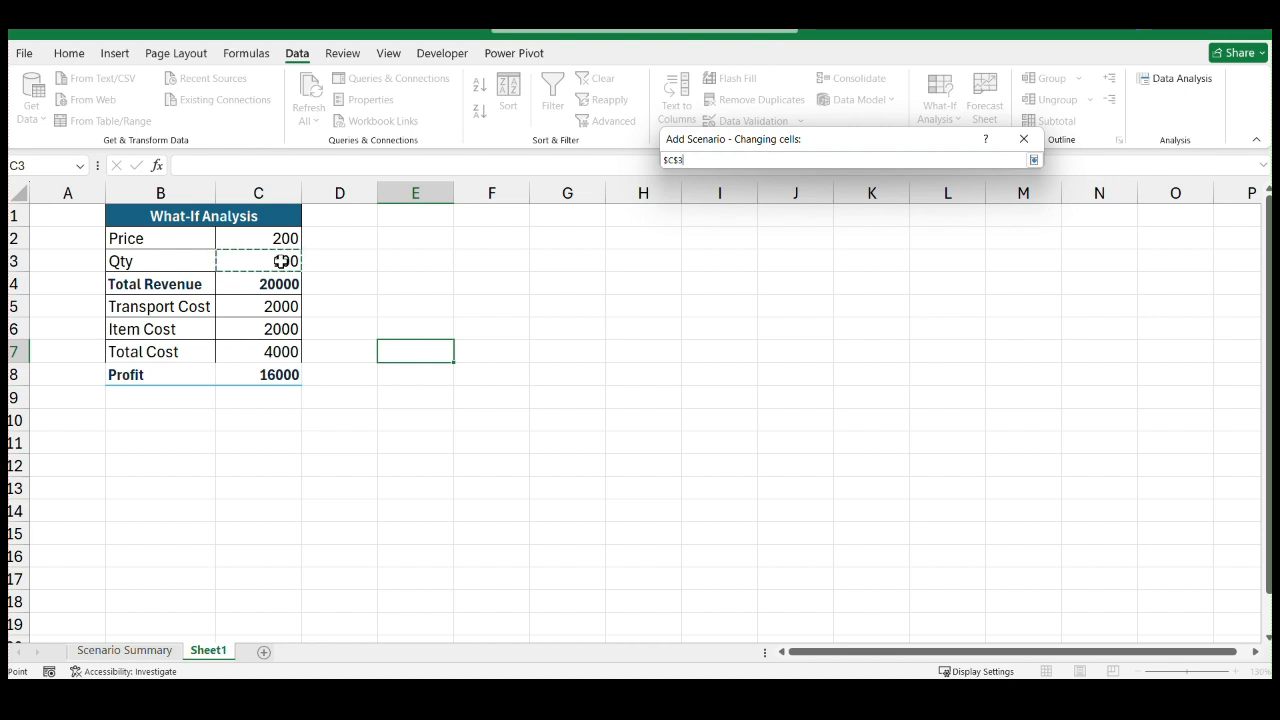
pyautogui.press('Return')
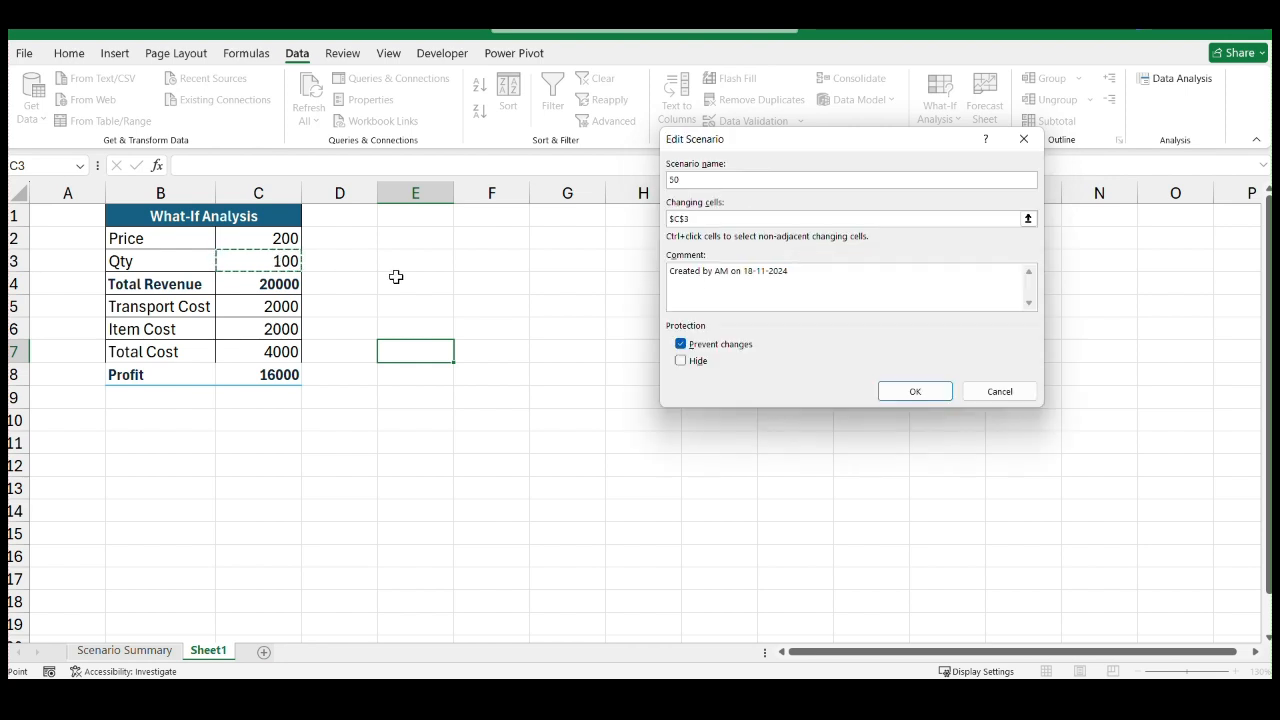
pyautogui.click(925, 392)
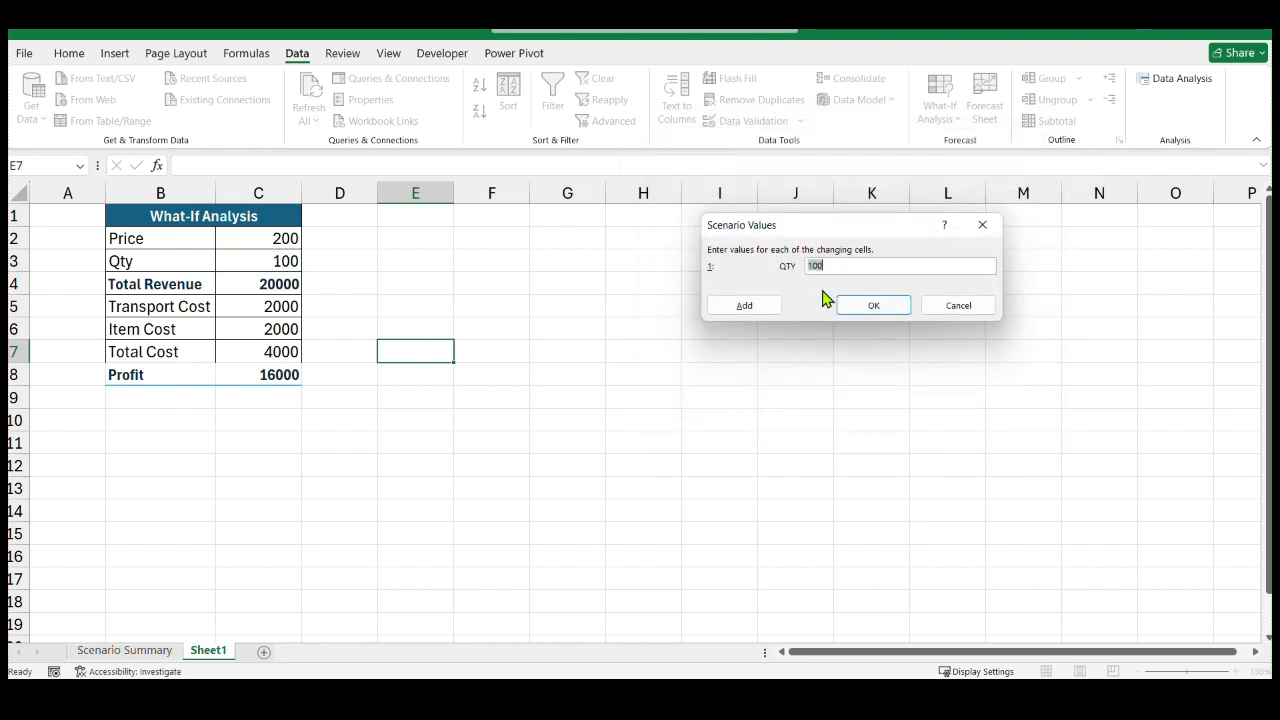
pyautogui.write('50')
pyautogui.click(862, 308)
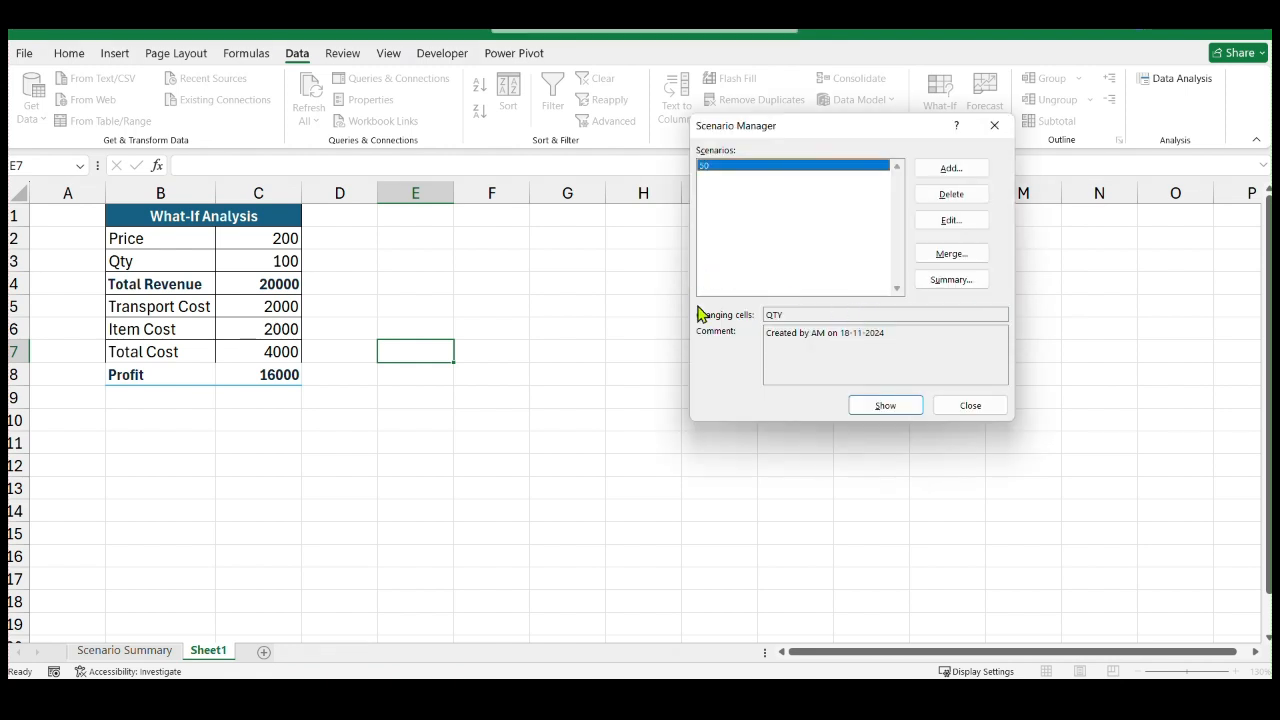
# Add a scenario named 100 with the Price cell C2 as the changing cell and a value of 100
pyautogui.click(953, 170)
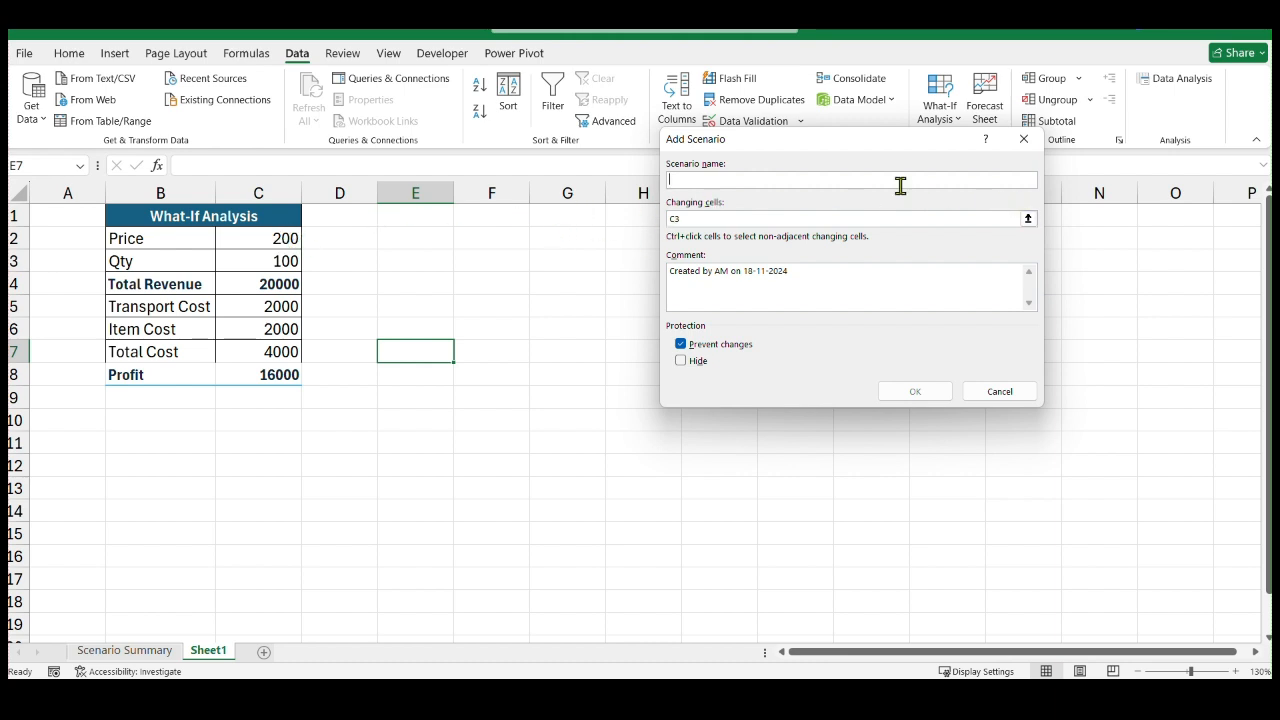
pyautogui.write('100')
pyautogui.click(1028, 218)
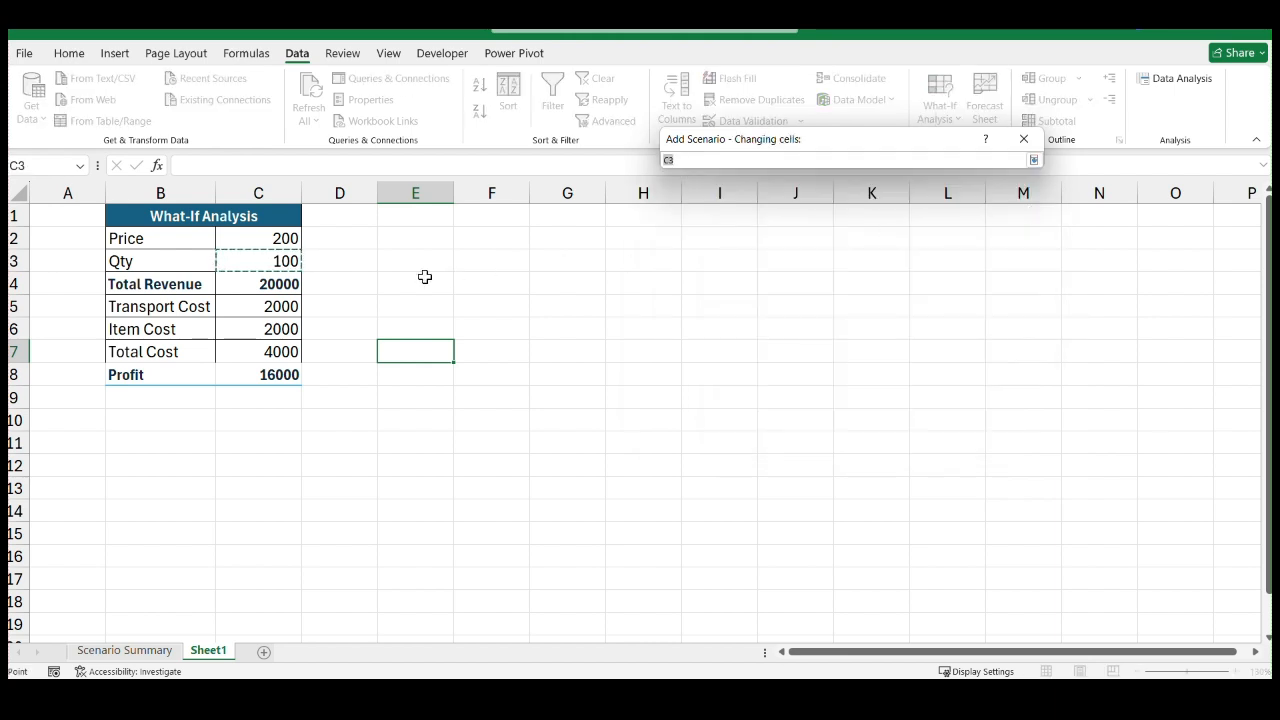
pyautogui.click(278, 243)
pyautogui.press('Return')
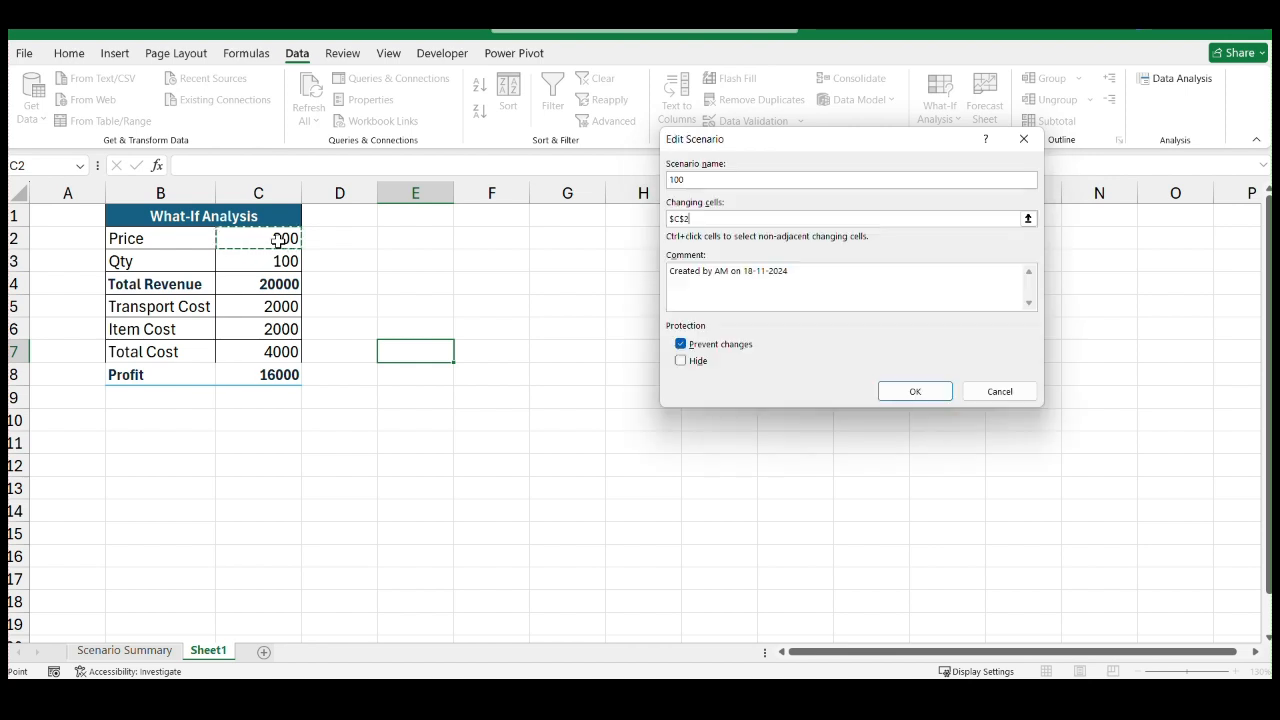
pyautogui.click(904, 396)
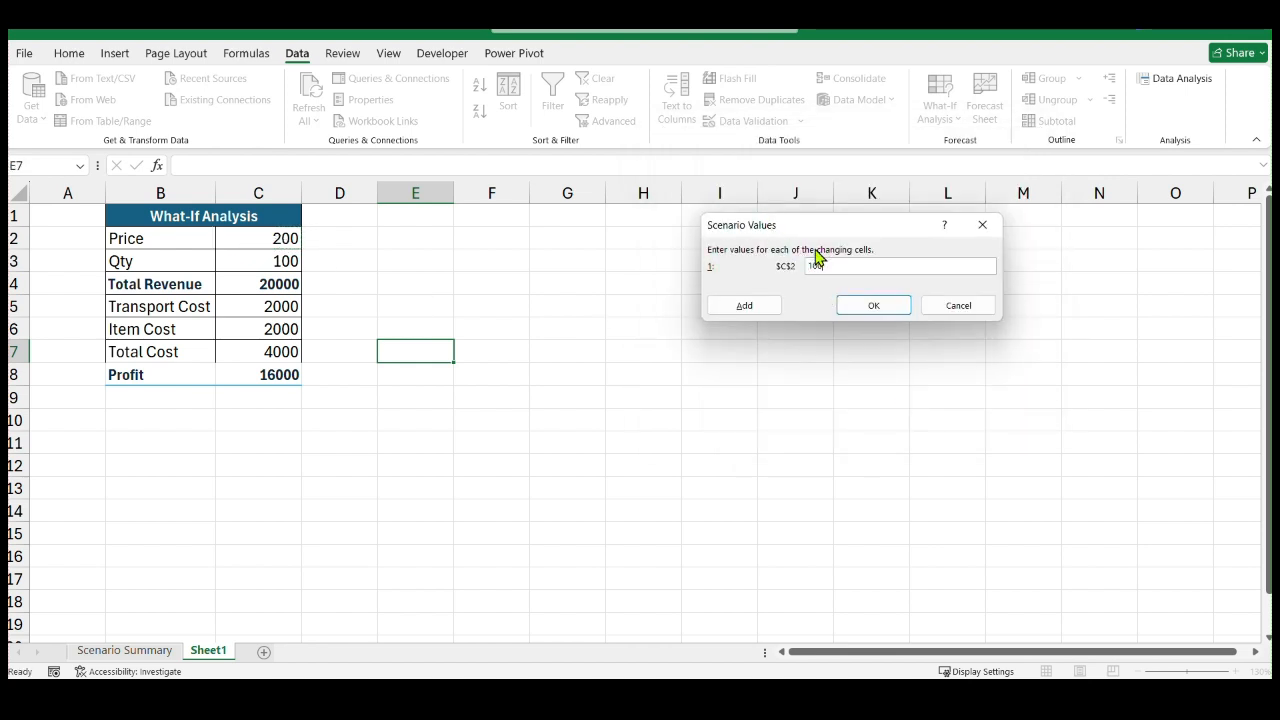
pyautogui.write('100price')
pyautogui.click(900, 310)
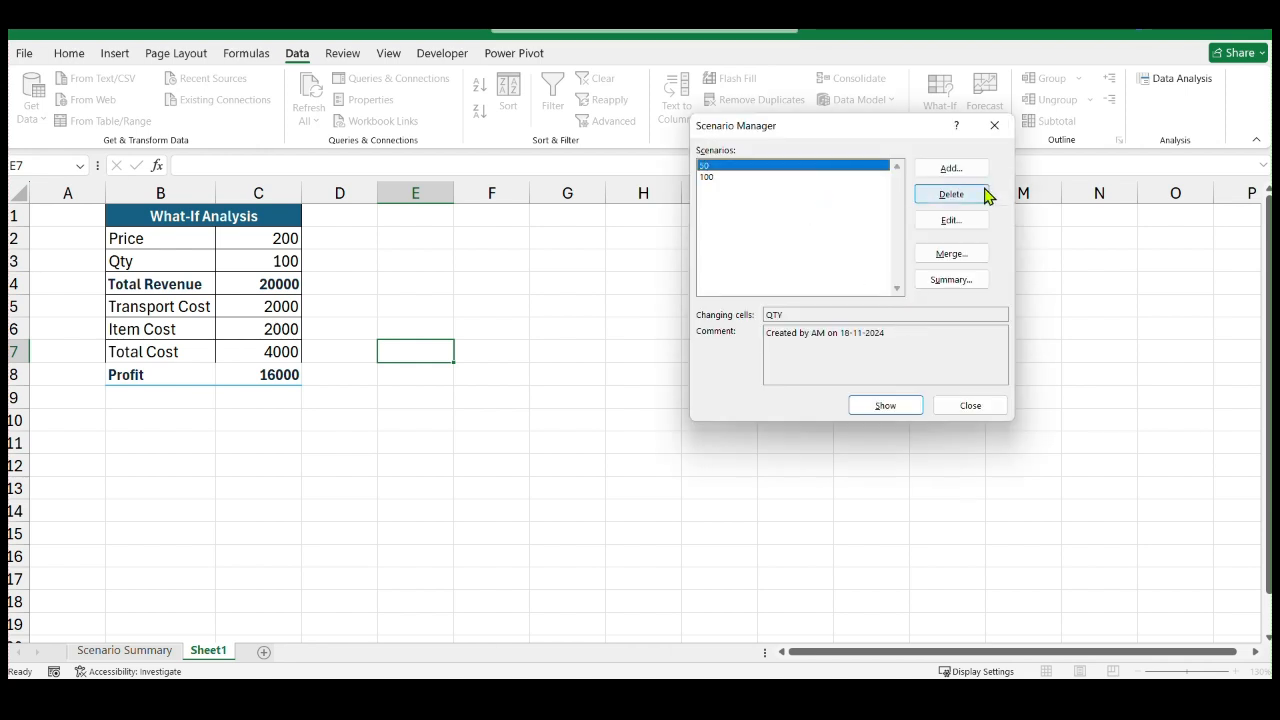
# Add a scenario named 300qty with the Qty cell C3 as the changing cell
pyautogui.click(951, 169)
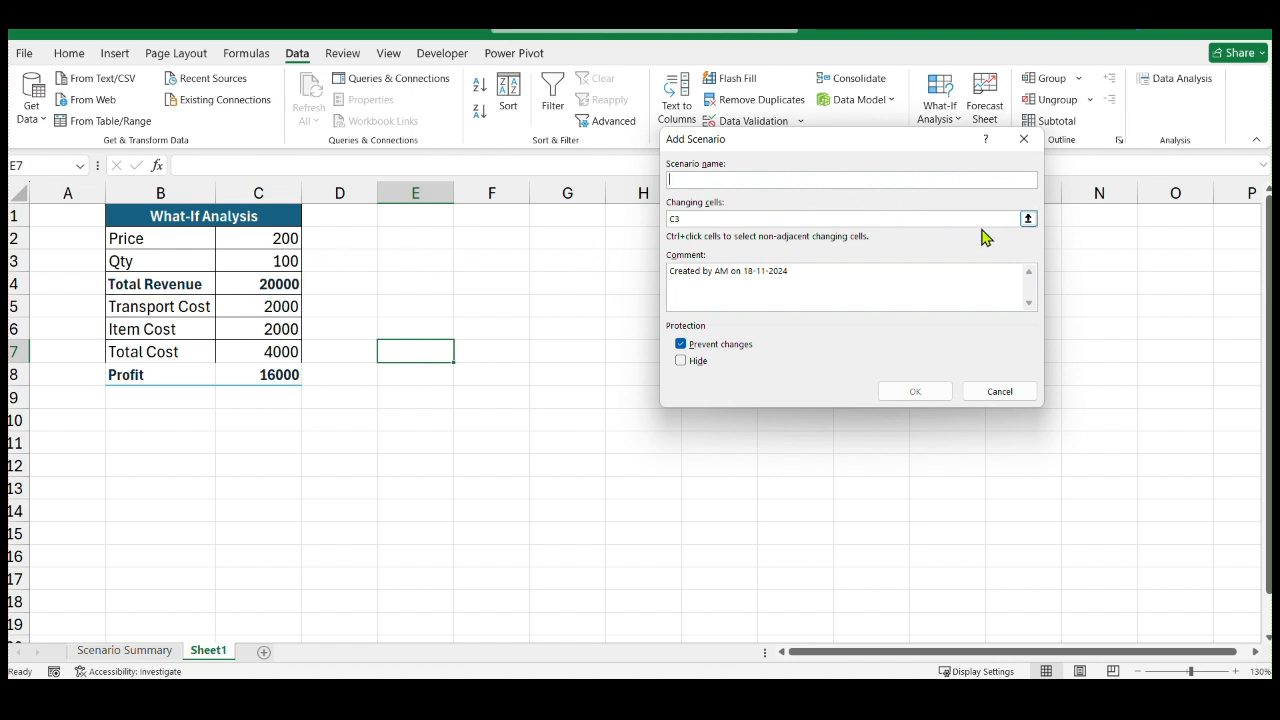
pyautogui.write('300qty')
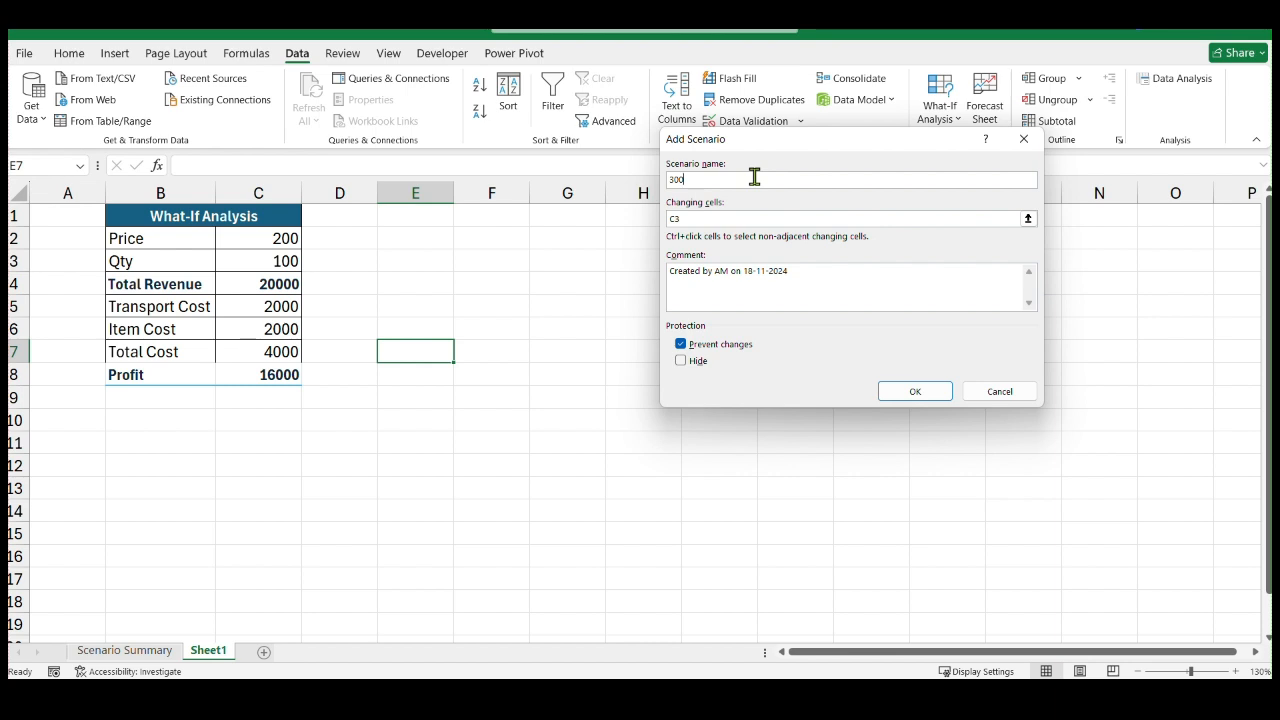
pyautogui.click(1028, 219)
pyautogui.click(278, 261)
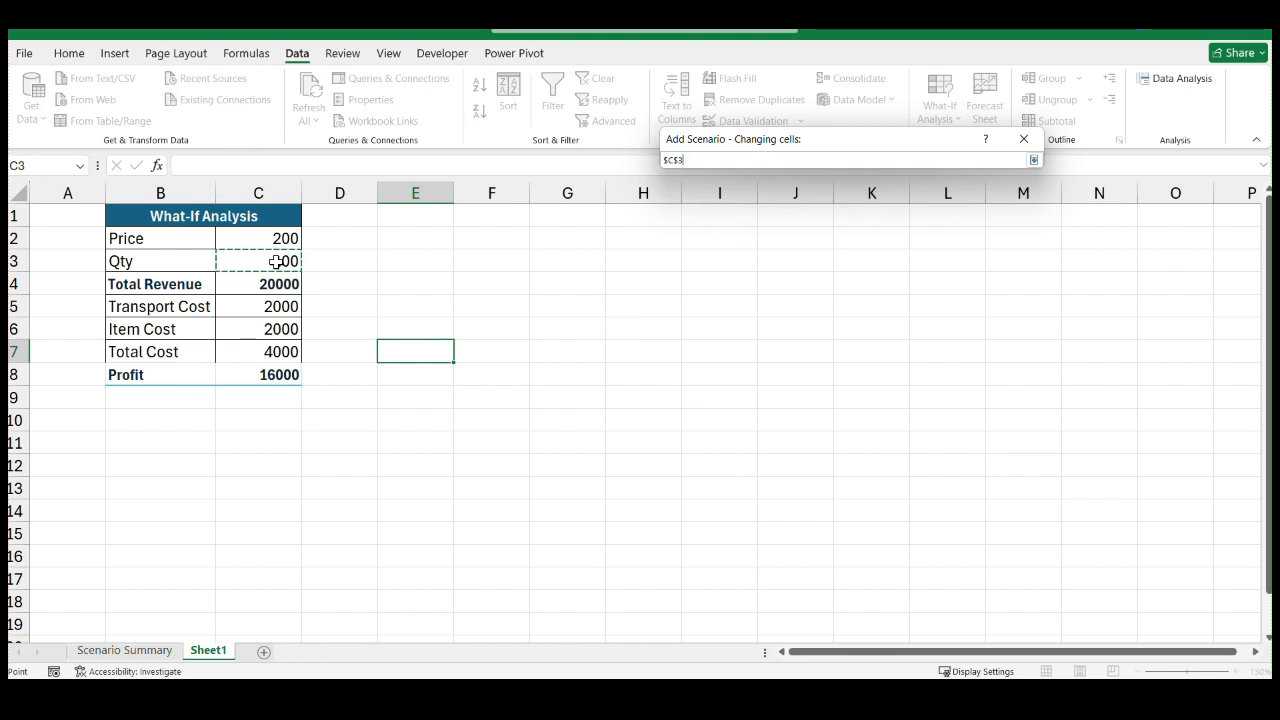
pyautogui.press('Return')
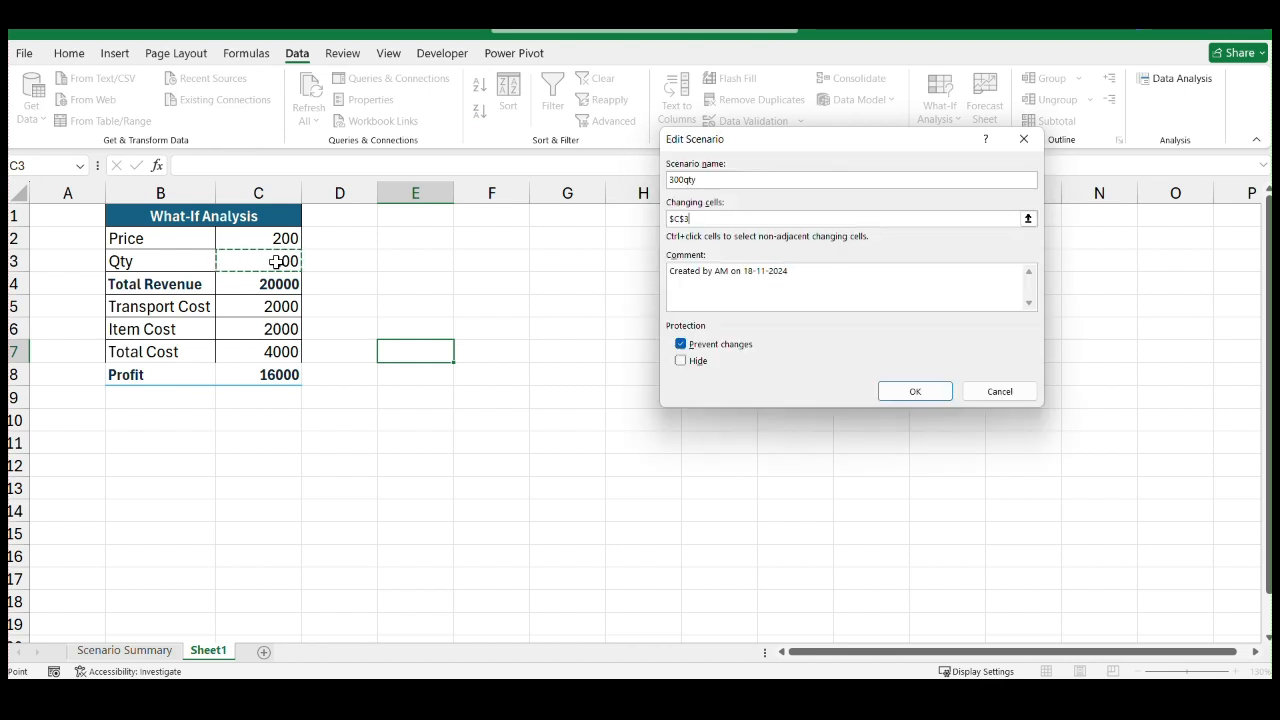
pyautogui.click(884, 393)
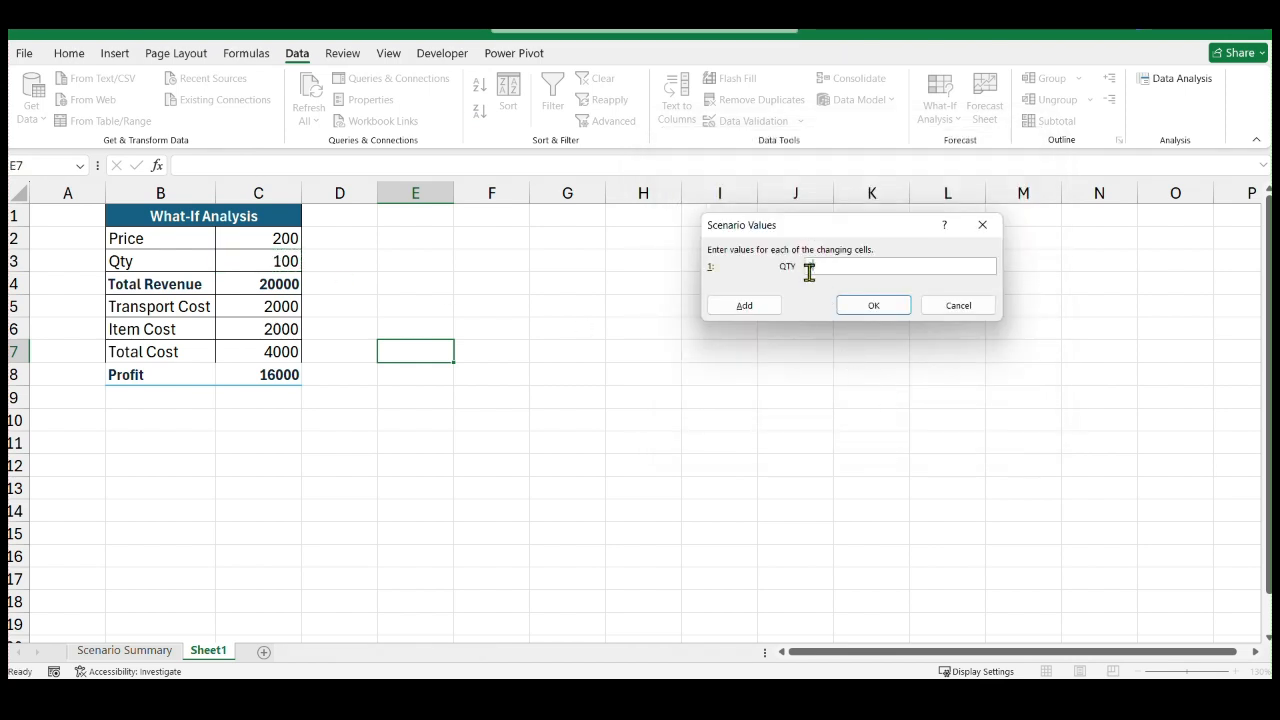
pyautogui.click(871, 308)
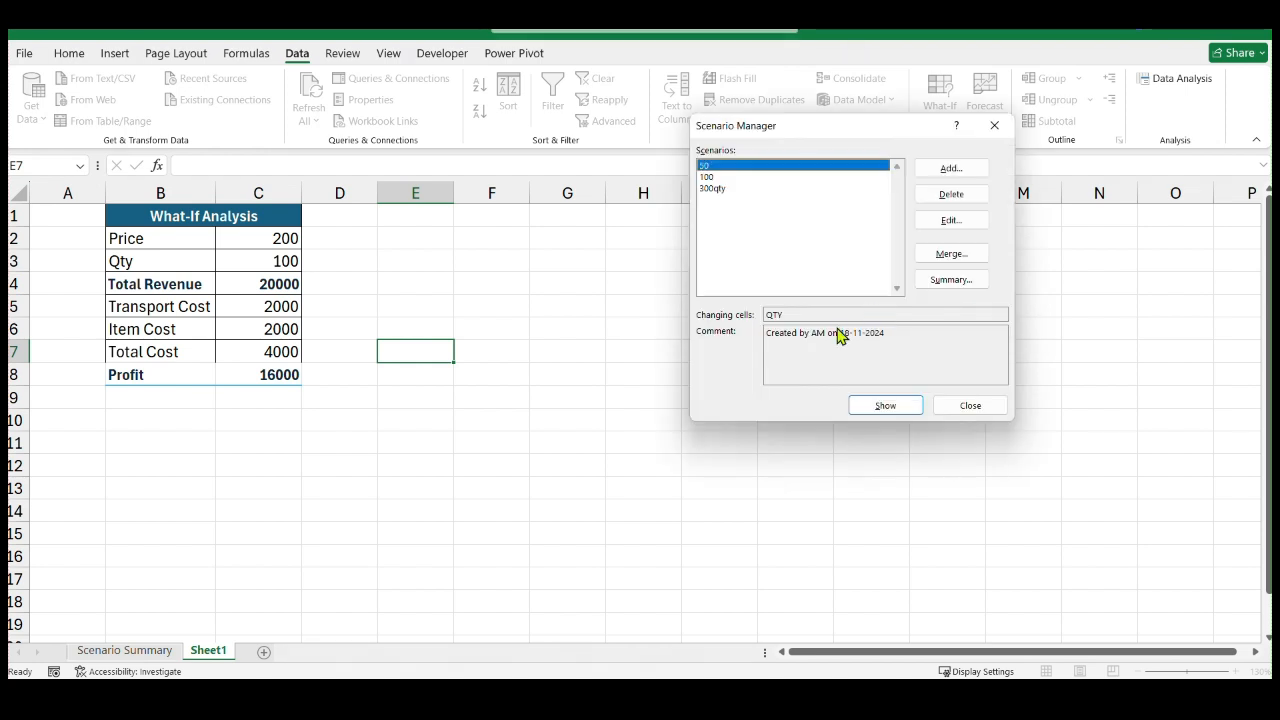
# Add a scenario named 200price with the Price cell C2 as the changing cell and a value of 200
pyautogui.click(949, 169)
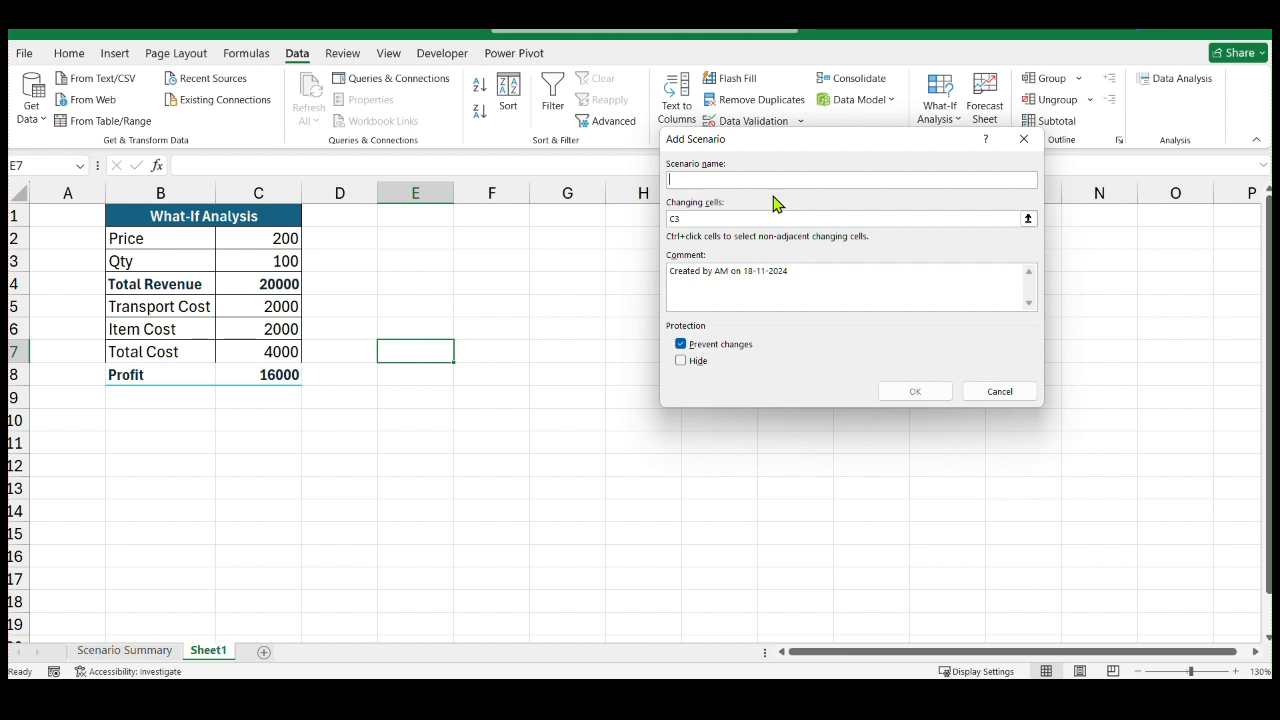
pyautogui.write('200price')
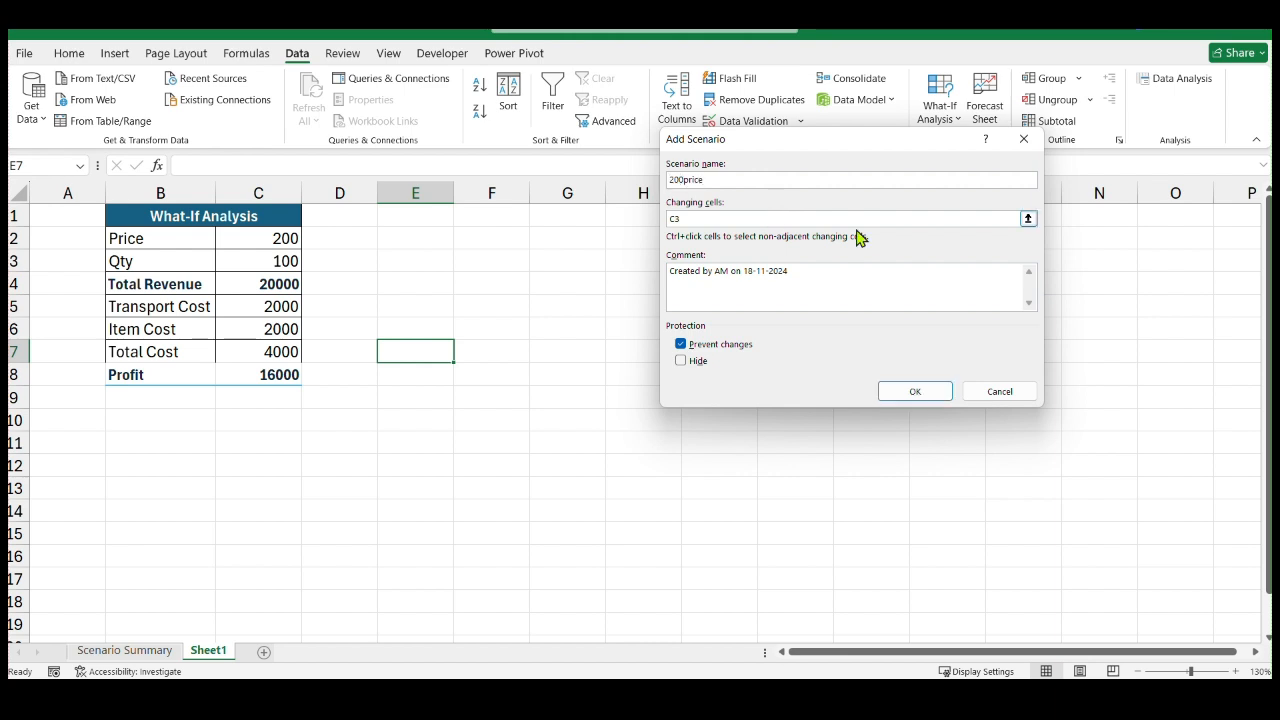
pyautogui.click(1029, 219)
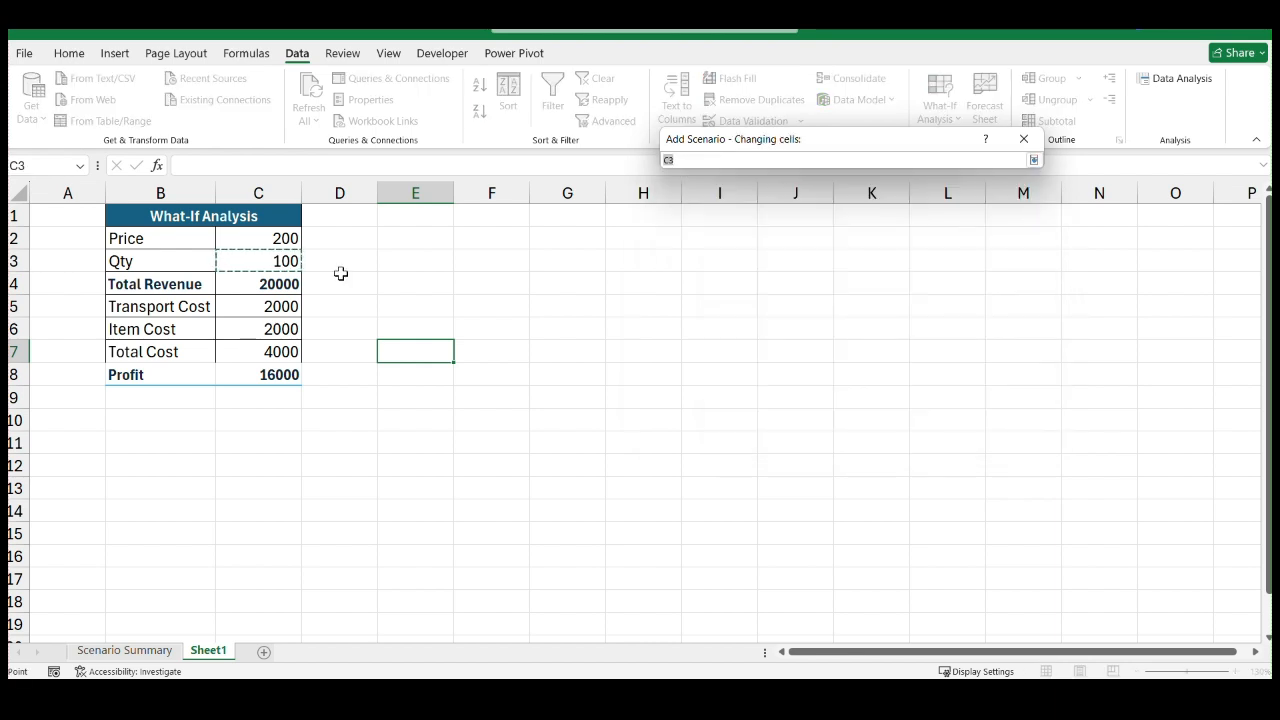
pyautogui.click(273, 243)
pyautogui.press('Return')
pyautogui.click(916, 391)
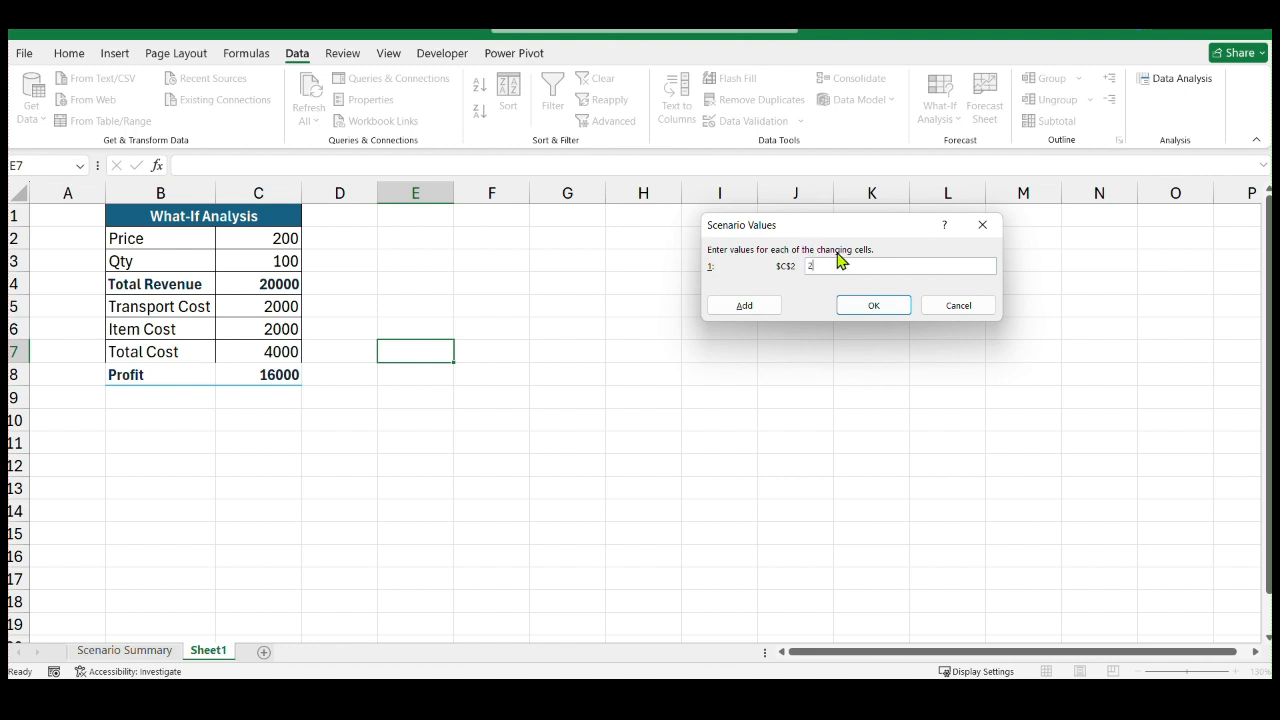
pyautogui.click(869, 312)
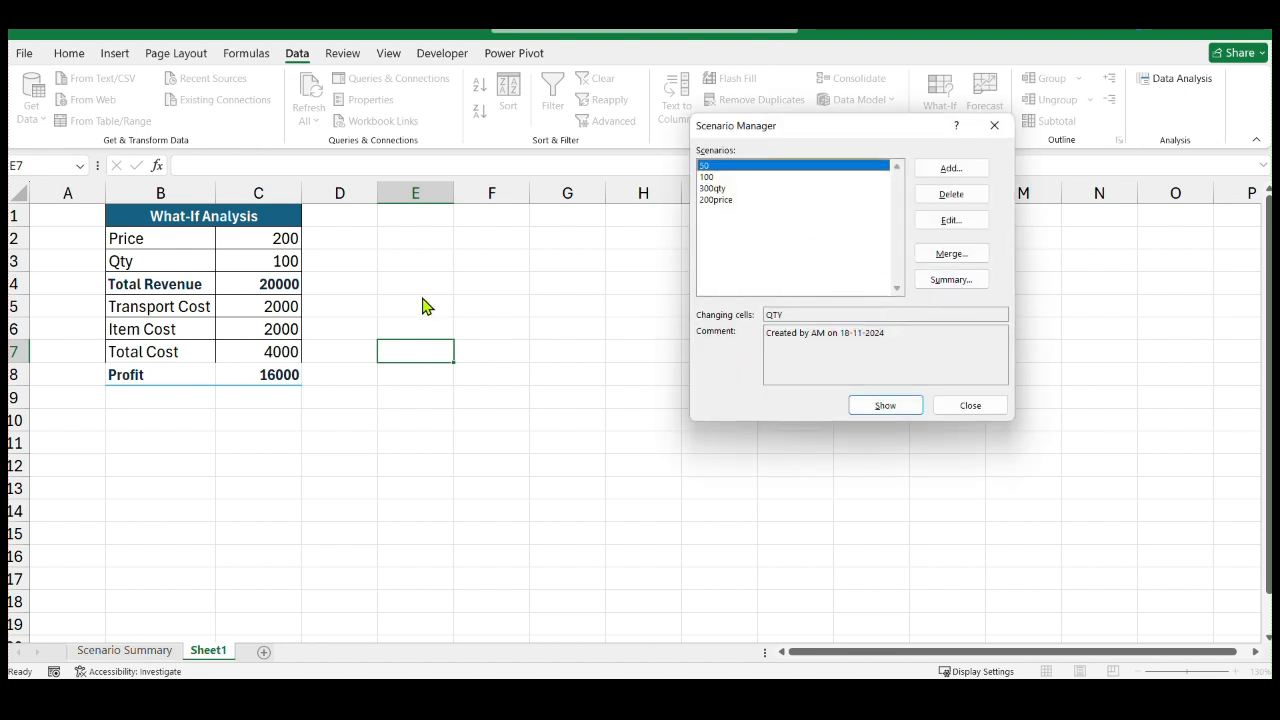
# Create a scenario summary report with Total Revenue C4, Total Cost C7 and Profit C8 as the result cells
pyautogui.click(951, 280)
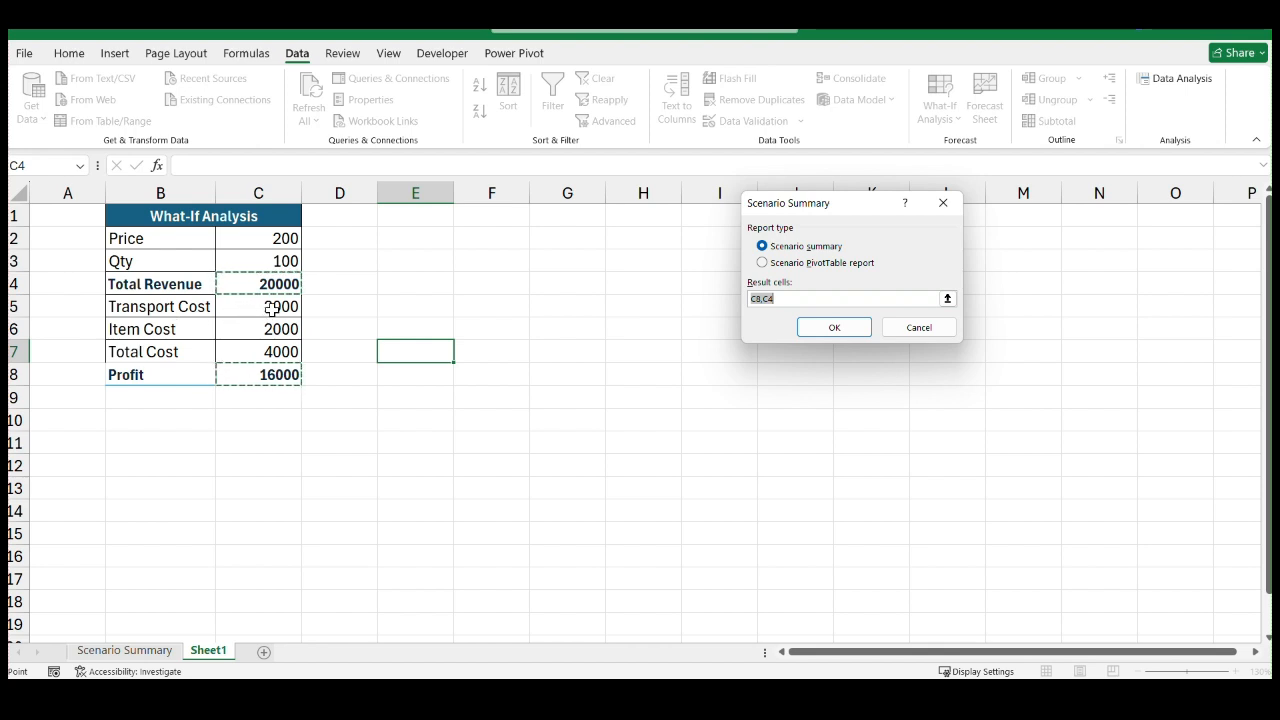
pyautogui.click(790, 299)
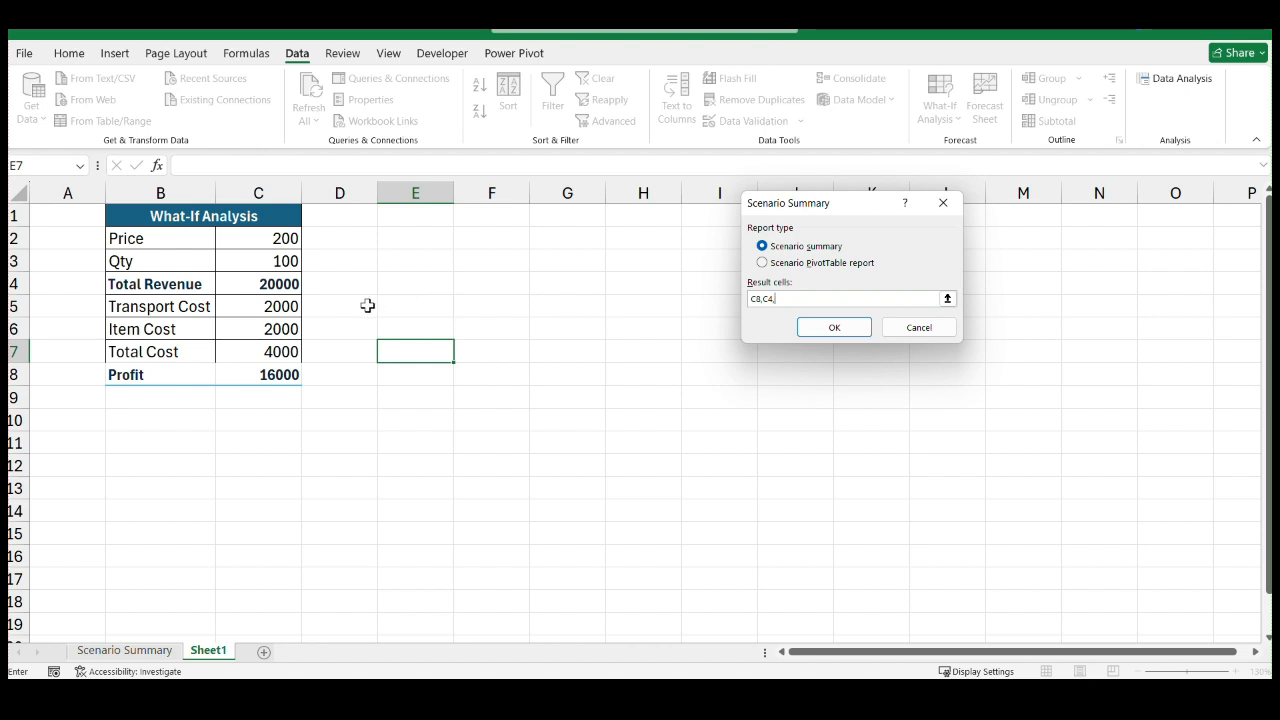
pyautogui.click(277, 351)
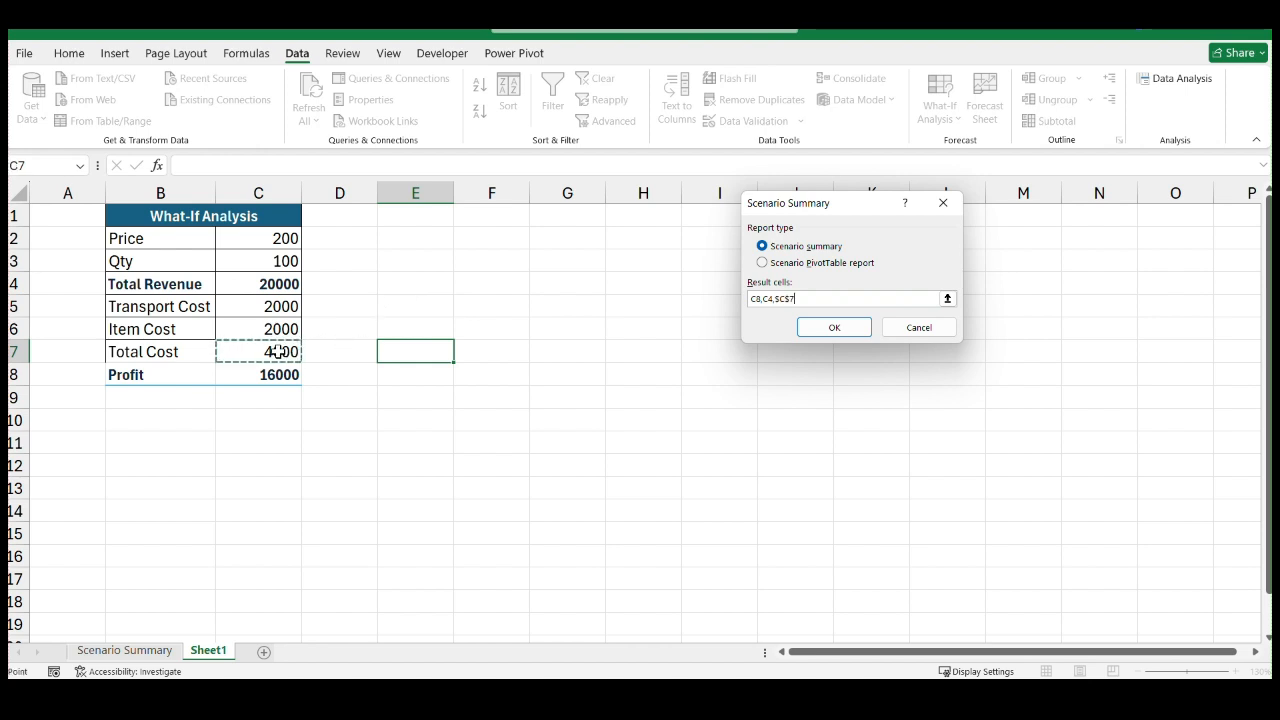
pyautogui.press('BackSpace')
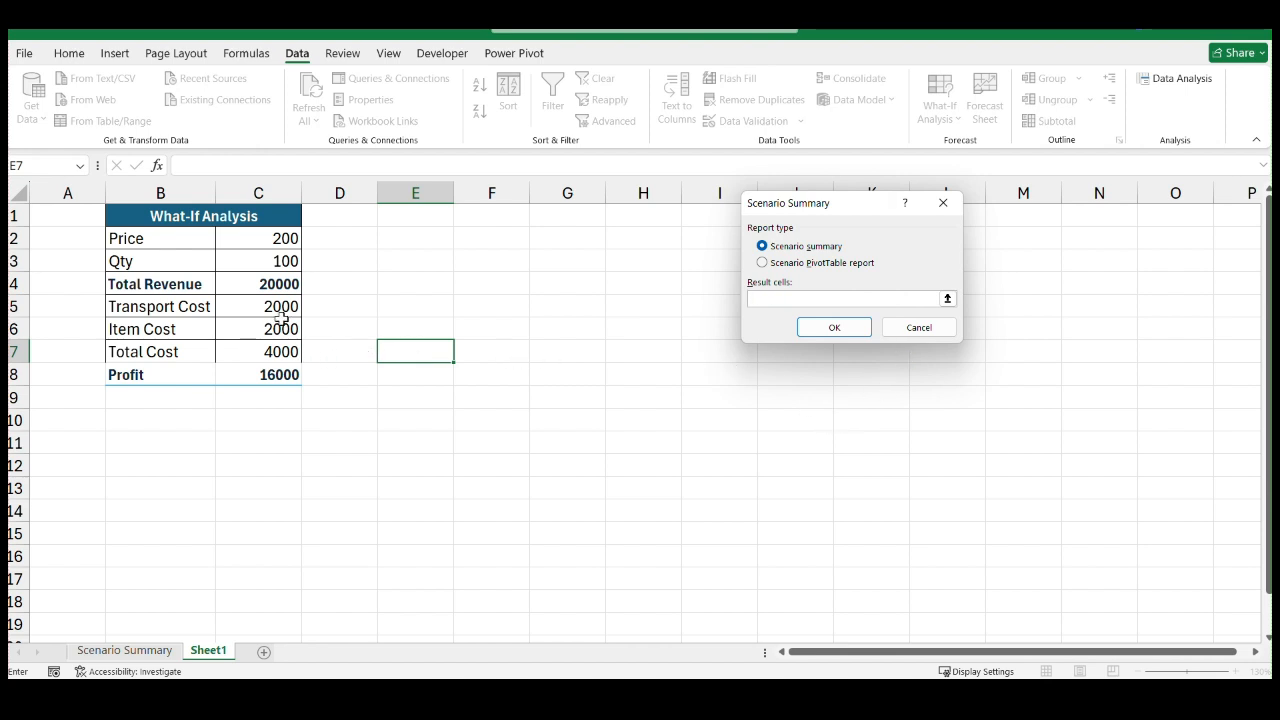
pyautogui.click(263, 286)
pyautogui.keyDown('ctrl'); pyautogui.click(279, 351); pyautogui.keyUp('ctrl')
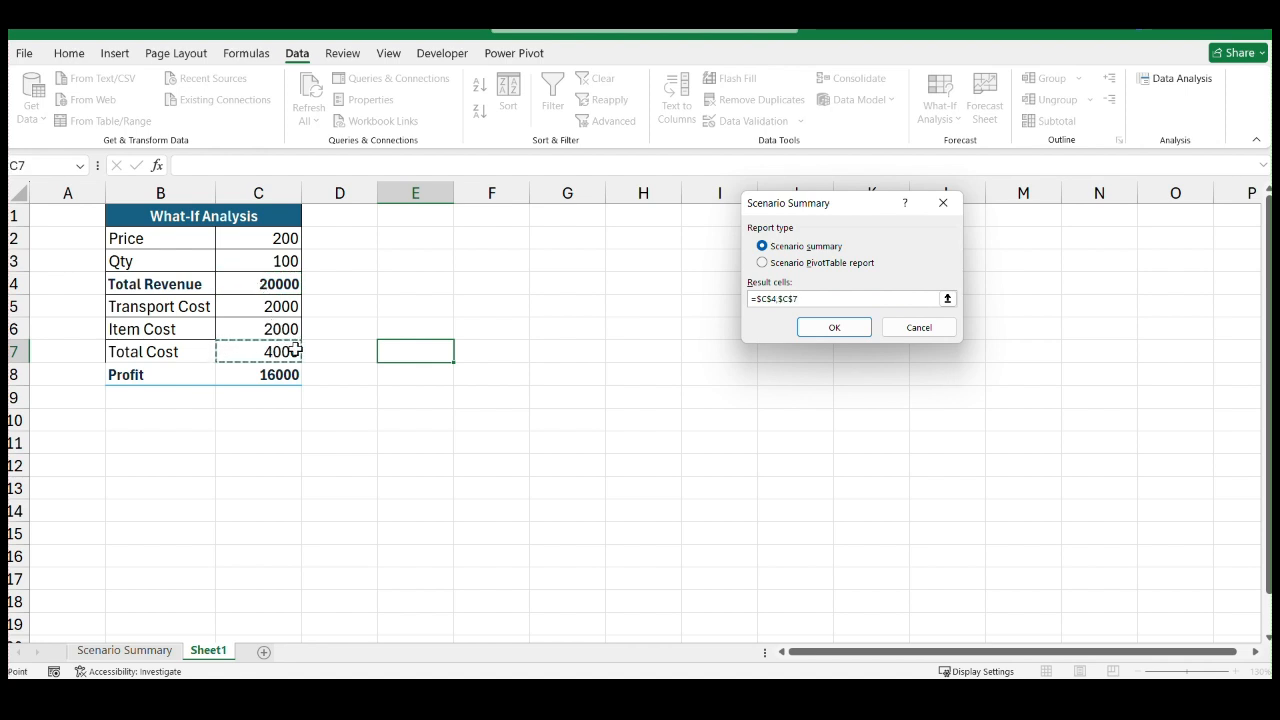
pyautogui.write(',')
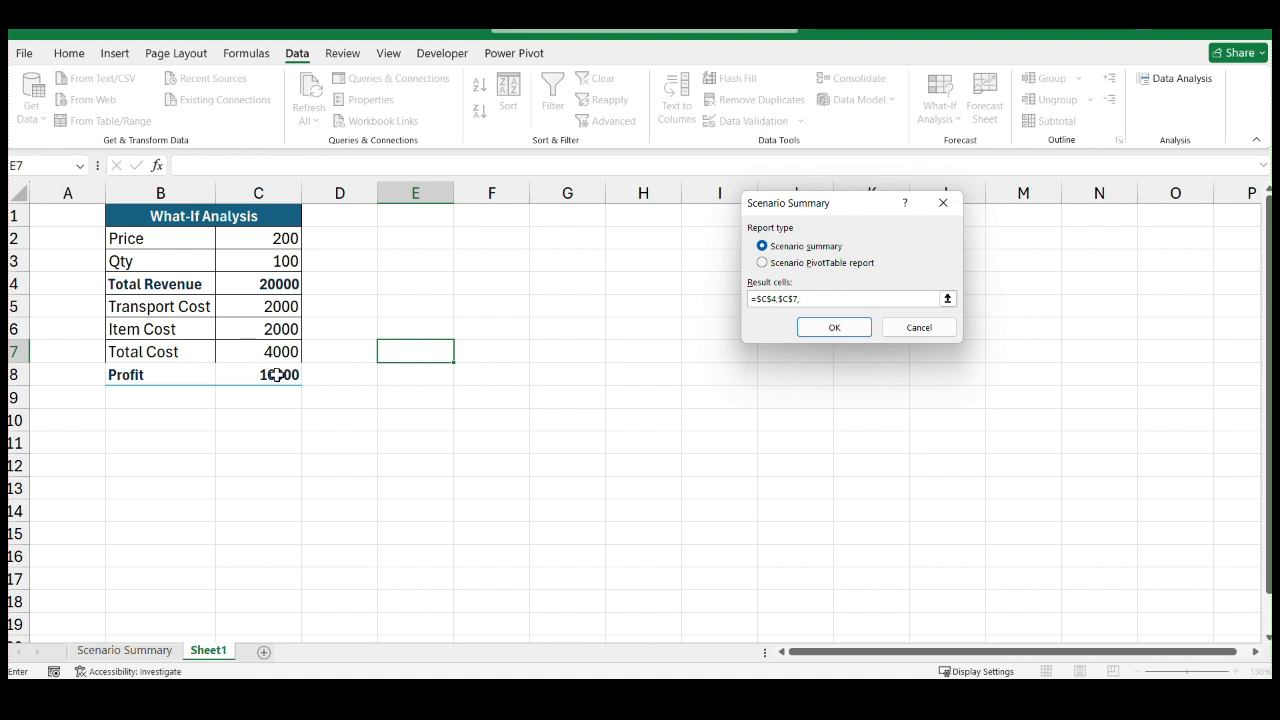
pyautogui.click(268, 373)
pyautogui.click(835, 328)
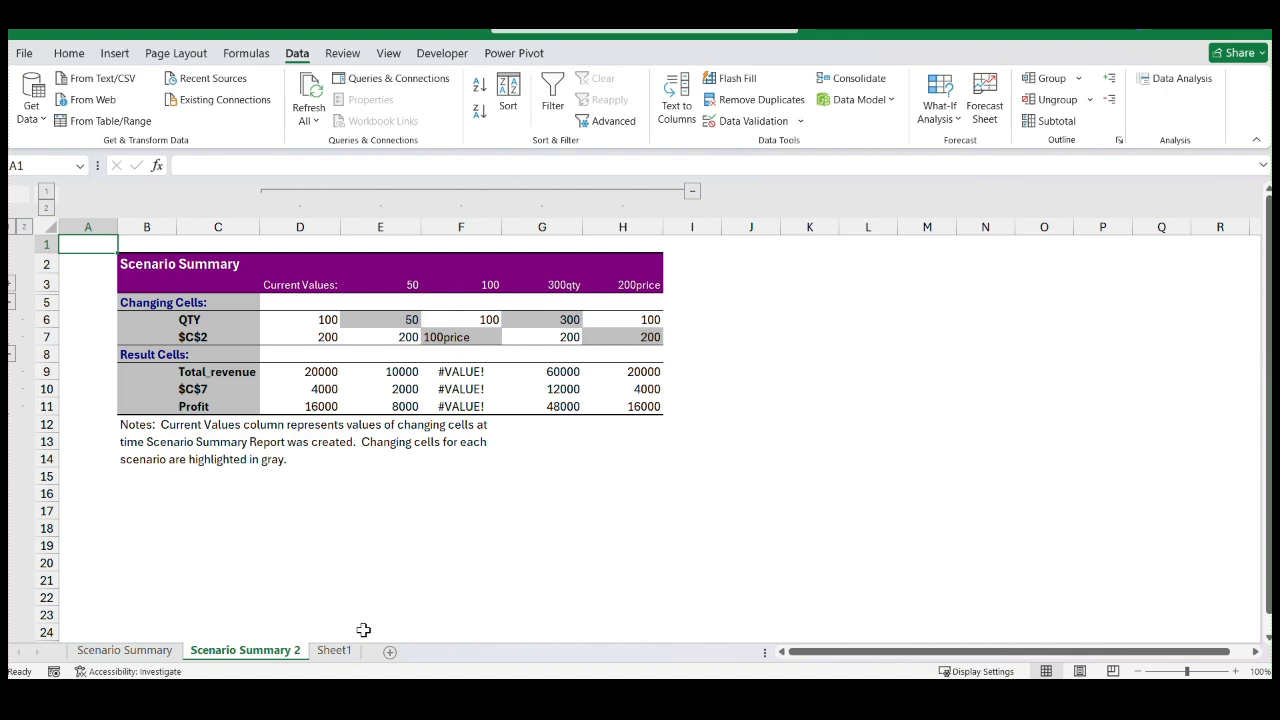
# Correct the $C$2 value of the 100 scenario in the summary report to 100 and inspect the 300qty and 200price changing values
pyautogui.click(334, 651)
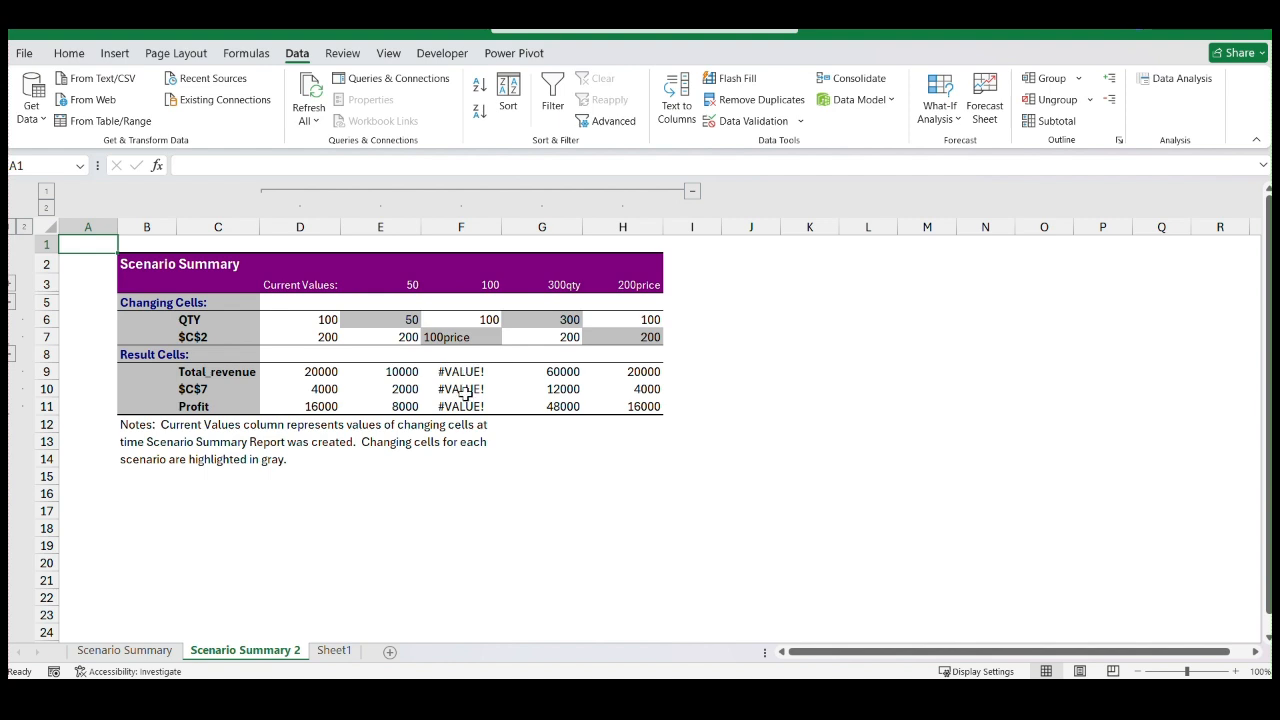
pyautogui.doubleClick(471, 339)
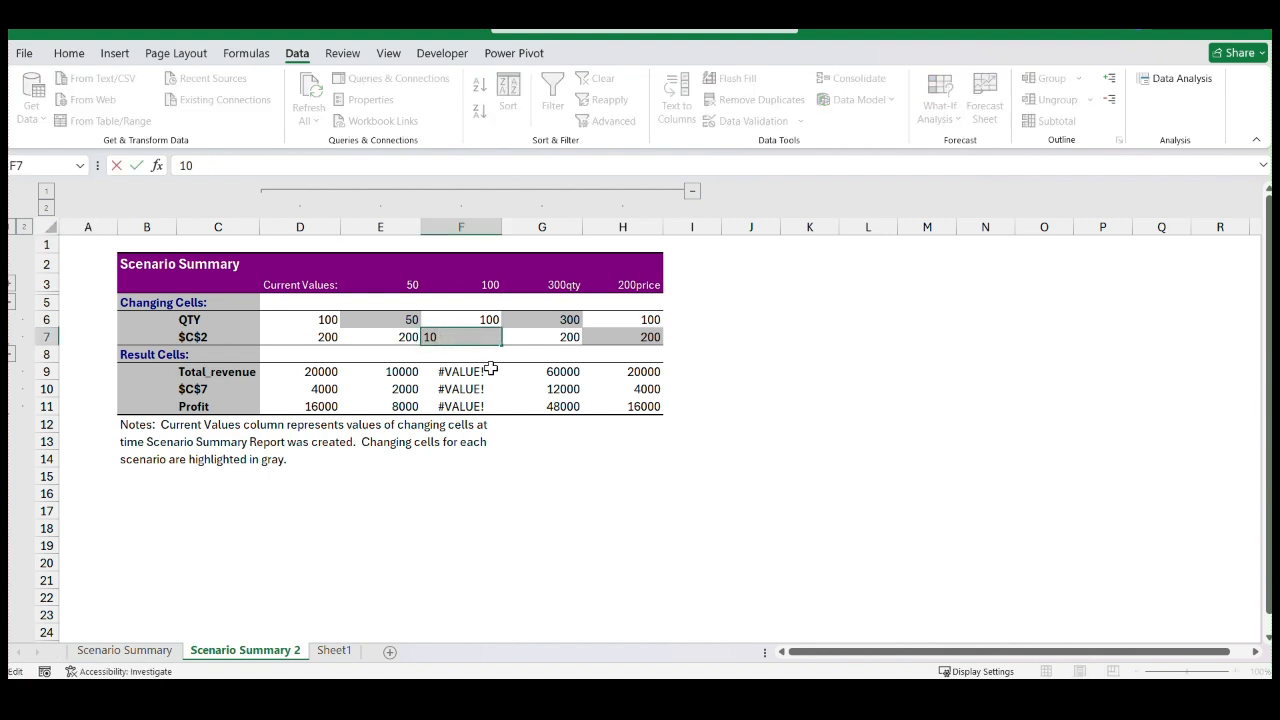
pyautogui.press('Return')
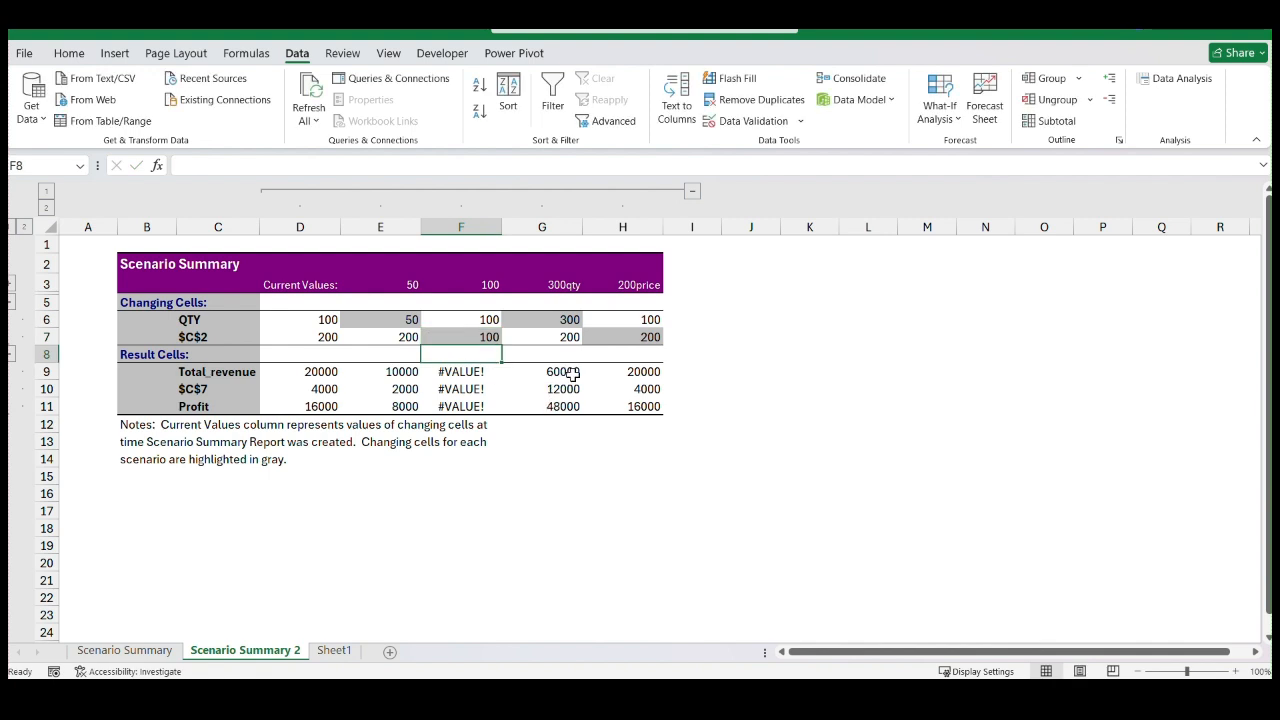
pyautogui.click(570, 319)
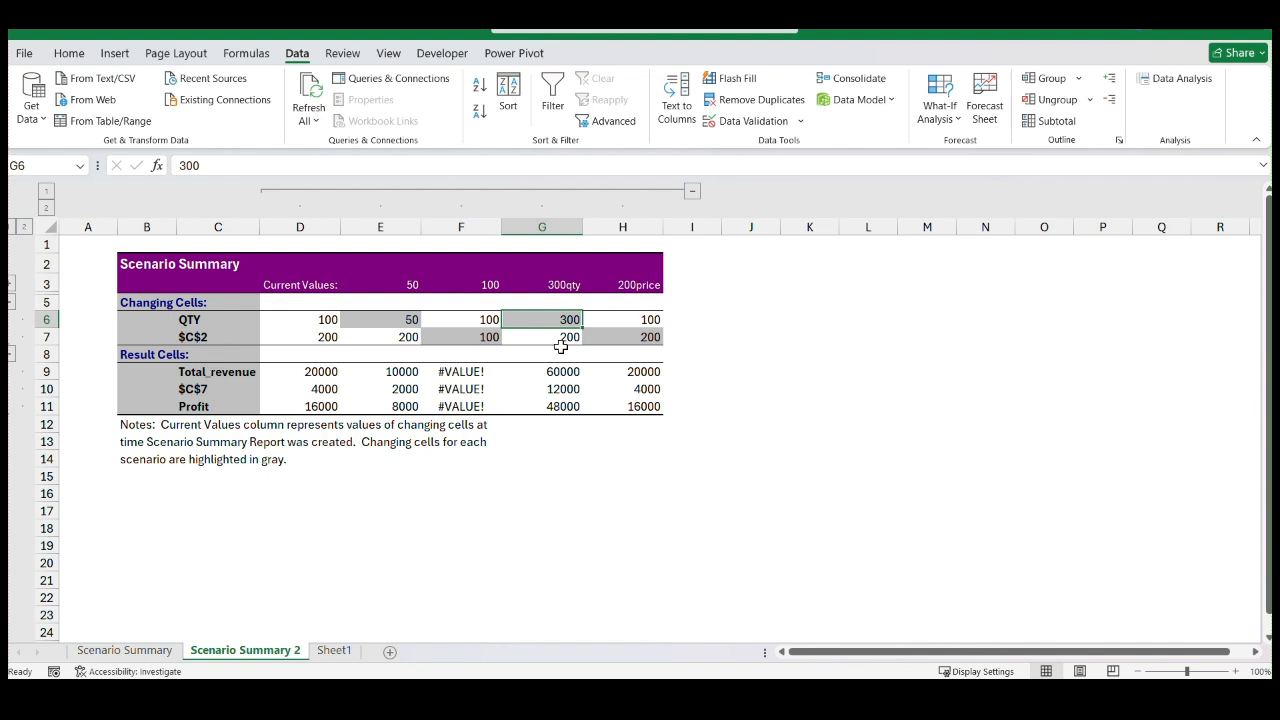
pyautogui.click(568, 340)
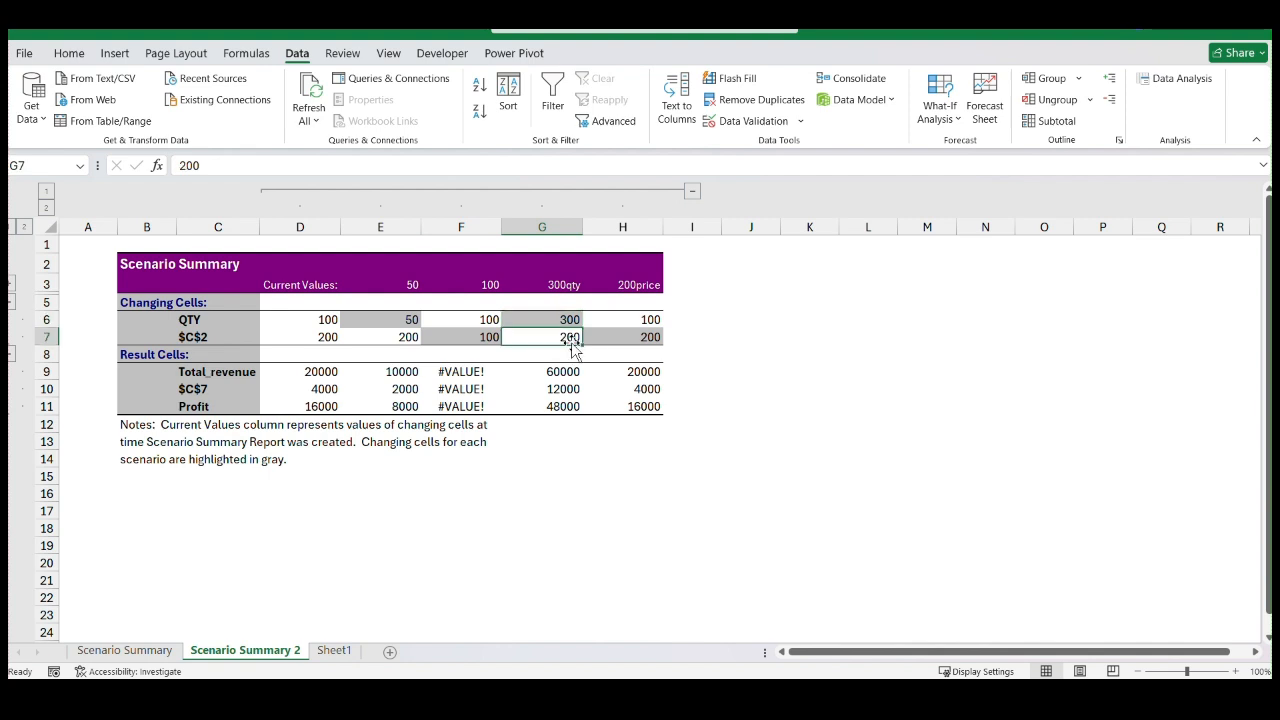
pyautogui.click(650, 320)
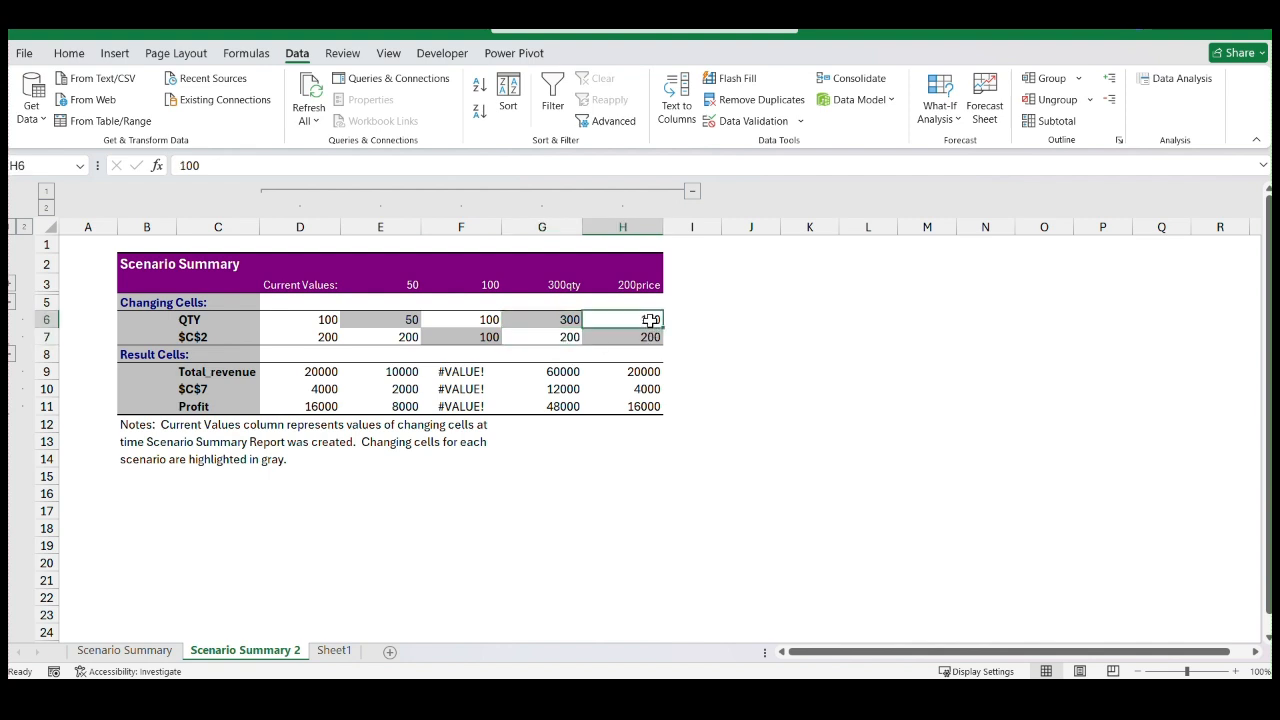
pyautogui.click(648, 340)
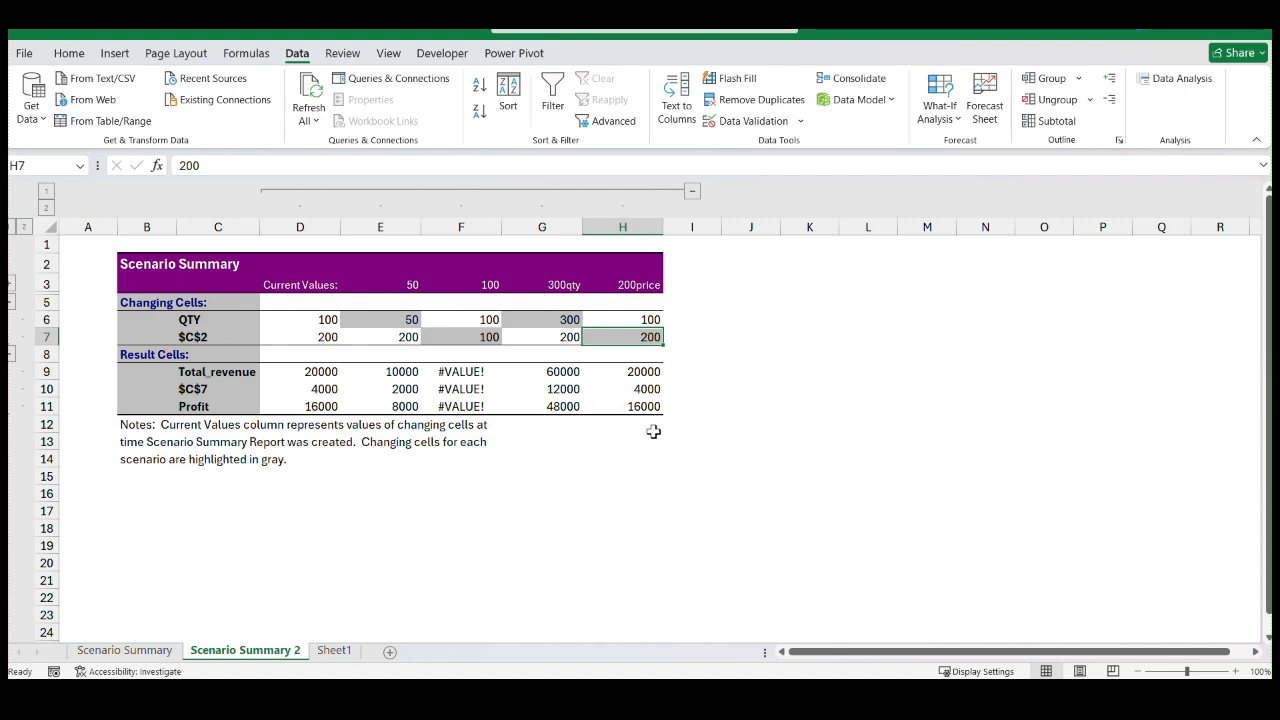
# Add a new blank worksheet after Sheet1
pyautogui.click(334, 651)
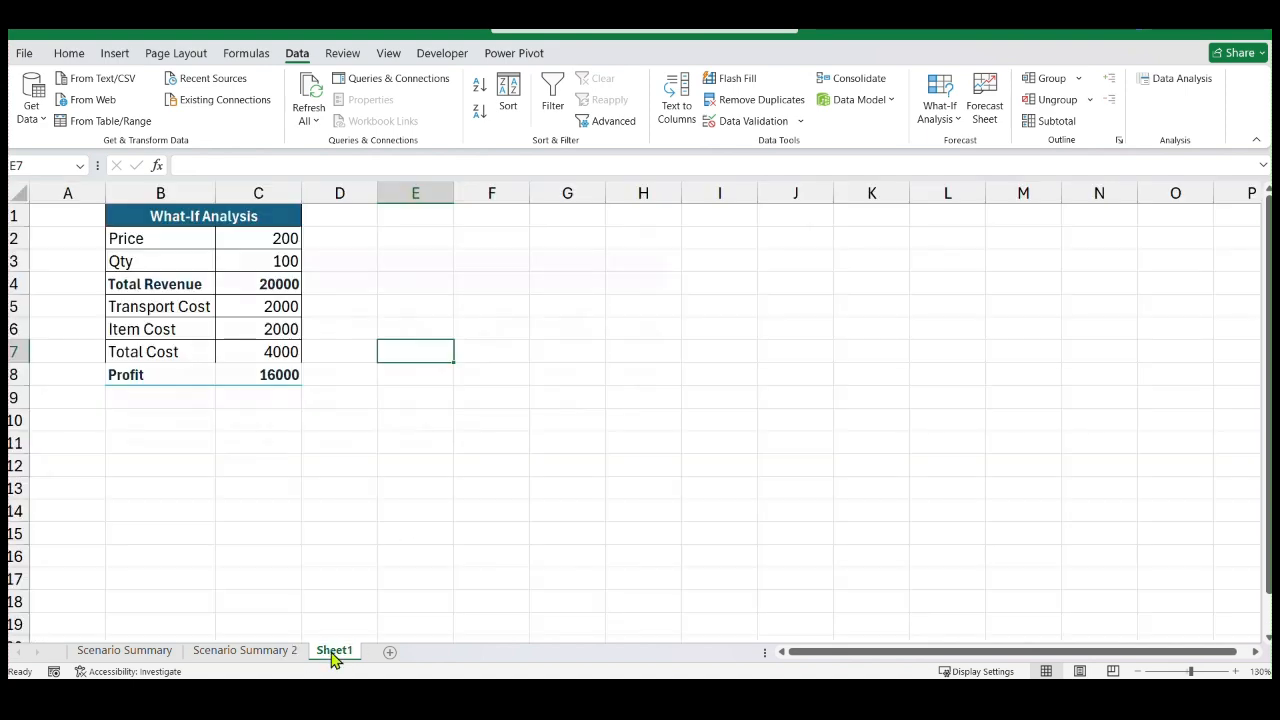
pyautogui.click(390, 651)
pyautogui.click(462, 467)
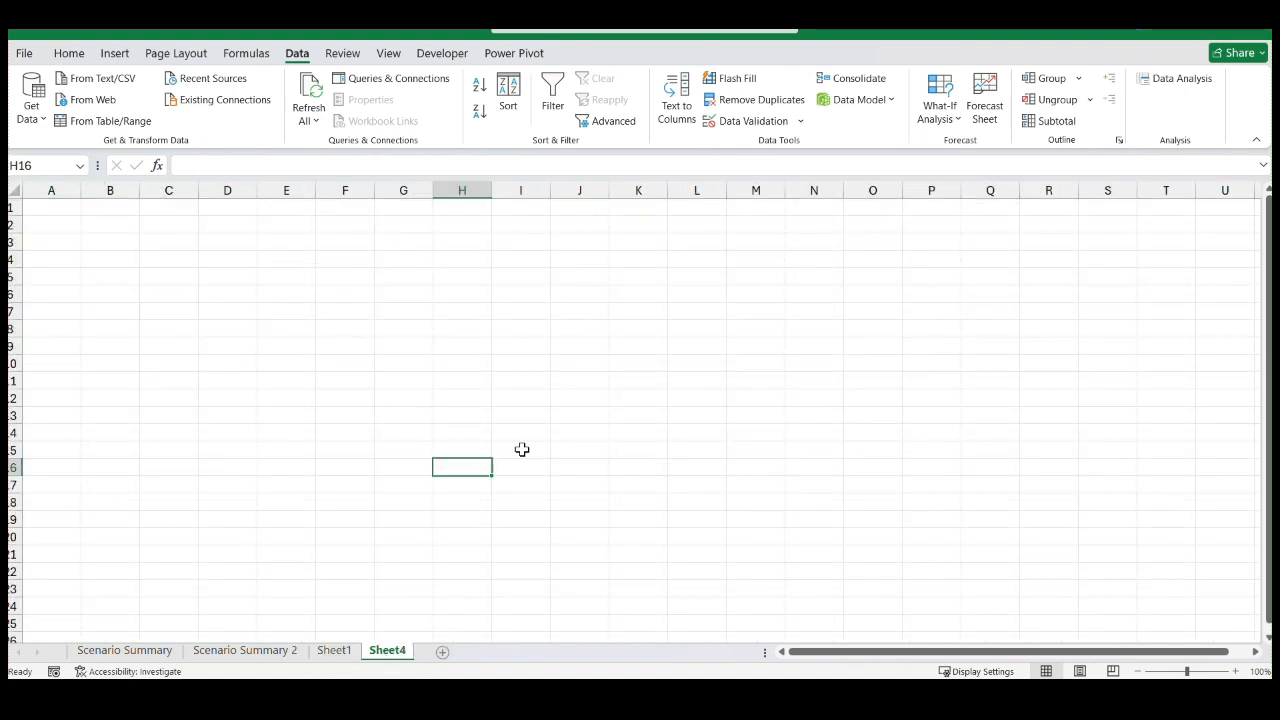
pyautogui.click(960, 128)
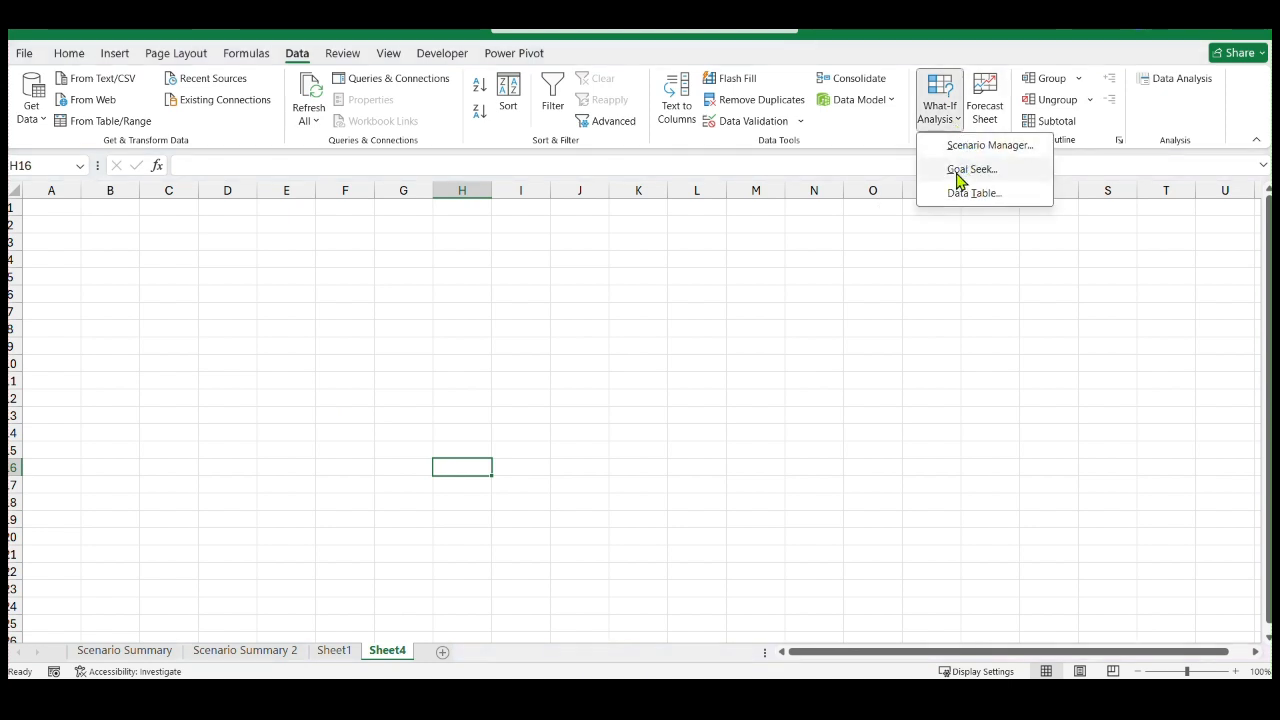
# Copy the What-If Analysis table B1:C8 from Sheet1 and paste it at cell D2 of the new sheet
pyautogui.click(342, 651)
pyautogui.click(334, 650)
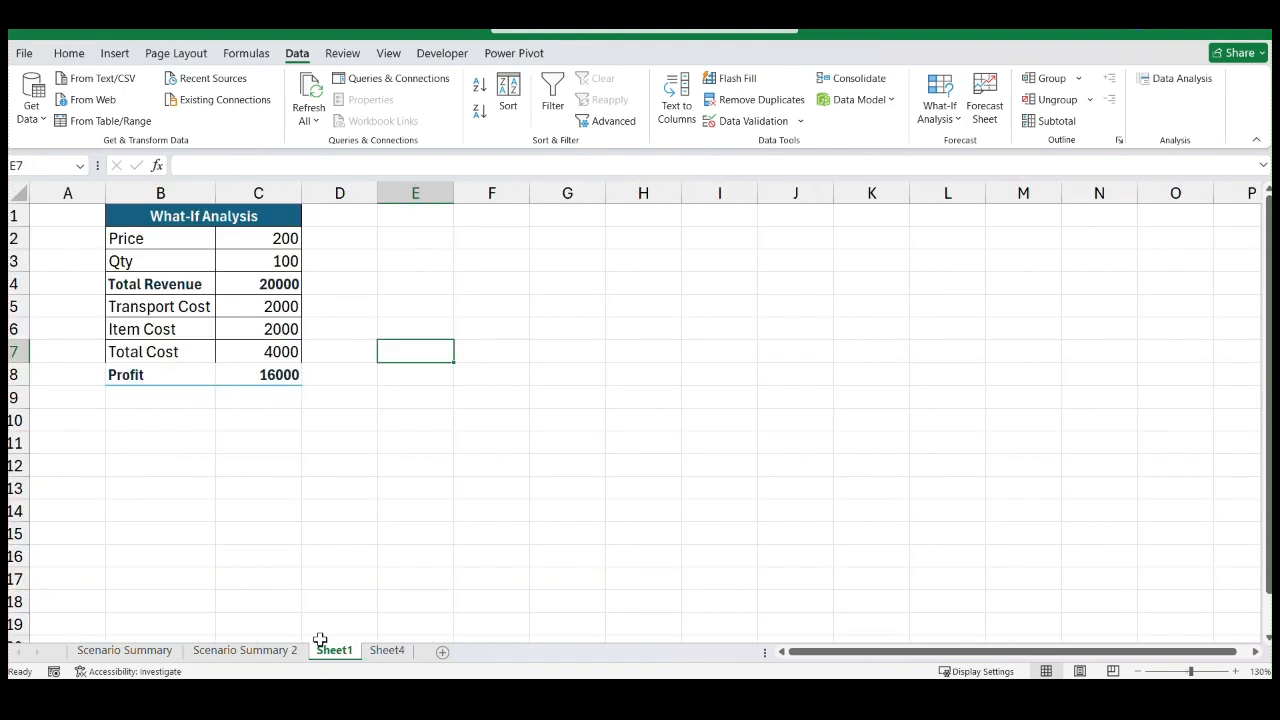
pyautogui.moveTo(130, 220); pyautogui.dragTo(286, 375)
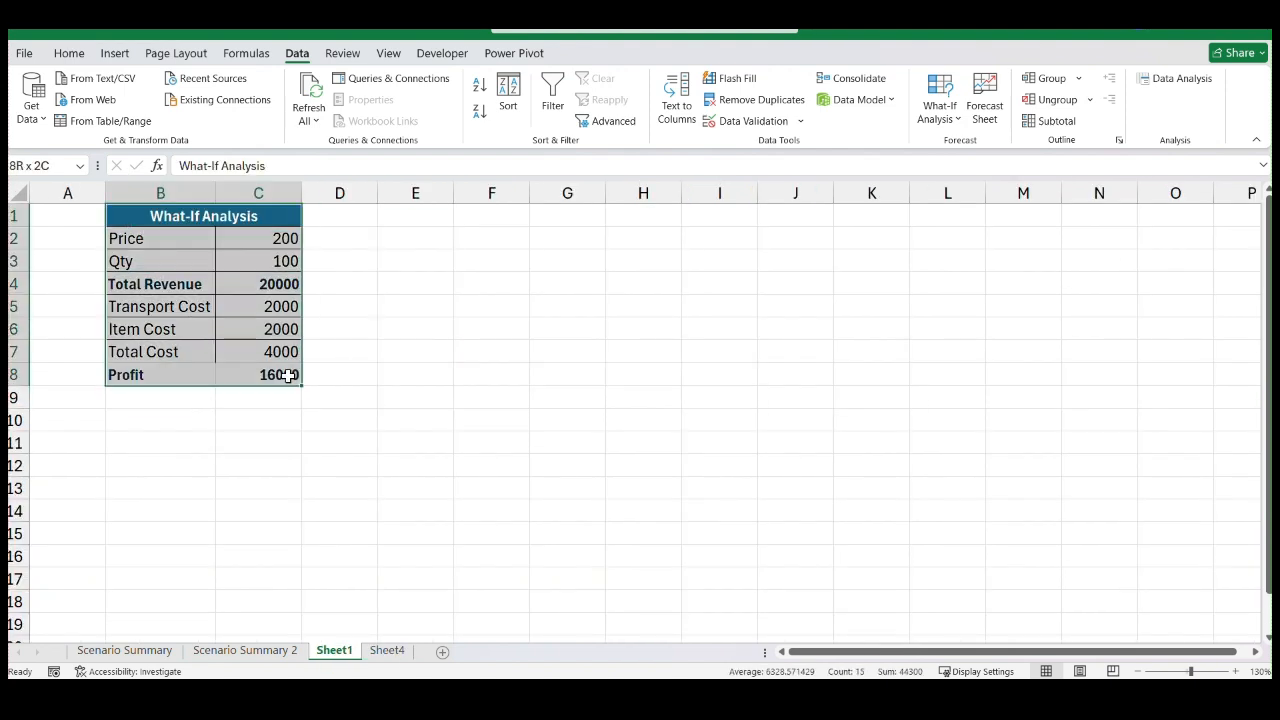
pyautogui.hotkey('ctrl', 'c')
pyautogui.click(384, 652)
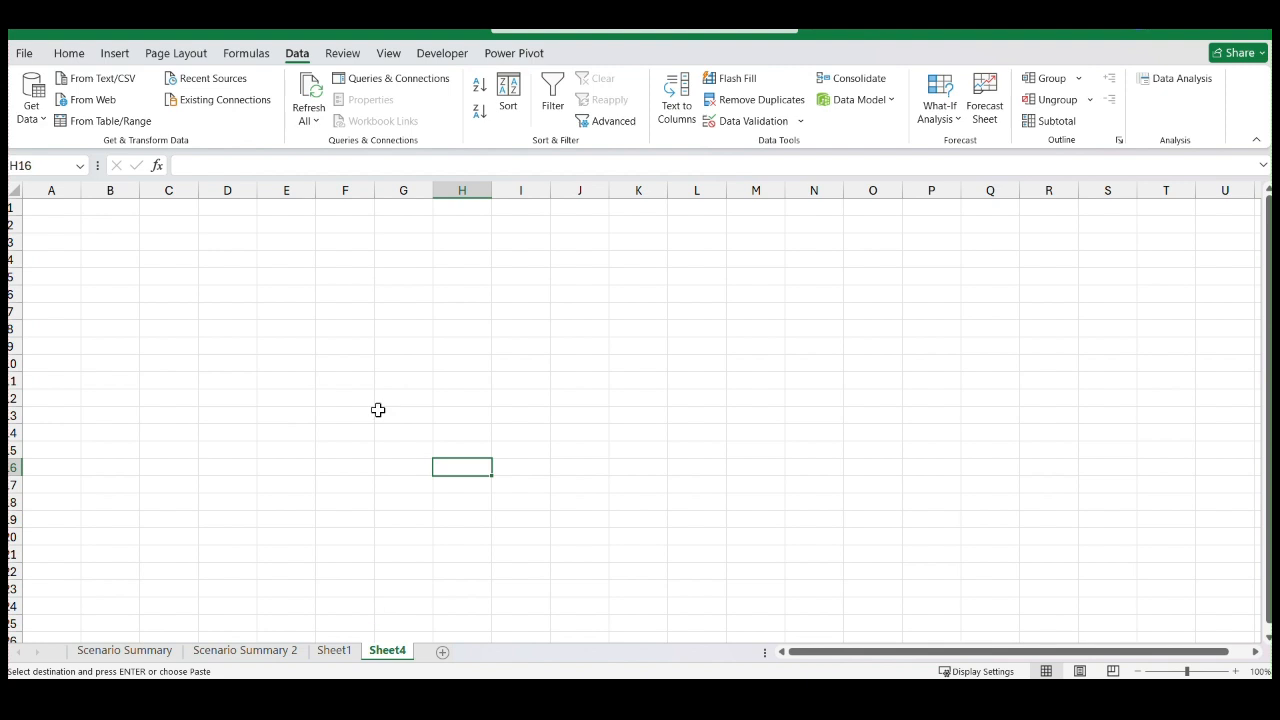
pyautogui.click(227, 224)
pyautogui.hotkey('ctrl', 'v')
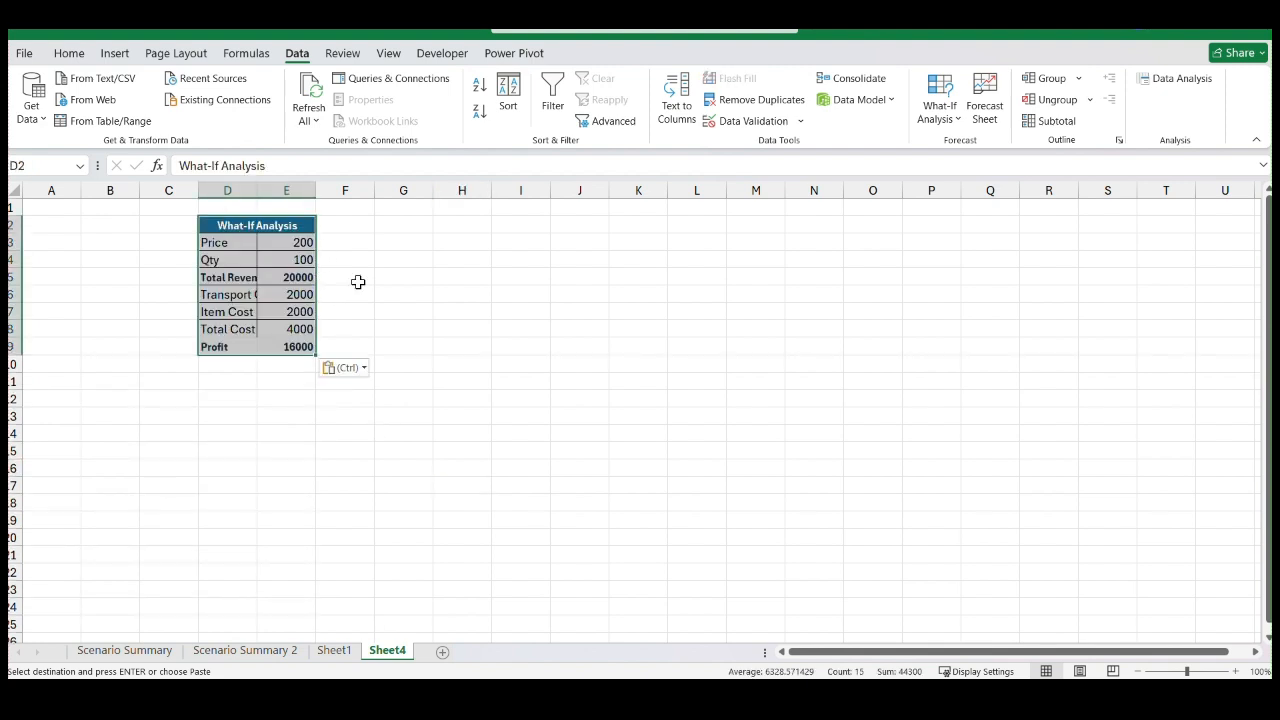
# Autofit columns D and E around the pasted table and widen column E slightly
pyautogui.doubleClick(257, 191)
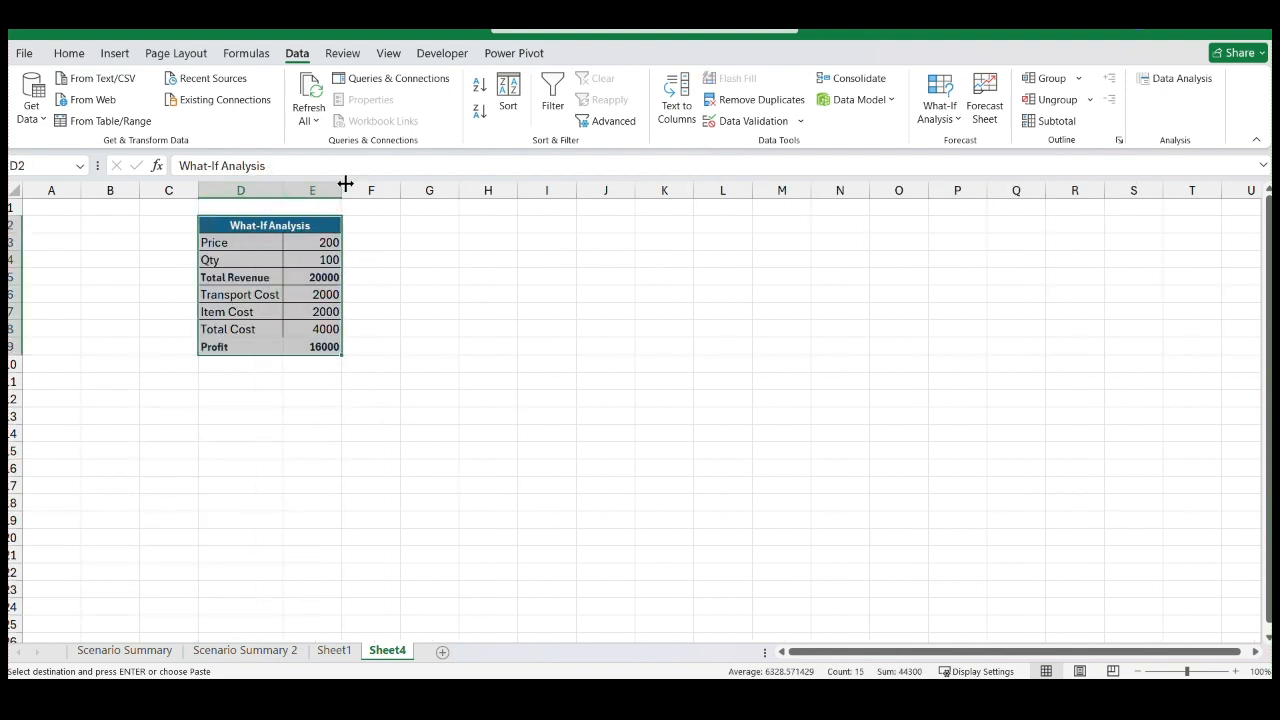
pyautogui.doubleClick(341, 189)
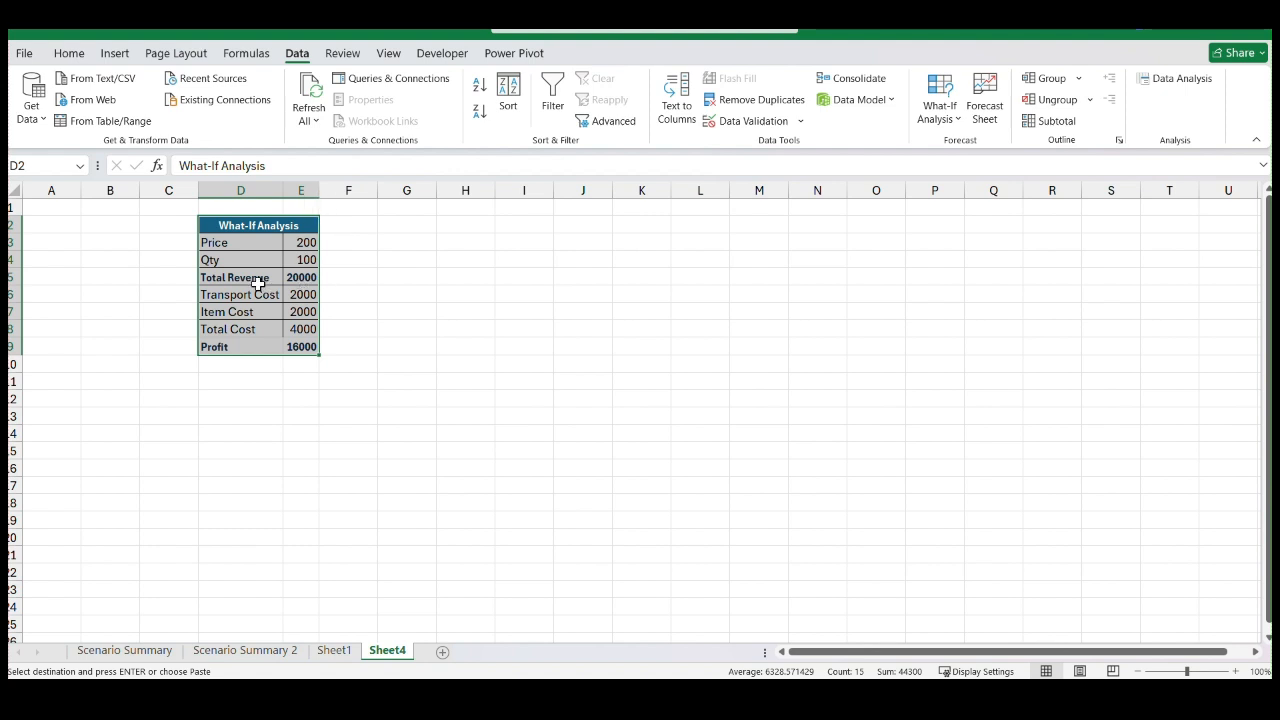
pyautogui.keyDown('ctrl'); pyautogui.scroll(2, 260, 285); pyautogui.keyUp('ctrl')
pyautogui.moveTo(505, 321); pyautogui.dragTo(505, 306)
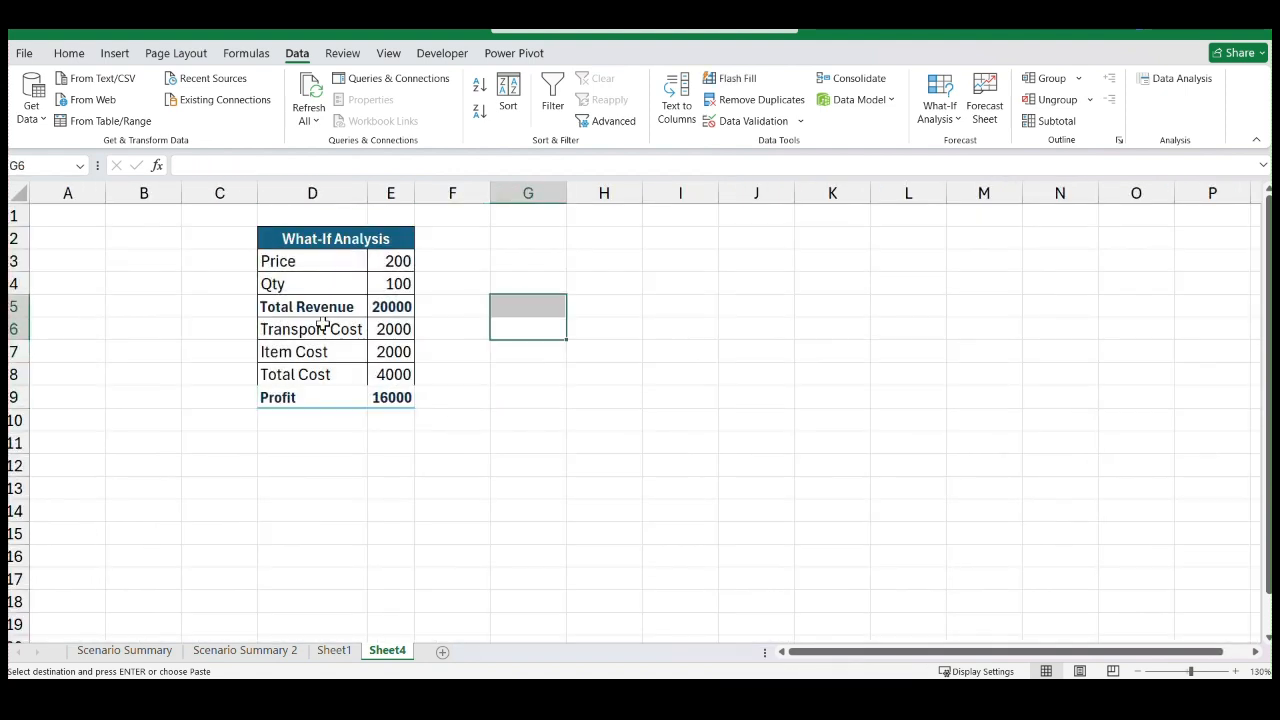
pyautogui.click(571, 440)
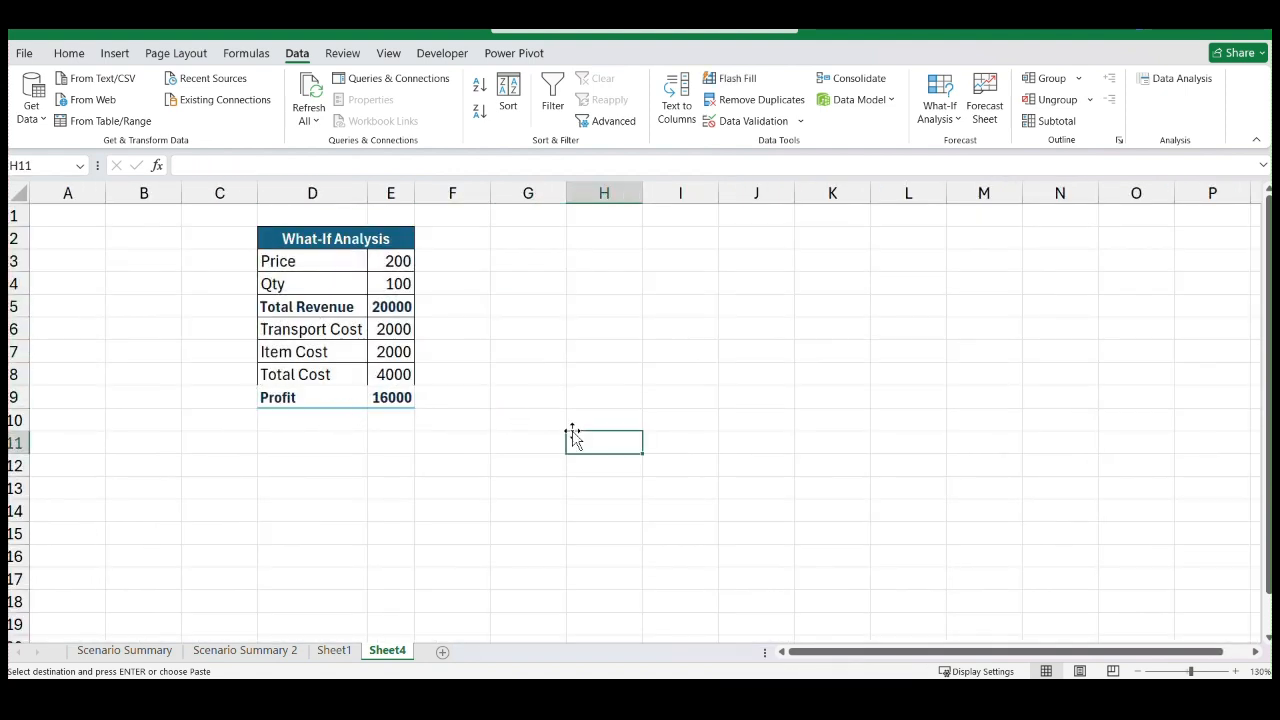
pyautogui.moveTo(414, 187); pyautogui.dragTo(437, 190)
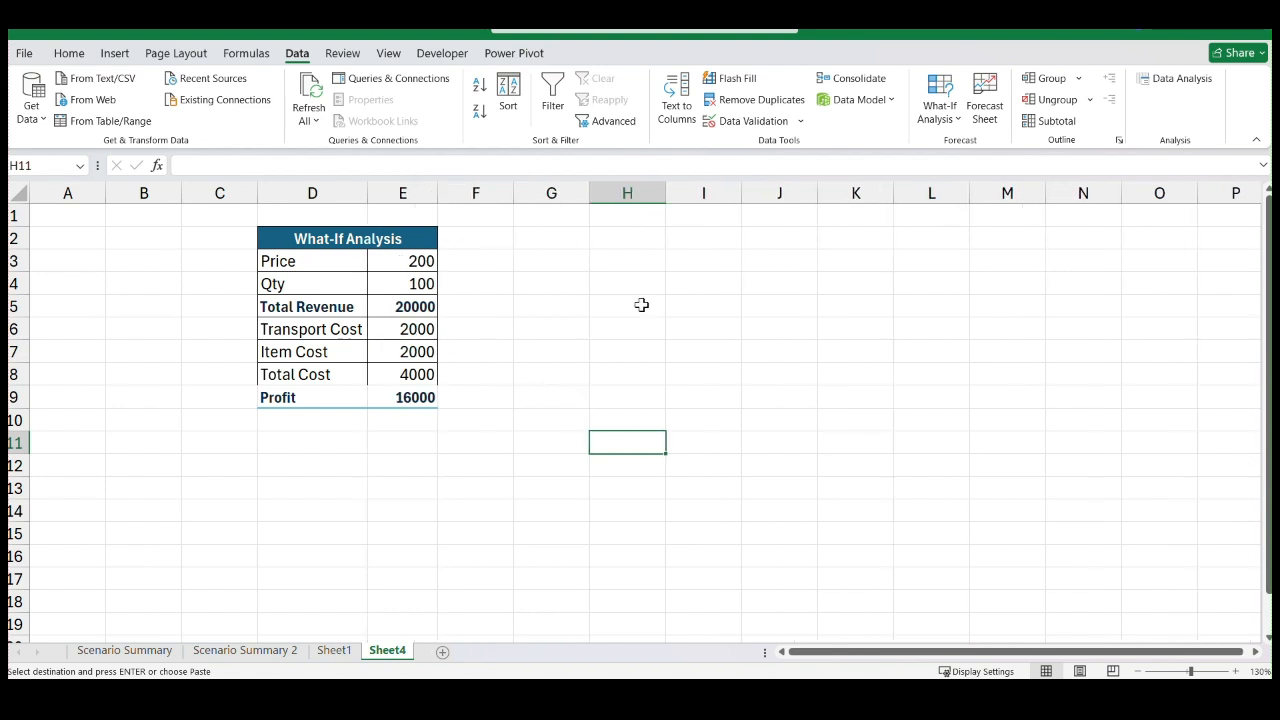
pyautogui.click(640, 303)
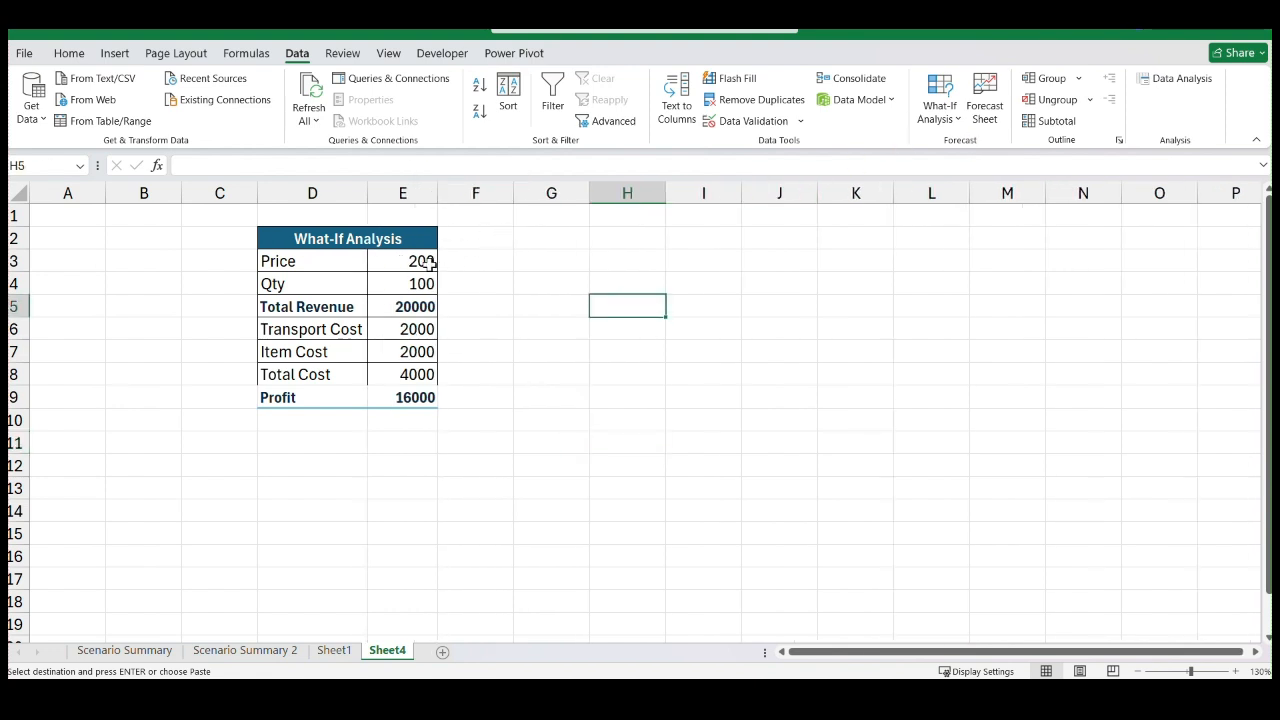
# Try to goal-seek the Qty cell E4 to a value of 500 by changing the Profit cell E9
pyautogui.click(402, 292)
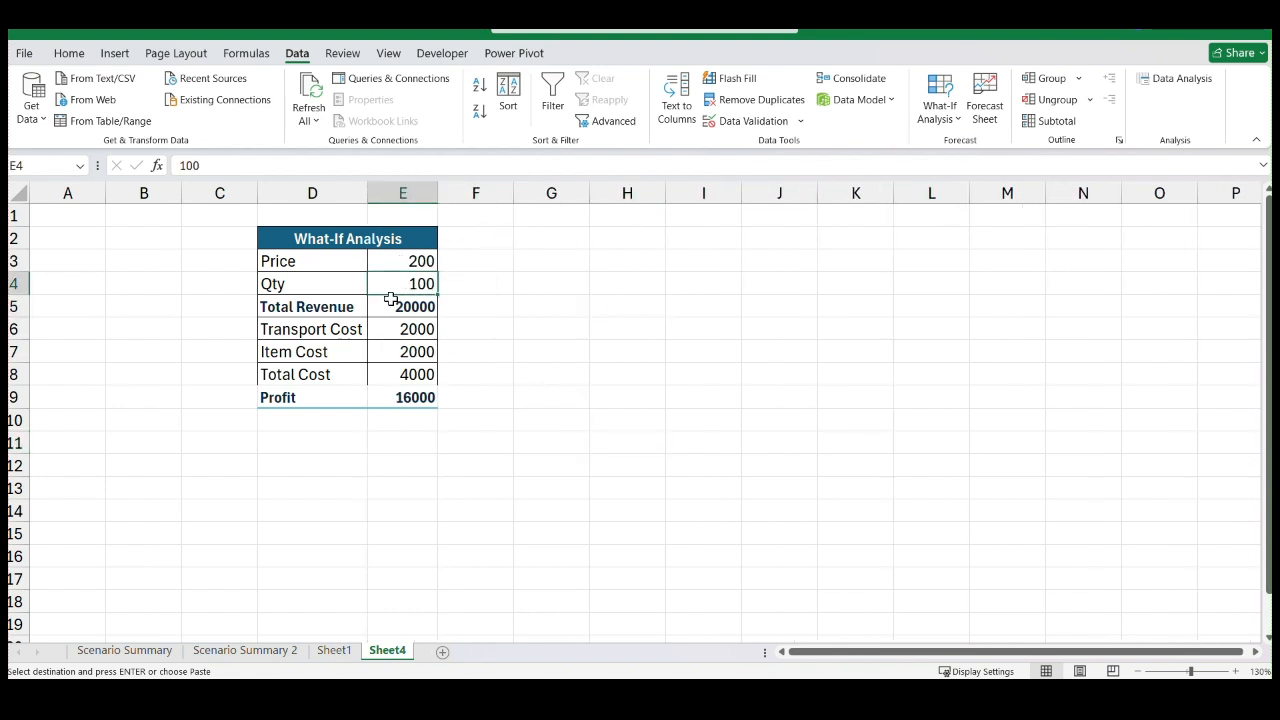
pyautogui.click(945, 118)
pyautogui.click(970, 178)
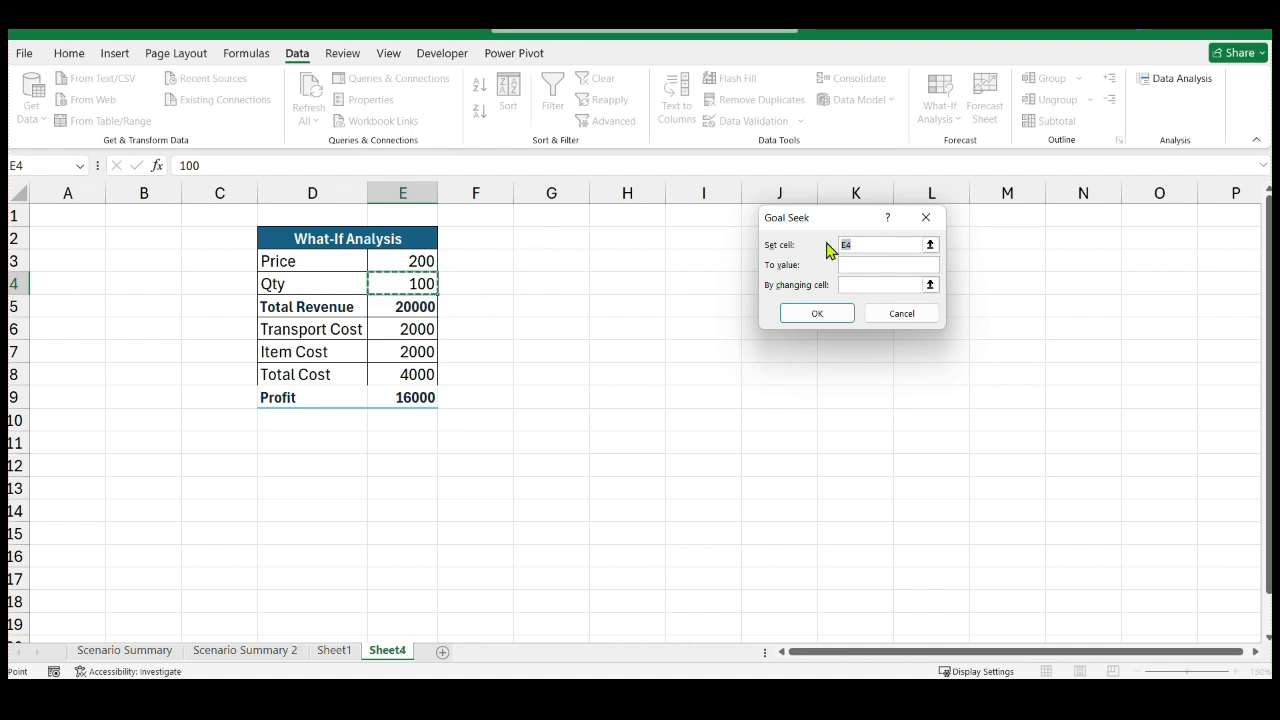
pyautogui.click(923, 268)
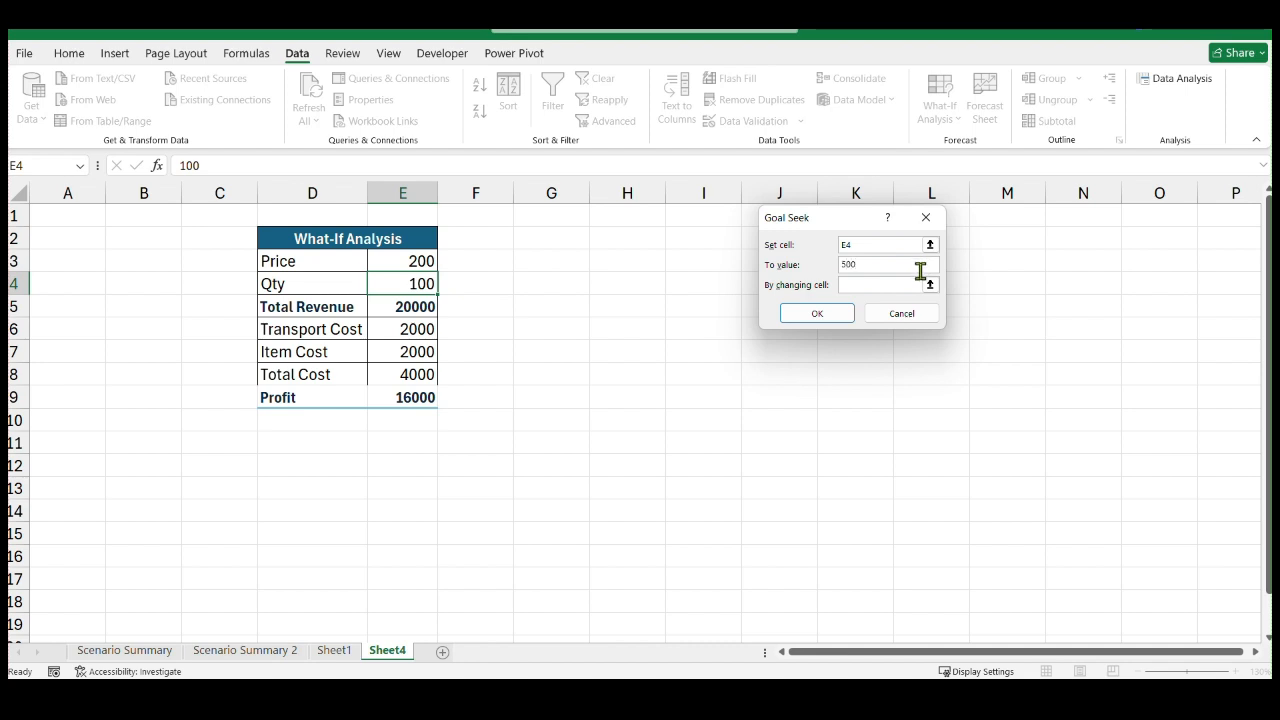
pyautogui.click(930, 284)
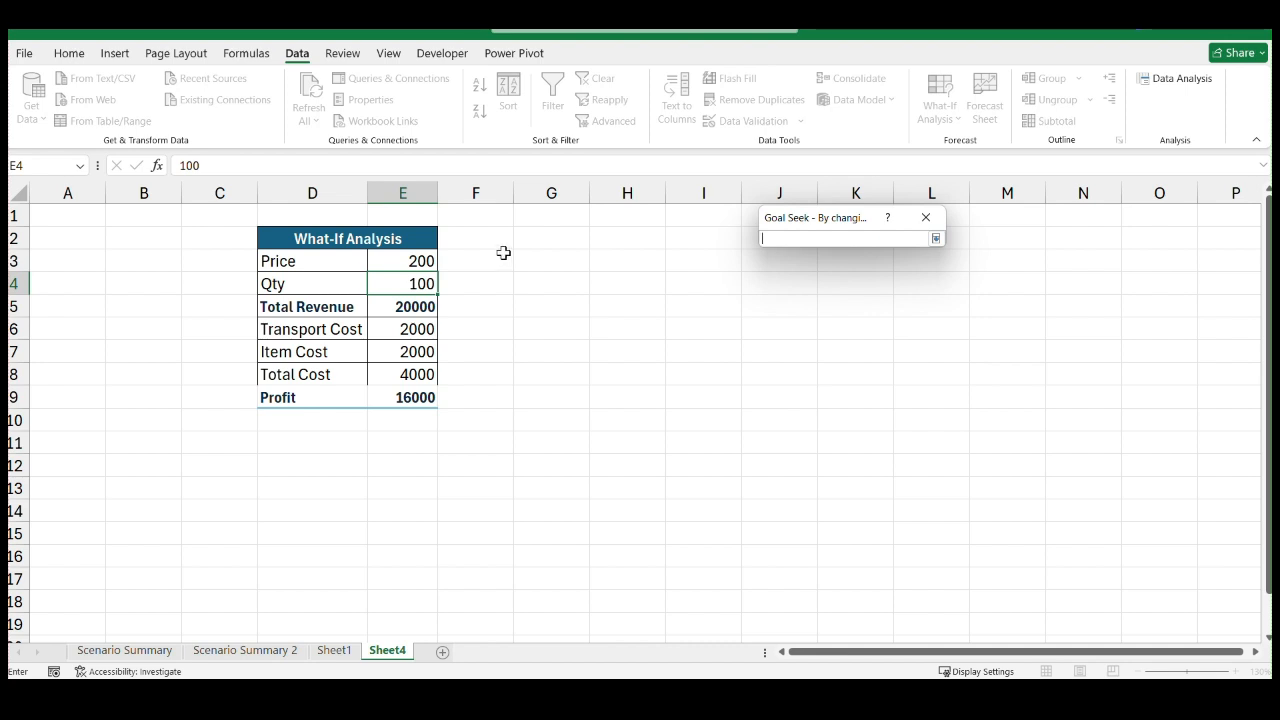
pyautogui.click(418, 310)
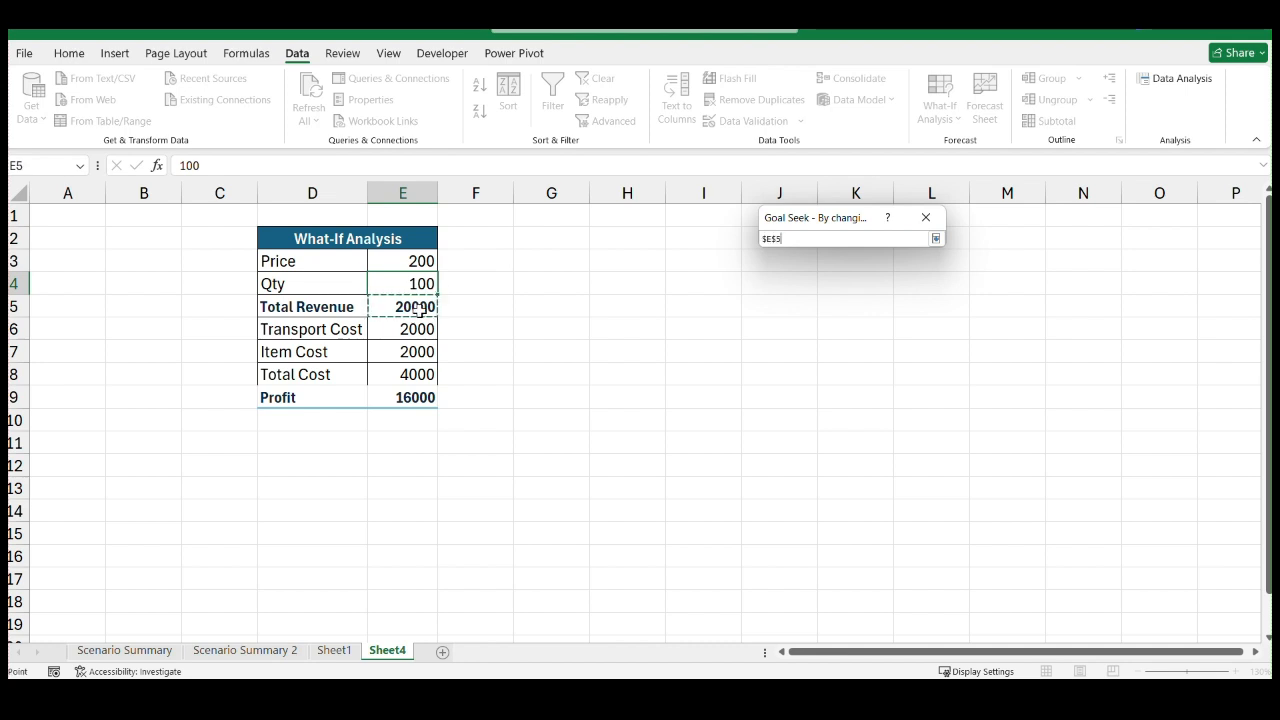
pyautogui.click(430, 398)
pyautogui.press('Return')
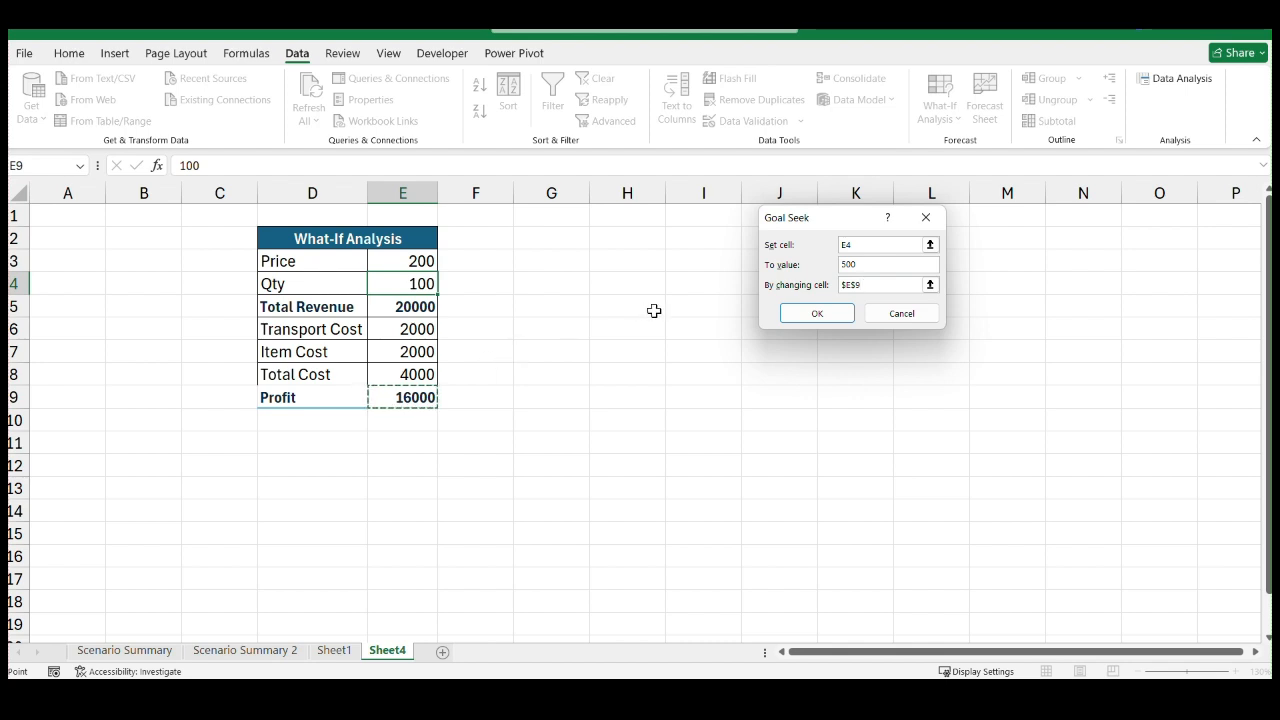
pyautogui.click(815, 322)
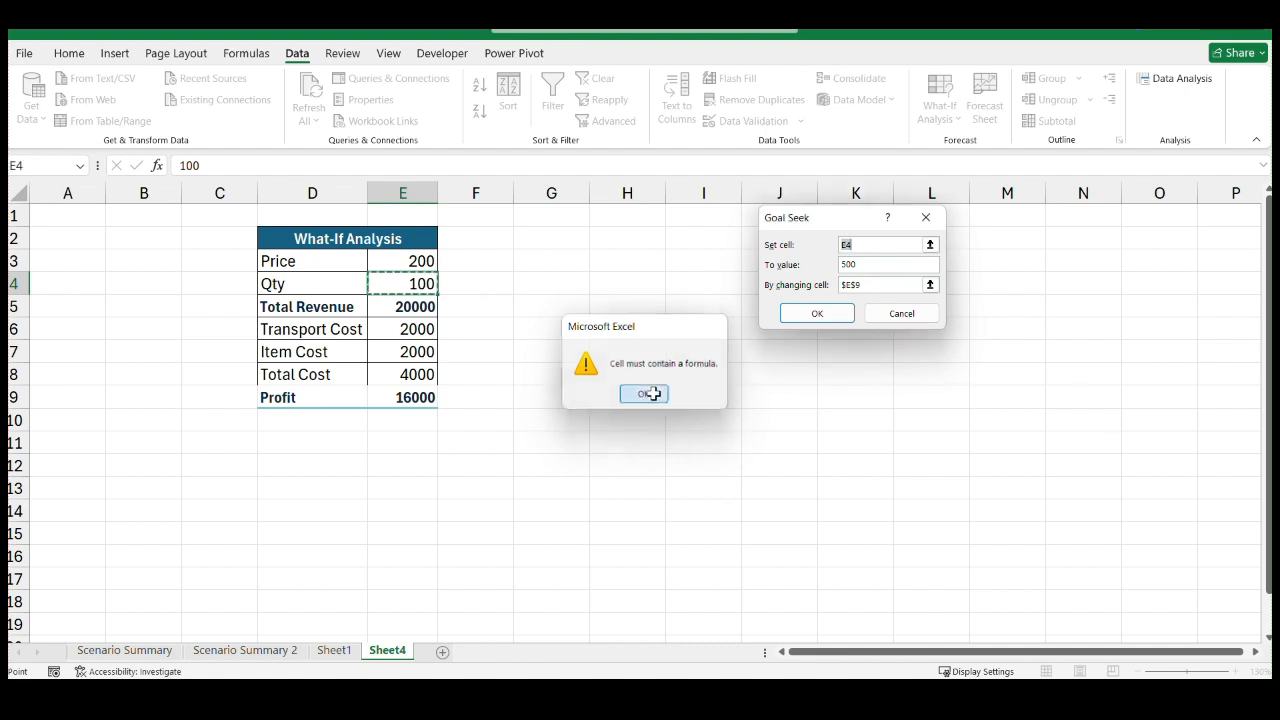
pyautogui.click(645, 395)
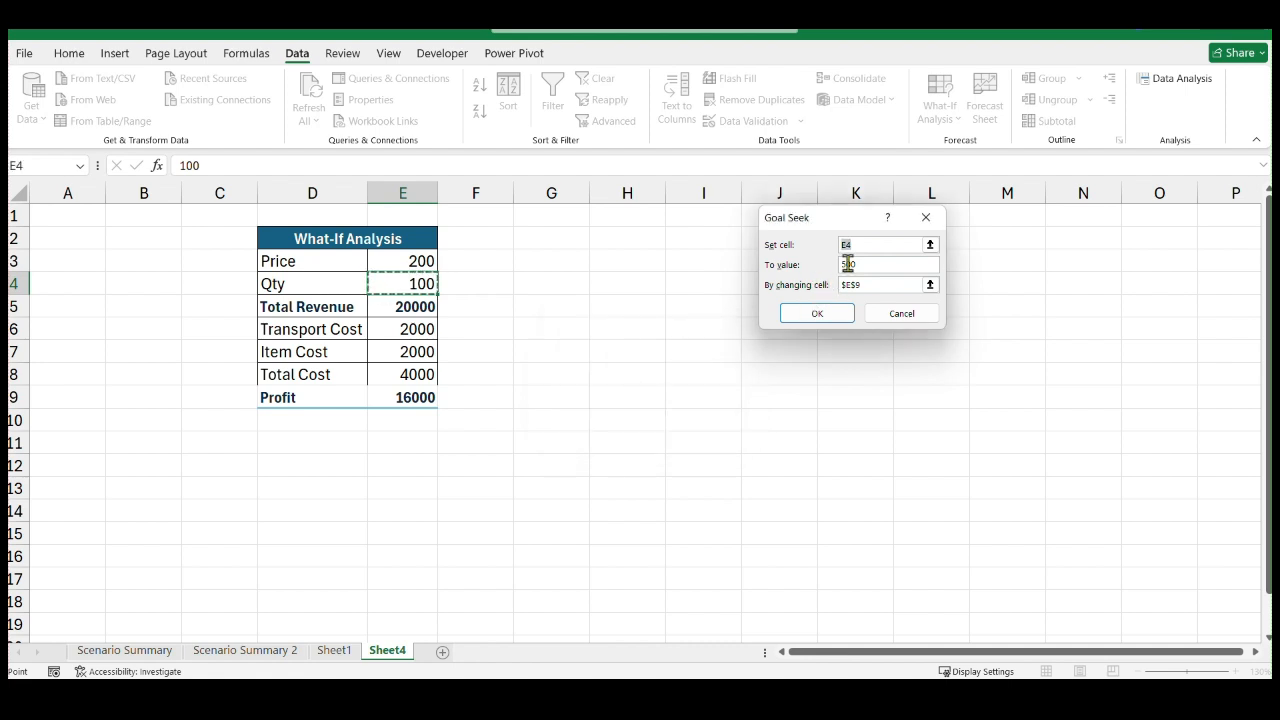
# Goal-seek the Profit cell E9 to 20000 by changing the Qty cell E4, and keep the solution
pyautogui.click(930, 245)
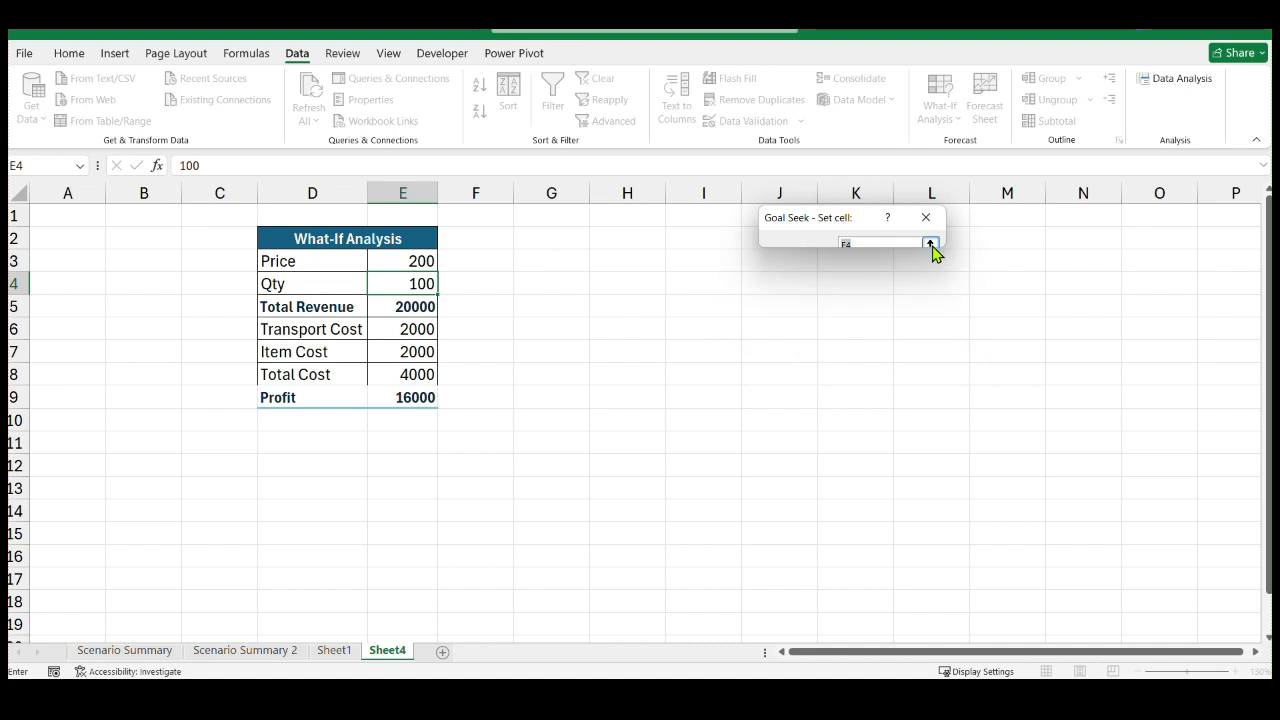
pyautogui.click(417, 397)
pyautogui.press('Return')
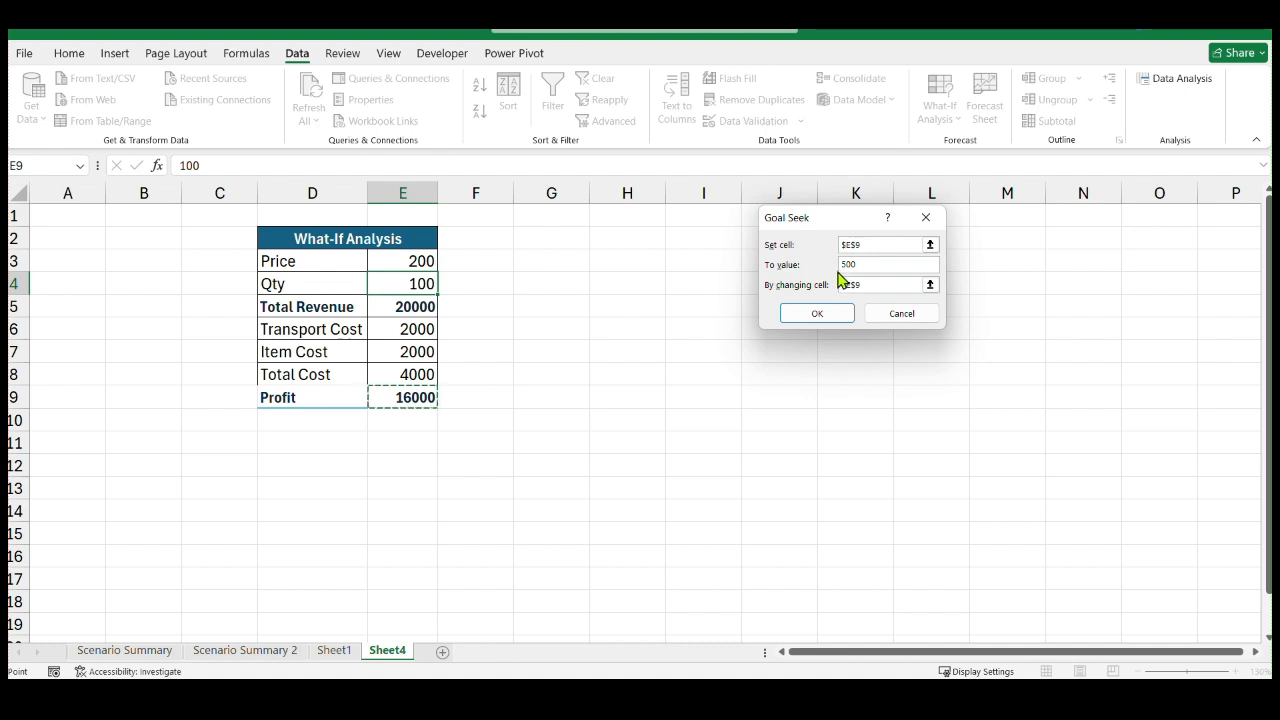
pyautogui.click(867, 282)
pyautogui.click(868, 267)
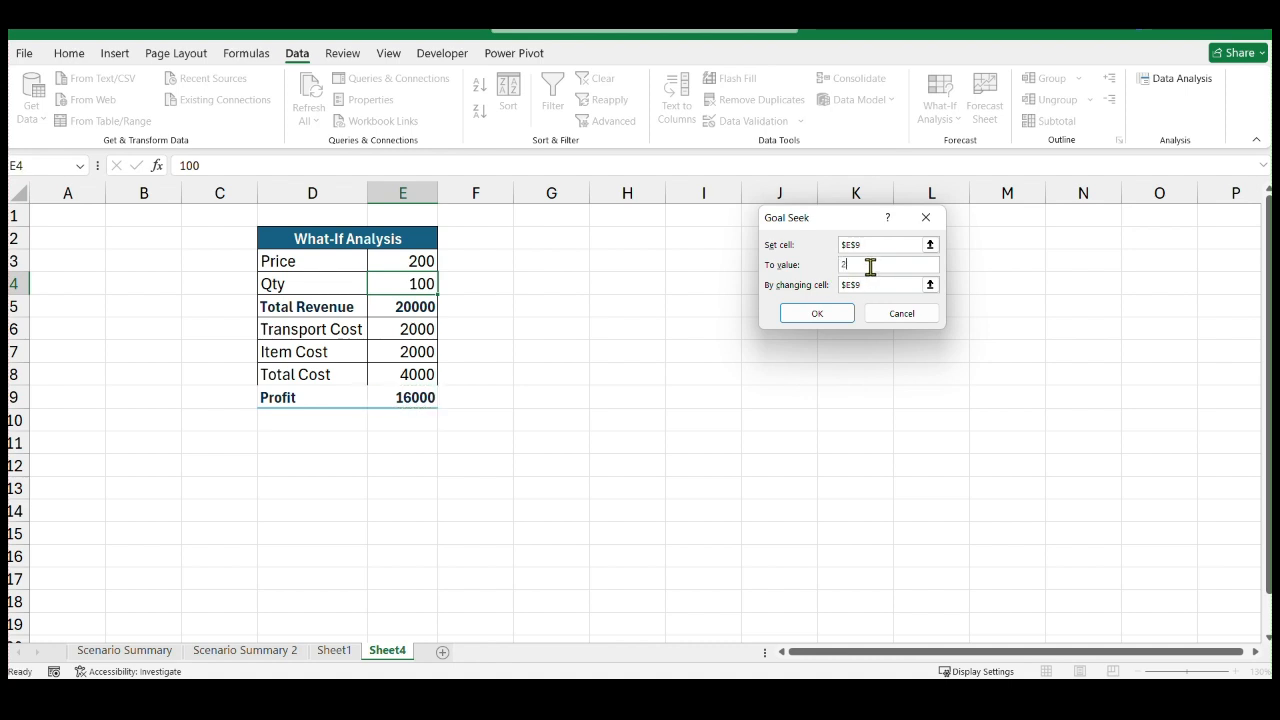
pyautogui.write('0000')
pyautogui.click(930, 285)
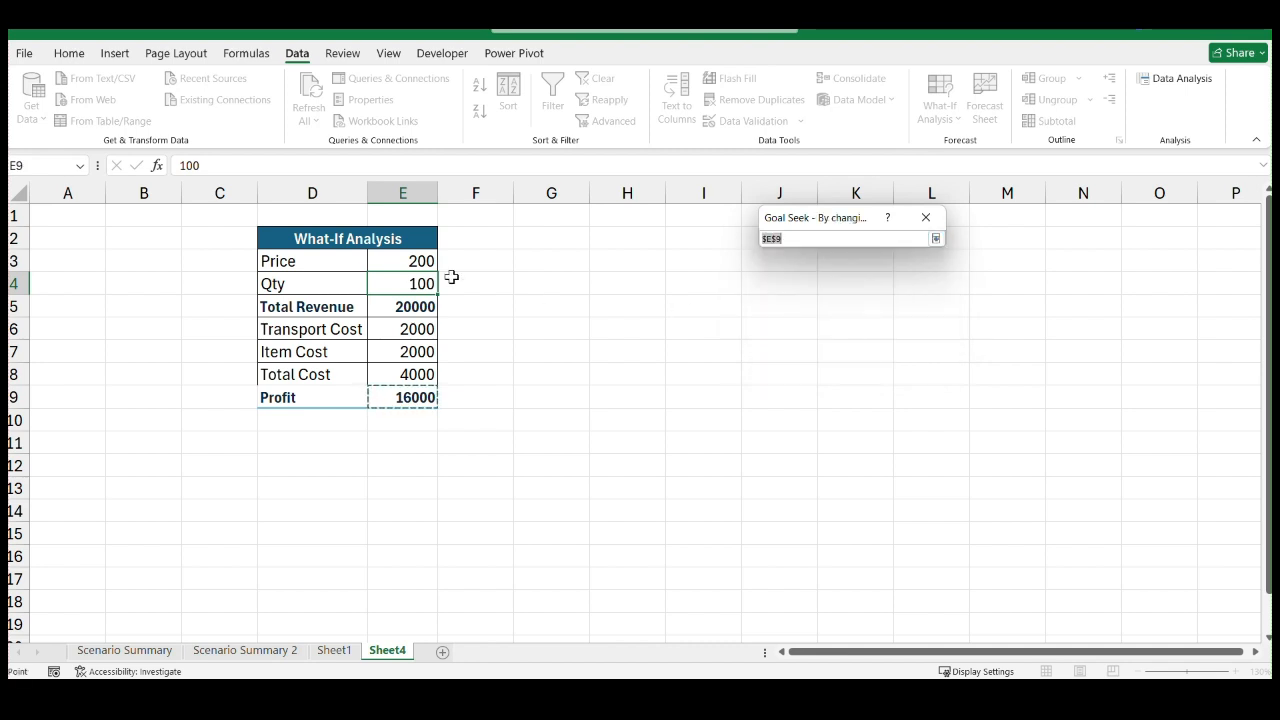
pyautogui.click(409, 284)
pyautogui.press('Return')
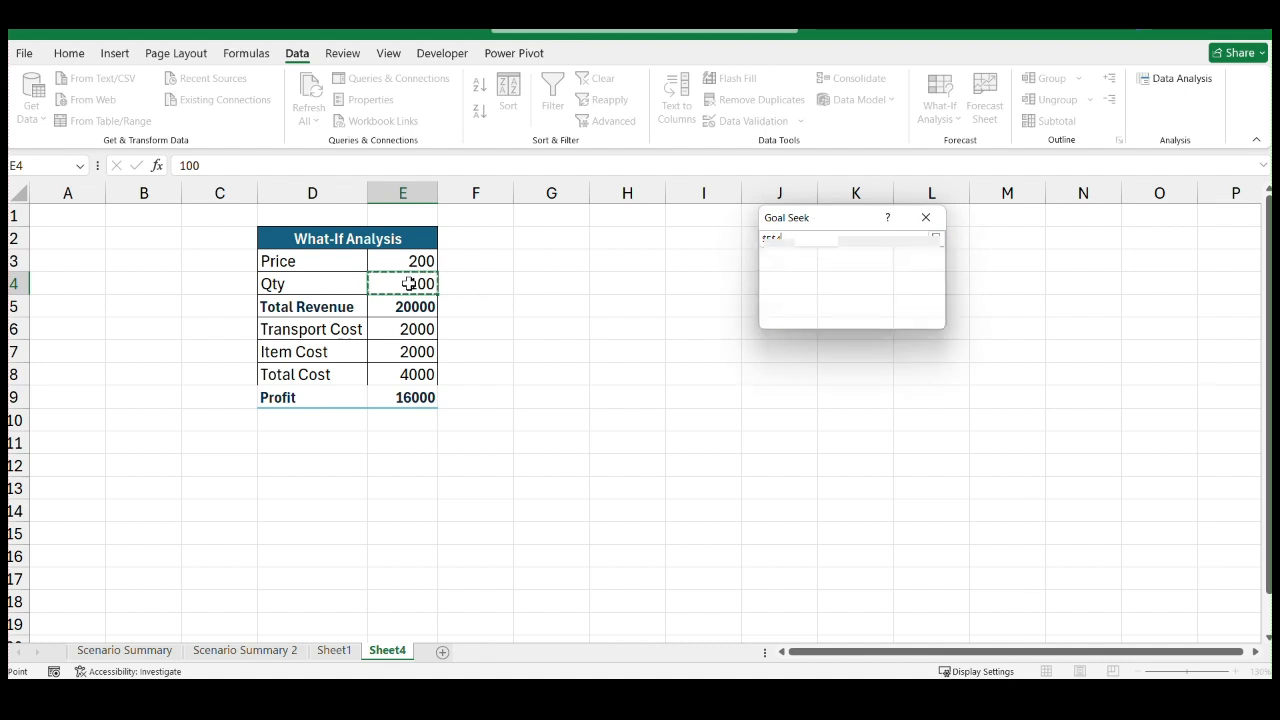
pyautogui.click(800, 316)
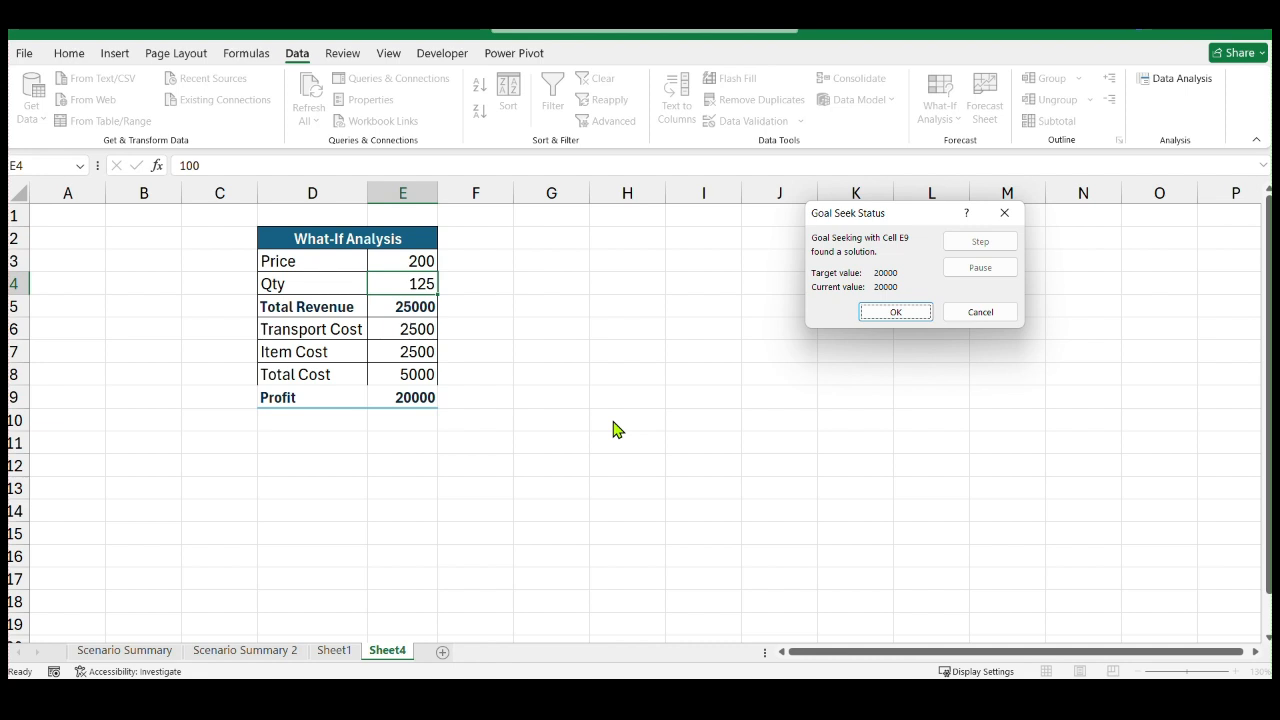
pyautogui.click(895, 314)
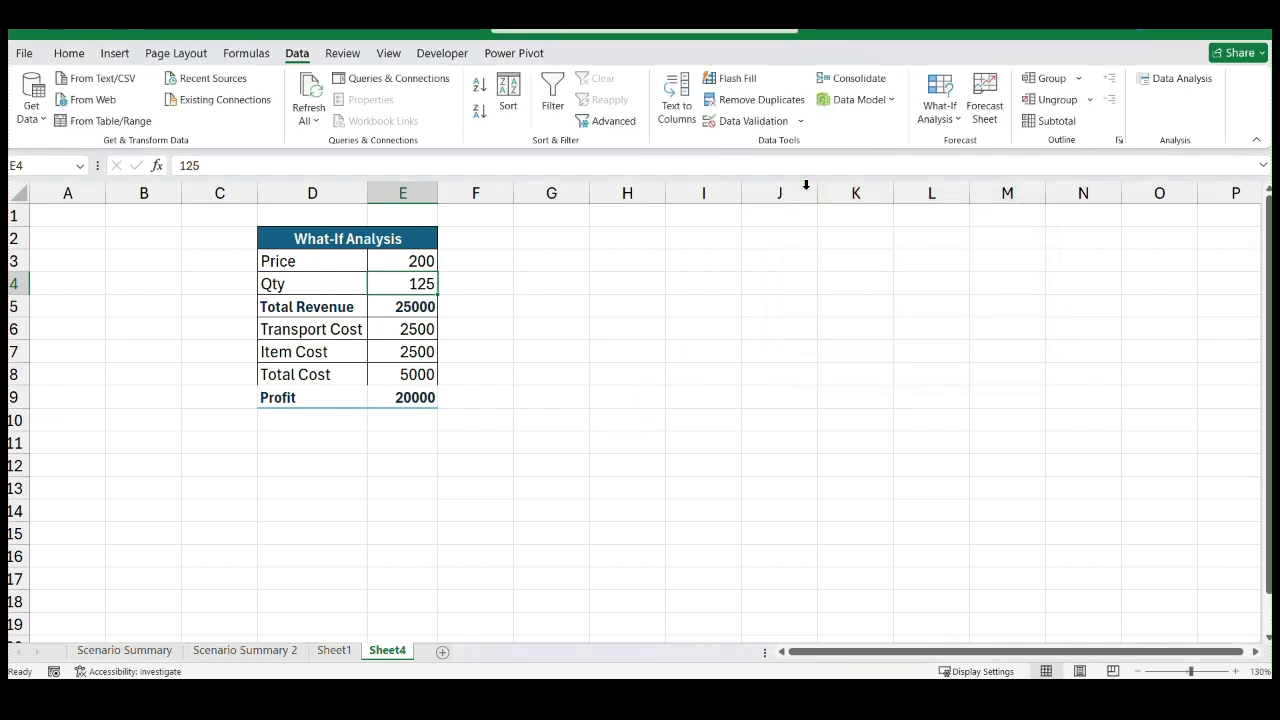
# Run Goal Seek on the Total Revenue cell E5 with target 70000 by changing the Price cell E3, and accept the solution
pyautogui.click(943, 127)
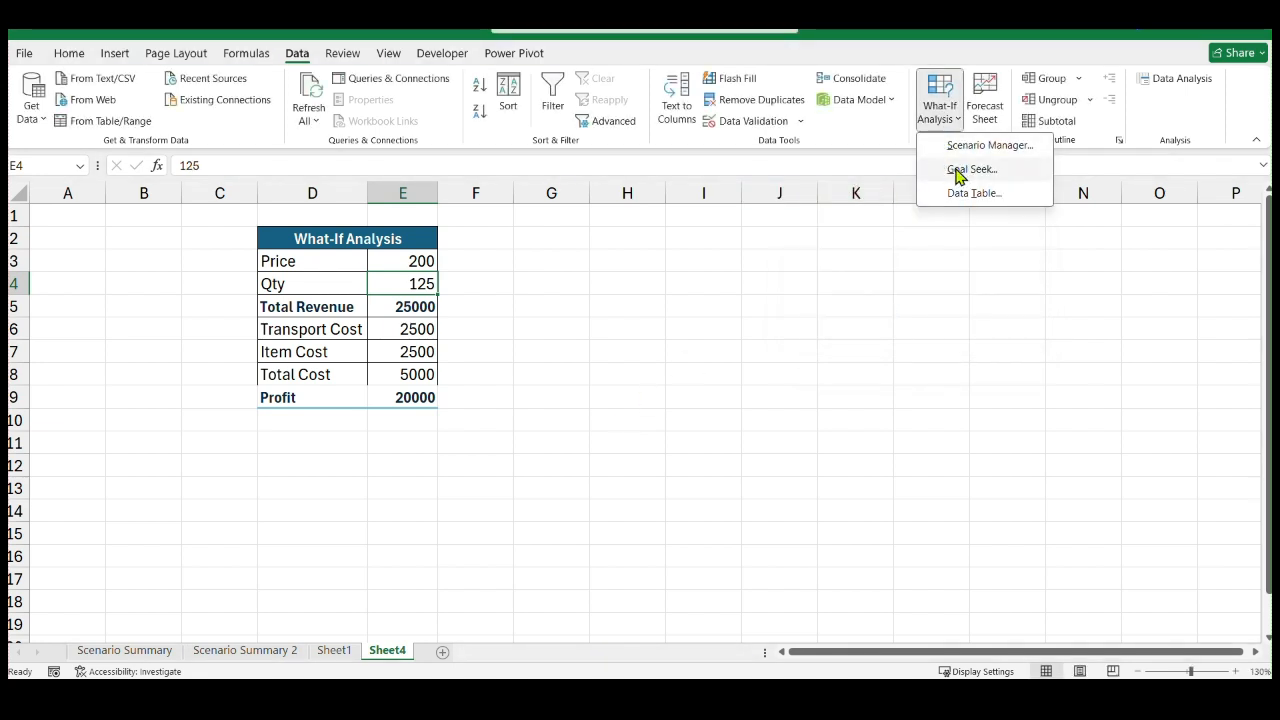
pyautogui.click(958, 170)
pyautogui.moveTo(900, 228); pyautogui.dragTo(700, 253)
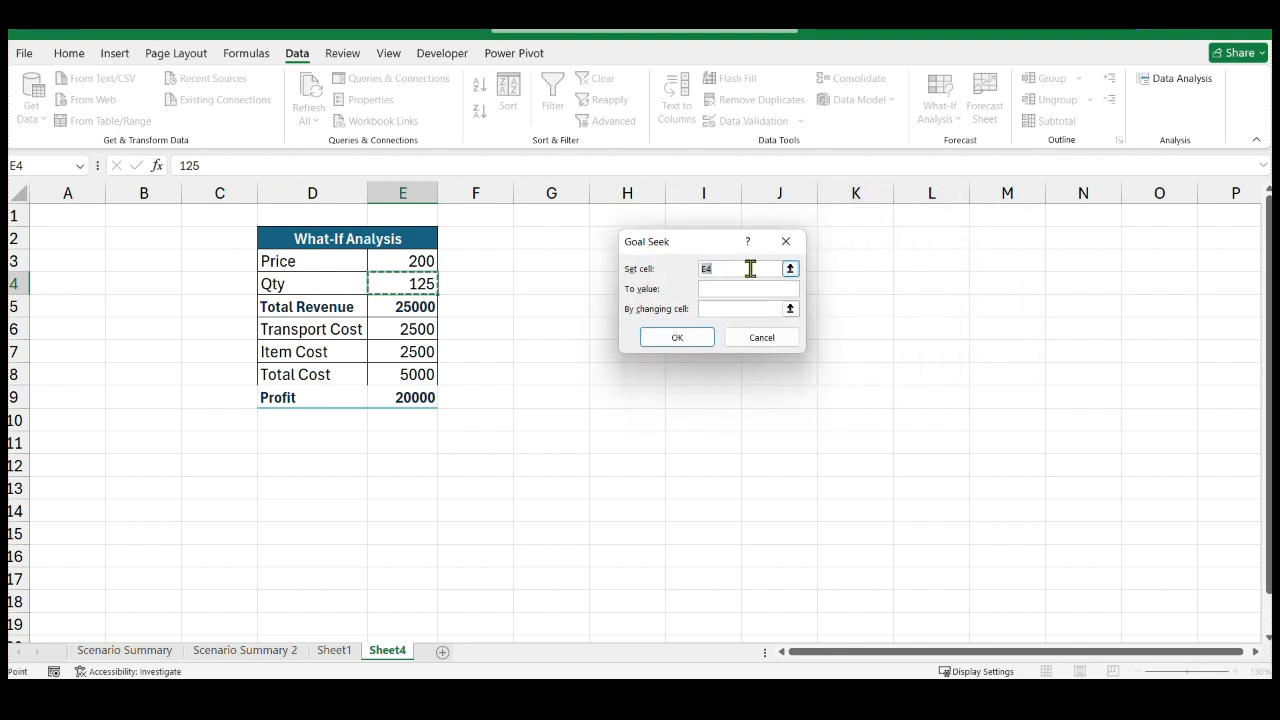
pyautogui.click(413, 307)
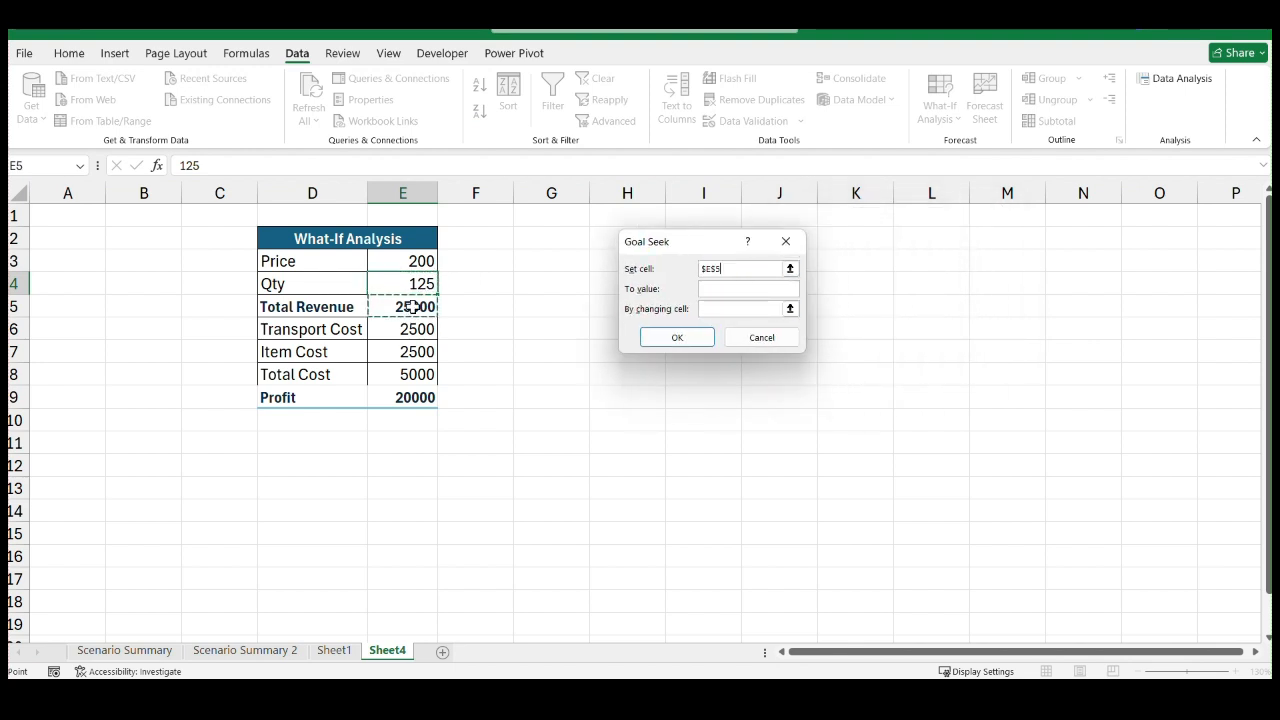
pyautogui.click(718, 287)
pyautogui.click(790, 309)
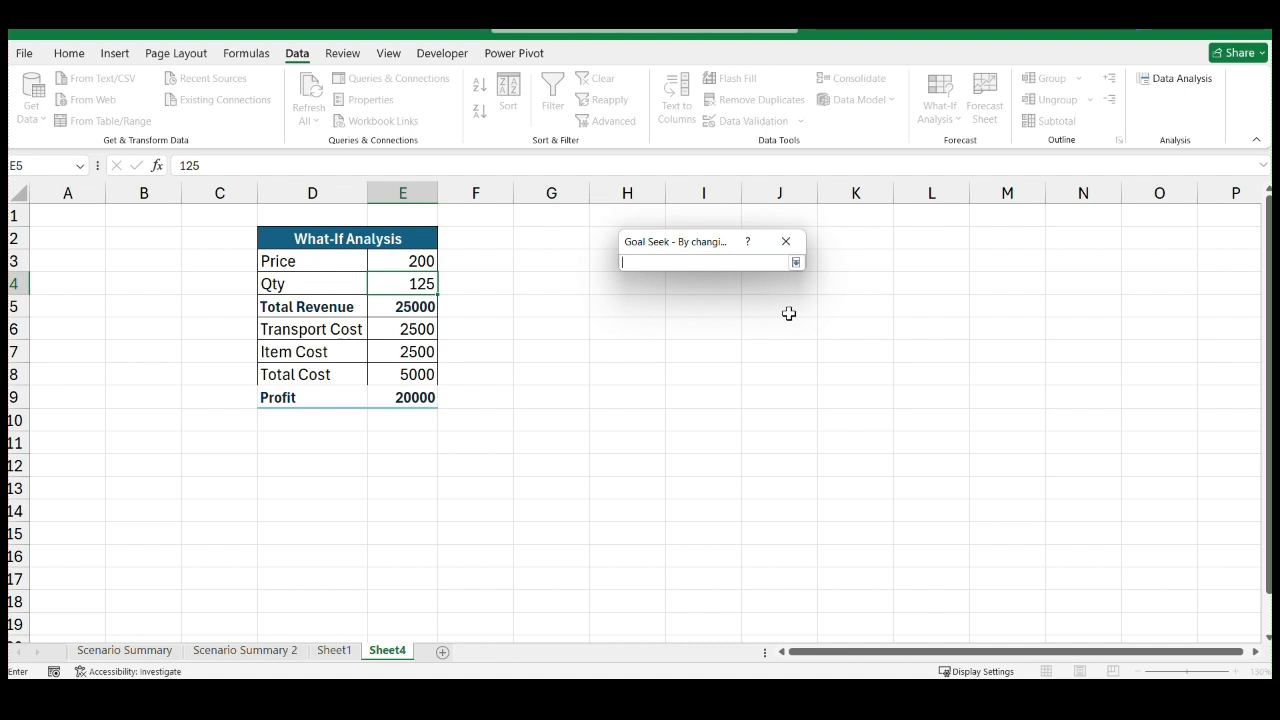
pyautogui.click(413, 261)
pyautogui.press('Return')
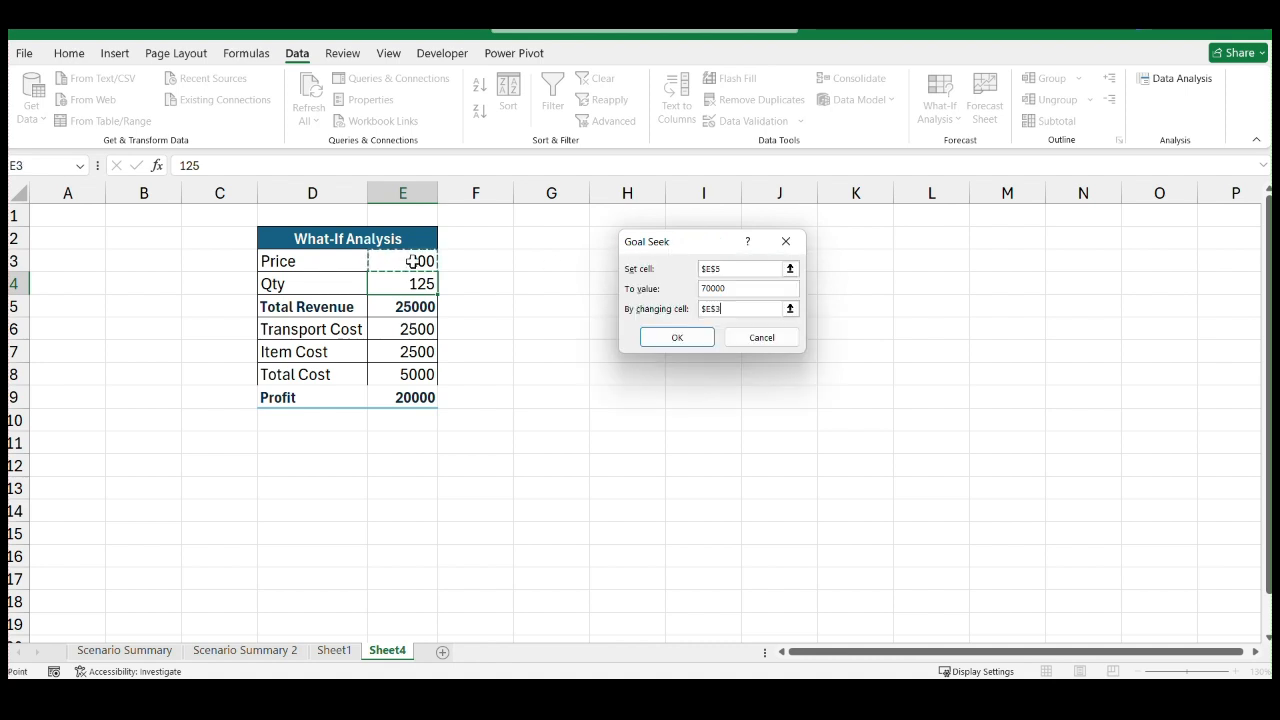
pyautogui.click(688, 344)
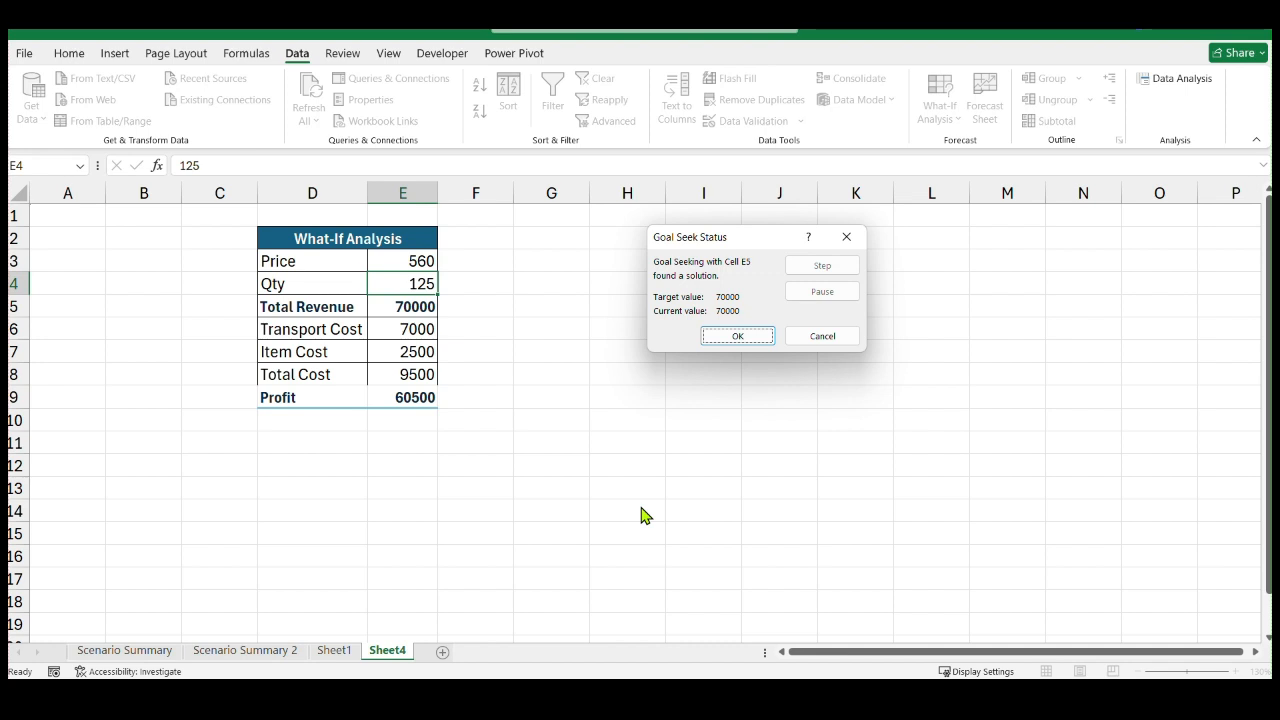
pyautogui.click(750, 336)
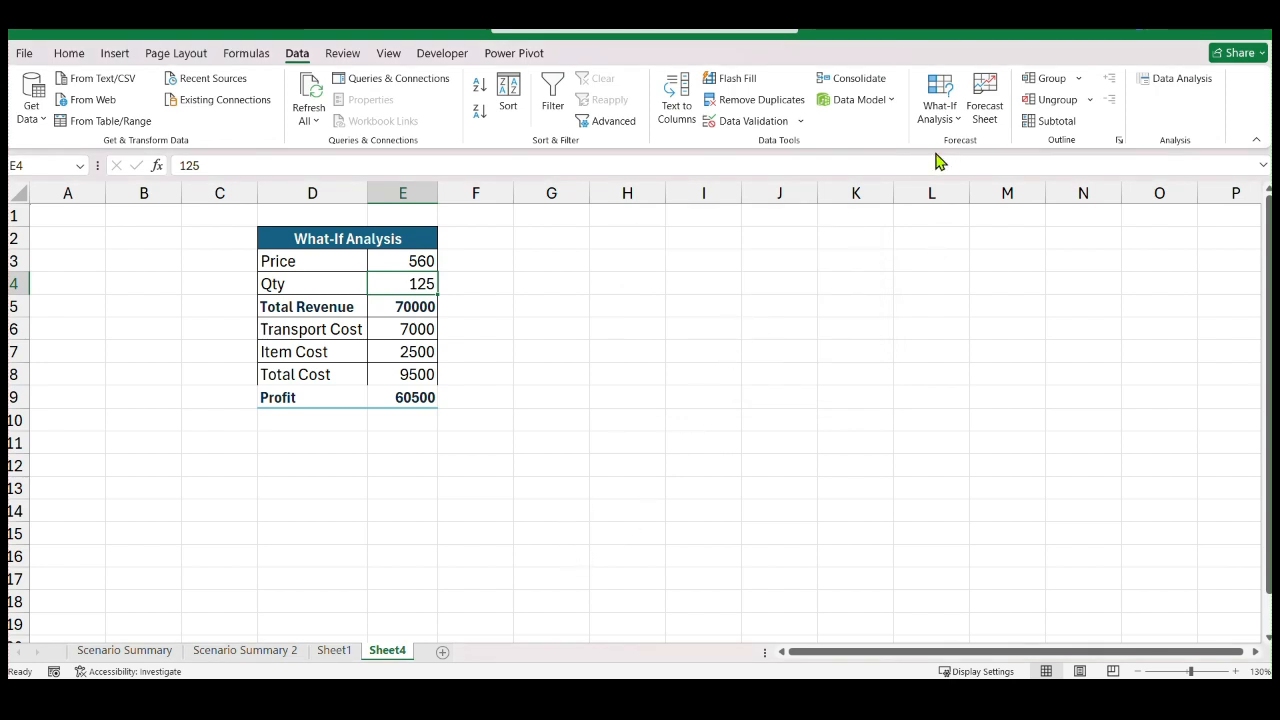
pyautogui.click(956, 122)
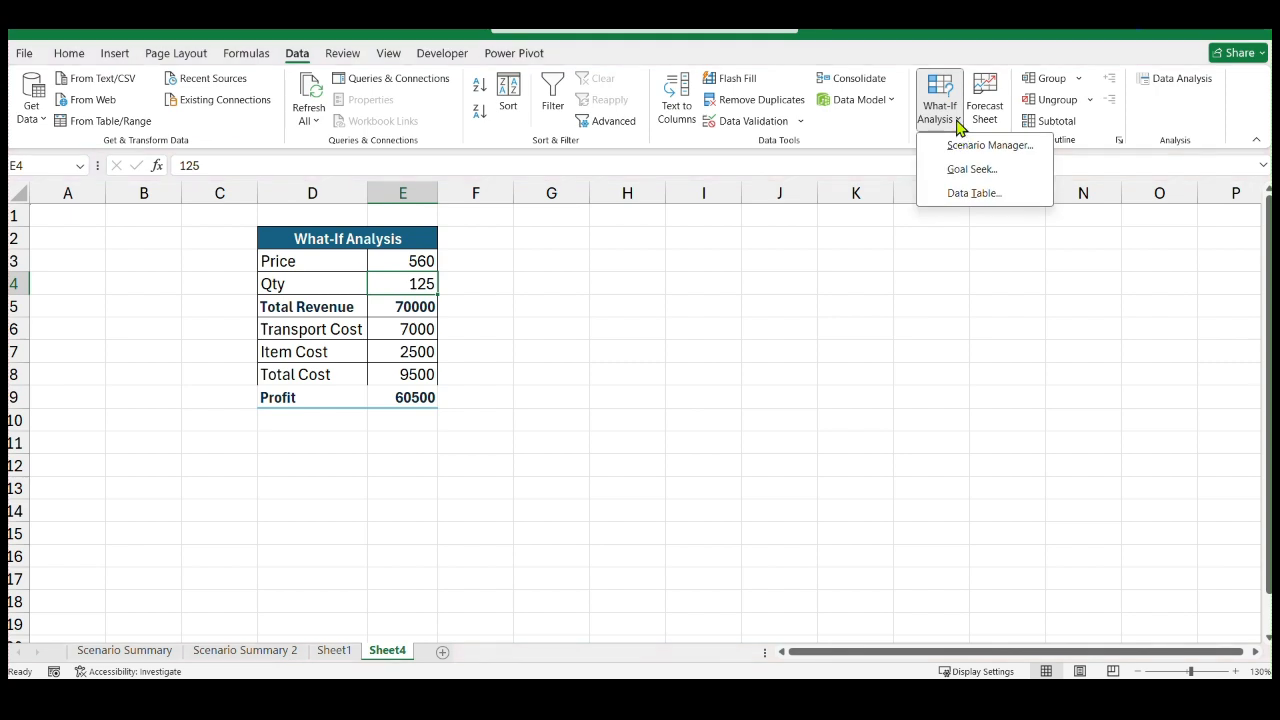
pyautogui.click(786, 334)
pyautogui.click(530, 424)
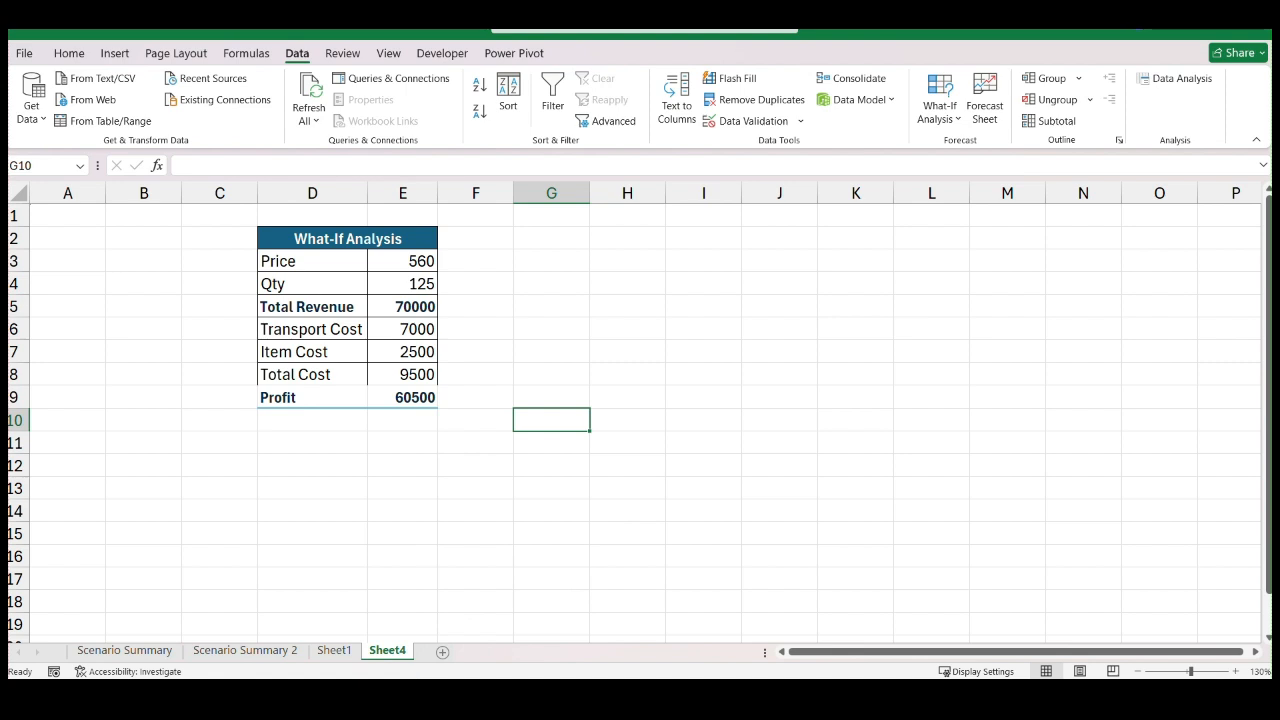
# Copy A1:Q11 from the Date Table sheet of the "07. Final what if analysis" workbook and paste it at A1 of a new Book1 worksheet
pyautogui.click(443, 652)
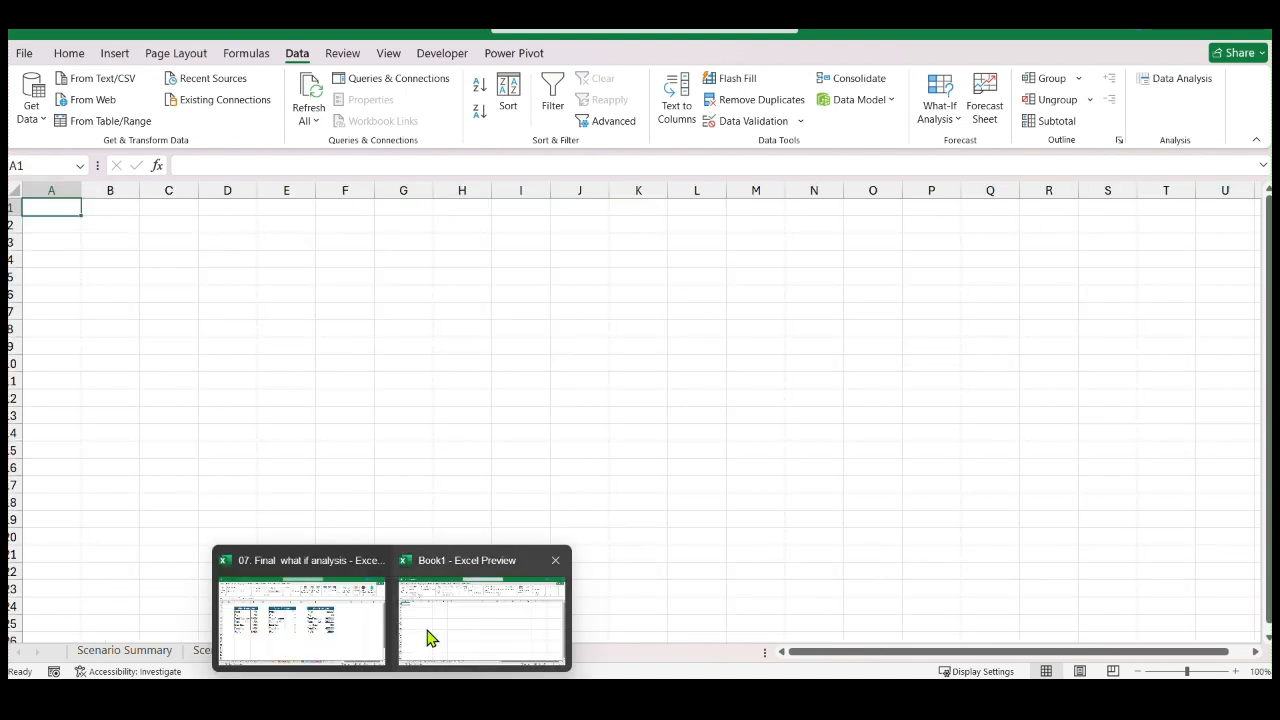
pyautogui.click(357, 618)
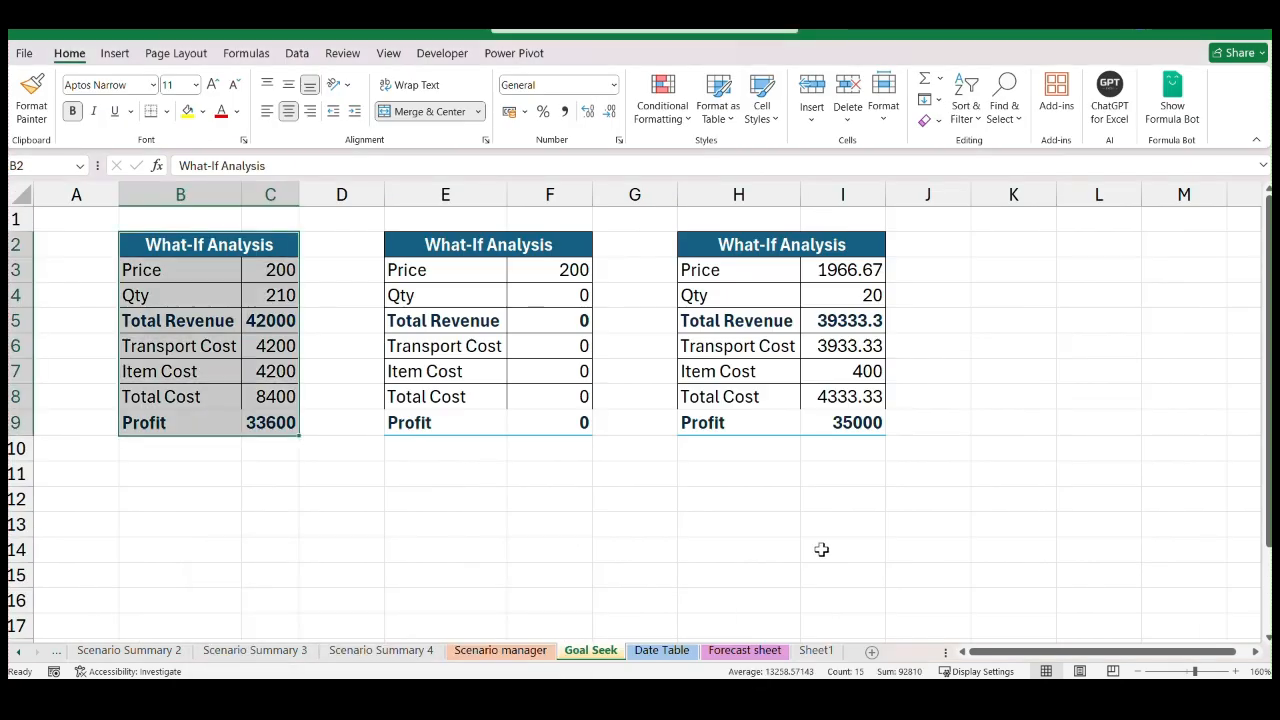
pyautogui.click(661, 650)
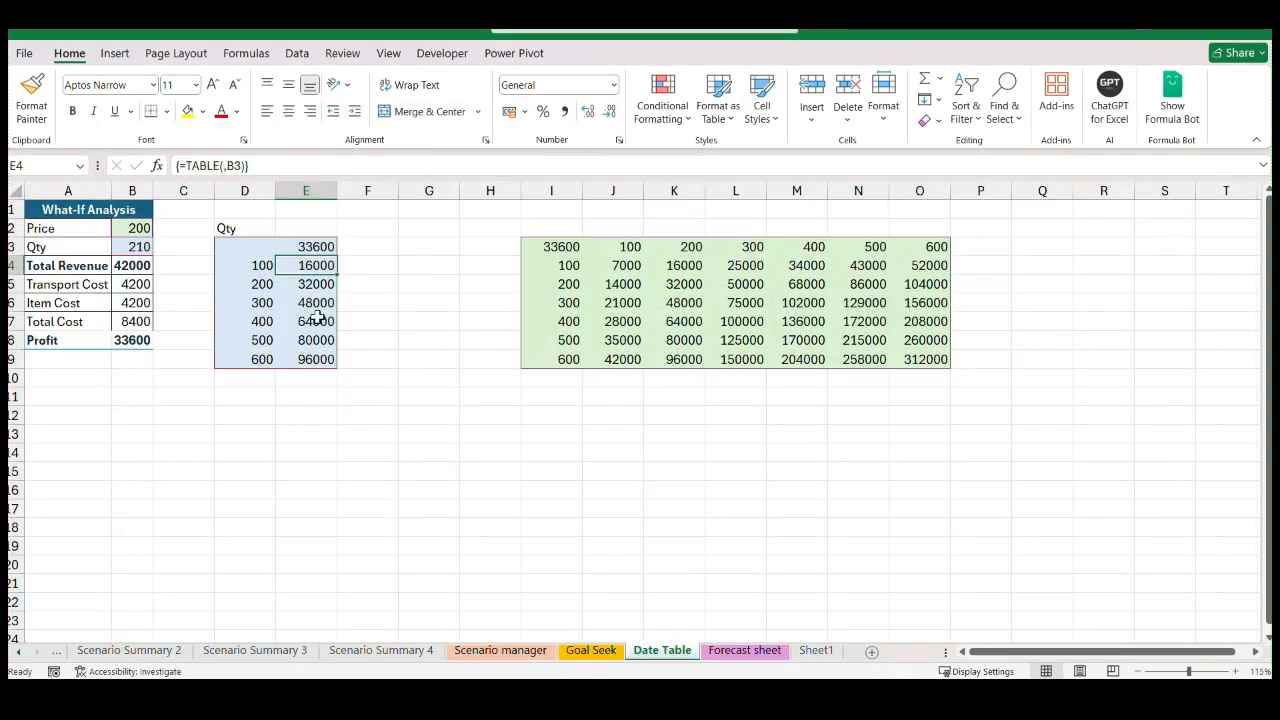
pyautogui.click(32, 214)
pyautogui.moveTo(32, 214); pyautogui.dragTo(1029, 413)
pyautogui.hotkey('ctrl', 'c')
pyautogui.hotkey('alt', 'Tab')
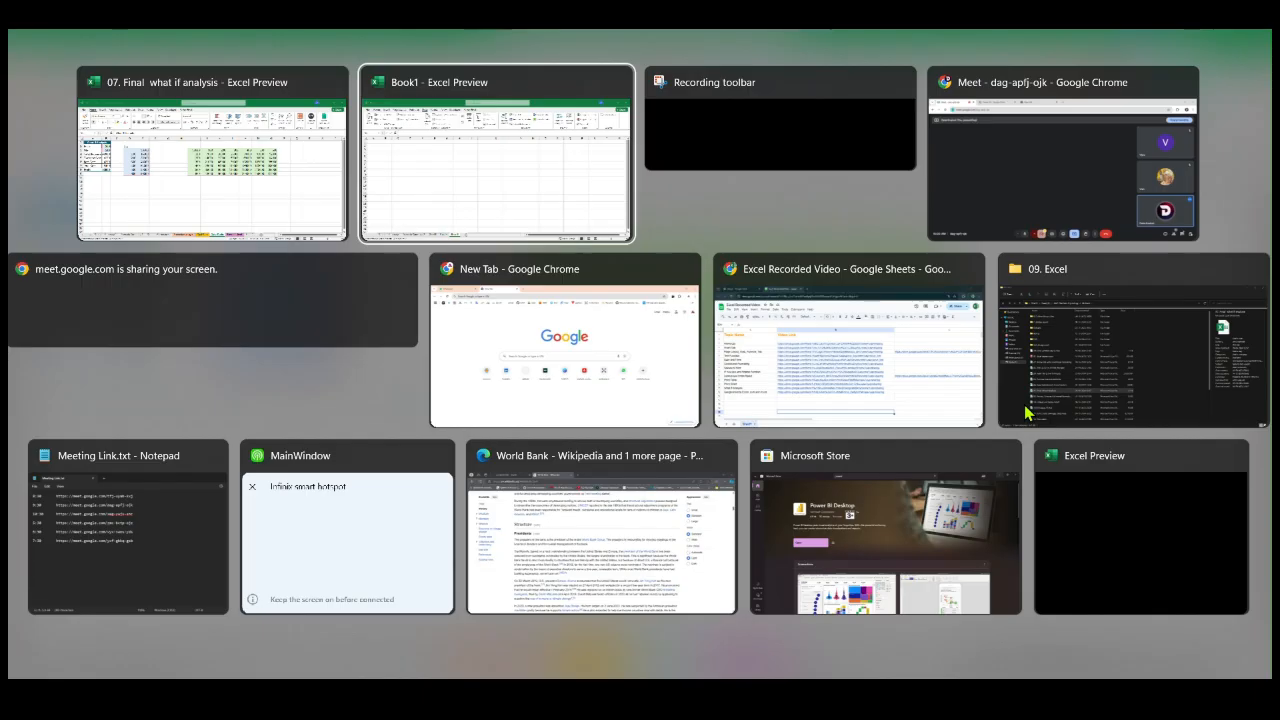
pyautogui.hotkey('ctrl', 'v')
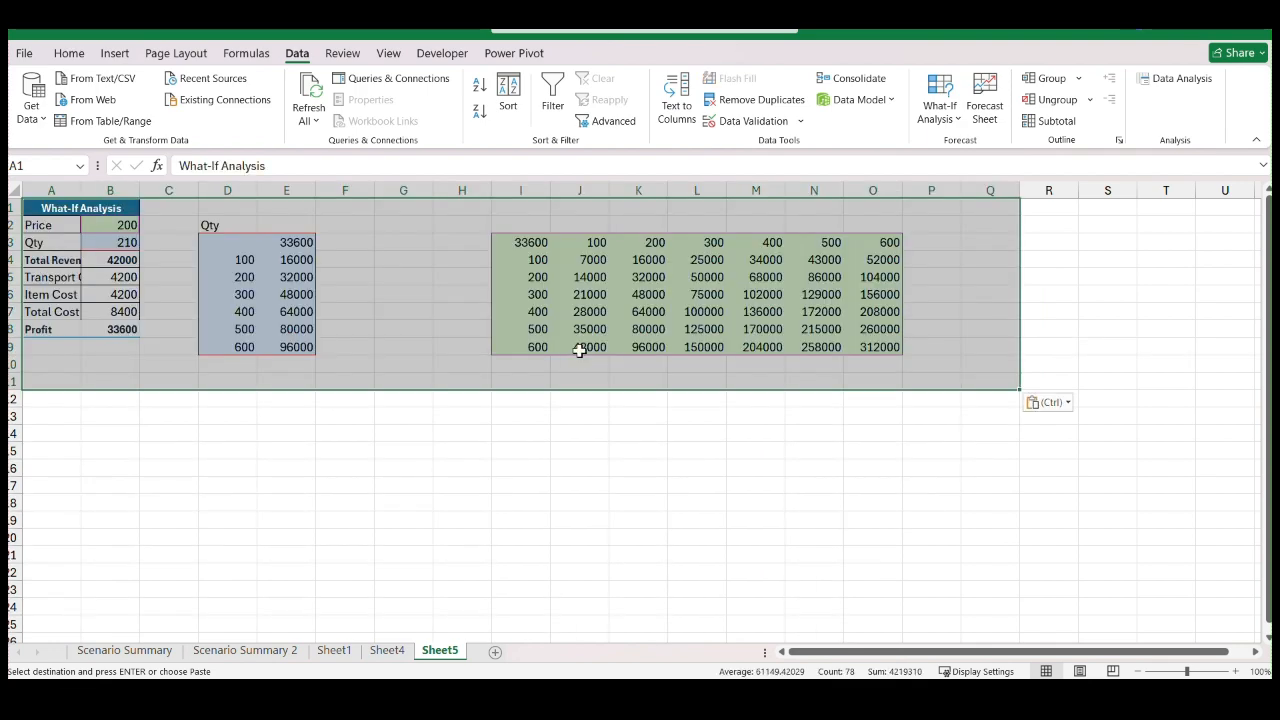
# Widen column A of the pasted sheet so the What-If Analysis row labels fit
pyautogui.click(345, 537)
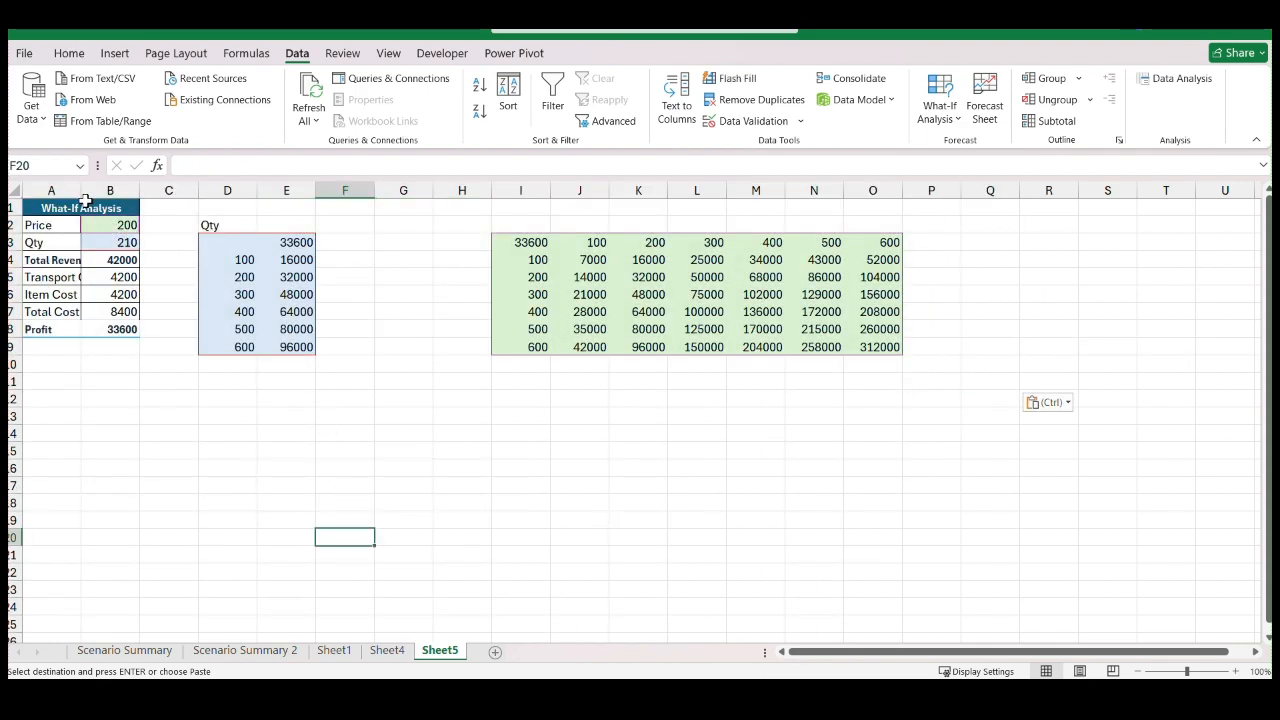
pyautogui.keyDown('ctrl'); pyautogui.scroll(1, 93, 282); pyautogui.keyUp('ctrl')
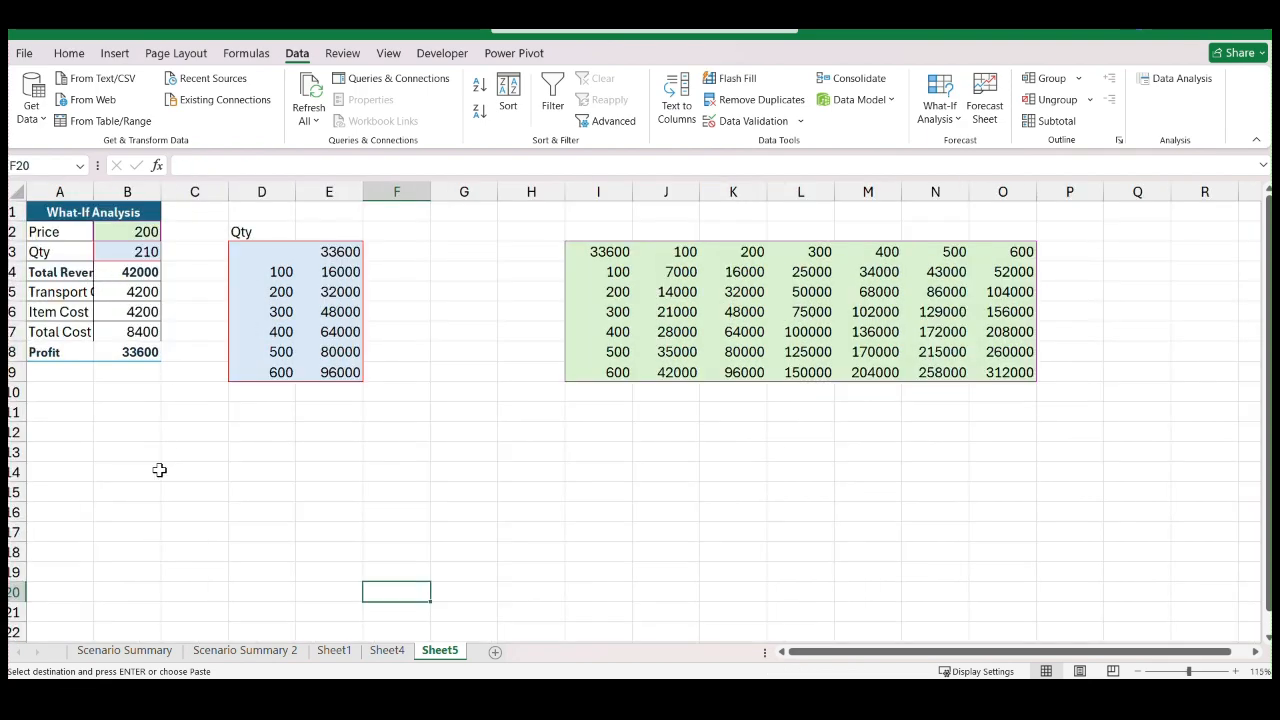
pyautogui.click(155, 468)
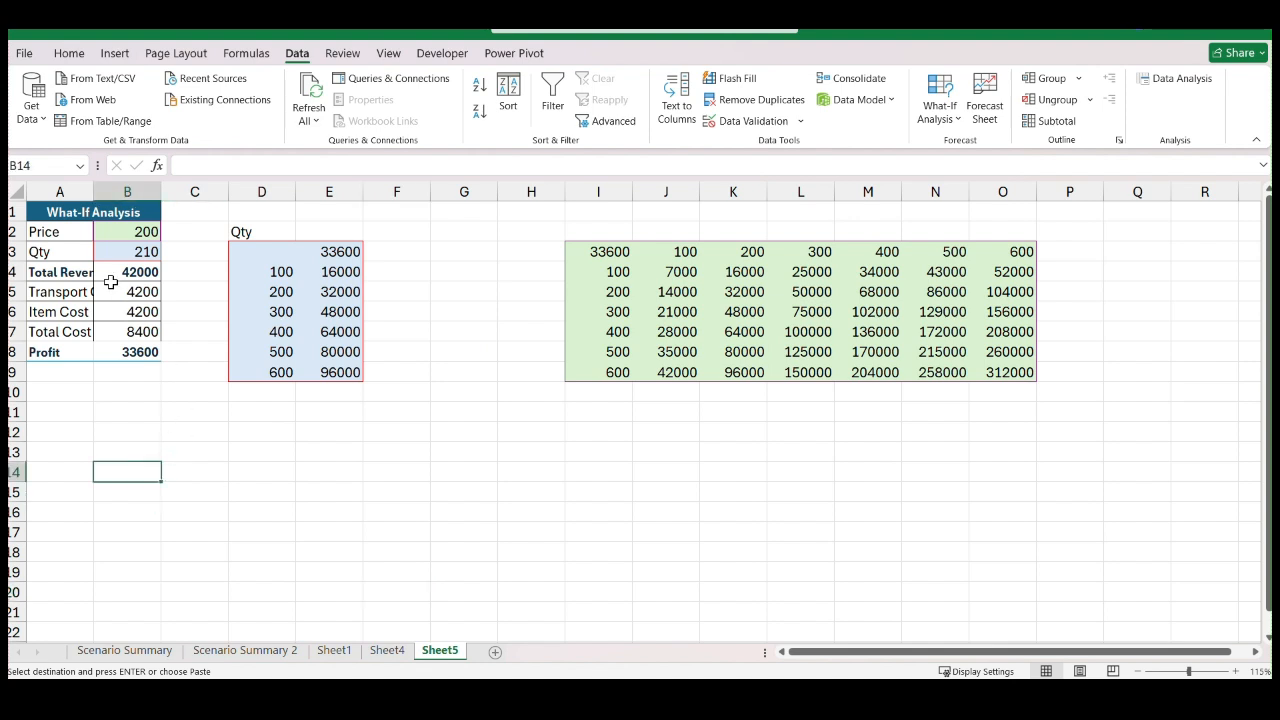
pyautogui.moveTo(96, 191); pyautogui.dragTo(124, 191)
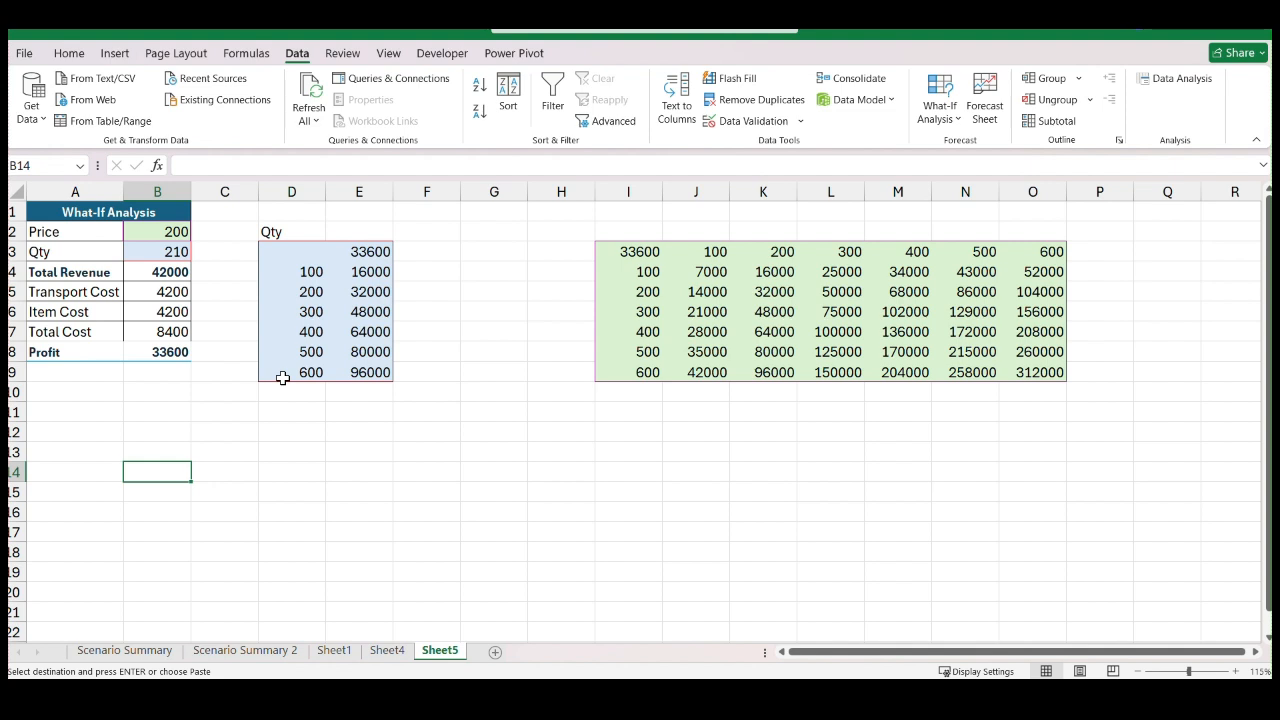
# Inspect the Qty label in D2 and the header cells E3 and D3 of the blue one-variable data table
pyautogui.click(271, 232)
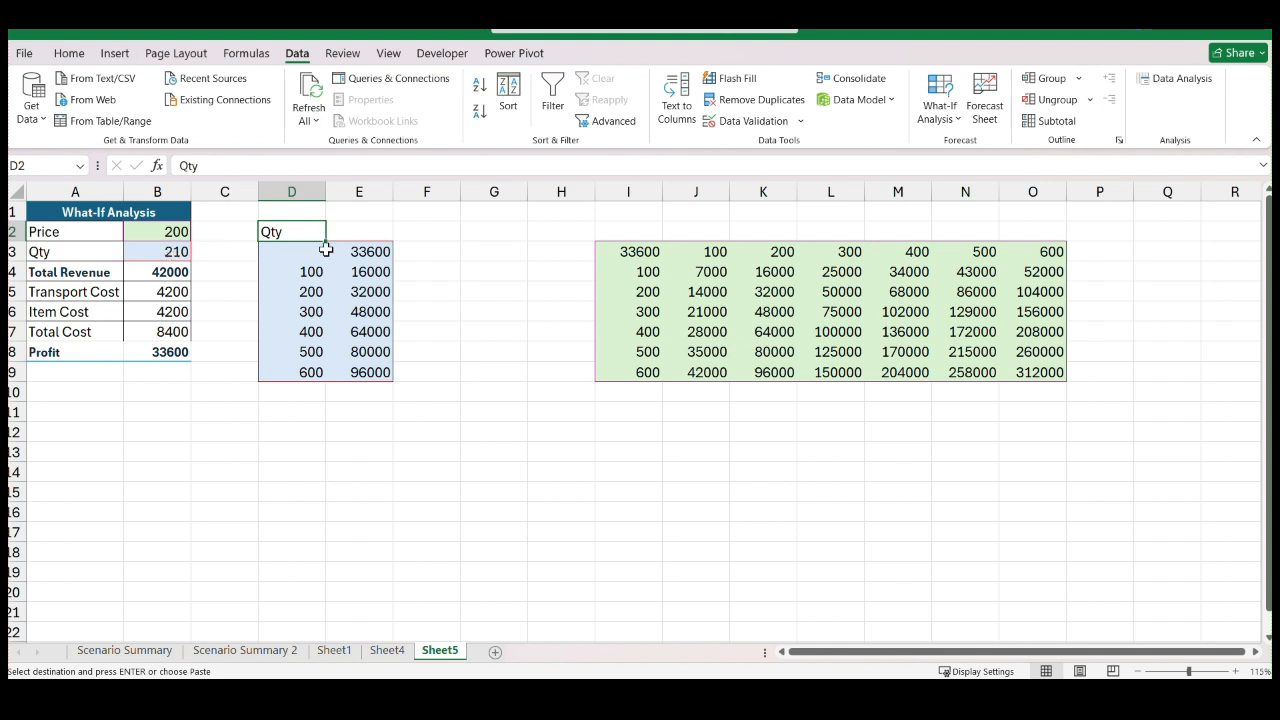
pyautogui.click(358, 254)
pyautogui.click(312, 256)
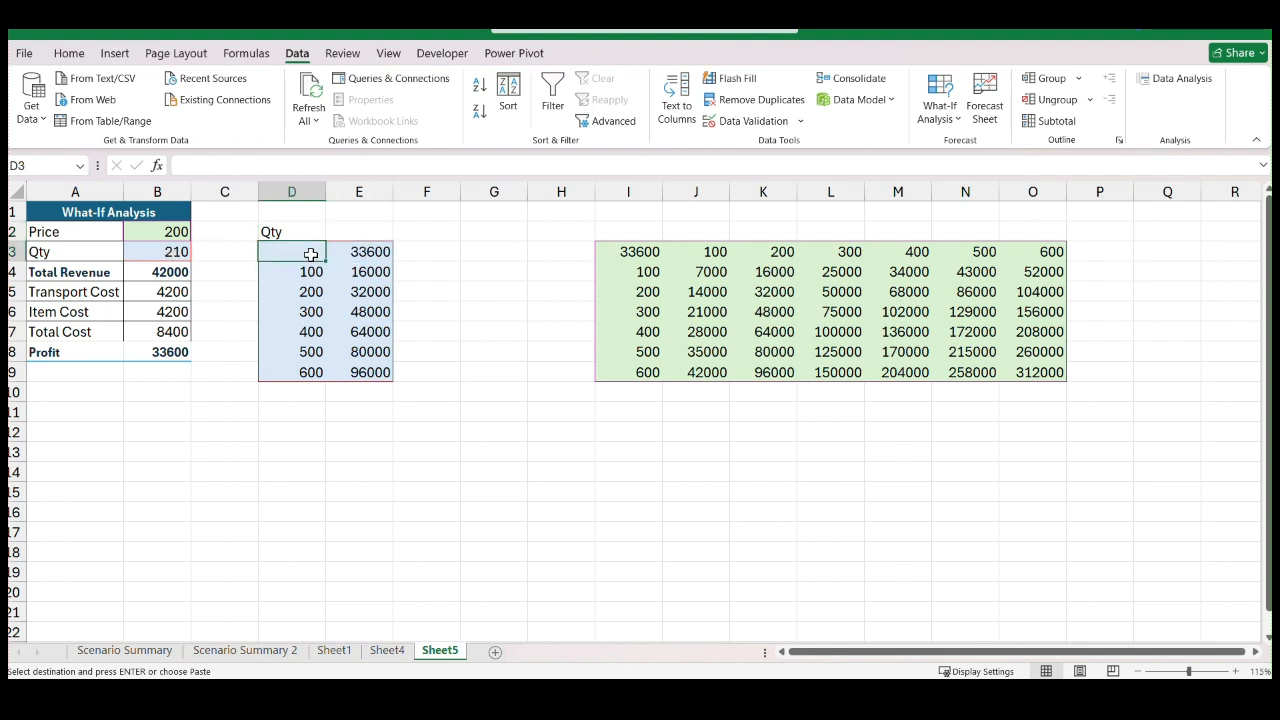
# Examine the profit formula in E3, the Qty label, and the quantity and result cells of the blue one-variable data table
pyautogui.press('Tab')
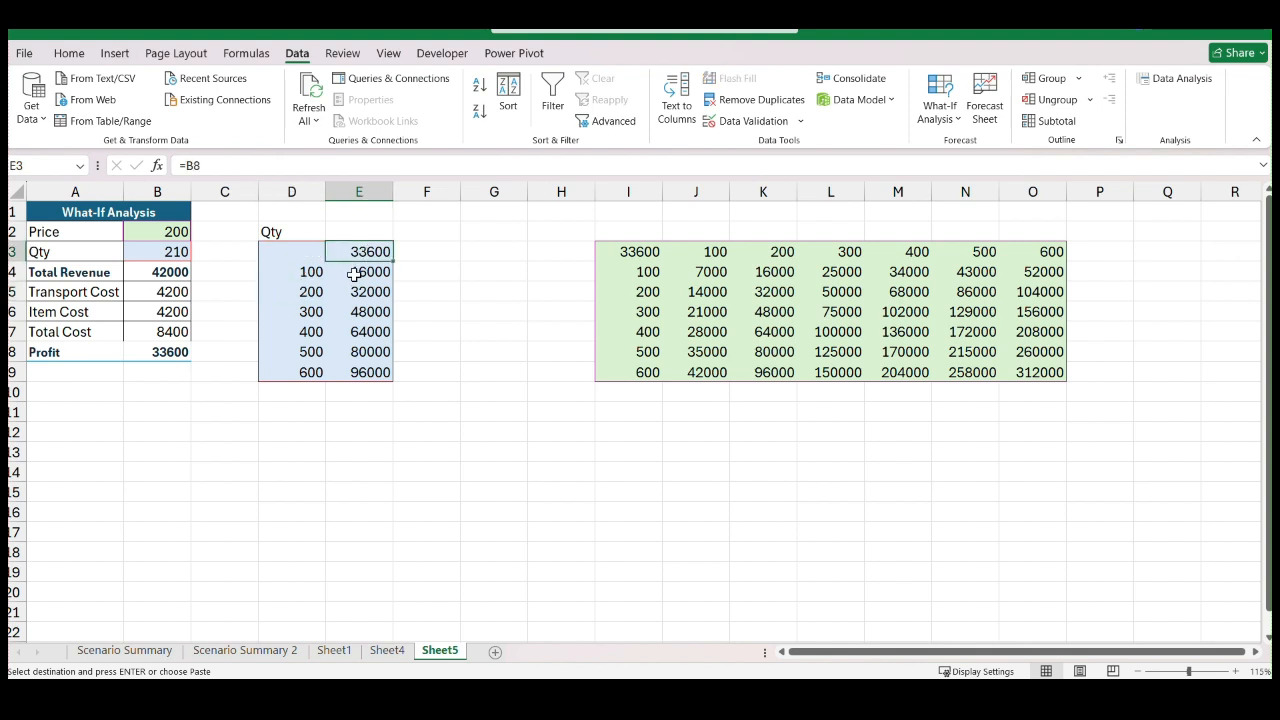
pyautogui.press('Return')
pyautogui.hotkey('shift', 'Tab')
pyautogui.press('Tab')
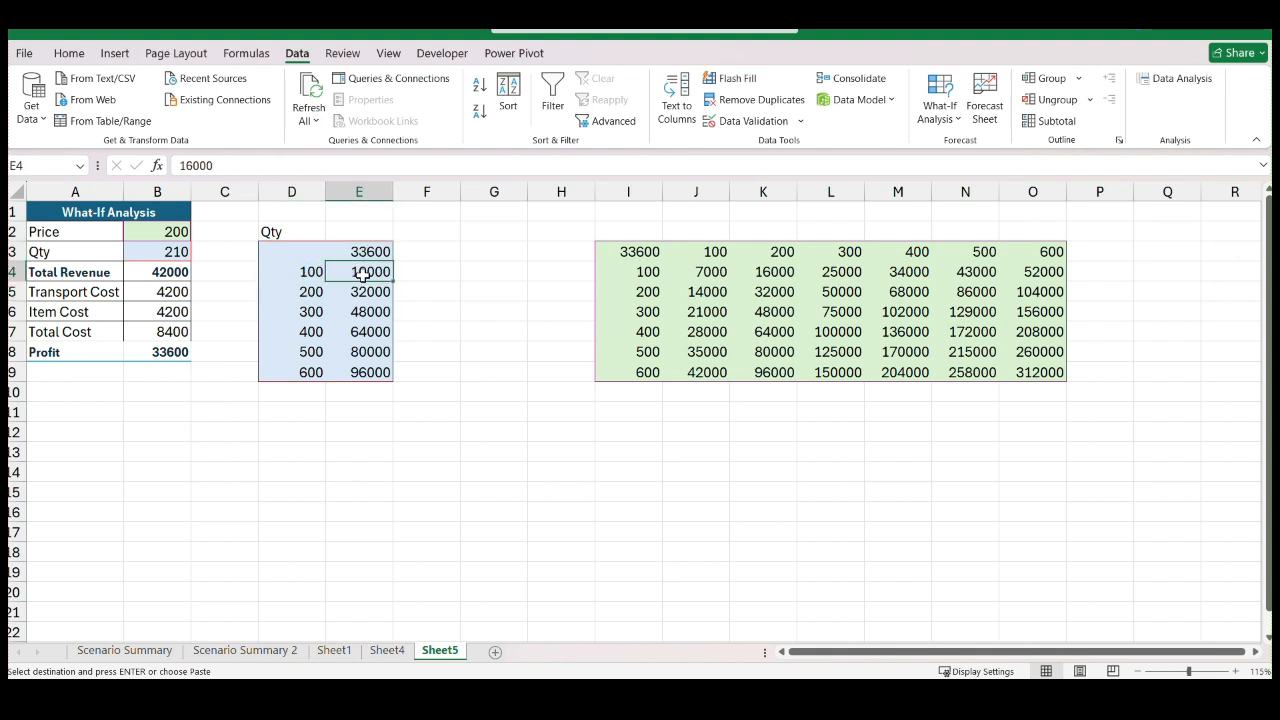
pyautogui.click(298, 234)
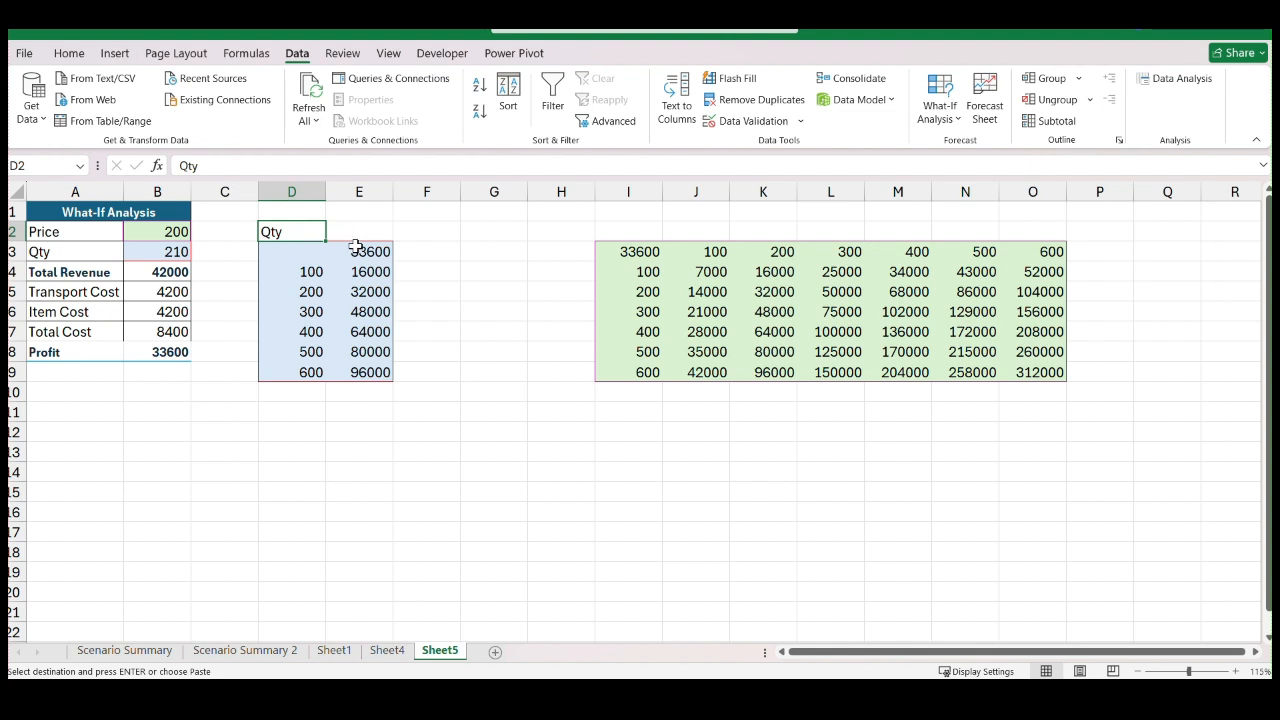
pyautogui.click(357, 247)
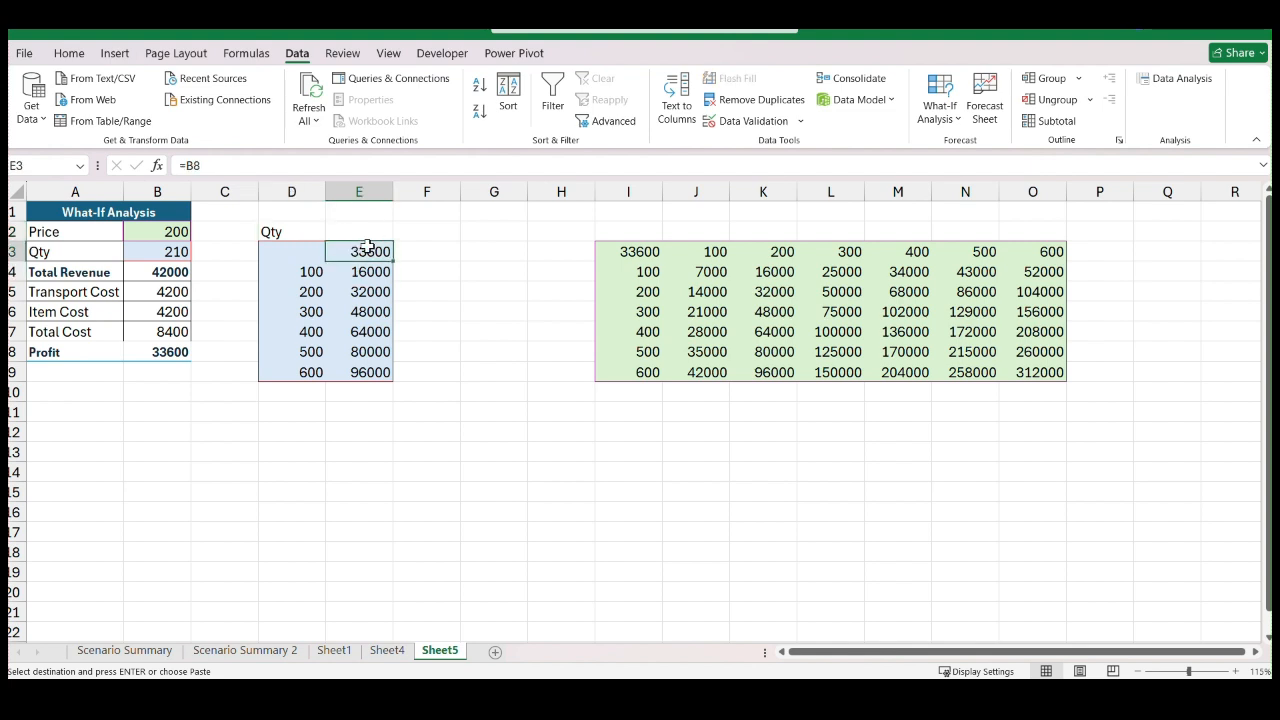
pyautogui.press('Return')
pyautogui.press('Return')
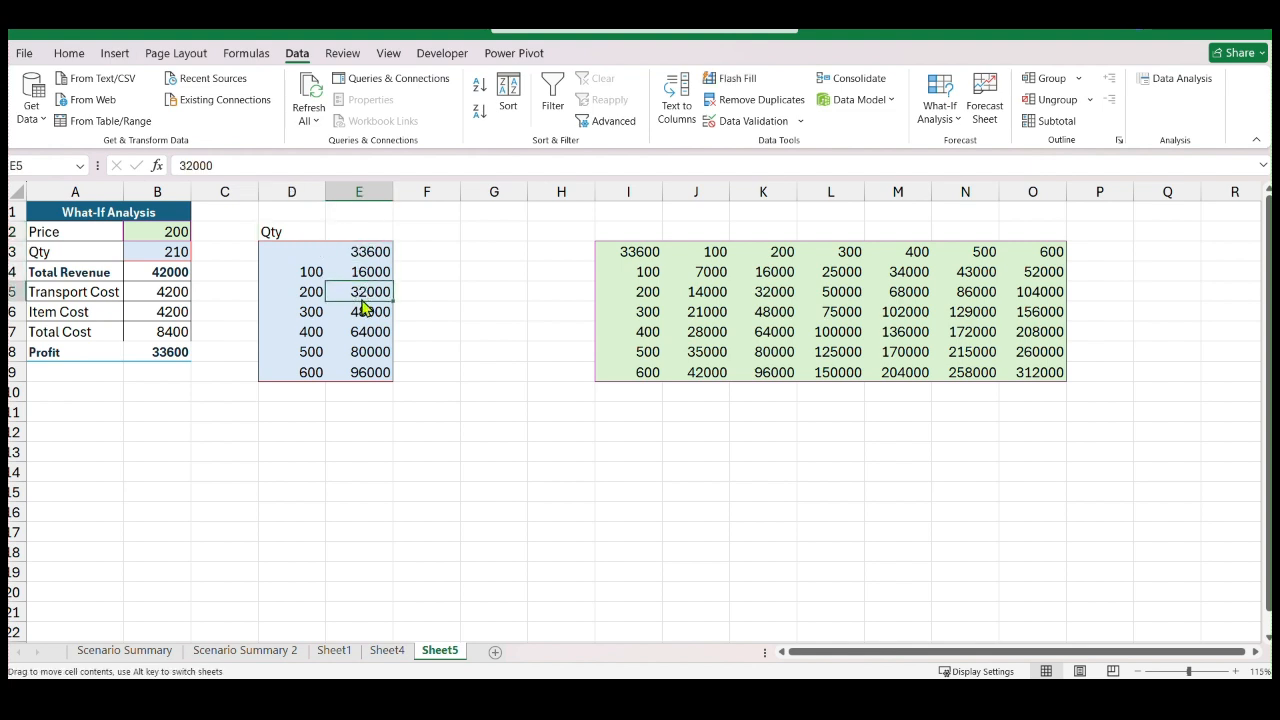
pyautogui.click(310, 297)
pyautogui.click(367, 274)
# Enter the label QTY in D13 and the first quantity, 100, in D14 below it
pyautogui.click(291, 466)
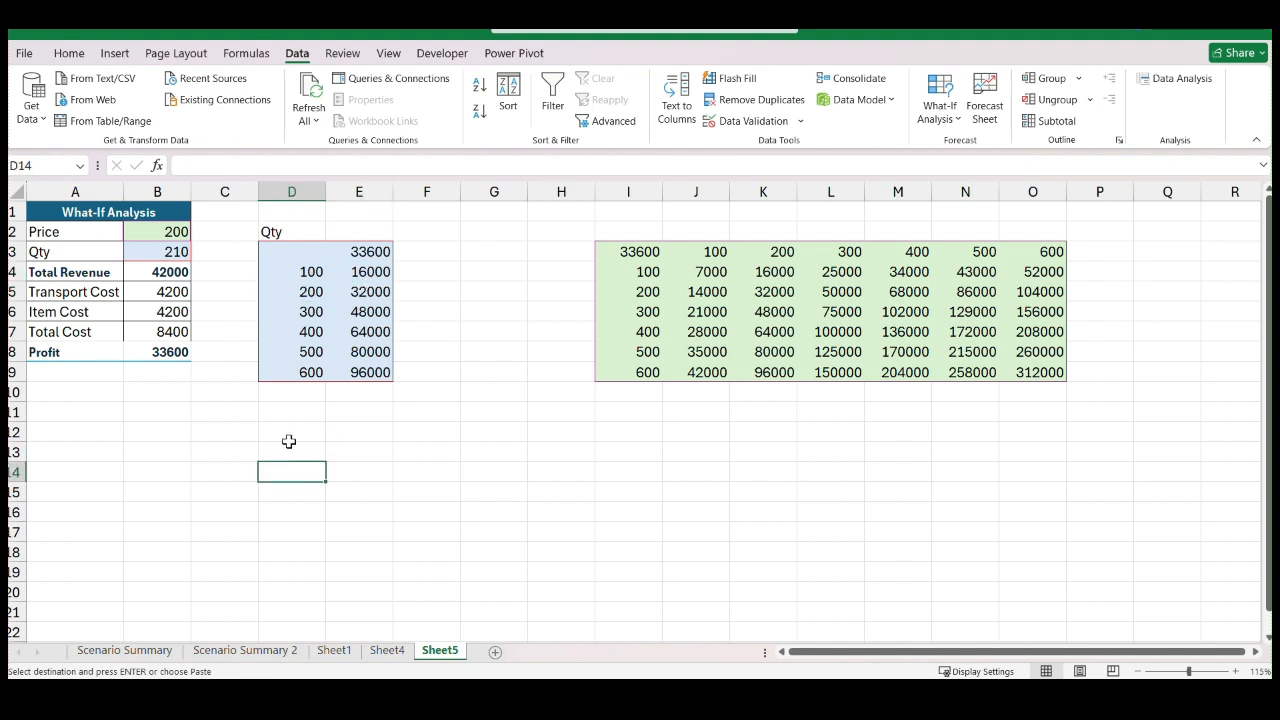
pyautogui.click(283, 453)
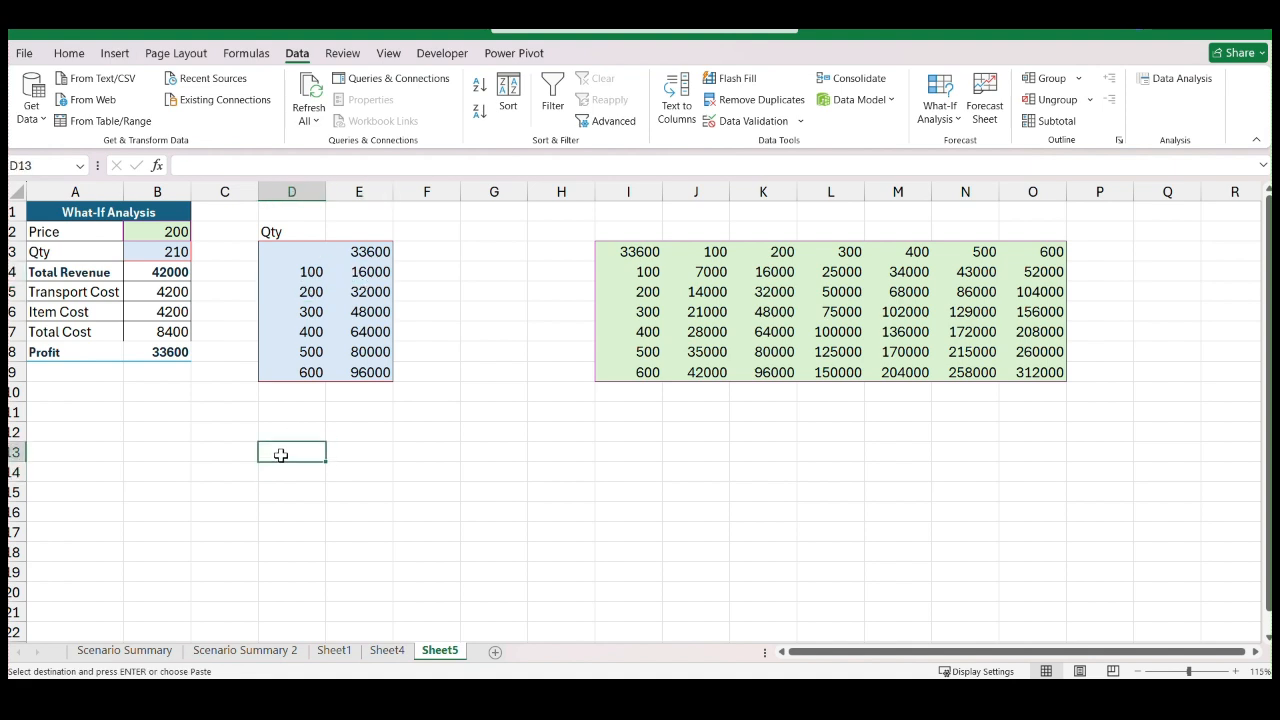
pyautogui.write('QTY')
pyautogui.click(350, 470)
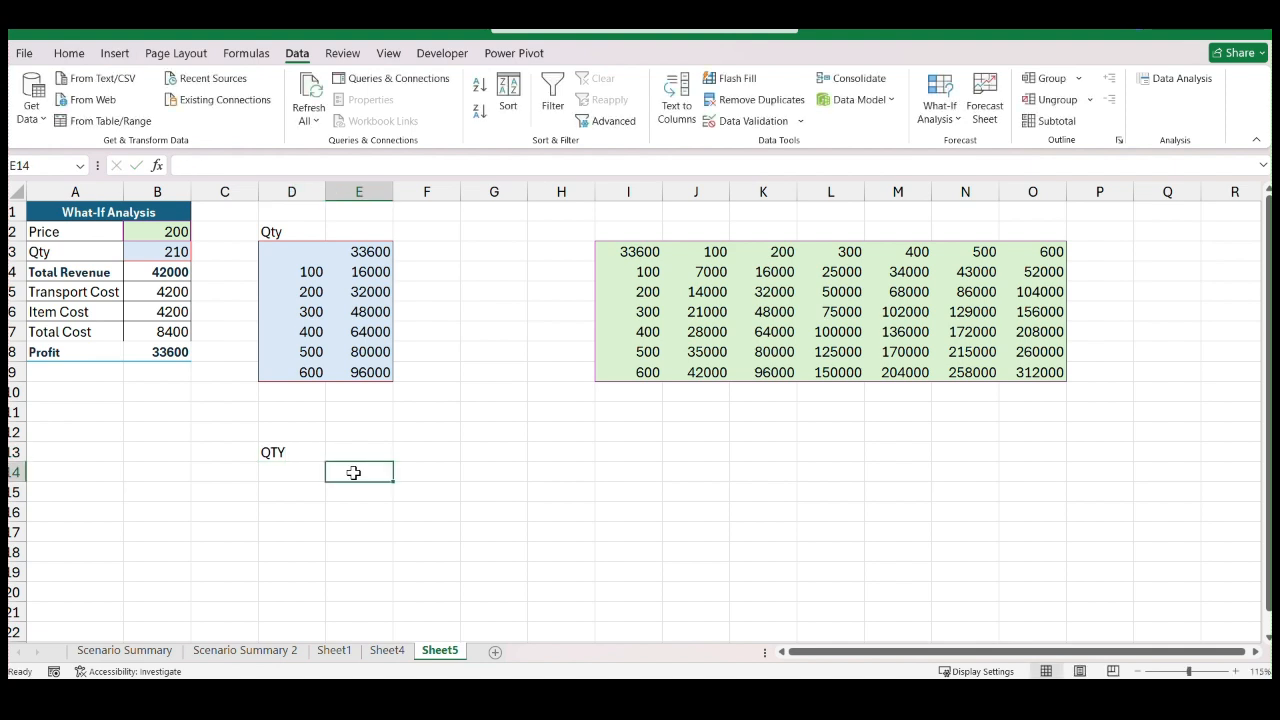
pyautogui.click(291, 469)
pyautogui.write('100')
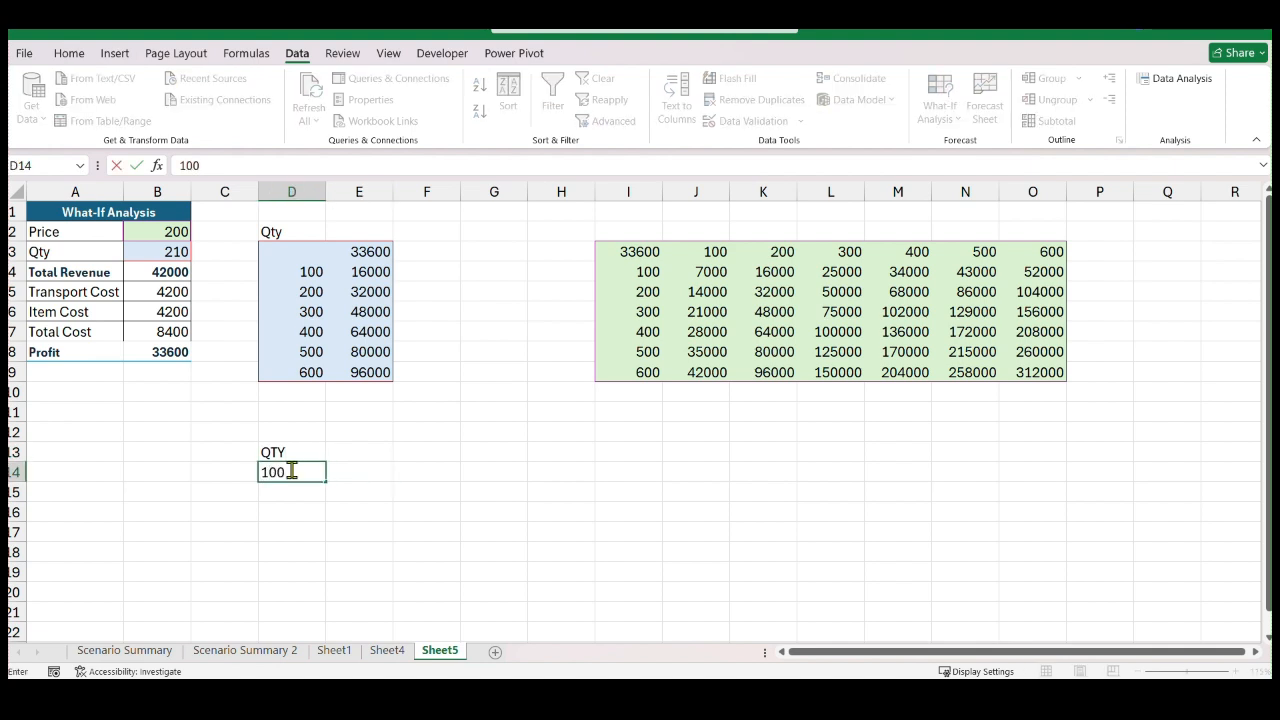
pyautogui.press('Return')
# Build the quantity series in D14:D21 from 100 to 800 in increments of 100
pyautogui.click(293, 471)
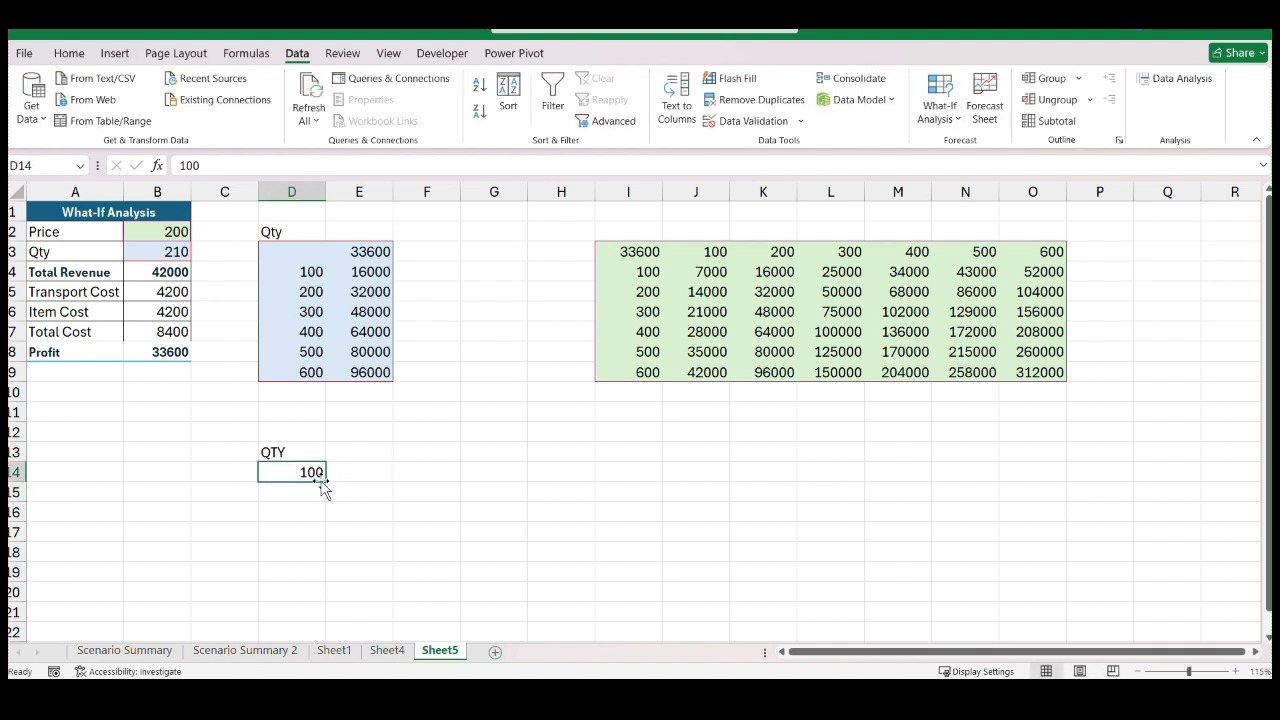
pyautogui.moveTo(322, 482); pyautogui.dragTo(317, 514)
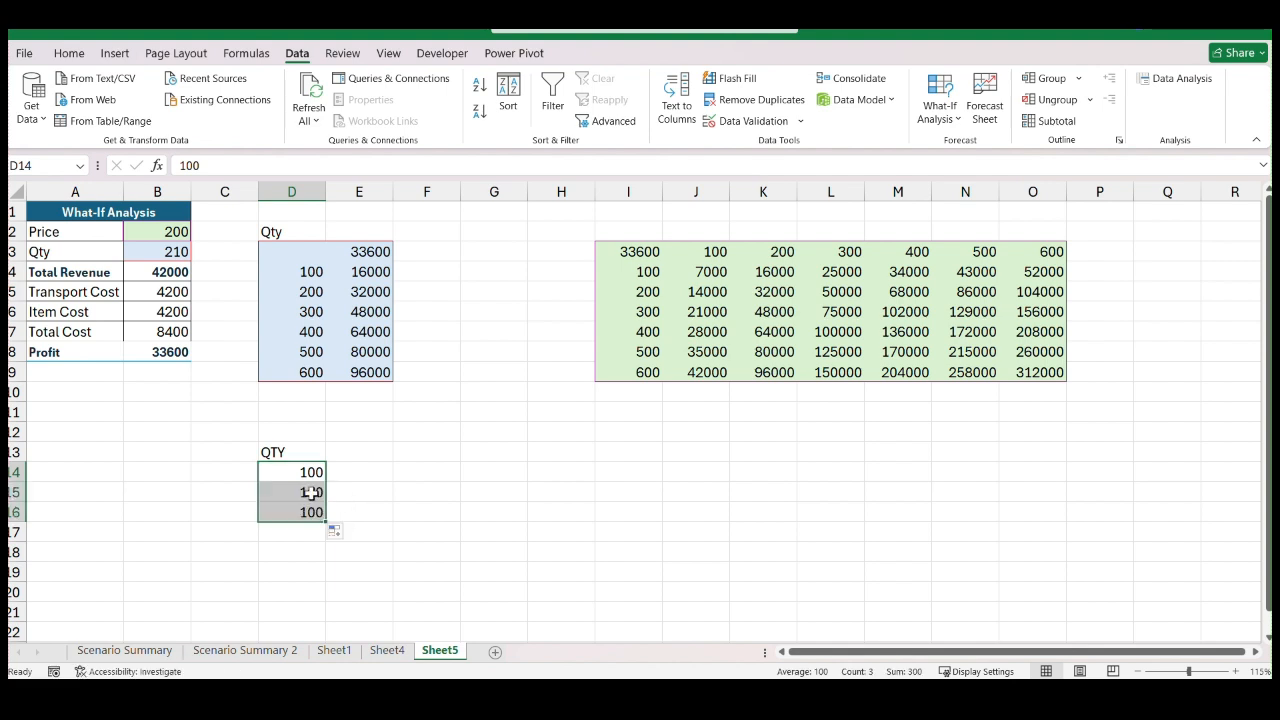
pyautogui.click(312, 492)
pyautogui.doubleClick(312, 492)
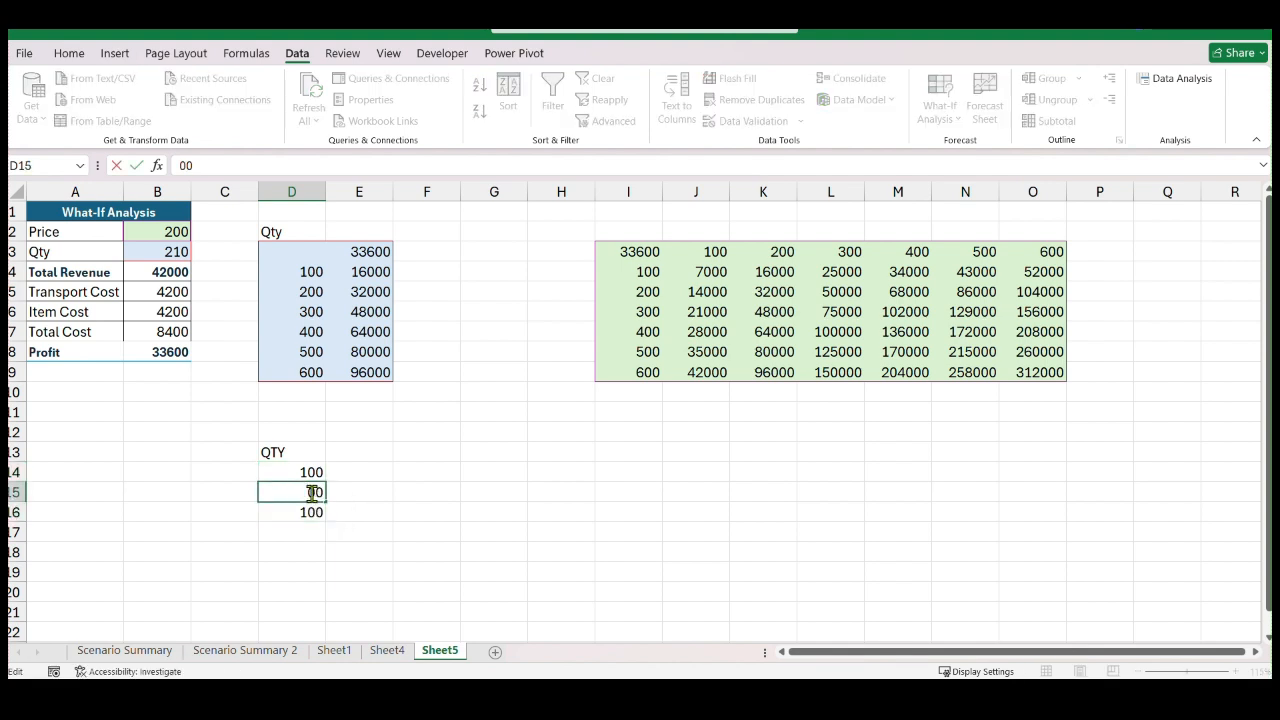
pyautogui.doubleClick(307, 513)
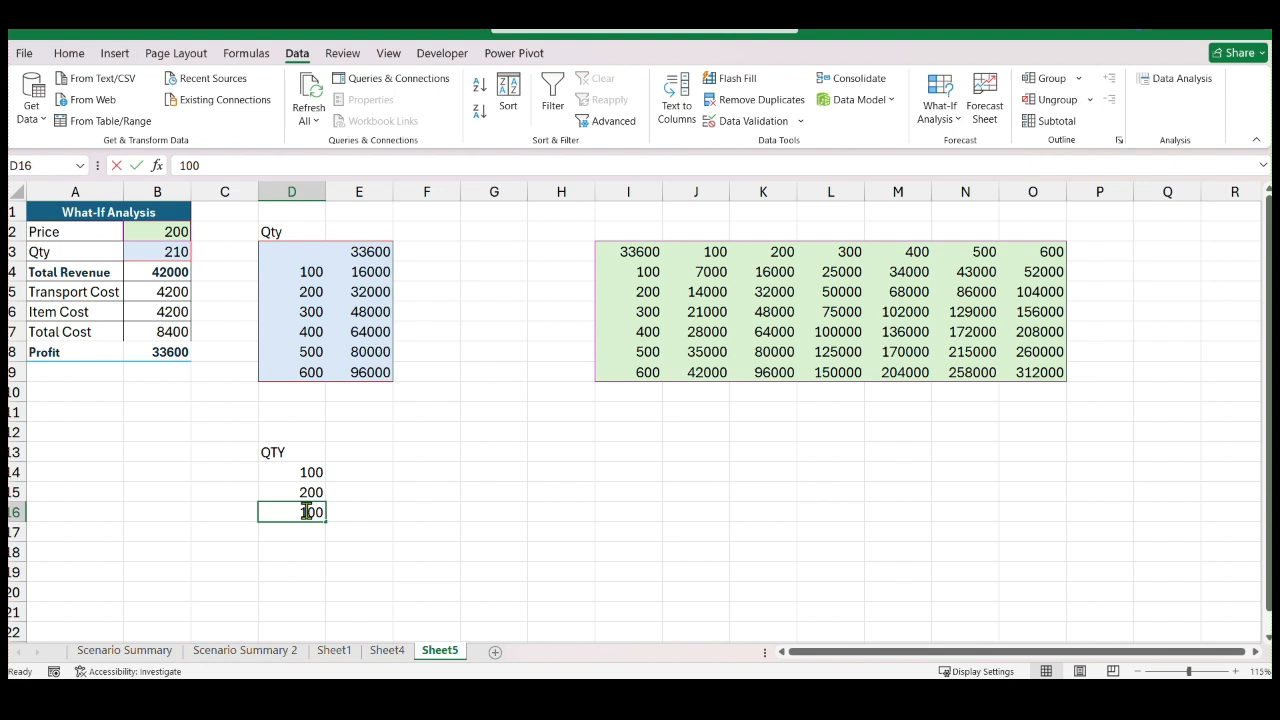
pyautogui.moveTo(466, 509); pyautogui.dragTo(430, 510)
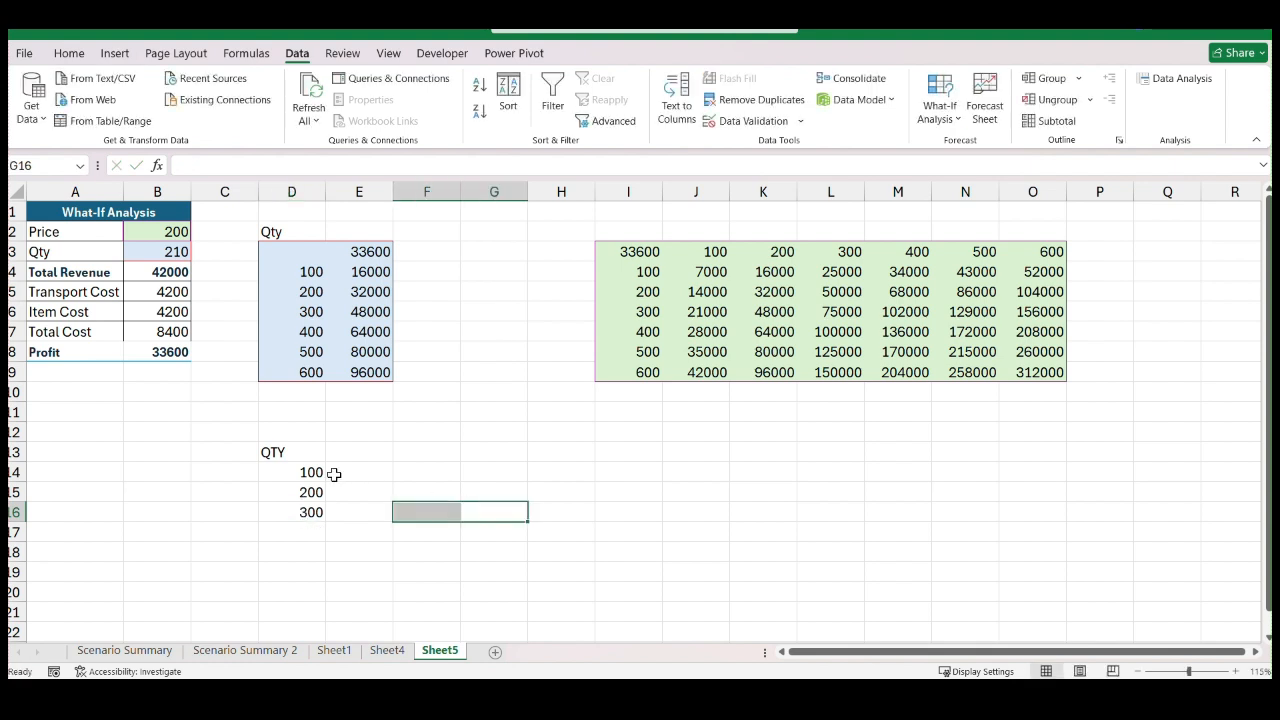
pyautogui.moveTo(312, 474); pyautogui.dragTo(324, 620)
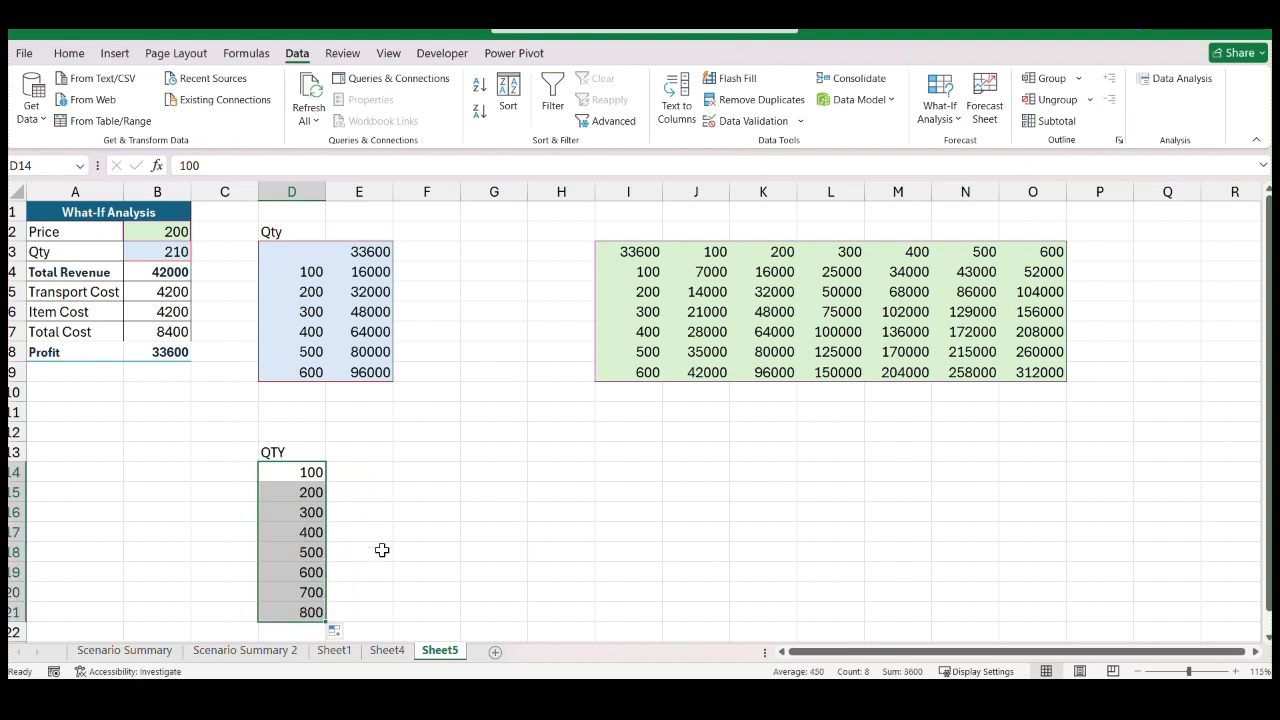
pyautogui.click(397, 515)
# Move the QTY label from D13 up to D12, leaving an empty row above the quantities
pyautogui.scroll(-1, 354, 494)
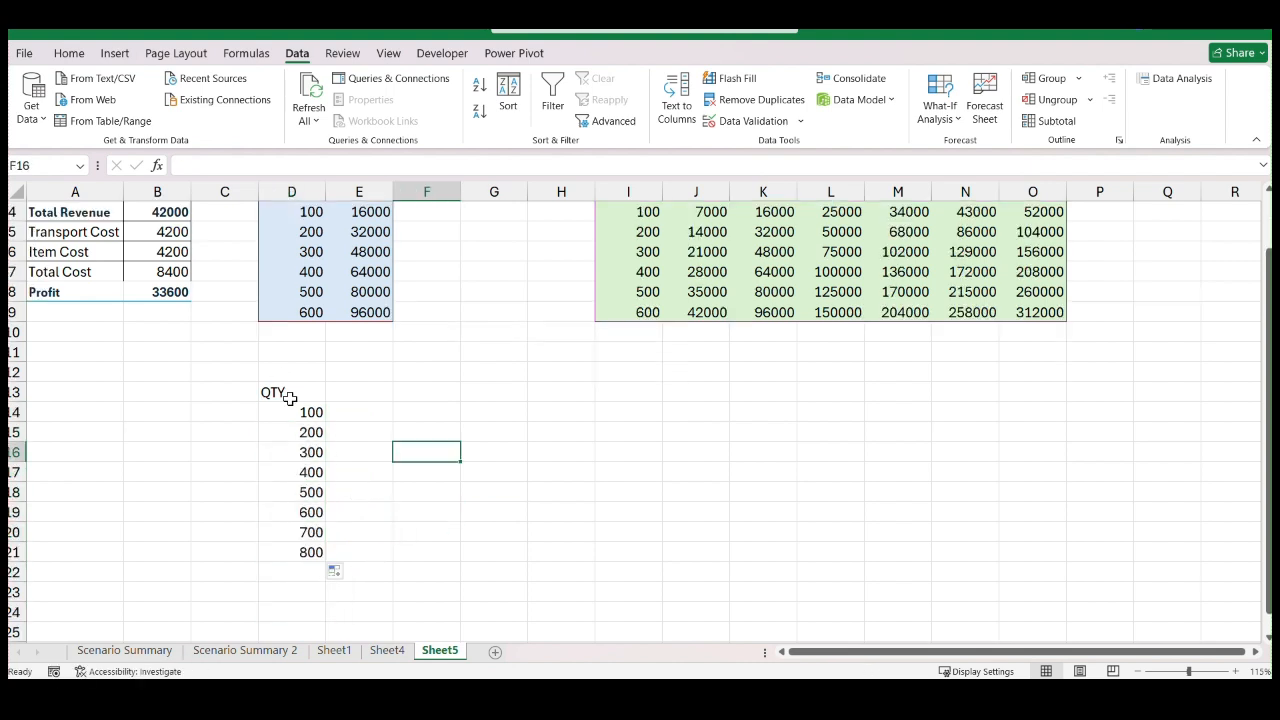
pyautogui.click(289, 395)
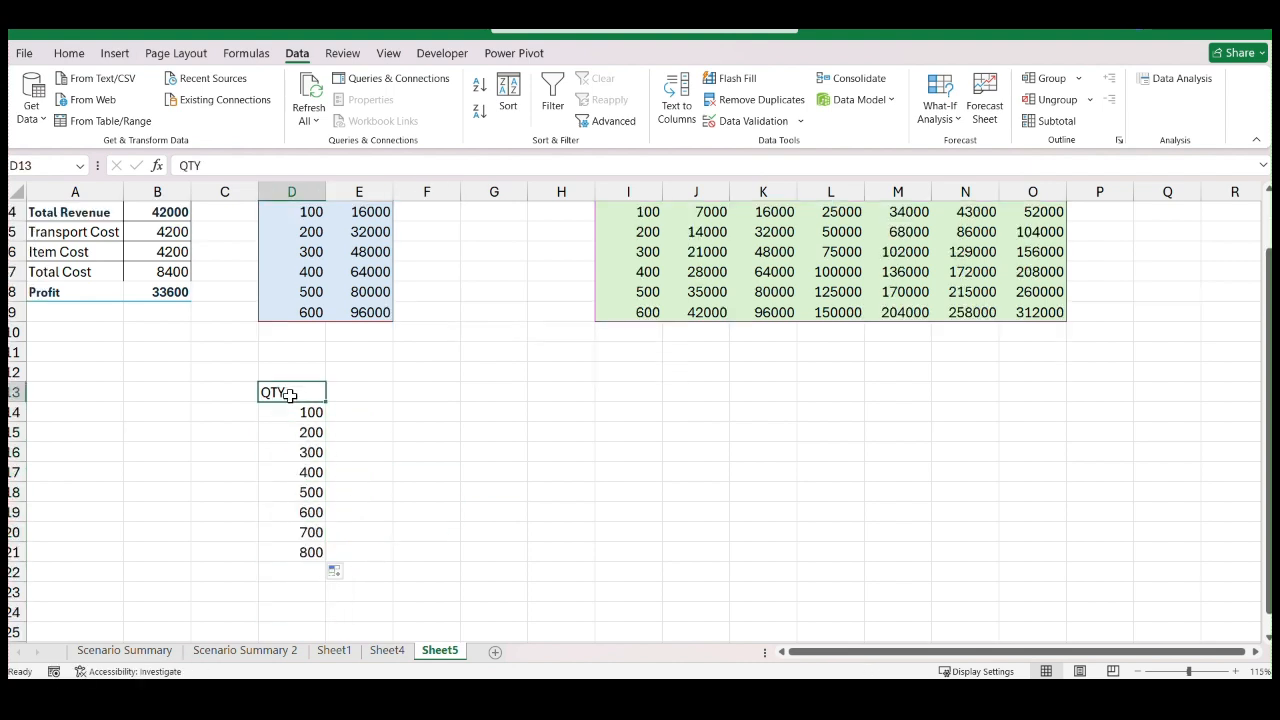
pyautogui.moveTo(289, 395); pyautogui.dragTo(292, 367)
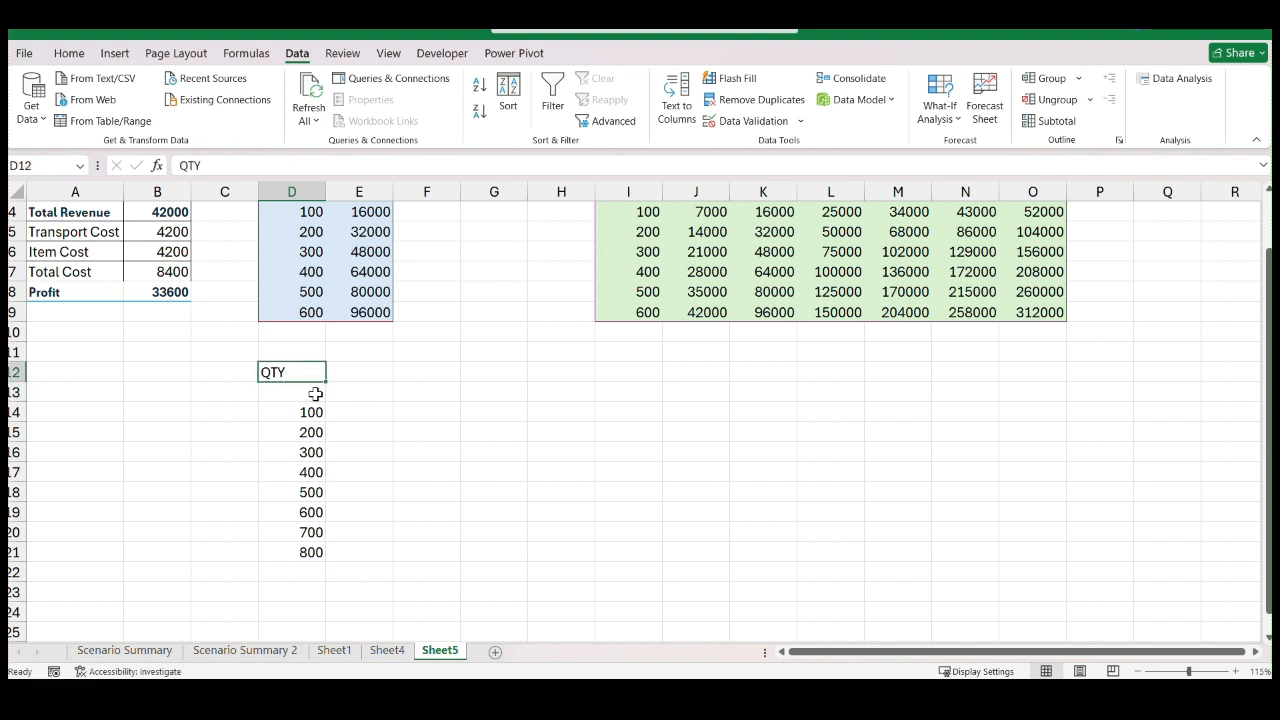
# Enter the formula =B8 in E13 to reference the Profit cell
pyautogui.click(373, 396)
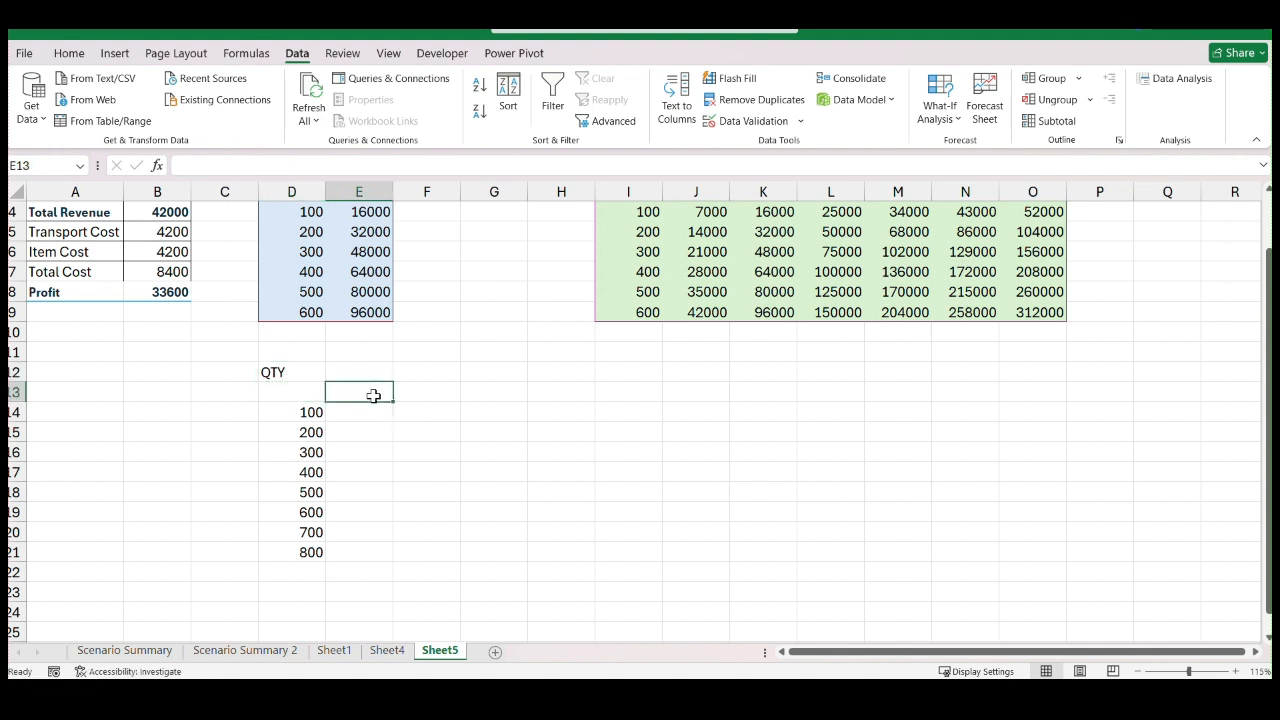
pyautogui.write('=')
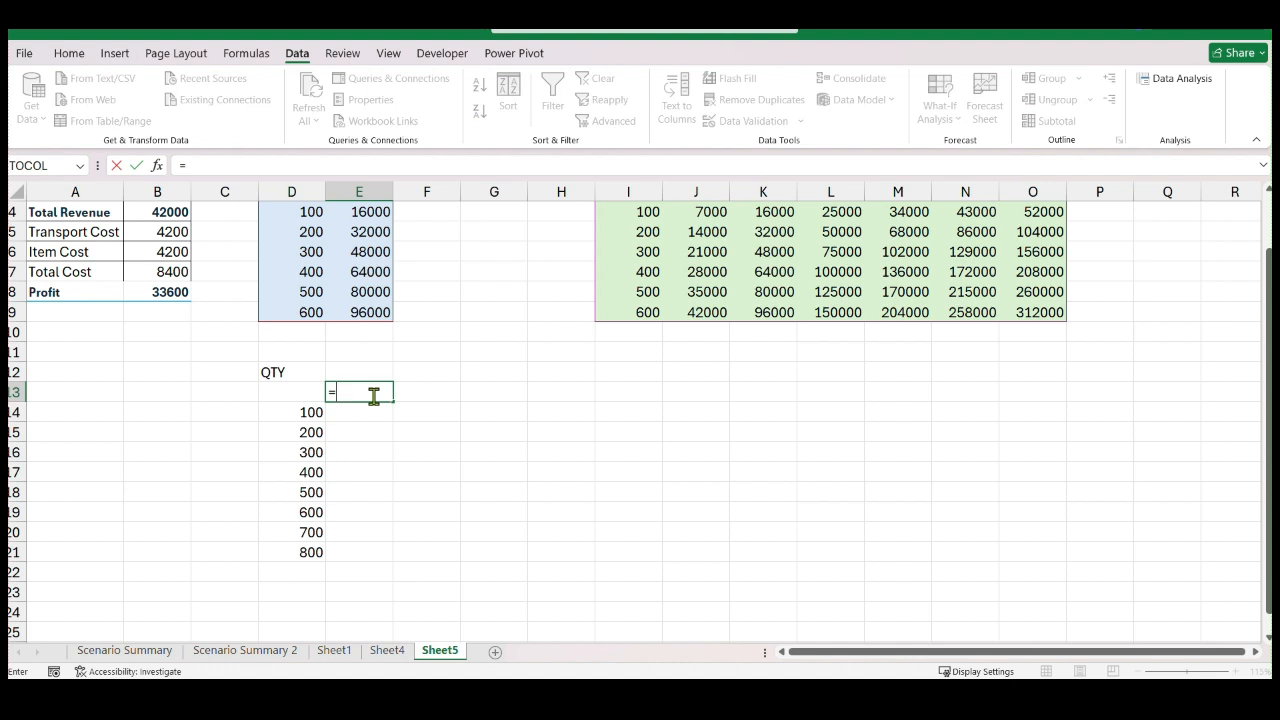
pyautogui.scroll(1, 373, 396)
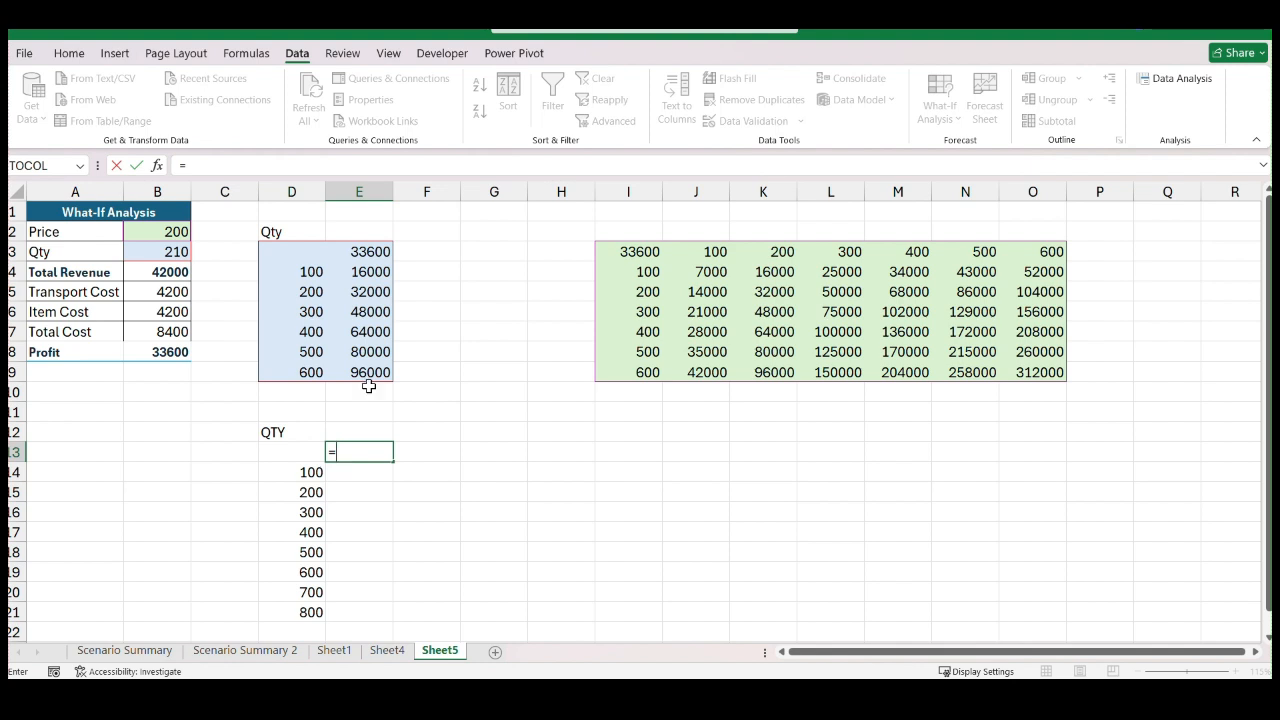
pyautogui.click(172, 352)
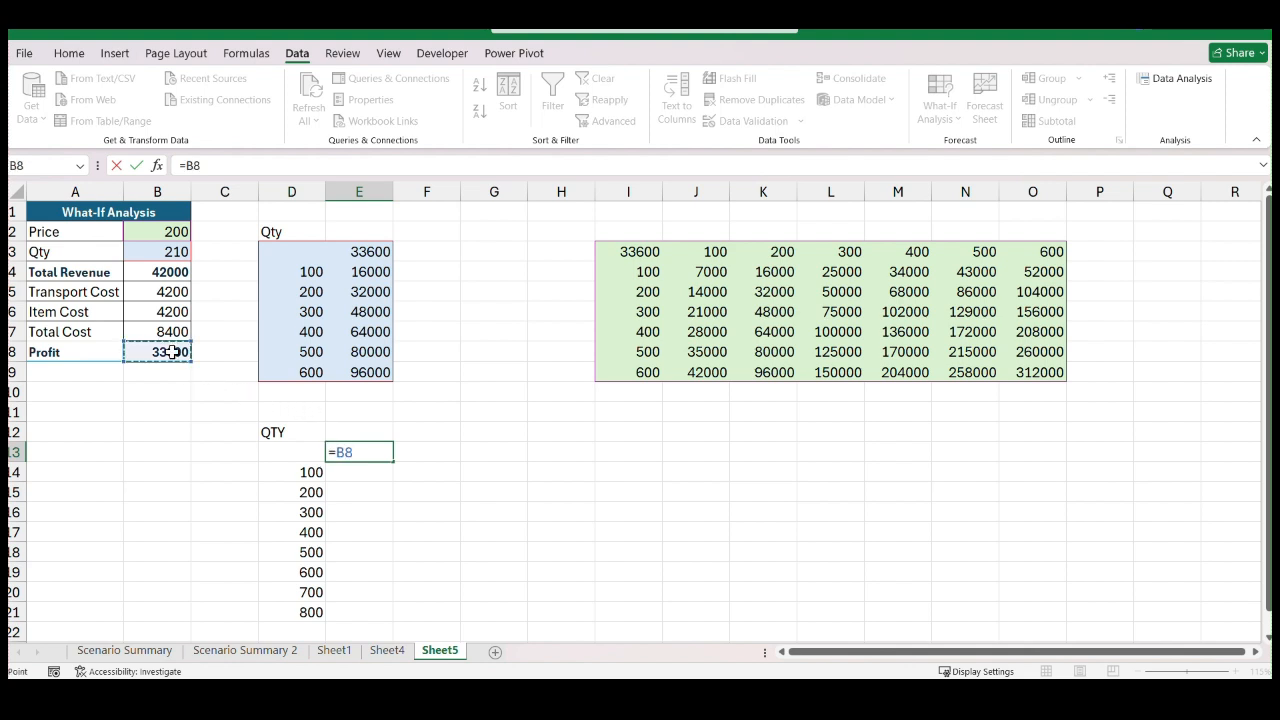
pyautogui.press('Return')
pyautogui.scroll(-2, 380, 368)
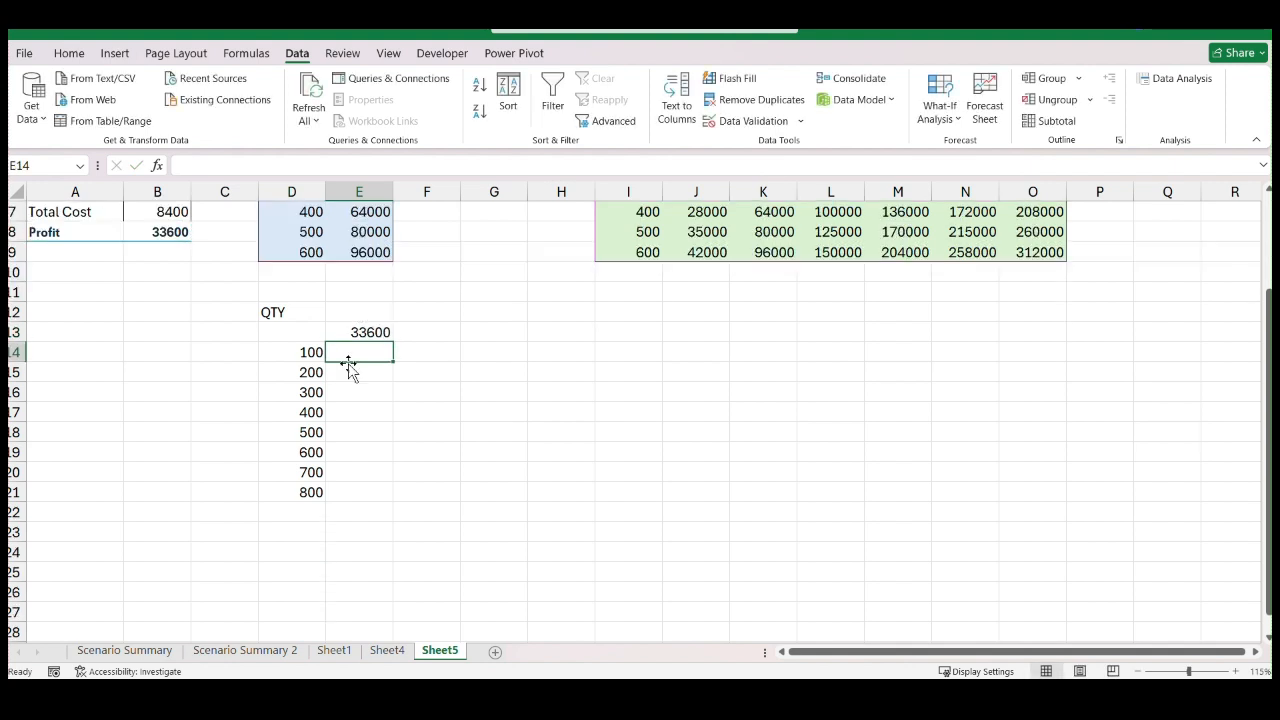
# Try filling the E13 profit formula down to E21, undo the fill, and clear E13
pyautogui.click(384, 334)
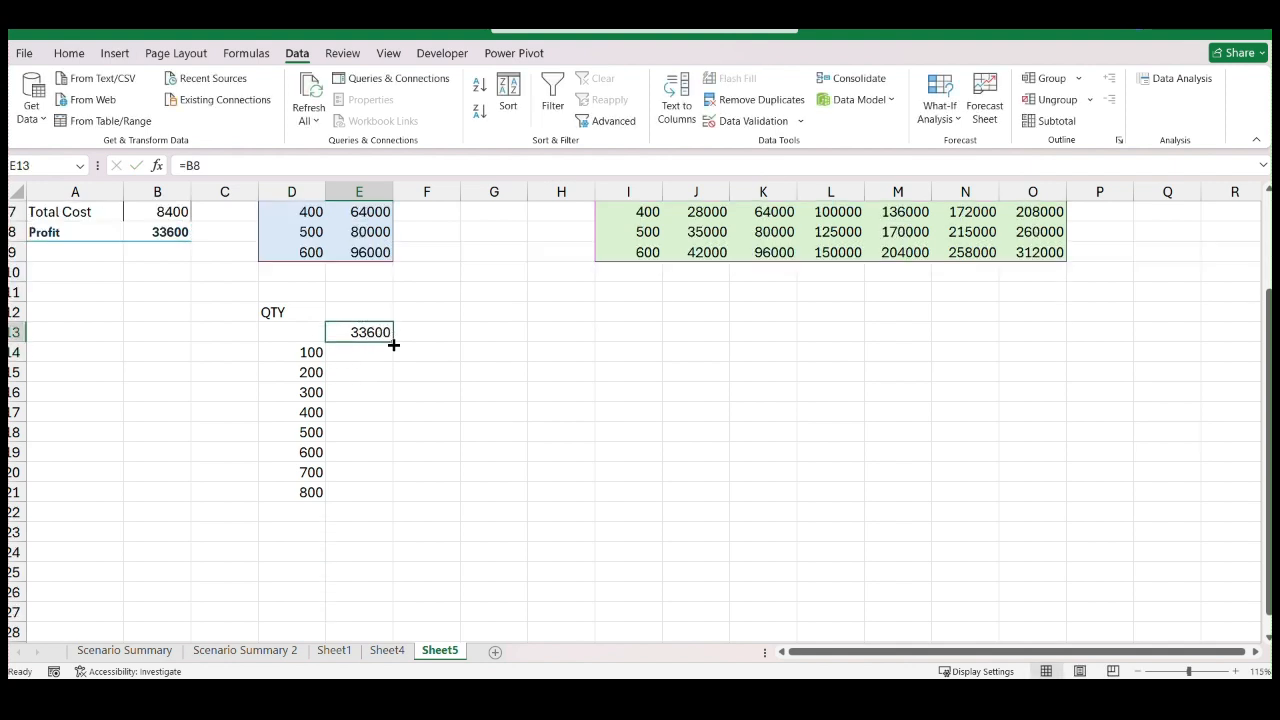
pyautogui.doubleClick(393, 340)
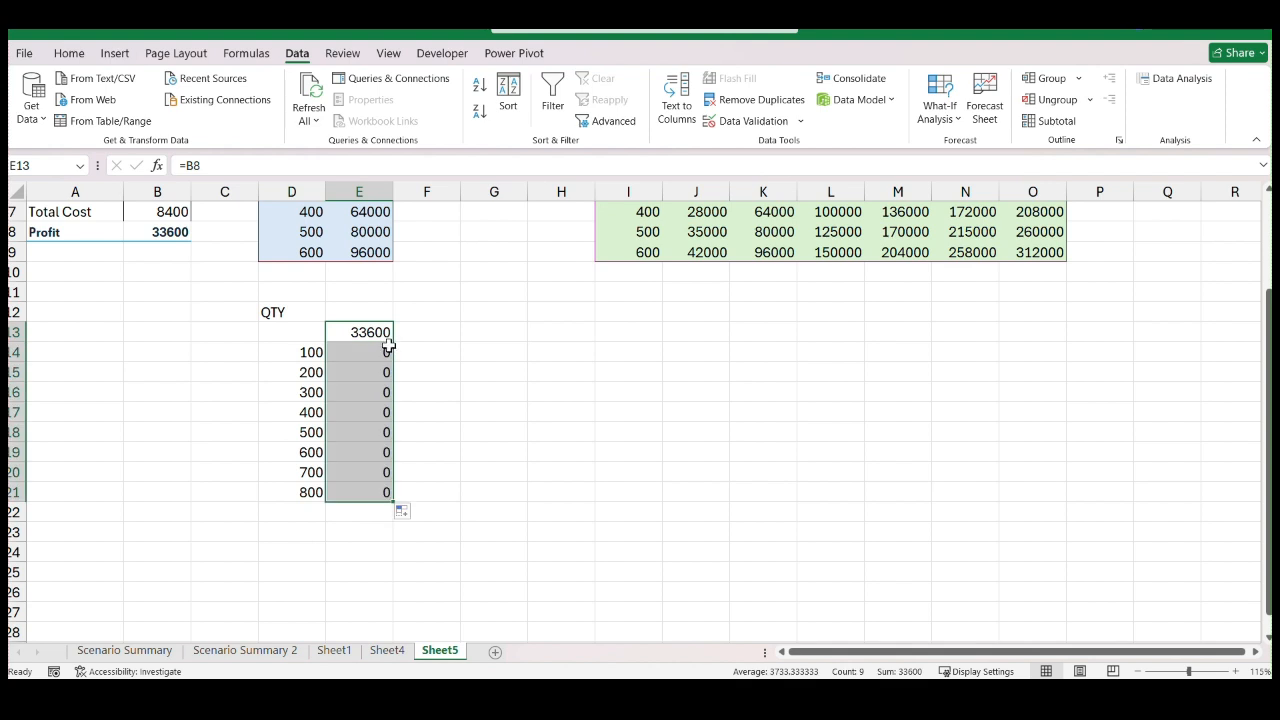
pyautogui.hotkey('ctrl', 'z')
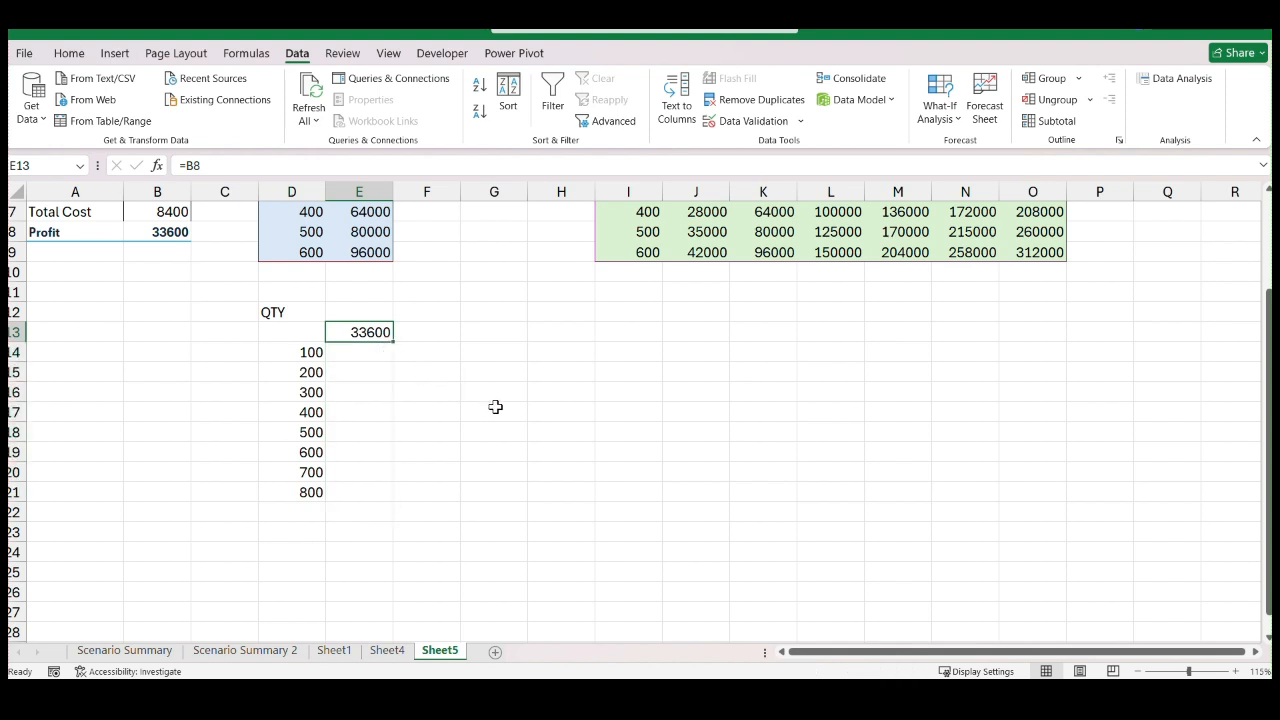
pyautogui.press('Delete')
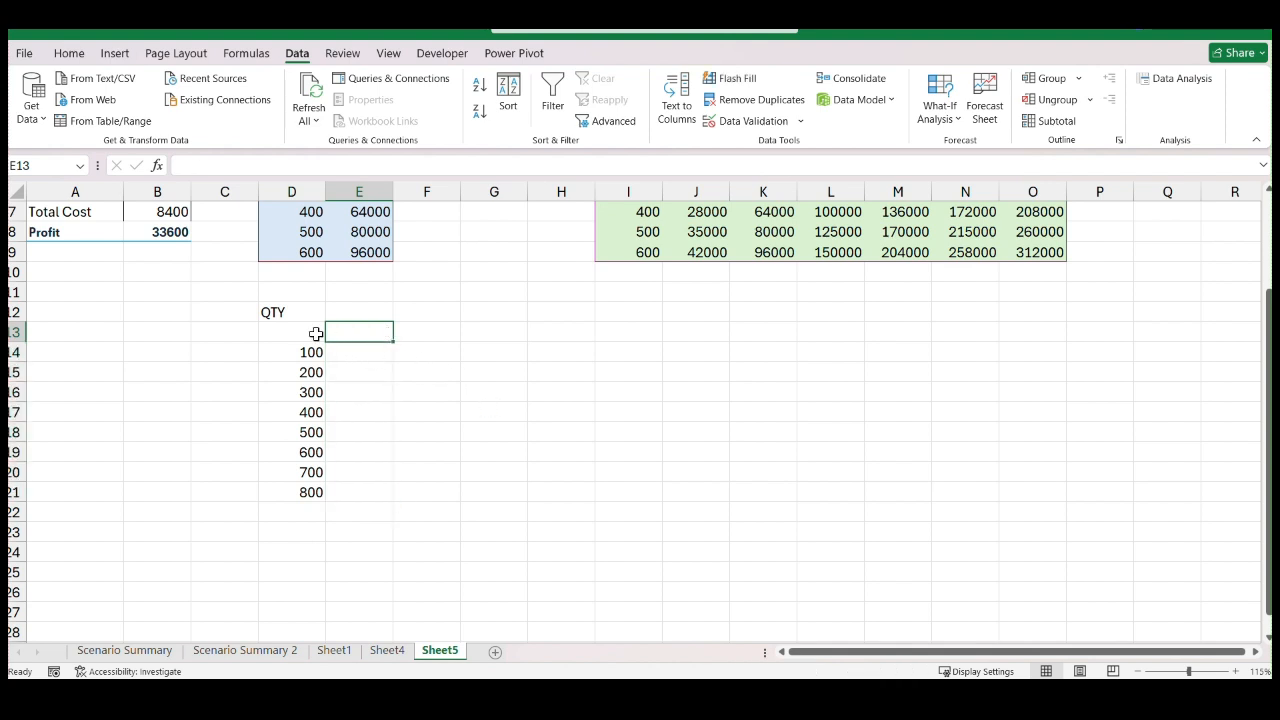
pyautogui.moveTo(295, 334); pyautogui.dragTo(368, 484)
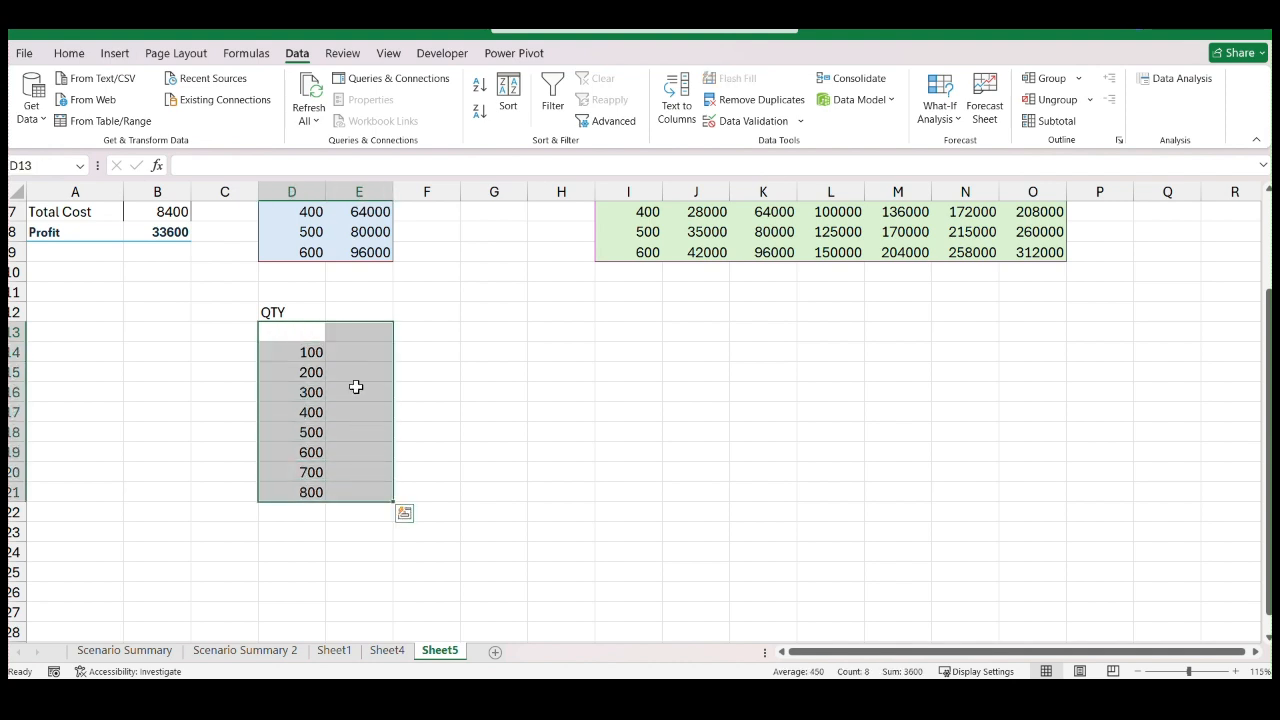
pyautogui.click(345, 331)
pyautogui.doubleClick(346, 331)
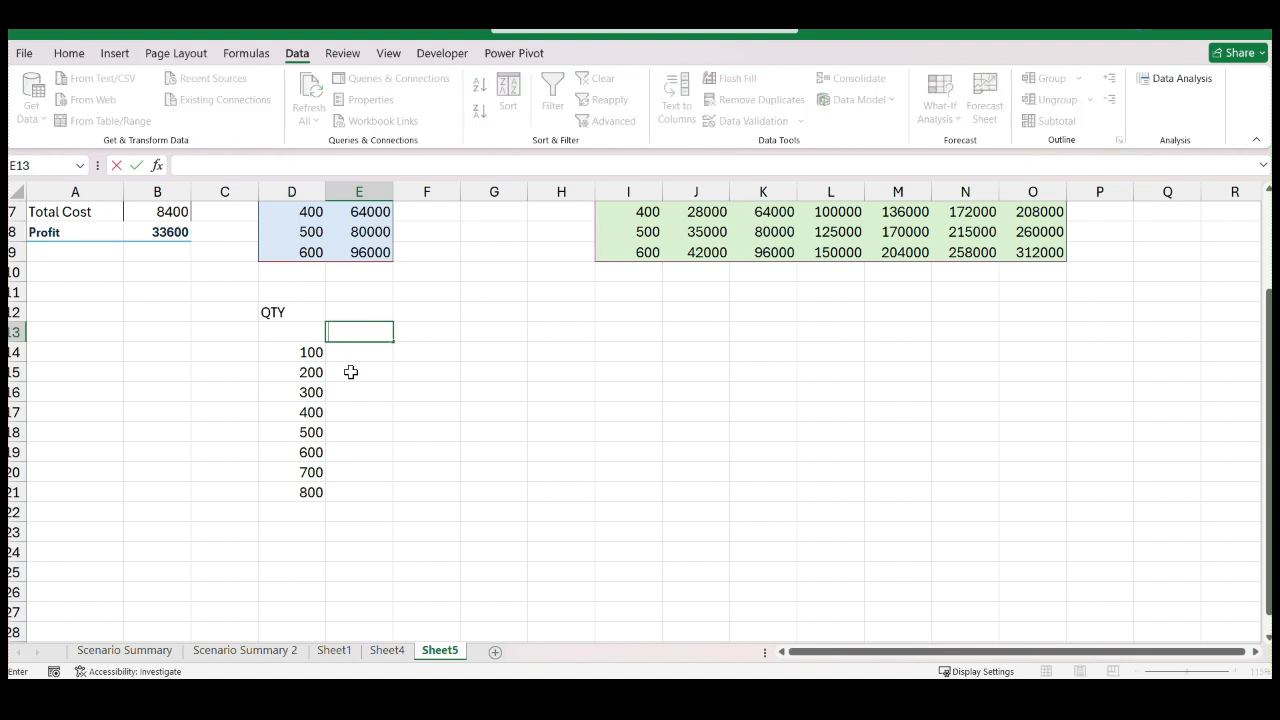
pyautogui.write('=')
pyautogui.click(463, 408)
pyautogui.press('BackSpace')
pyautogui.press('BackSpace')
pyautogui.press('BackSpace')
pyautogui.click(440, 414)
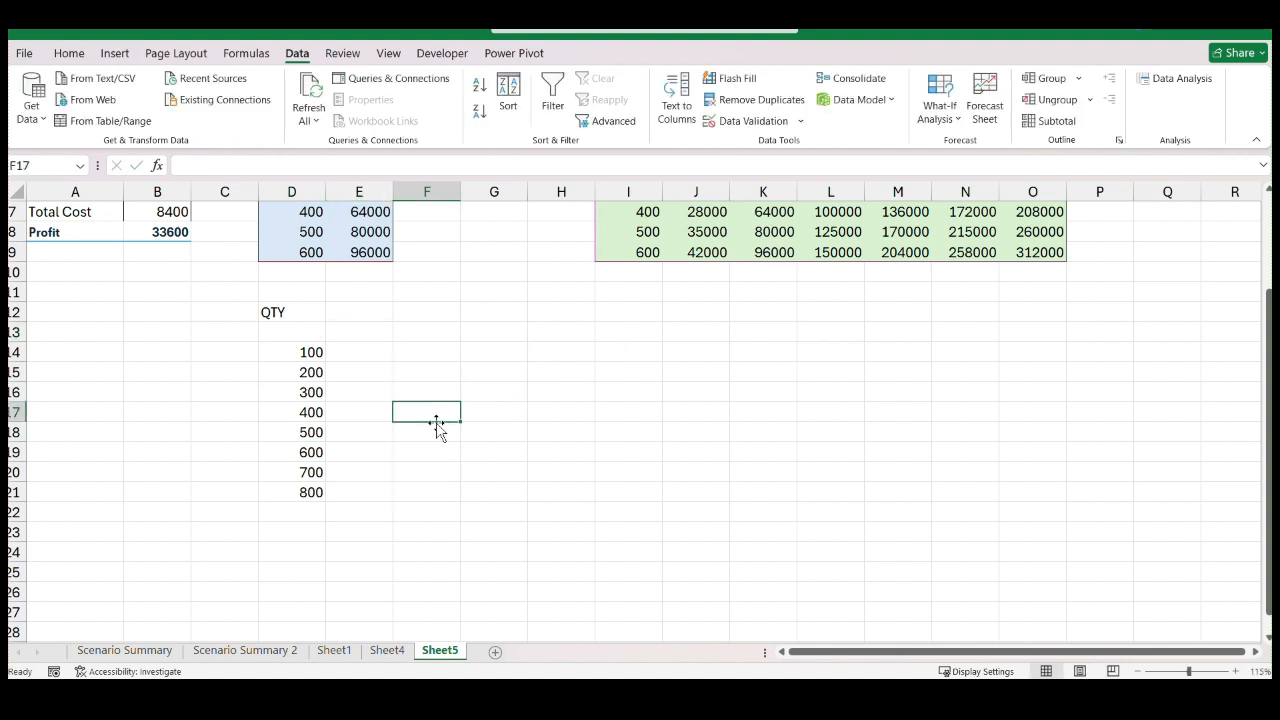
pyautogui.click(506, 410)
pyautogui.scroll(1, 440, 393)
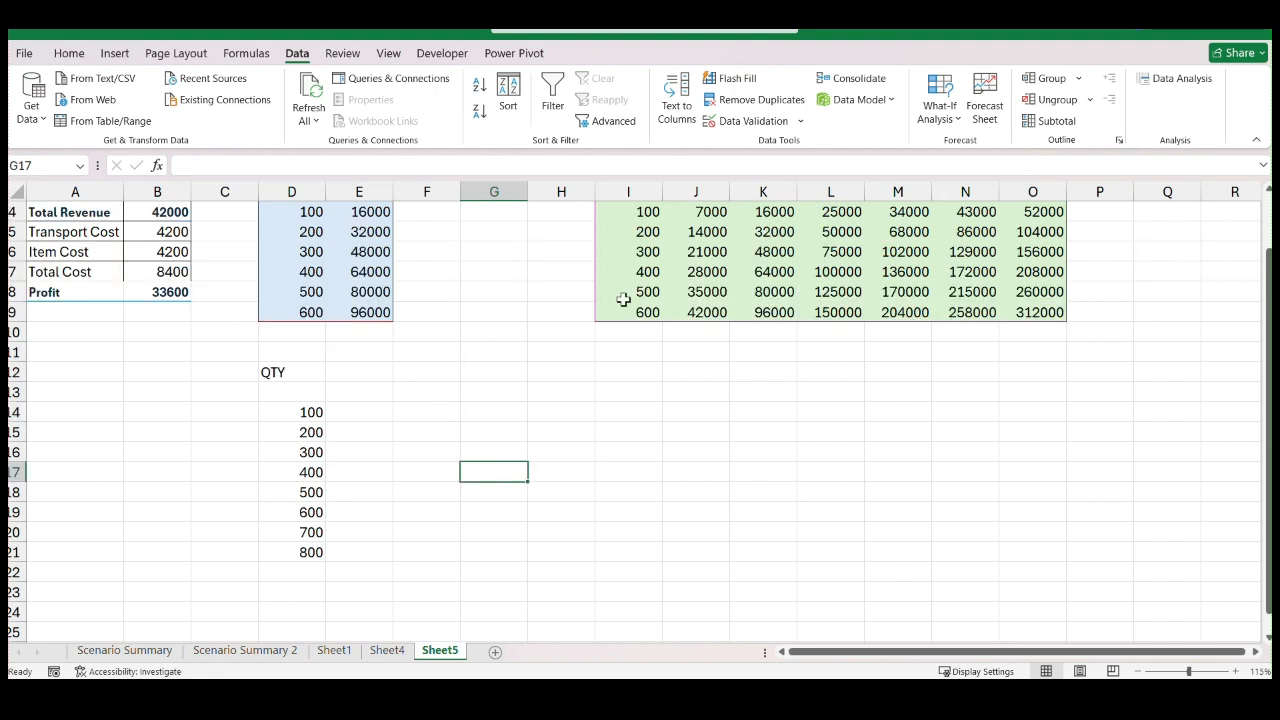
# Open the What-If Analysis Data Table dialog with E13 selected and dismiss it without entering any input cells
pyautogui.click(348, 392)
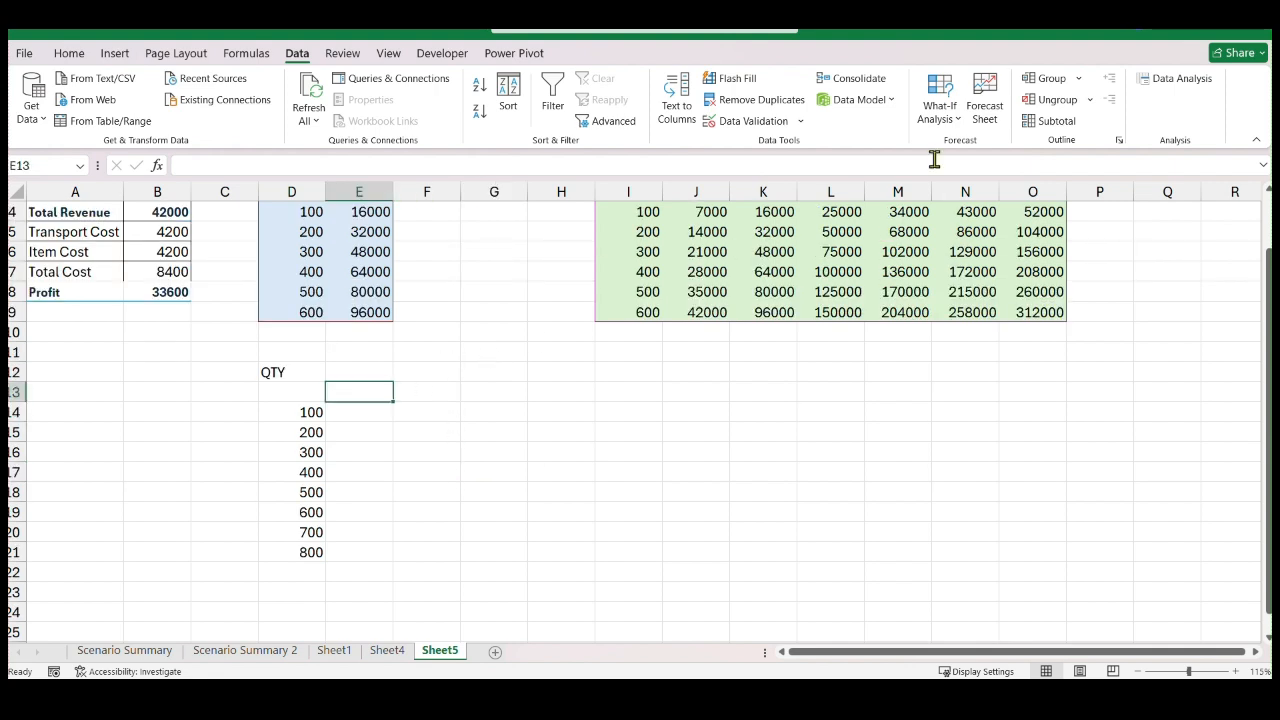
pyautogui.click(948, 115)
pyautogui.click(962, 195)
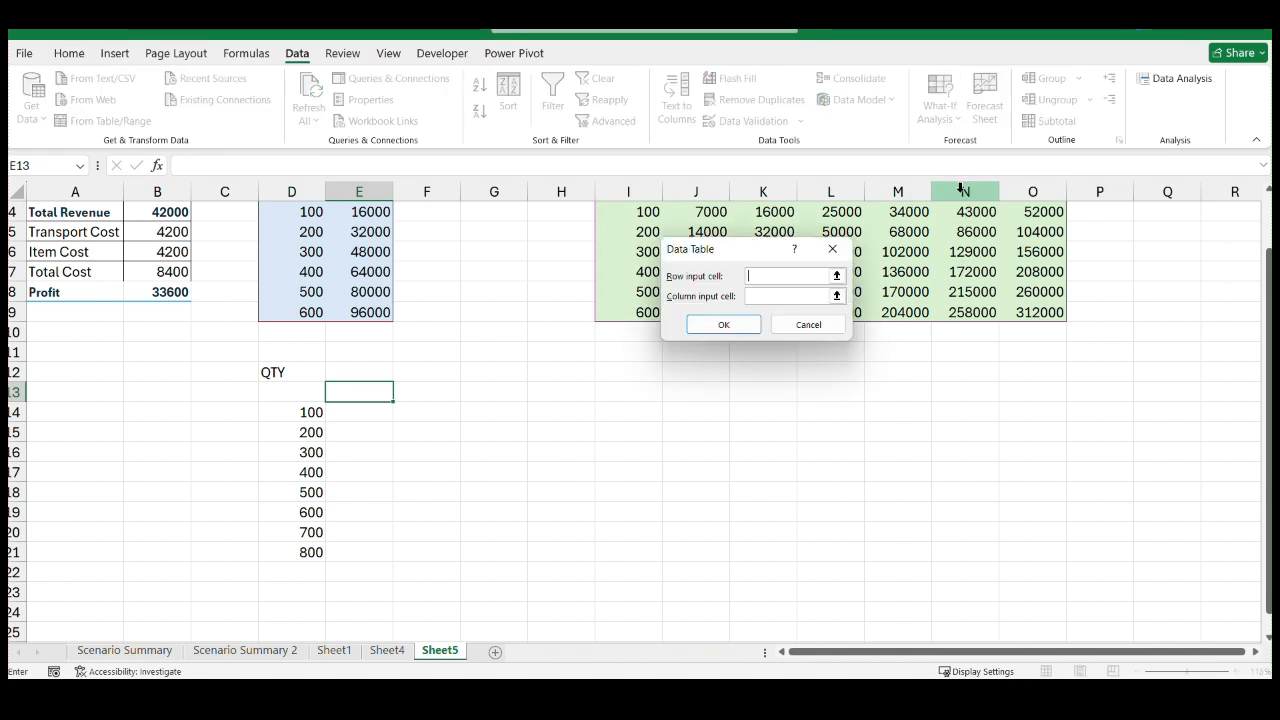
pyautogui.moveTo(750, 257); pyautogui.dragTo(690, 273)
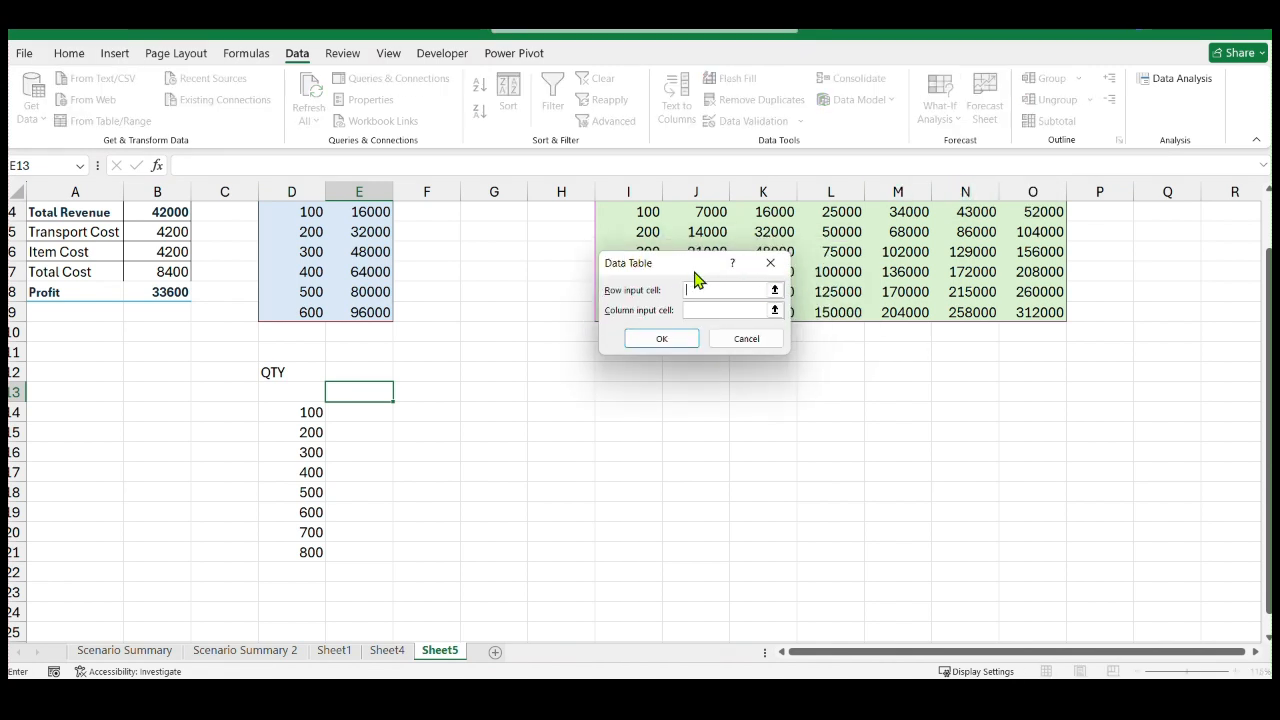
pyautogui.click(770, 262)
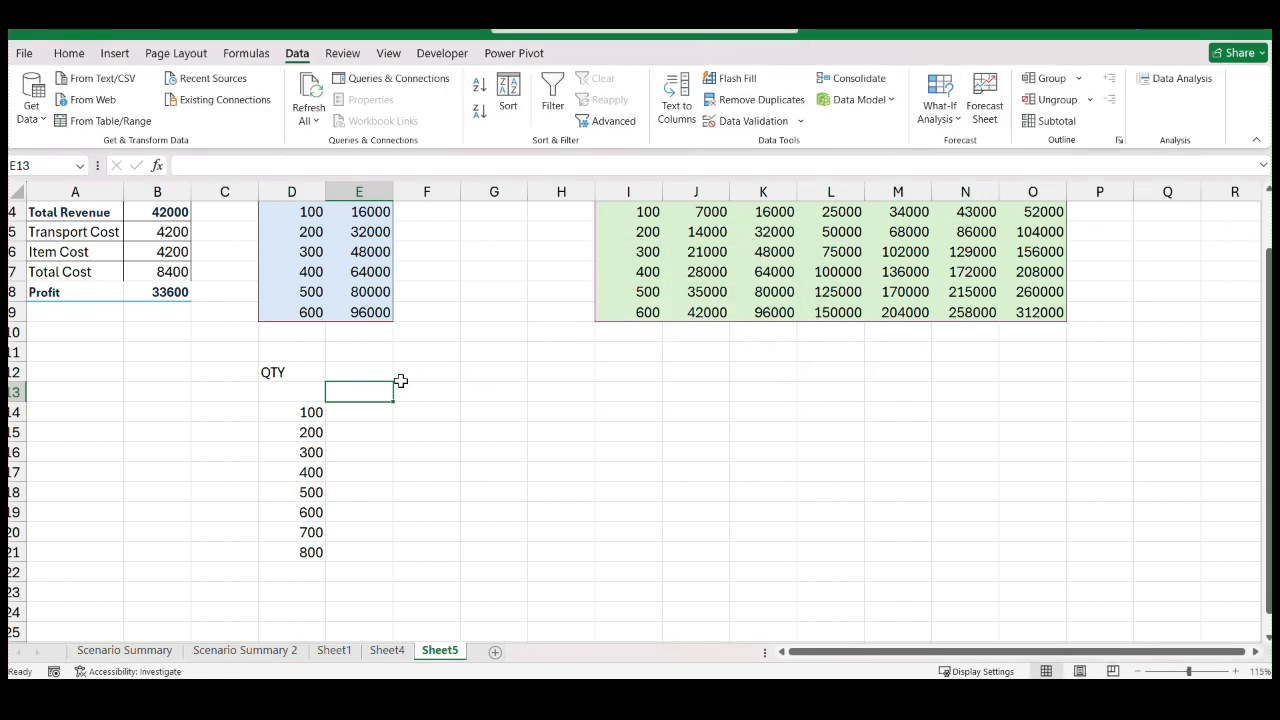
# Enter the formula =B8 in E13 to reference the Profit cell
pyautogui.write('=')
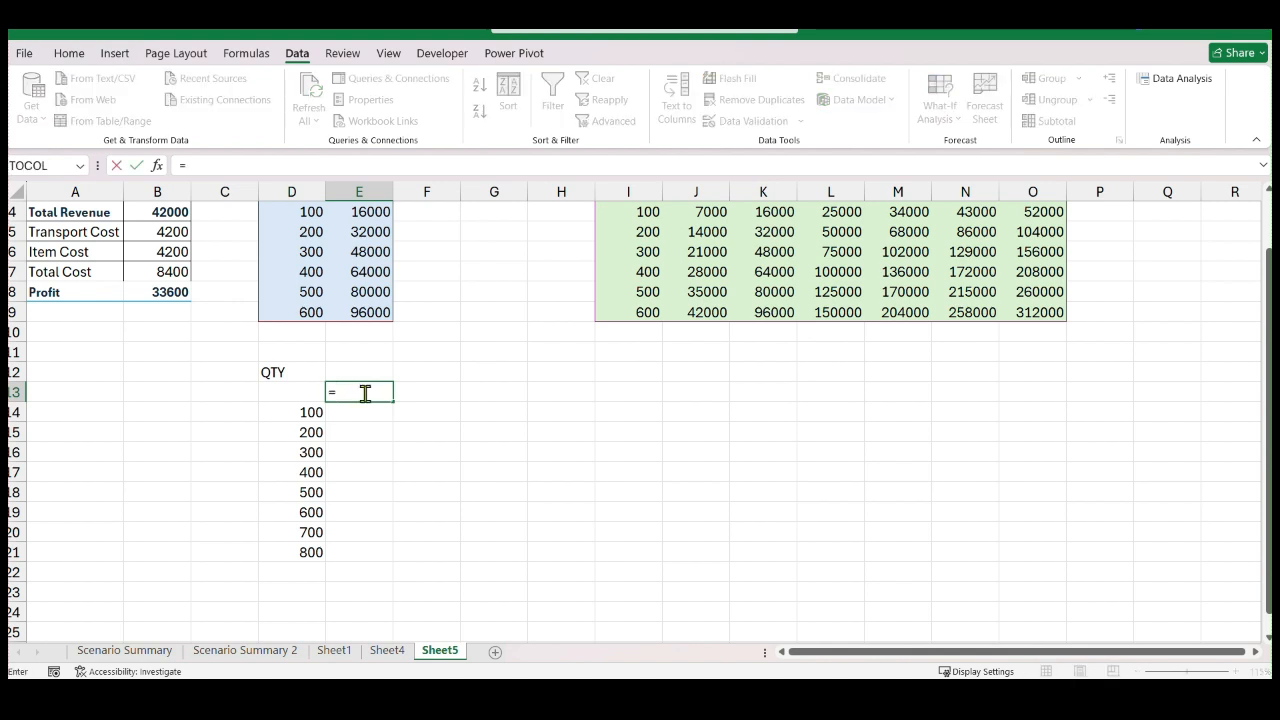
pyautogui.click(166, 290)
pyautogui.press('Return')
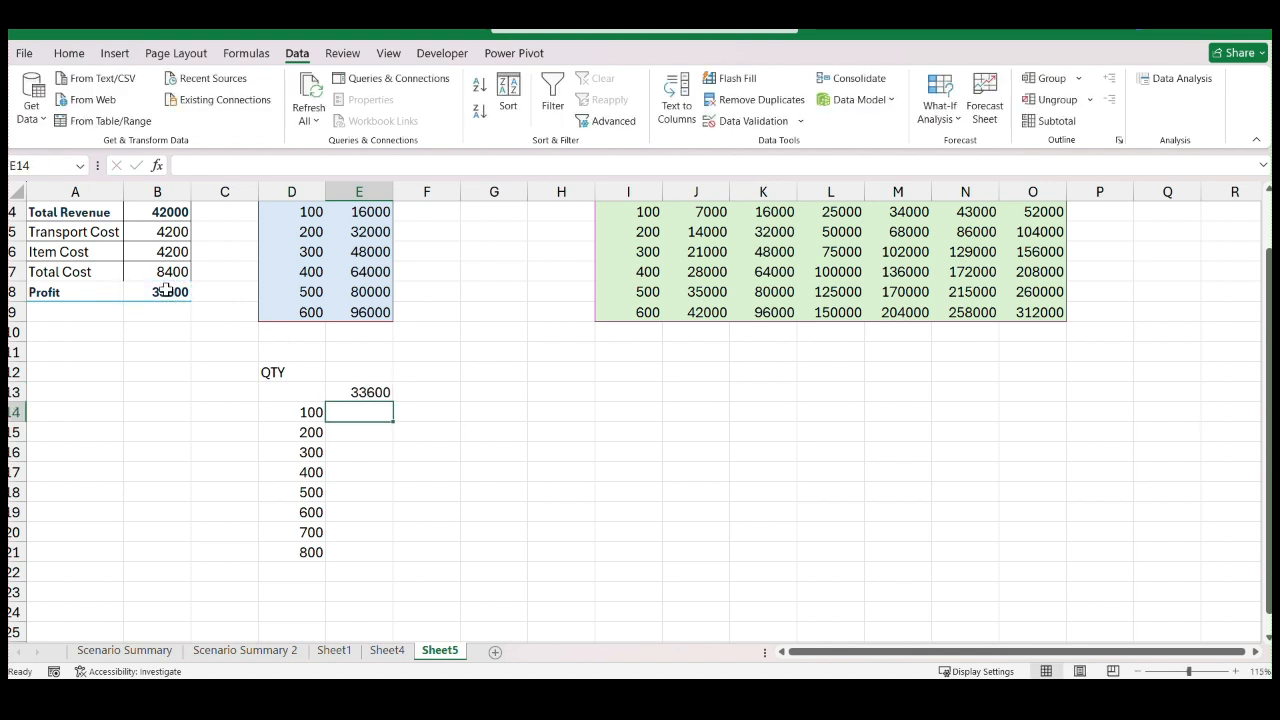
pyautogui.click(364, 392)
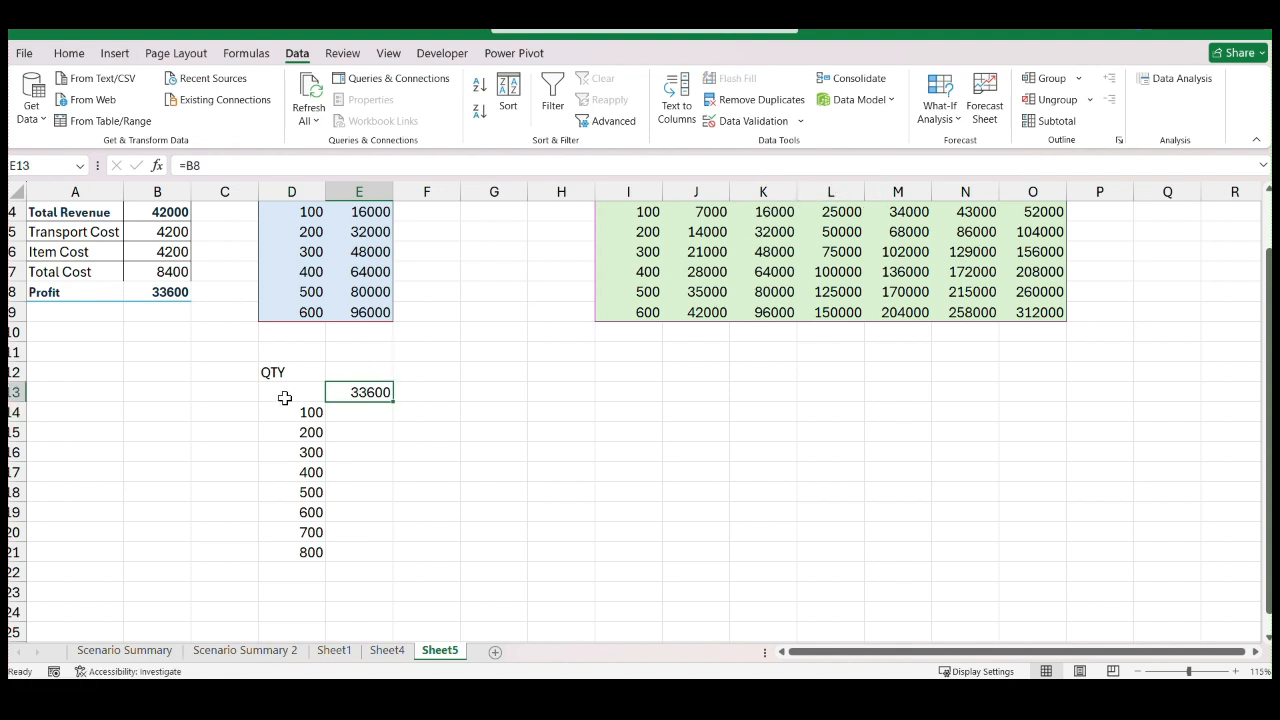
# Create a What-If Analysis data table over D13:E21 with the Qty cell $B$3 as its column input cell
pyautogui.moveTo(286, 394); pyautogui.dragTo(359, 551)
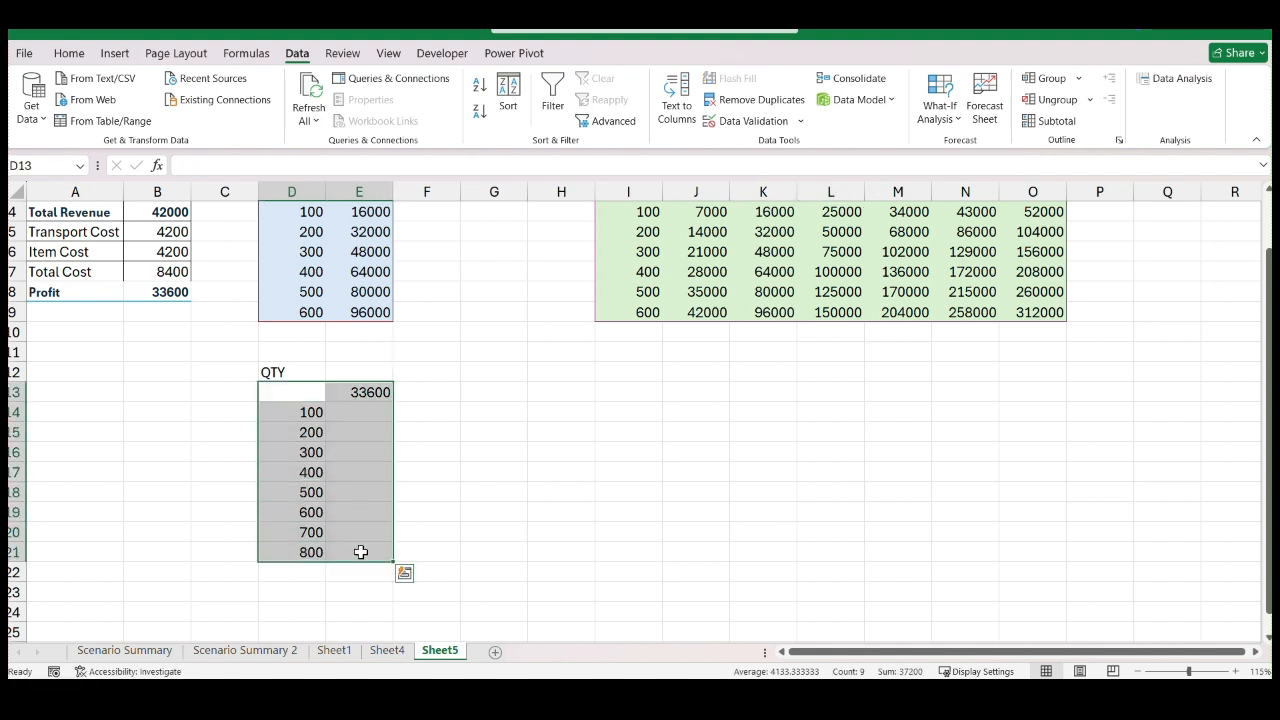
pyautogui.click(940, 115)
pyautogui.click(968, 192)
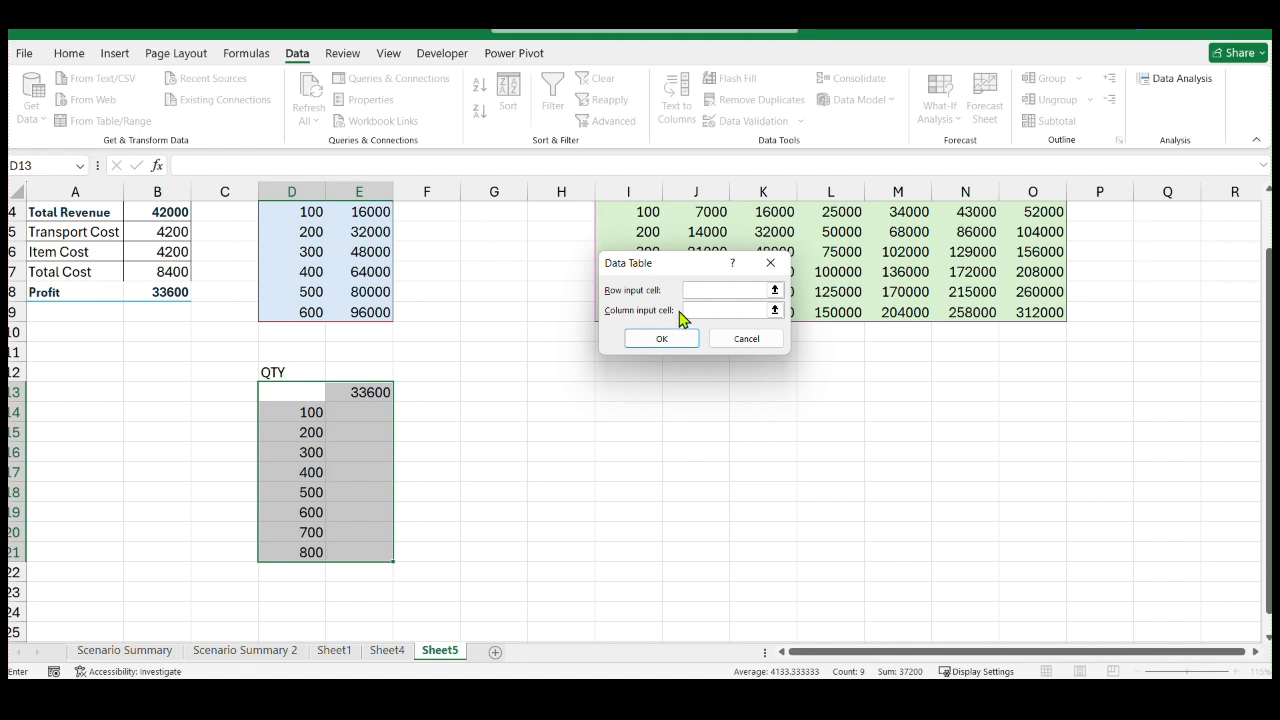
pyautogui.click(774, 310)
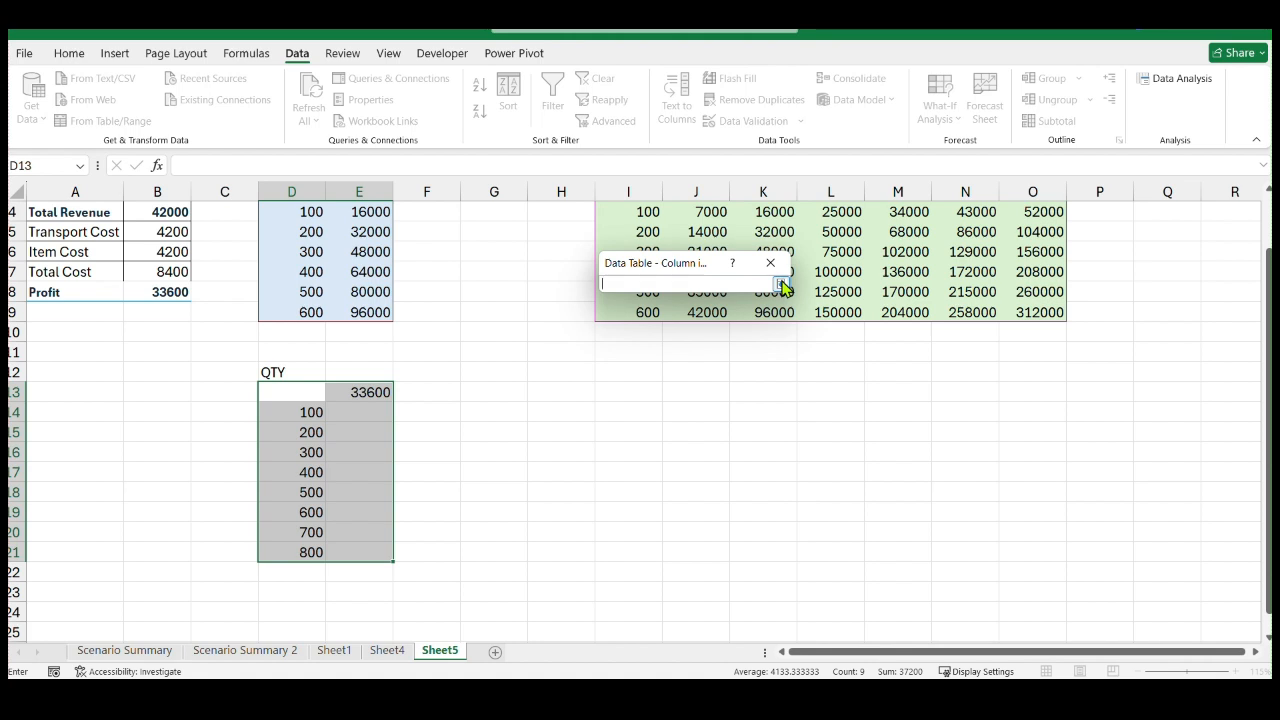
pyautogui.click(781, 284)
pyautogui.click(774, 310)
pyautogui.scroll(1, 316, 452)
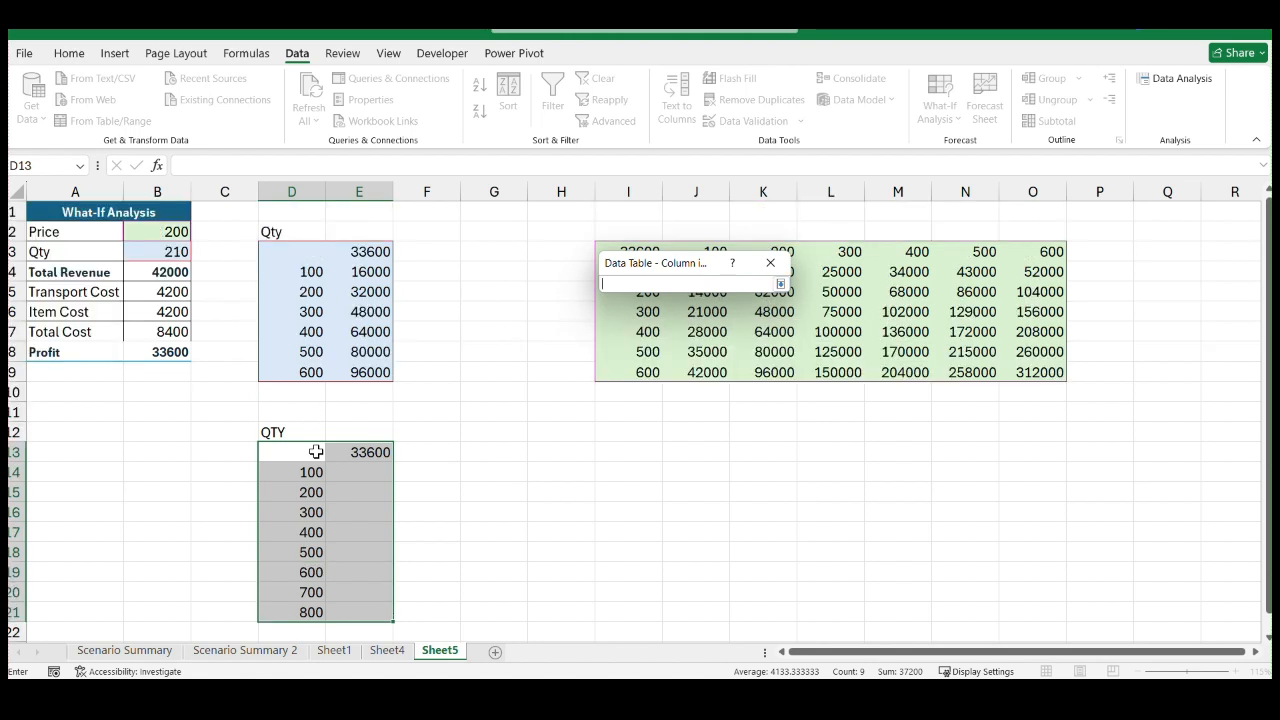
pyautogui.click(156, 254)
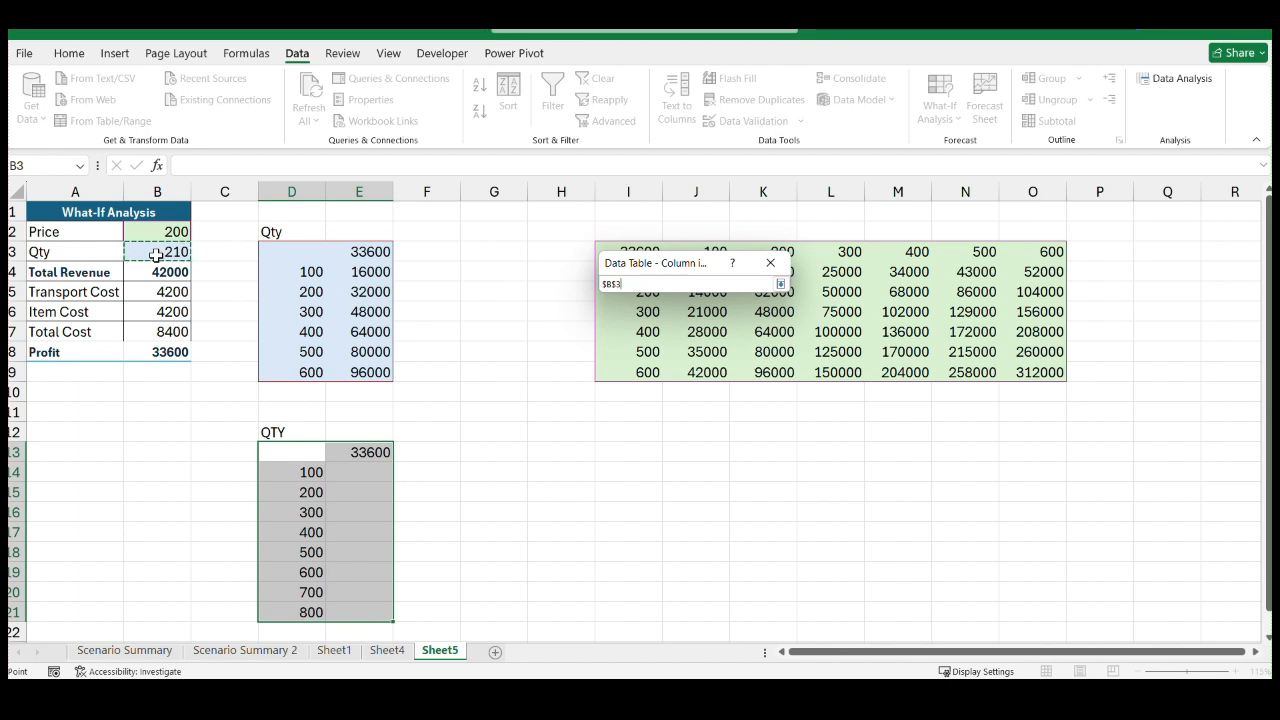
pyautogui.press('Return')
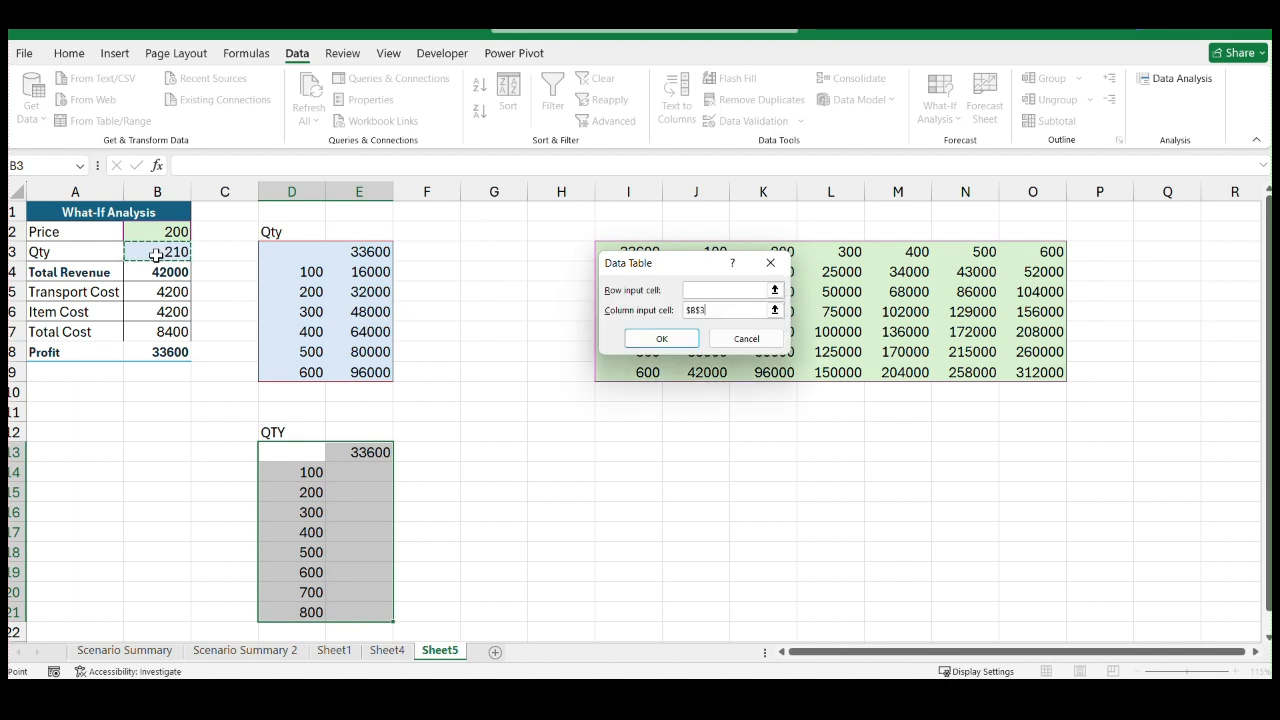
pyautogui.click(659, 341)
# Examine the quantities and profit formulas of the new data table and compare them with the existing Qty table above
pyautogui.scroll(-1, 499, 465)
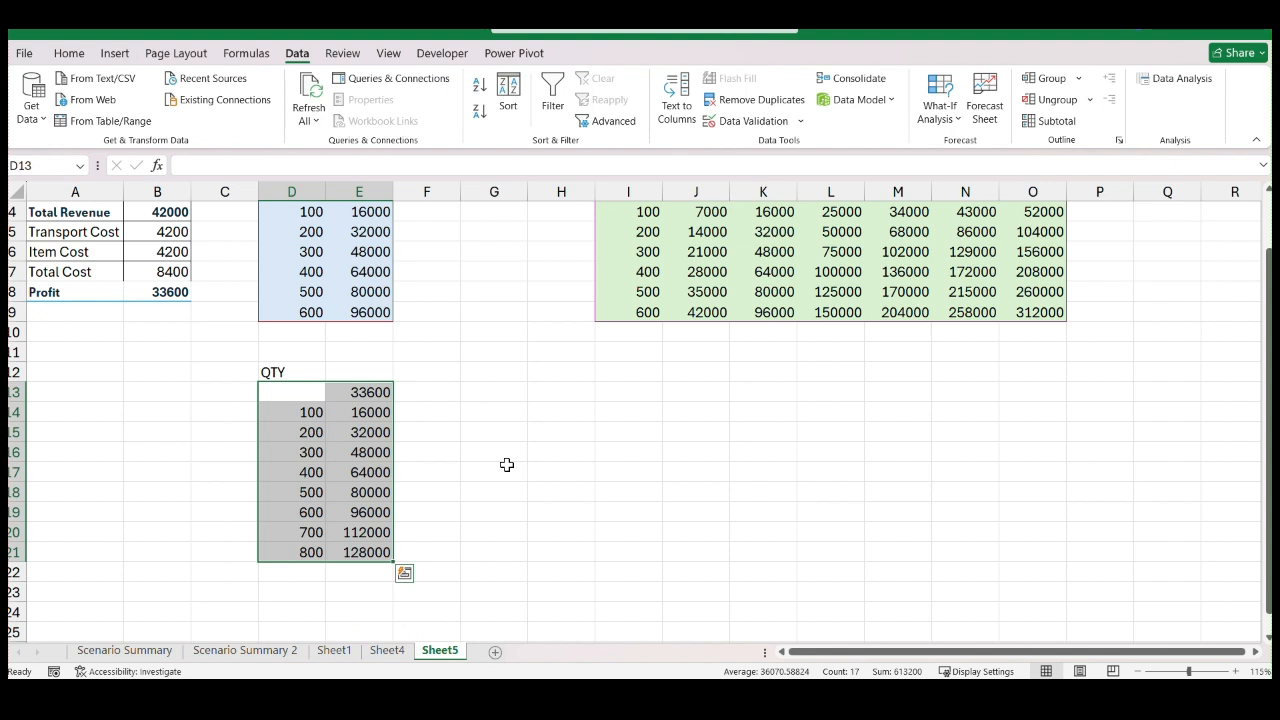
pyautogui.scroll(1, 200, 298)
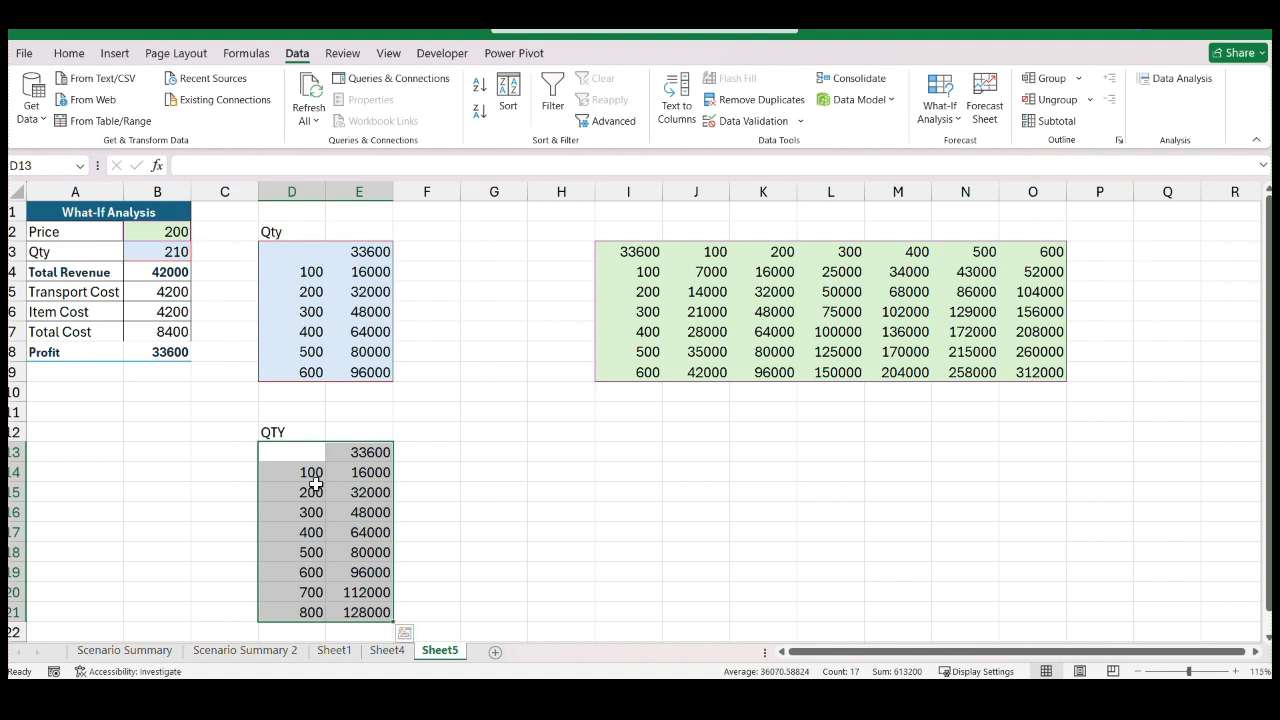
pyautogui.click(372, 250)
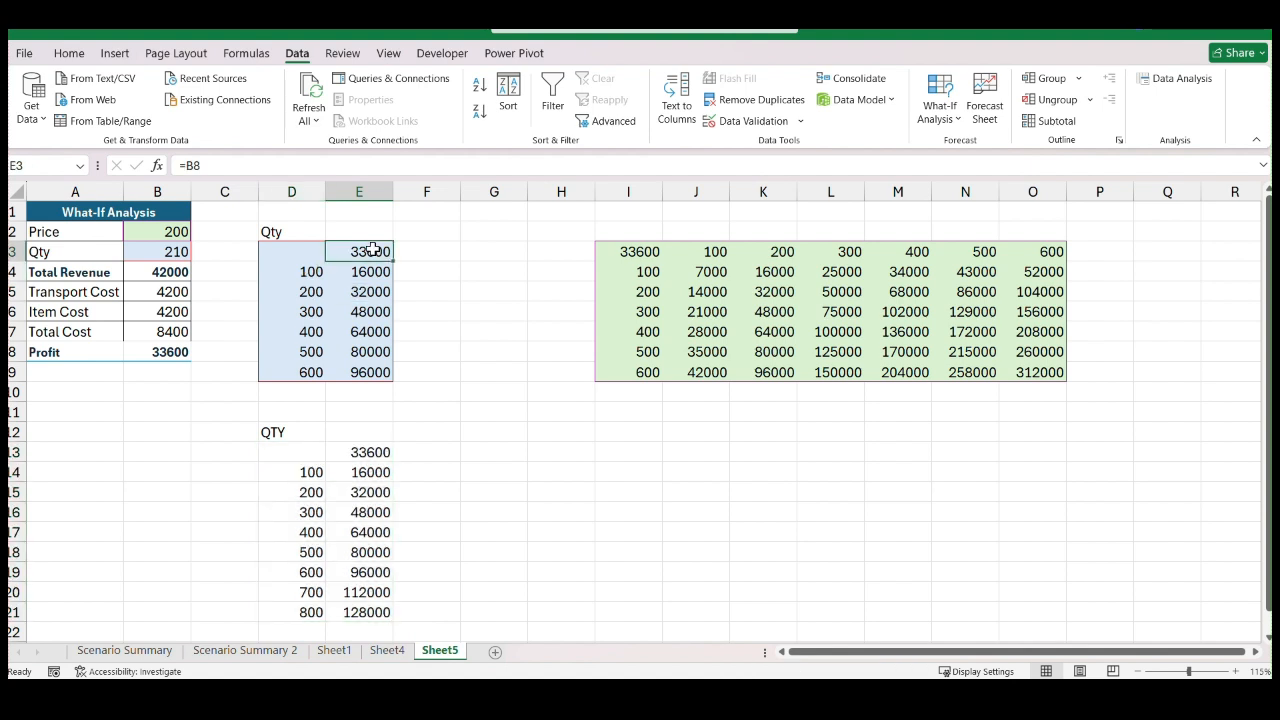
pyautogui.click(314, 474)
pyautogui.click(358, 472)
pyautogui.scroll(-1, 363, 465)
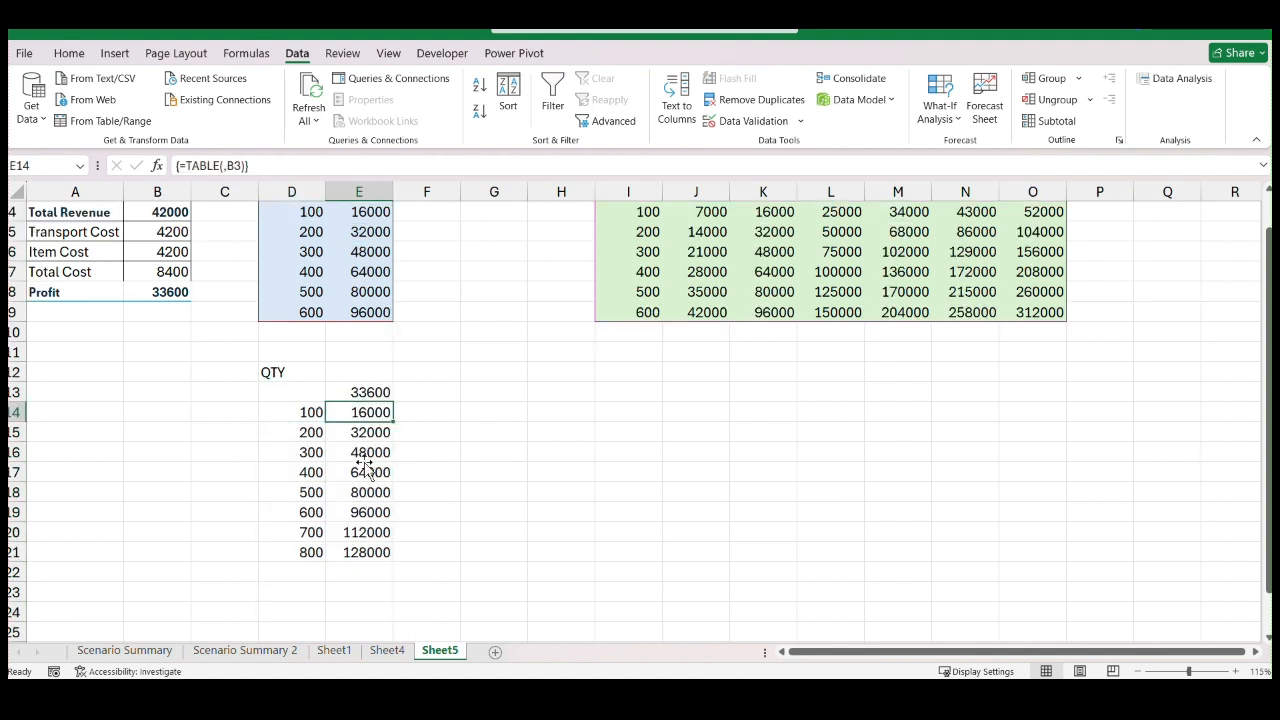
pyautogui.click(318, 432)
pyautogui.scroll(1, 318, 432)
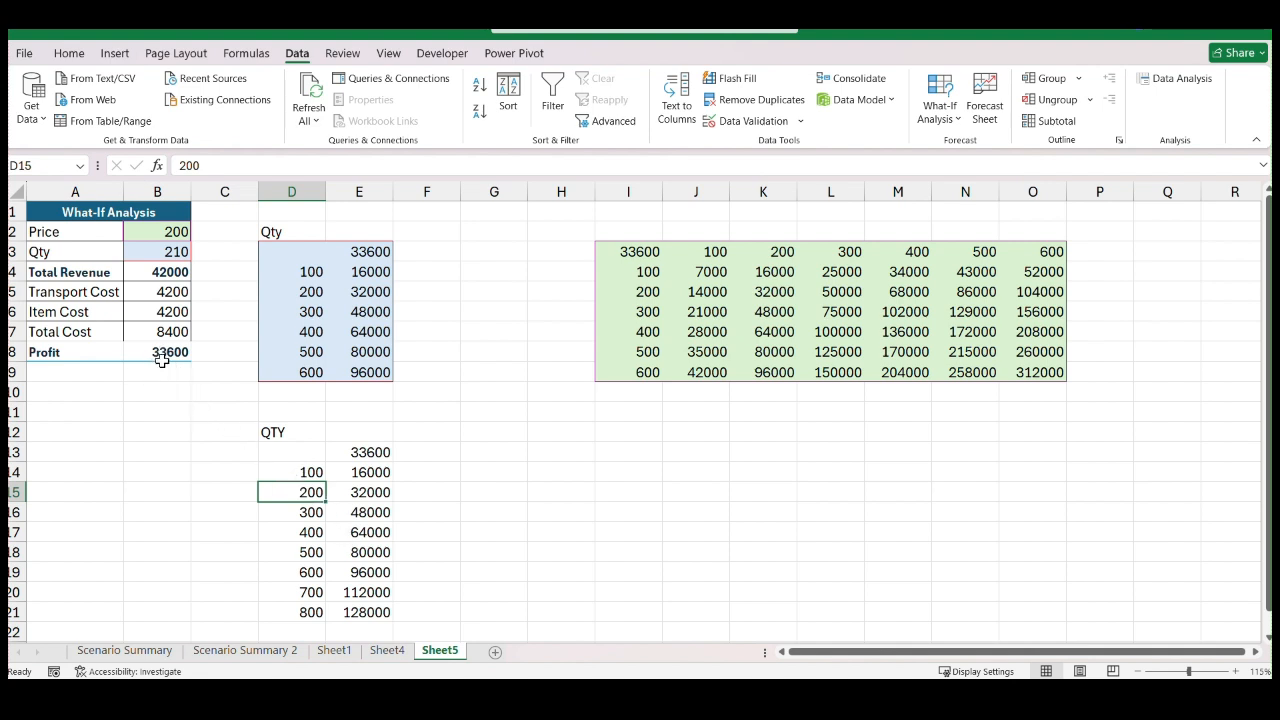
# Change the quantity in D15 of the lower QTY table to 210
pyautogui.doubleClick(318, 491)
pyautogui.write('1')
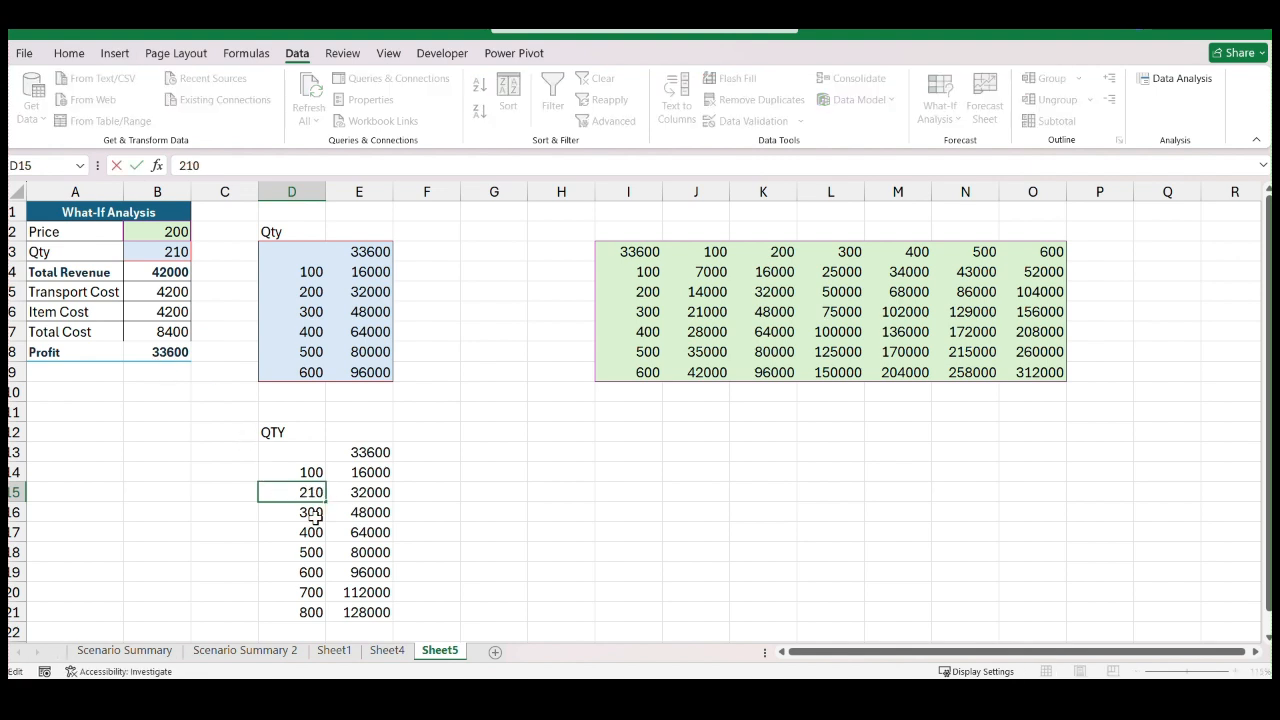
pyautogui.press('Return')
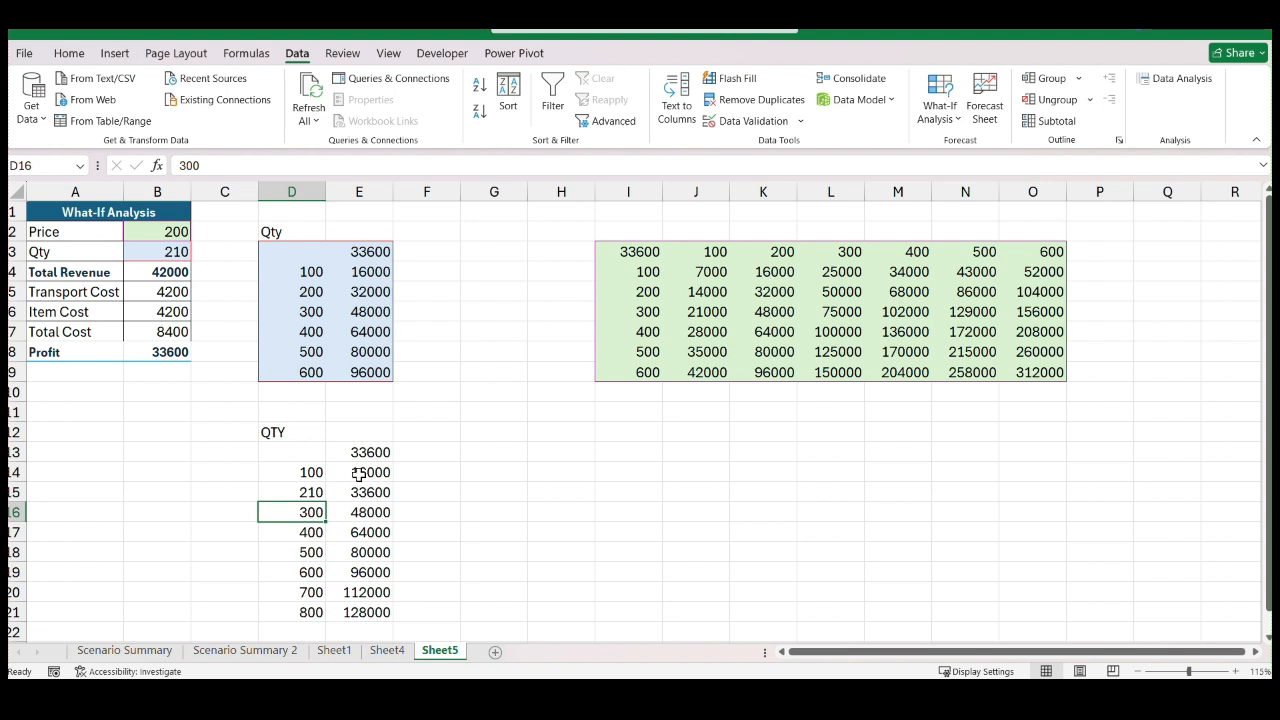
pyautogui.scroll(-1, 360, 408)
pyautogui.scroll(1, 345, 410)
# Enter the formula =B8 in I12 to reference the Profit cell
pyautogui.click(622, 432)
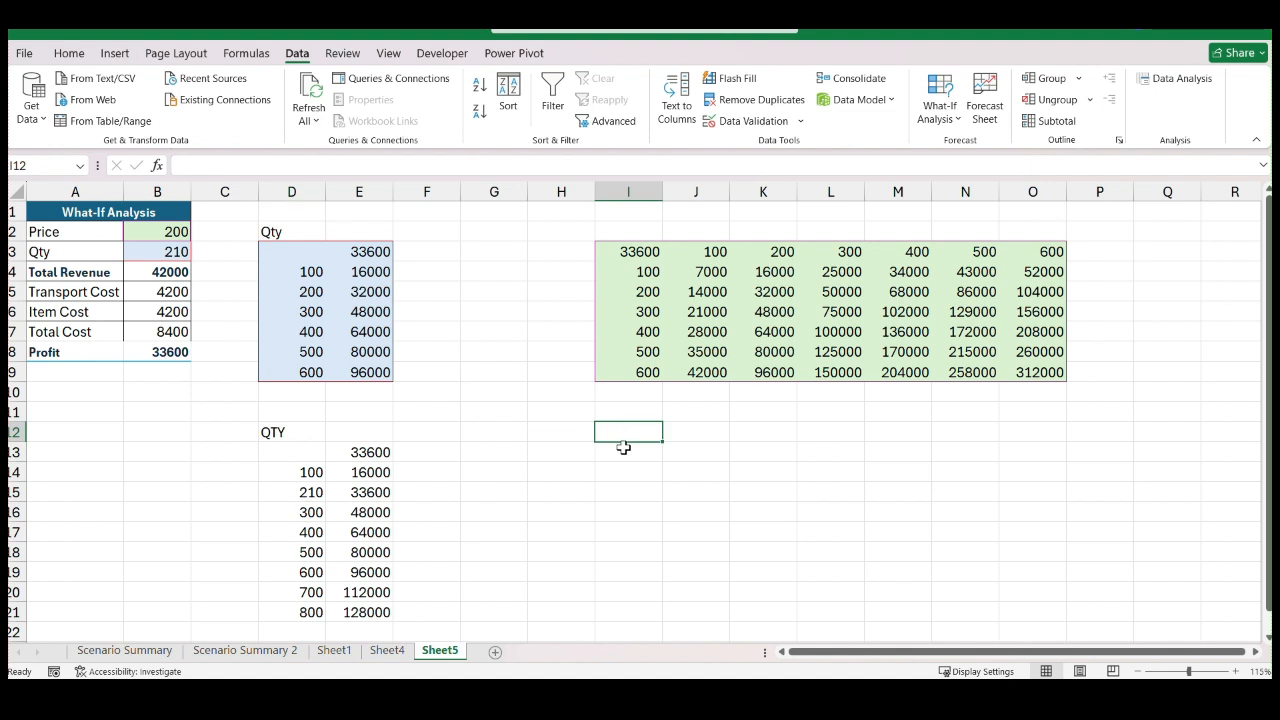
pyautogui.write('=')
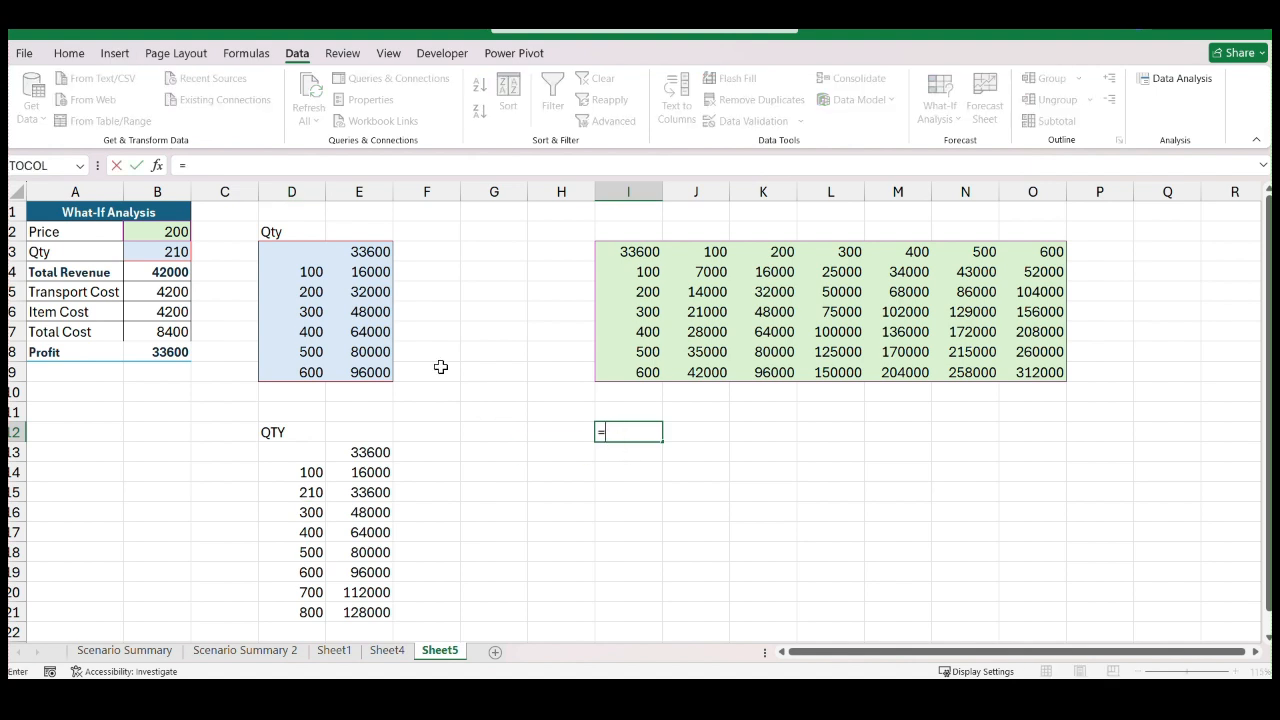
pyautogui.click(175, 351)
pyautogui.press('Return')
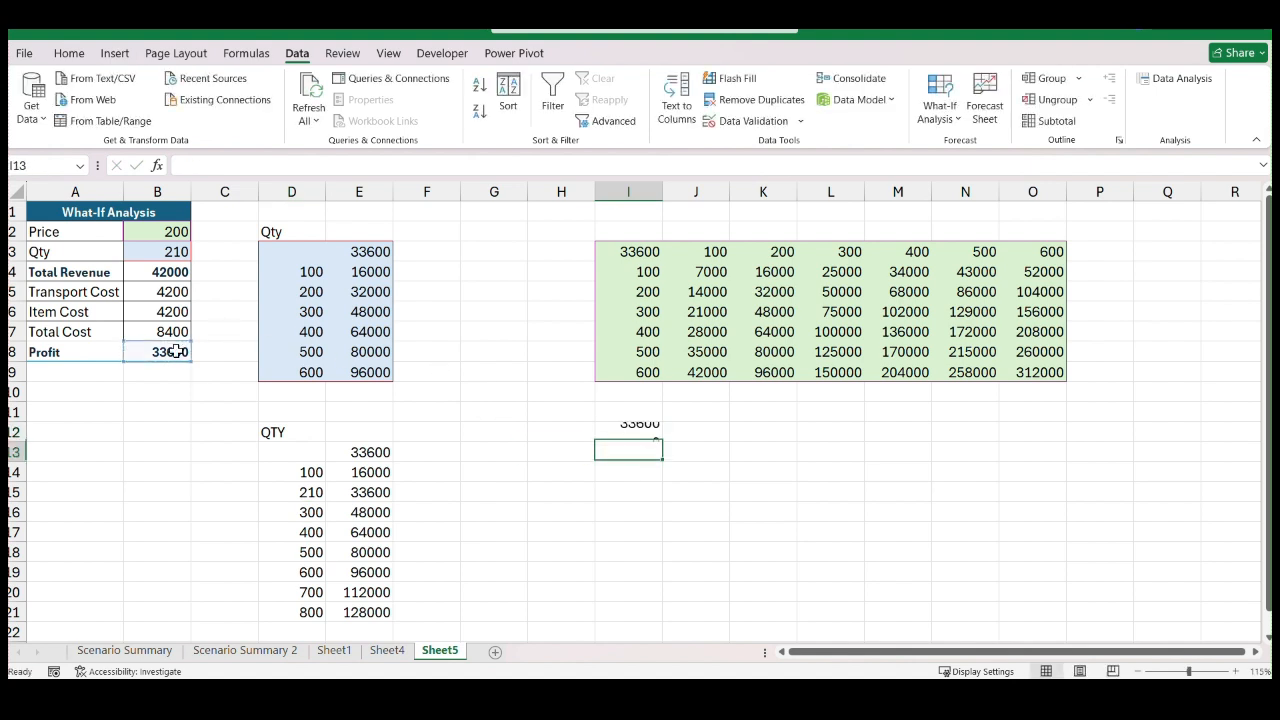
# Enter 100, 150 and 200 in J12:L12 and fill the series across to 450 in Q12
pyautogui.click(712, 433)
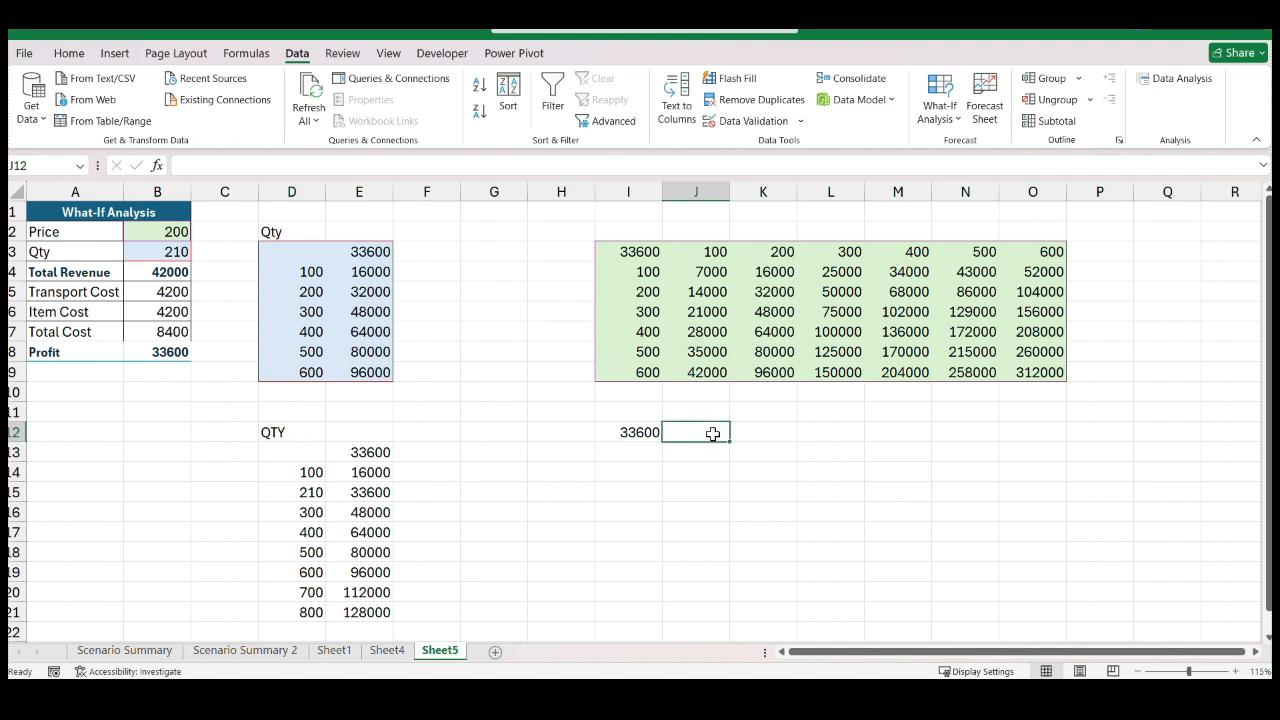
pyautogui.write('100')
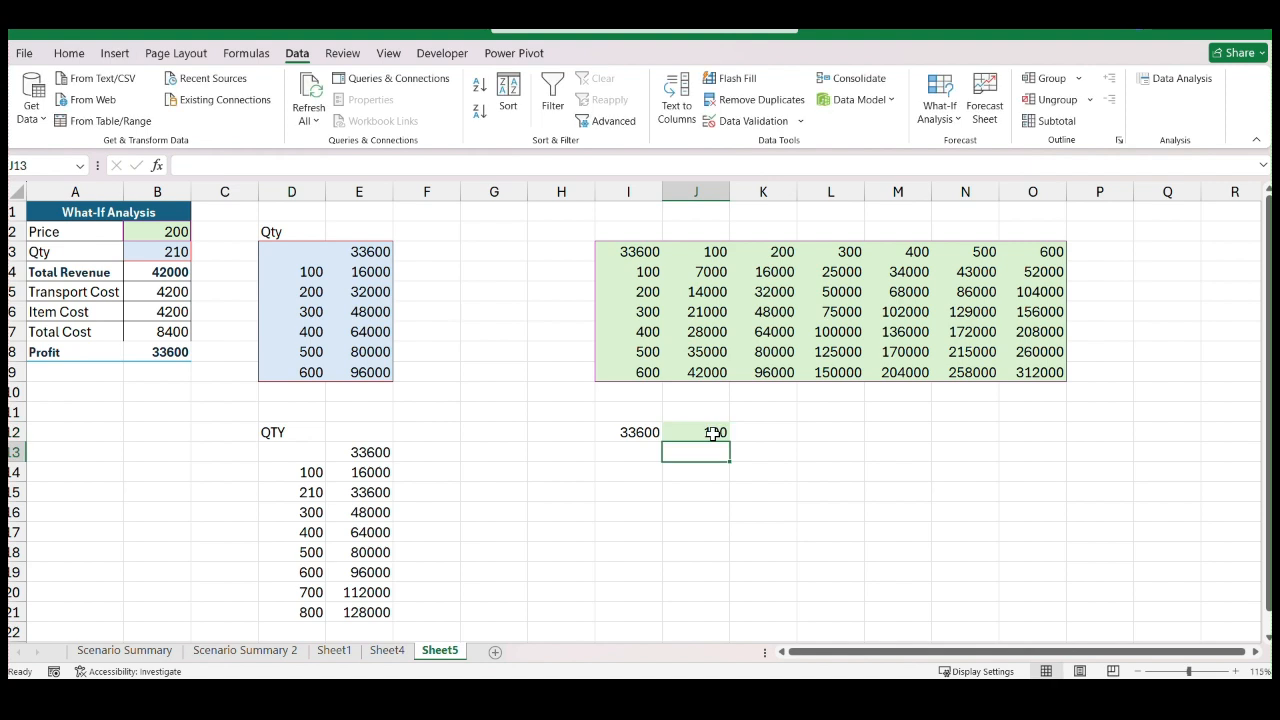
pyautogui.click(748, 433)
pyautogui.write('150')
pyautogui.press('Return')
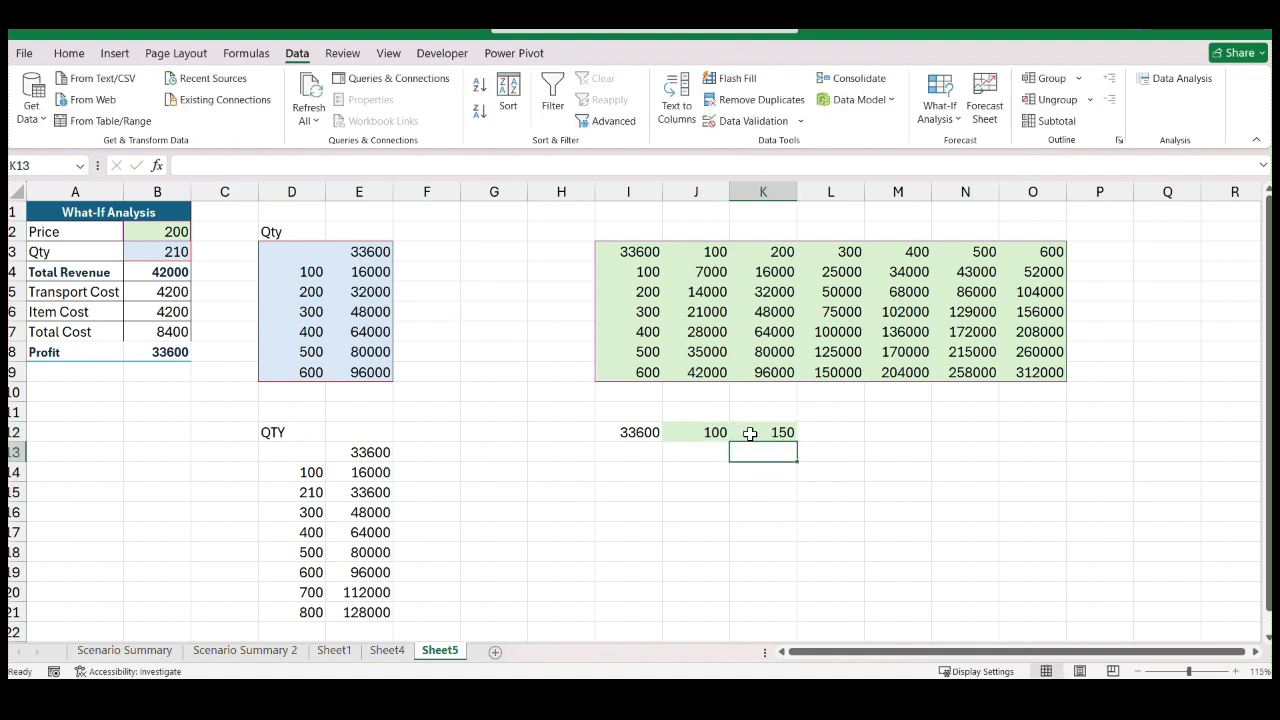
pyautogui.click(825, 431)
pyautogui.write('1')
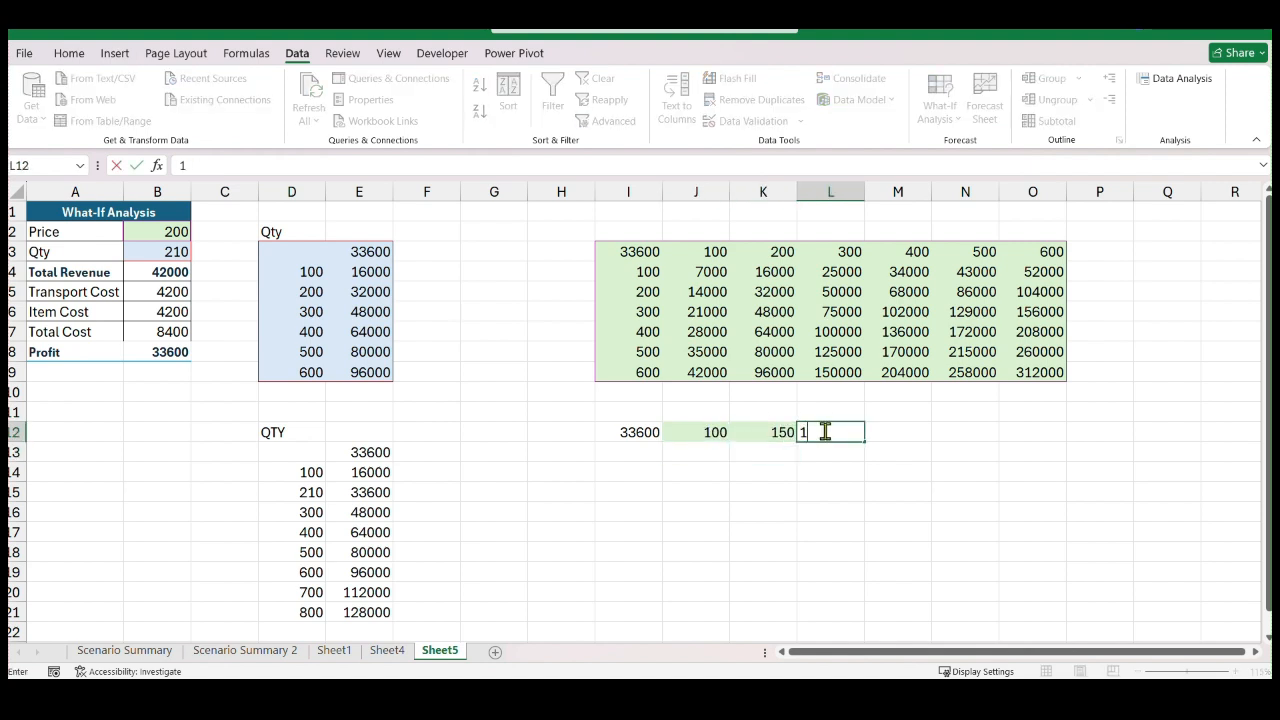
pyautogui.write('00')
pyautogui.press('Return')
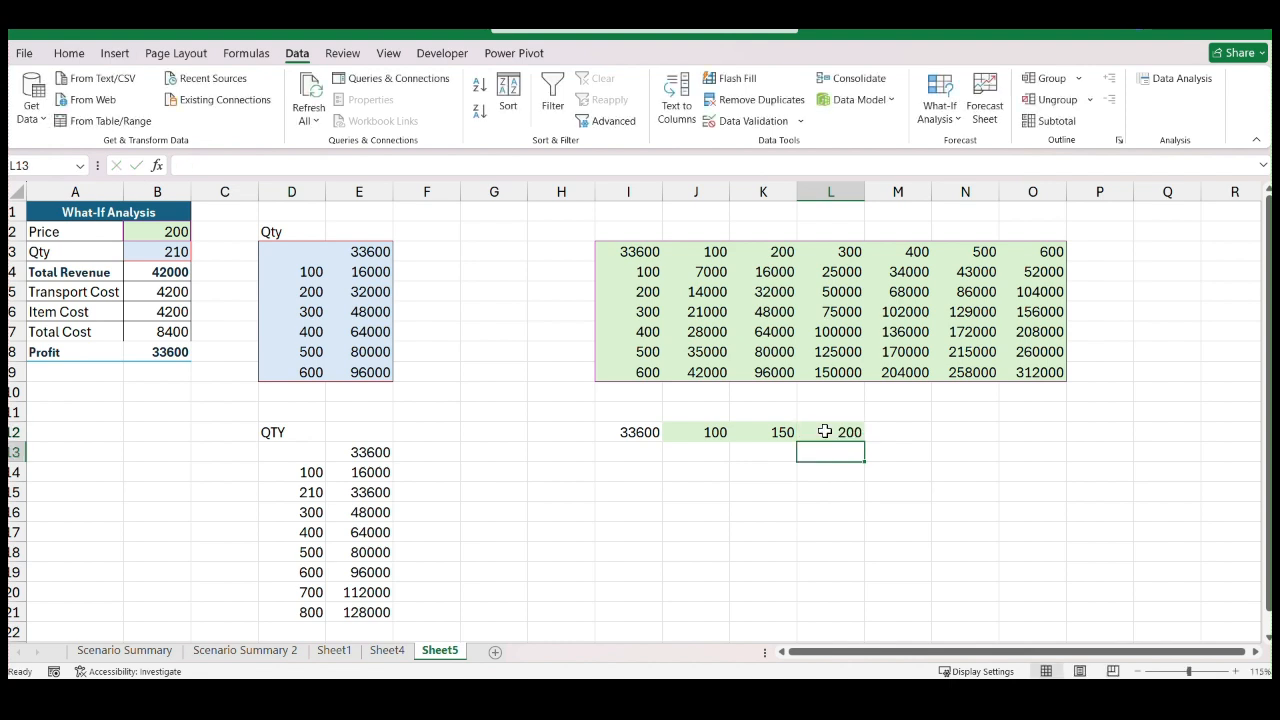
pyautogui.moveTo(714, 434); pyautogui.dragTo(1195, 453)
pyautogui.click(1043, 525)
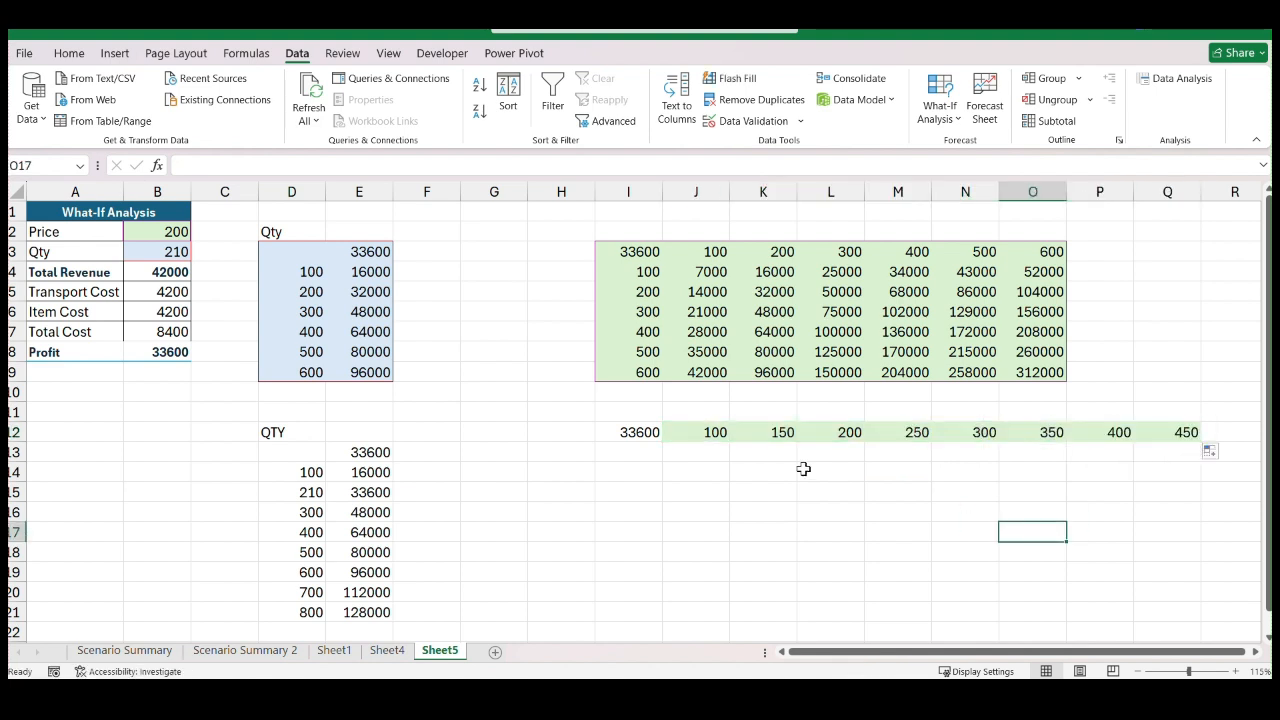
# Enter 1000 and 2000 in I13:I14 and fill the series down to 10000 in I22
pyautogui.click(646, 452)
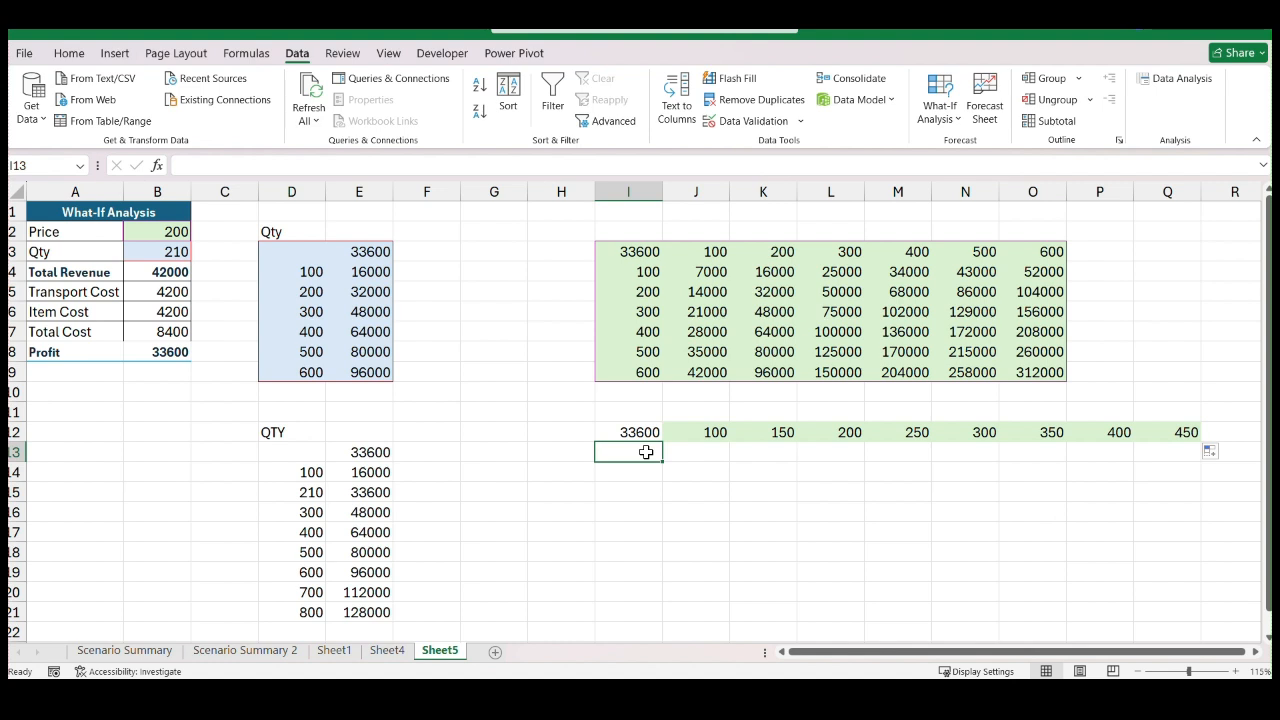
pyautogui.write('10')
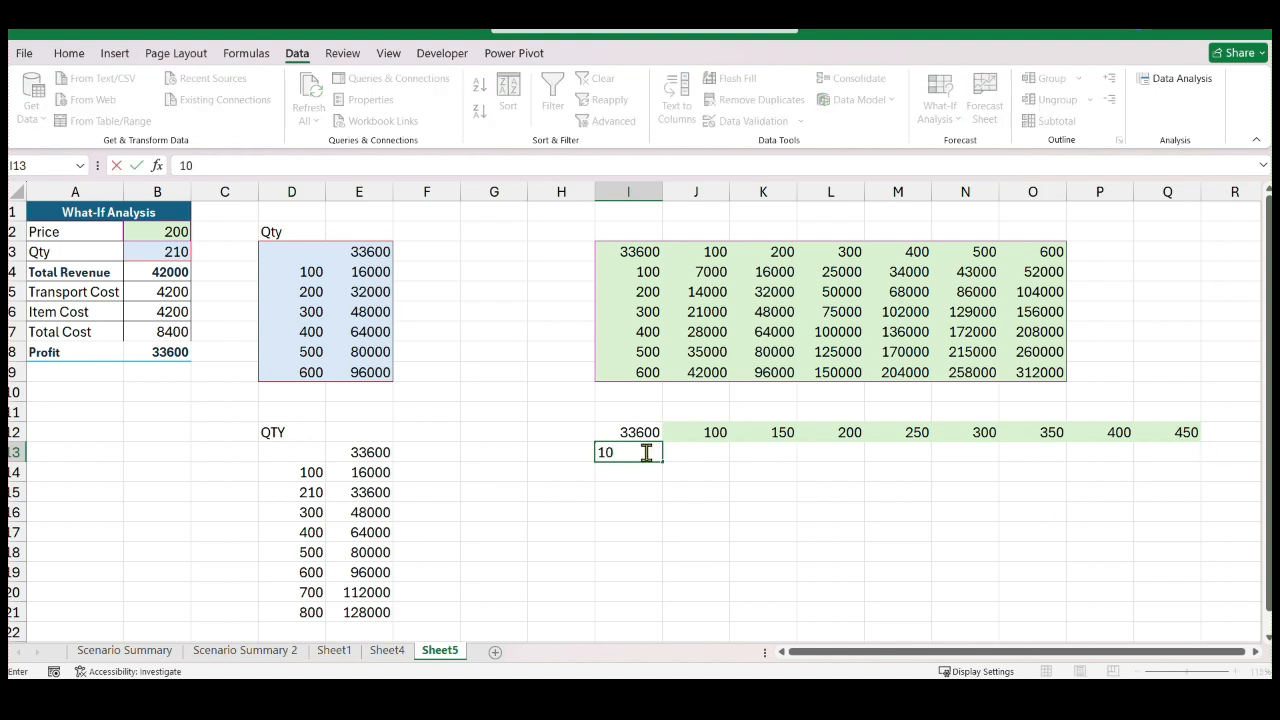
pyautogui.write('00\\20')
pyautogui.press('BackSpace')
pyautogui.press('BackSpace')
pyautogui.press('BackSpace')
pyautogui.press('Return')
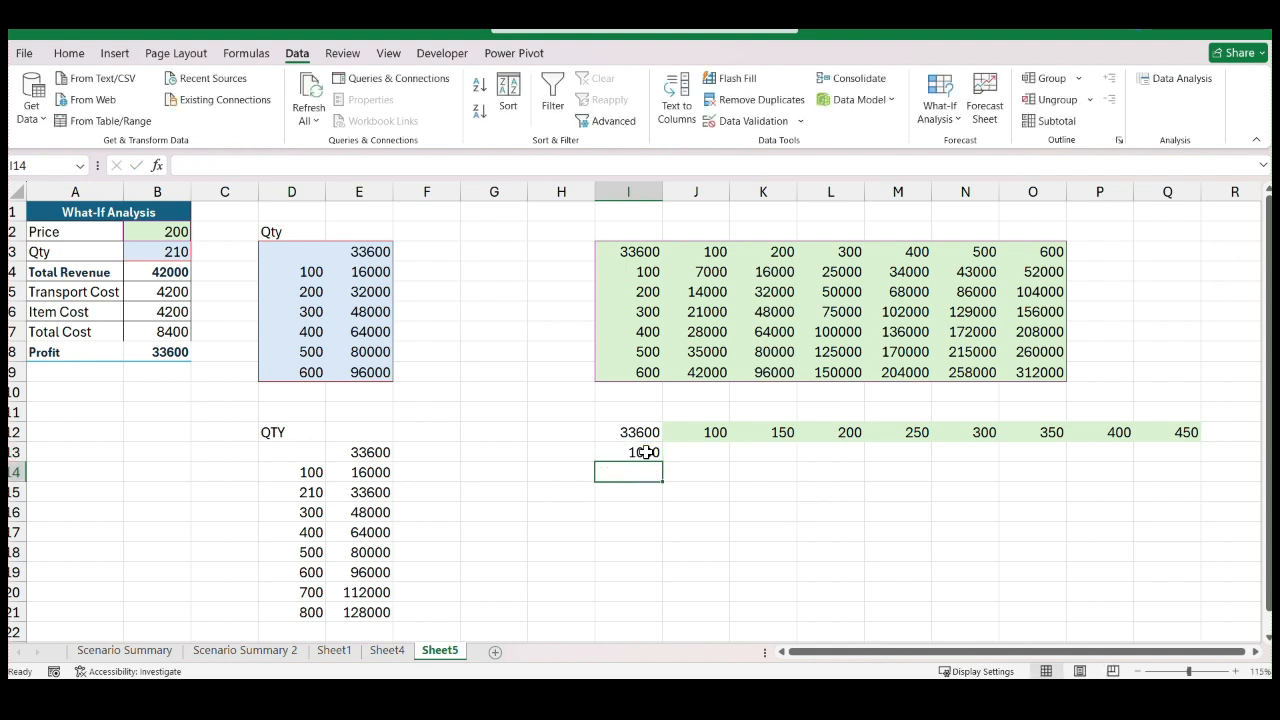
pyautogui.write('2000')
pyautogui.press('Return')
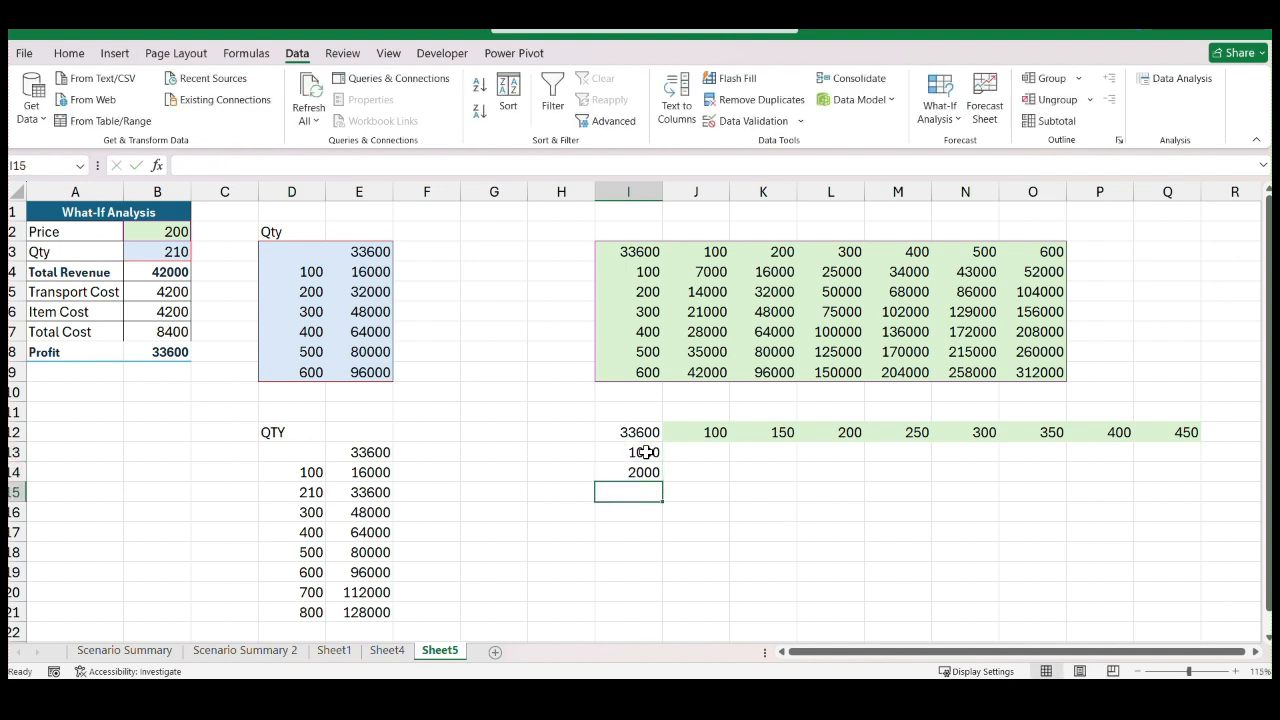
pyautogui.moveTo(645, 452); pyautogui.dragTo(654, 581)
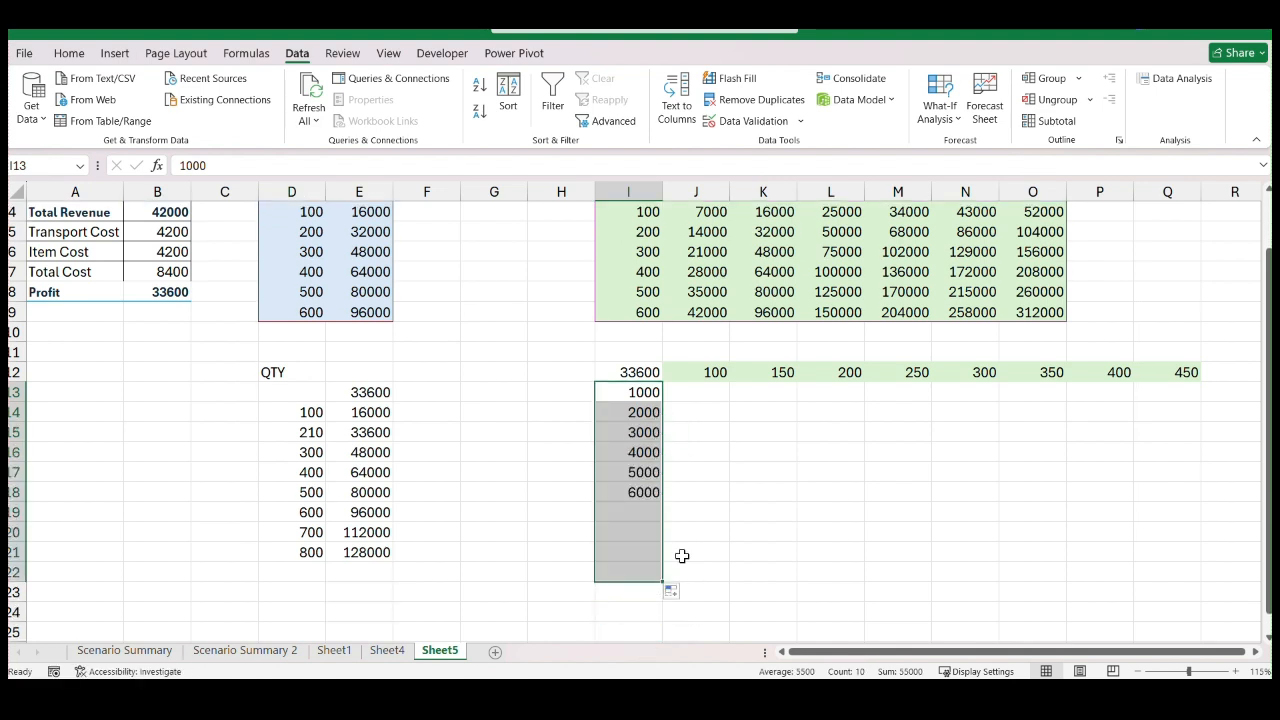
pyautogui.click(850, 492)
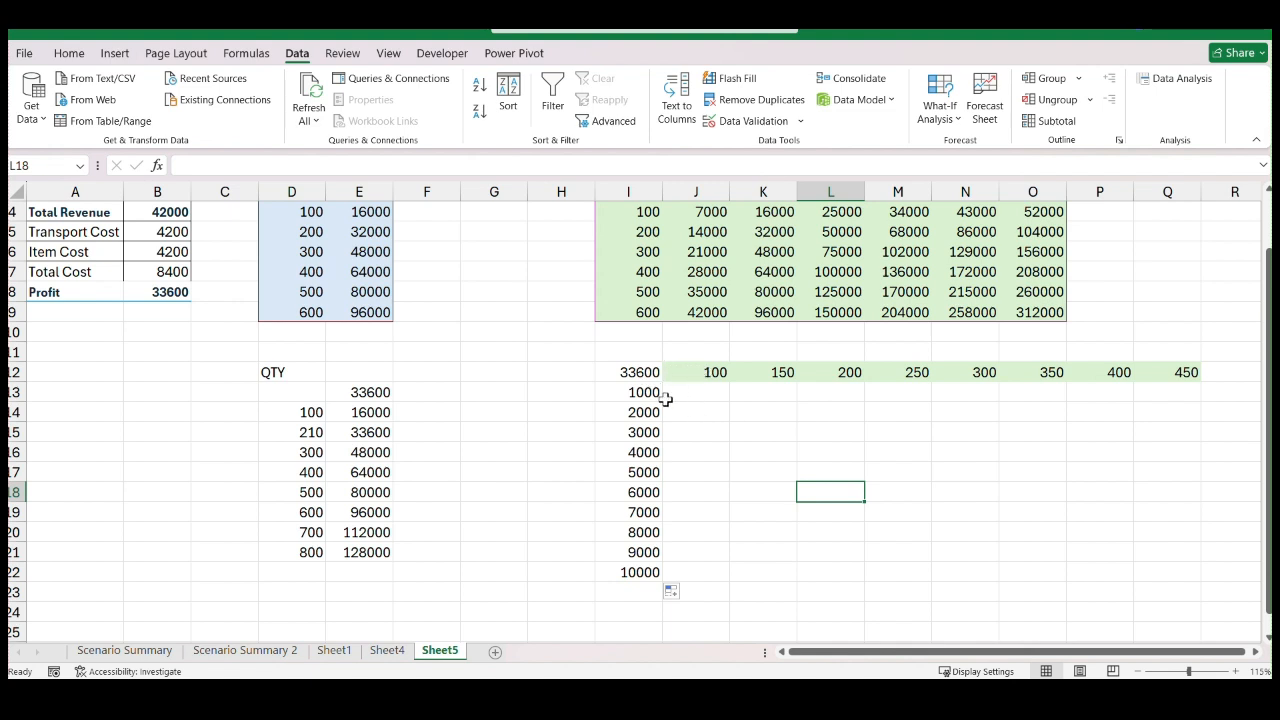
# Create a What-If Analysis data table over I12:Q22 with Price $B$2 as row input cell and Qty $B$3 as column input cell
pyautogui.click(783, 372)
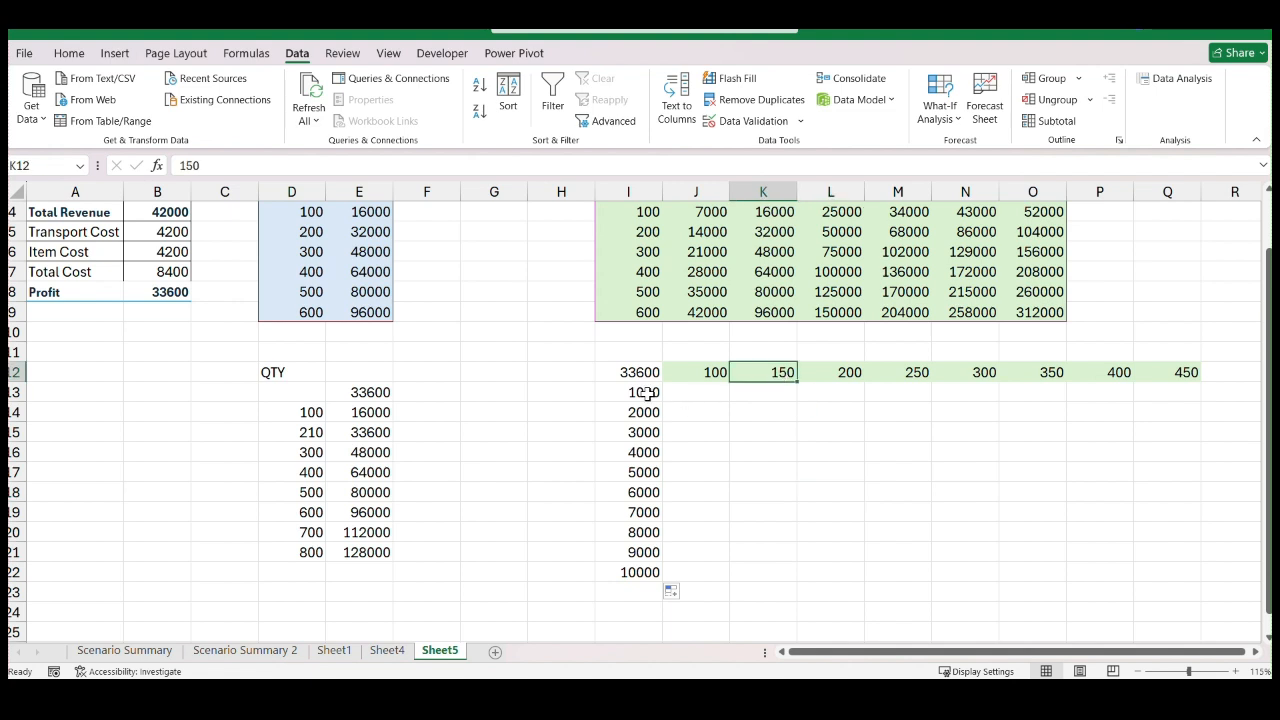
pyautogui.click(647, 393)
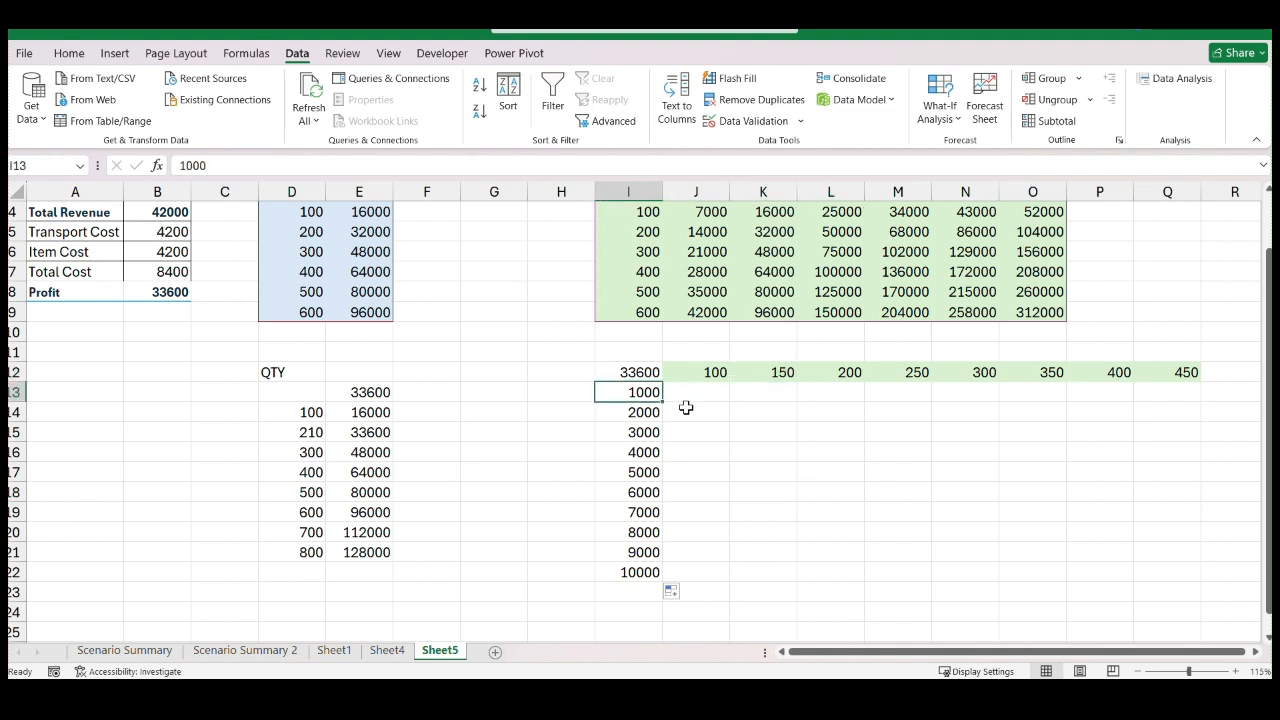
pyautogui.moveTo(641, 372); pyautogui.dragTo(1174, 576)
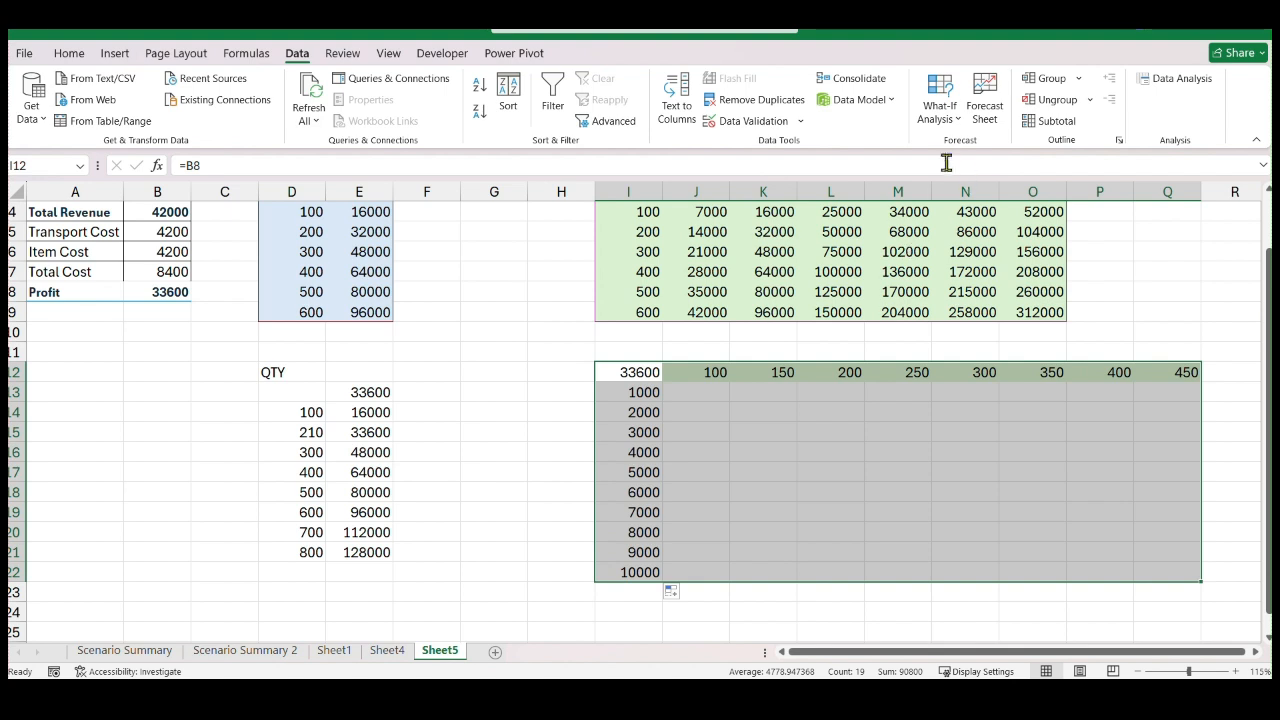
pyautogui.click(957, 126)
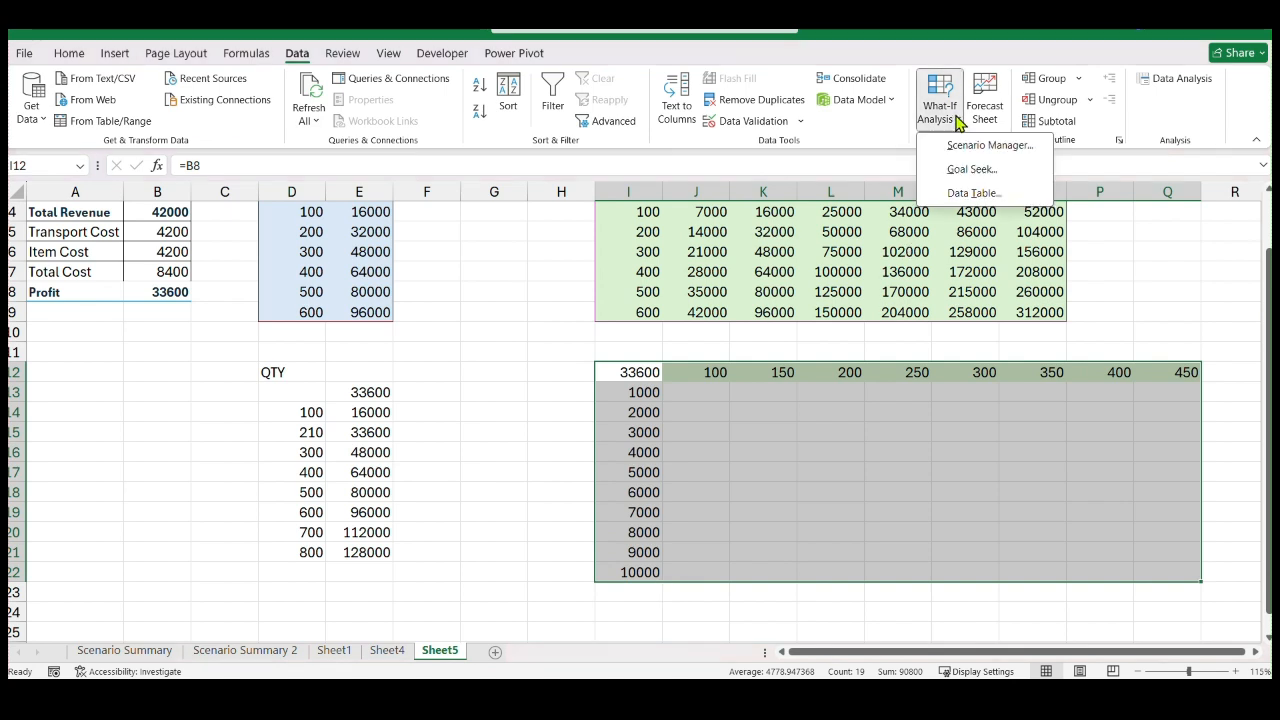
pyautogui.click(965, 190)
pyautogui.moveTo(695, 265); pyautogui.dragTo(562, 225)
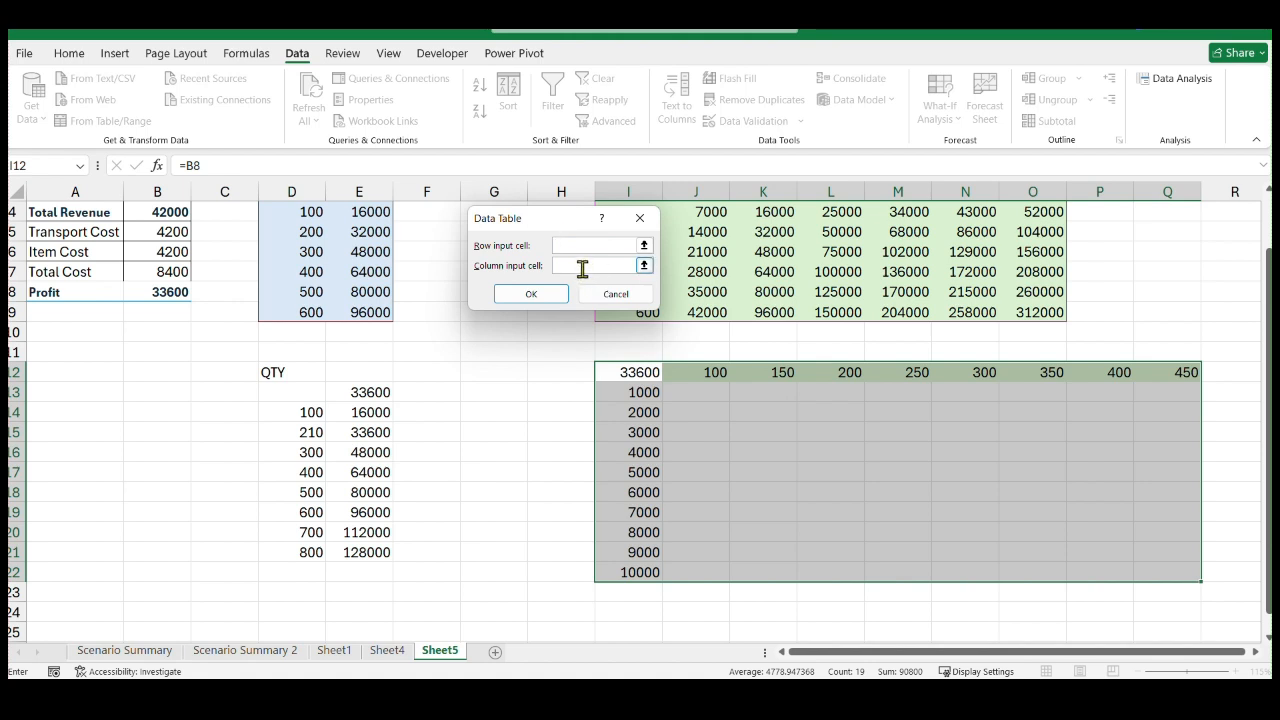
pyautogui.click(644, 246)
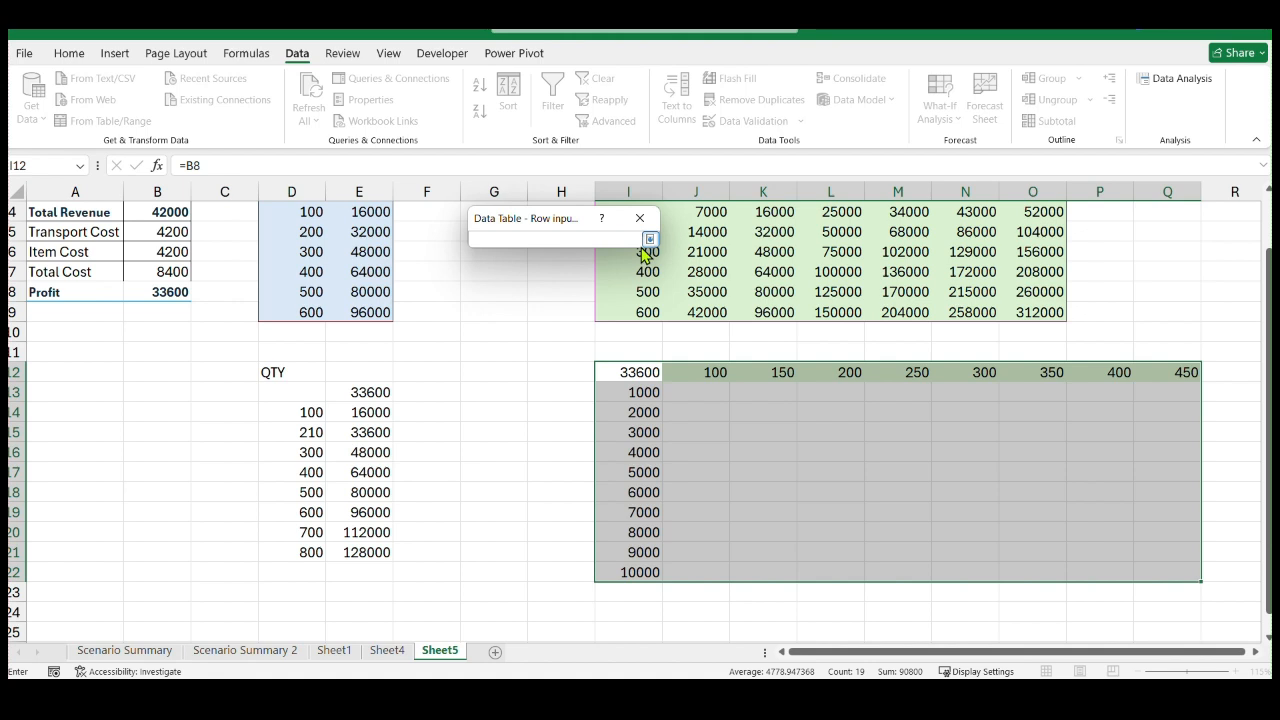
pyautogui.scroll(1, 565, 291)
pyautogui.click(157, 234)
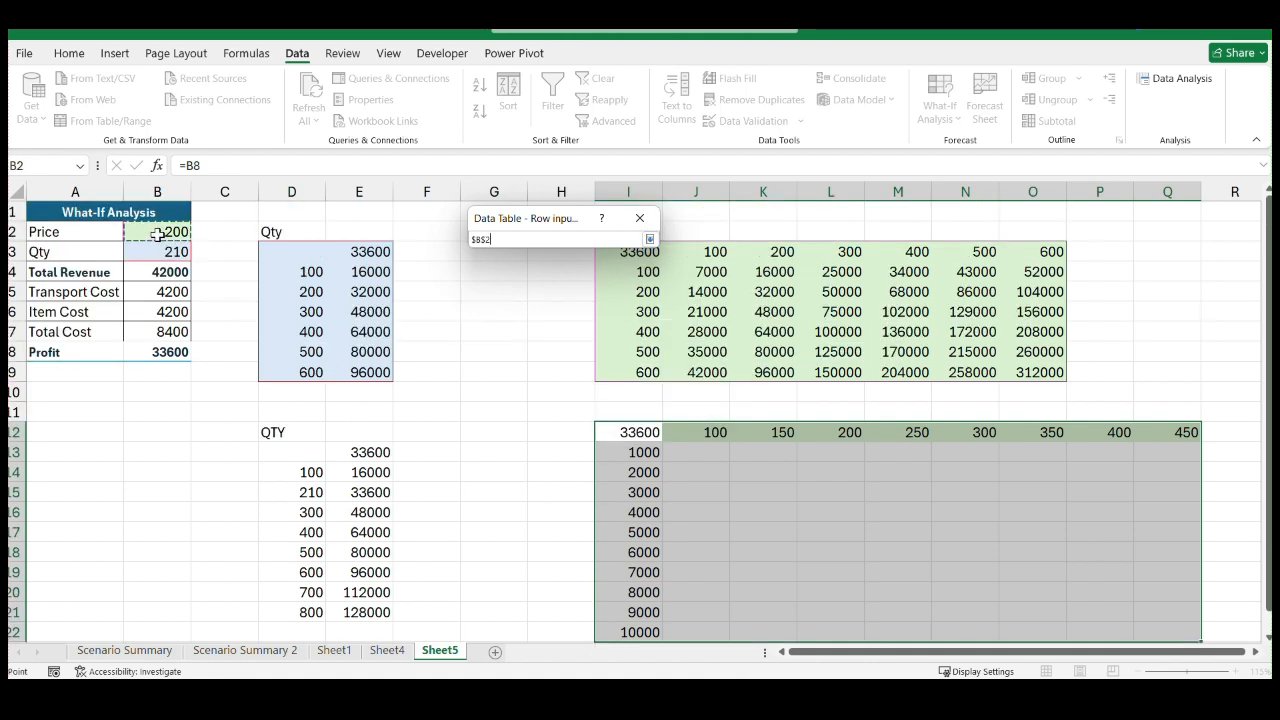
pyautogui.press('Return')
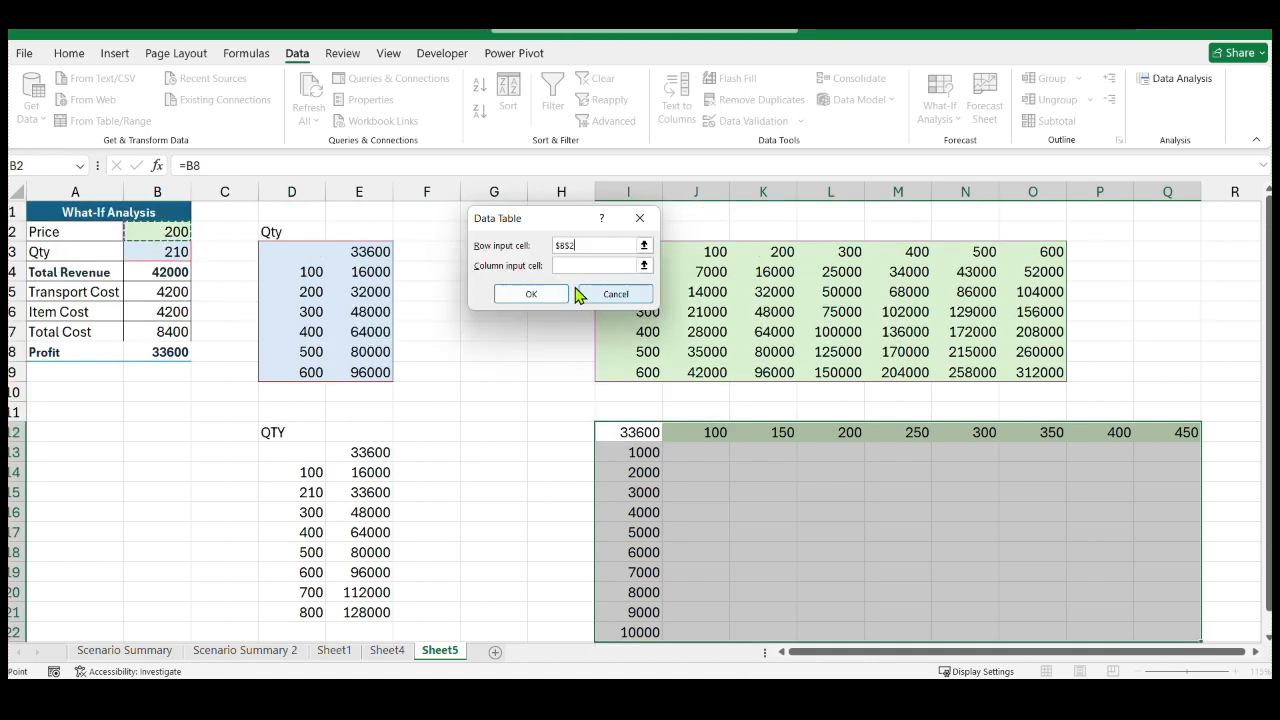
pyautogui.click(645, 266)
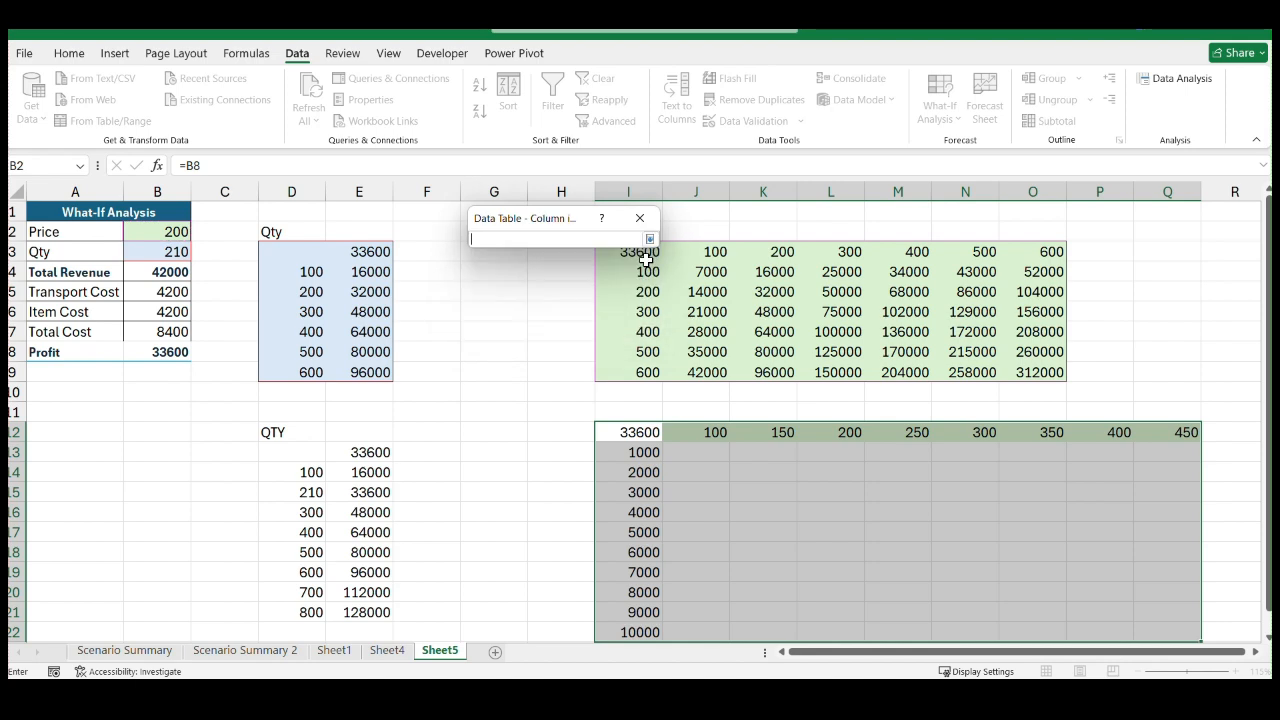
pyautogui.click(157, 253)
pyautogui.press('Return')
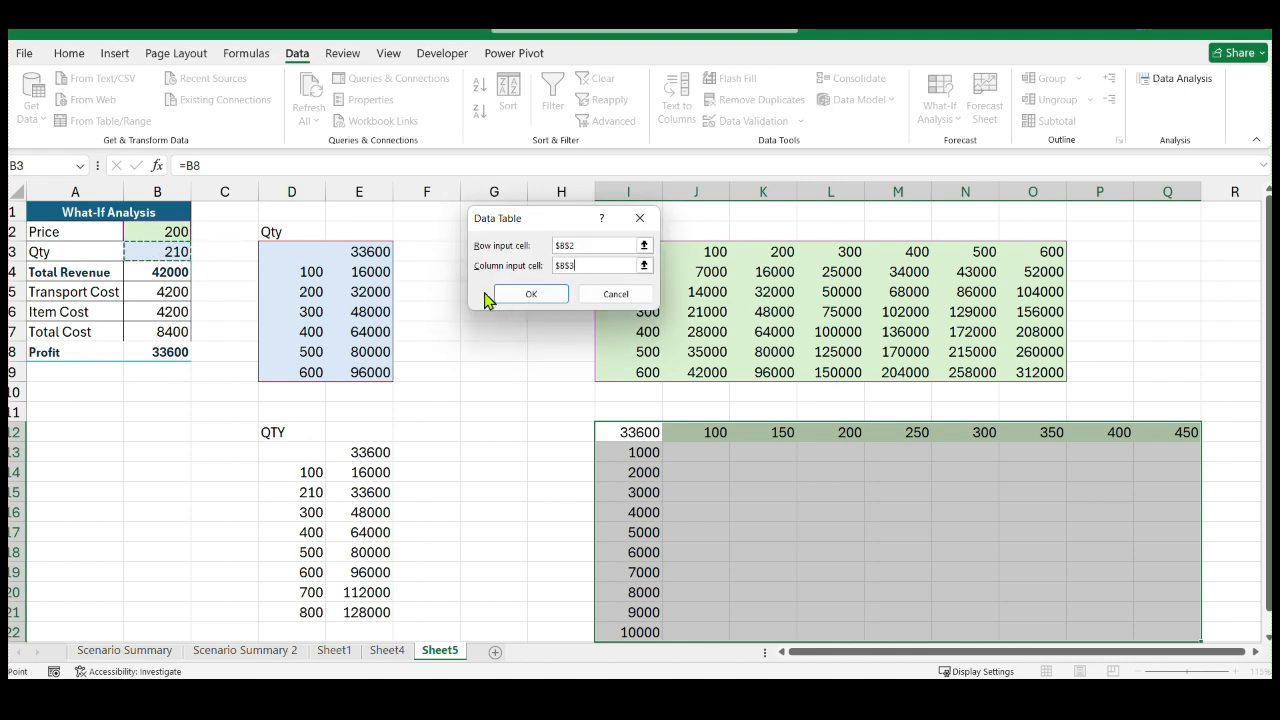
pyautogui.click(530, 294)
# Change the formula in the new two-variable table's corner cell I12 to =B4 to reference Total Revenue
pyautogui.scroll(-1, 814, 534)
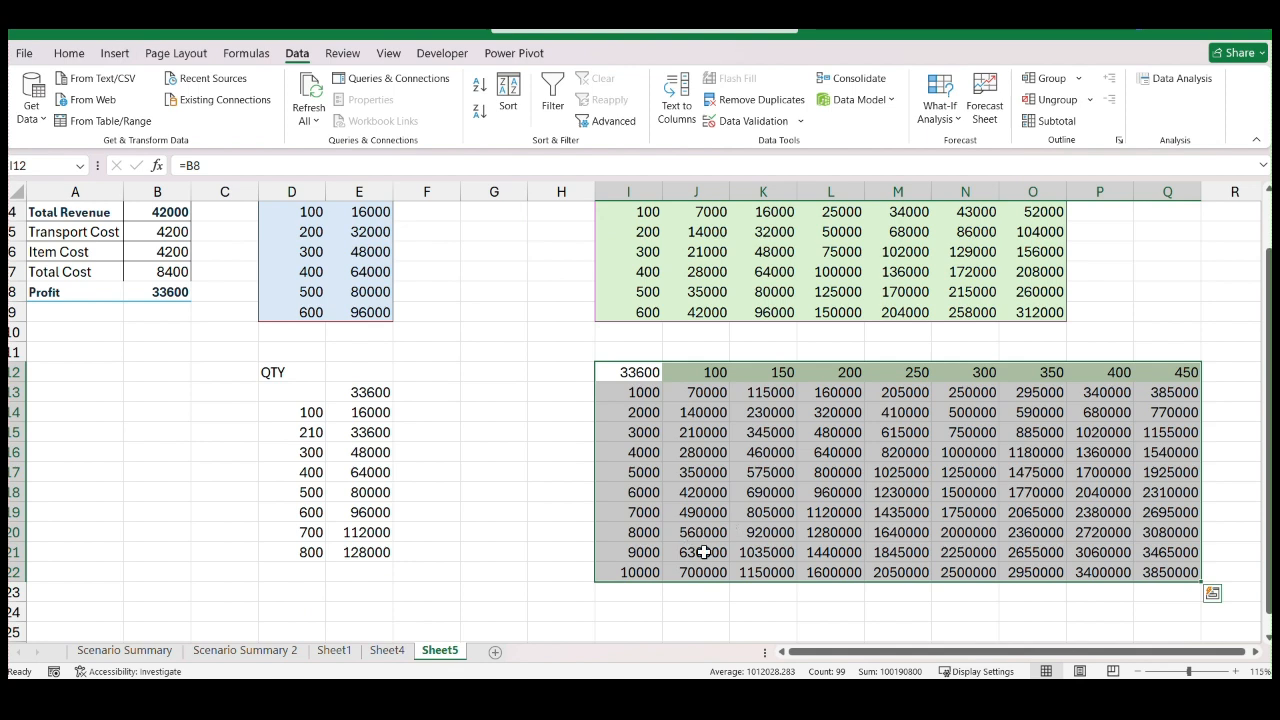
pyautogui.scroll(-1, 700, 540)
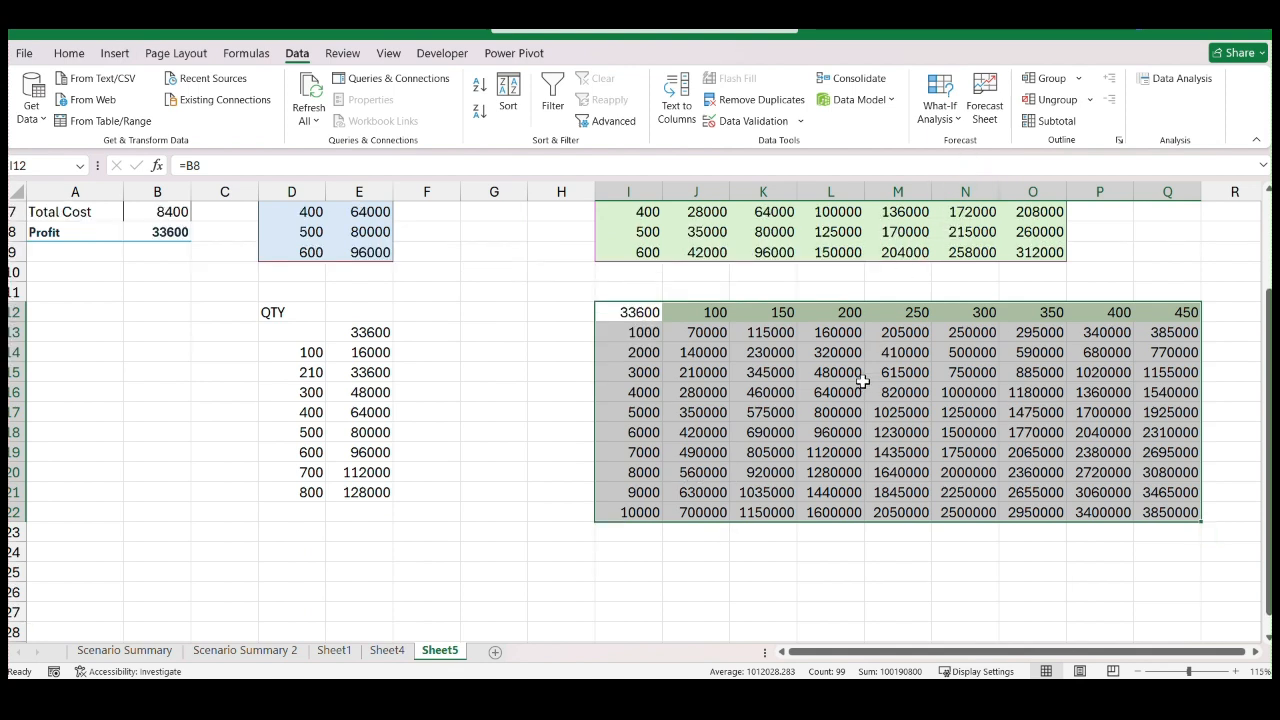
pyautogui.click(715, 314)
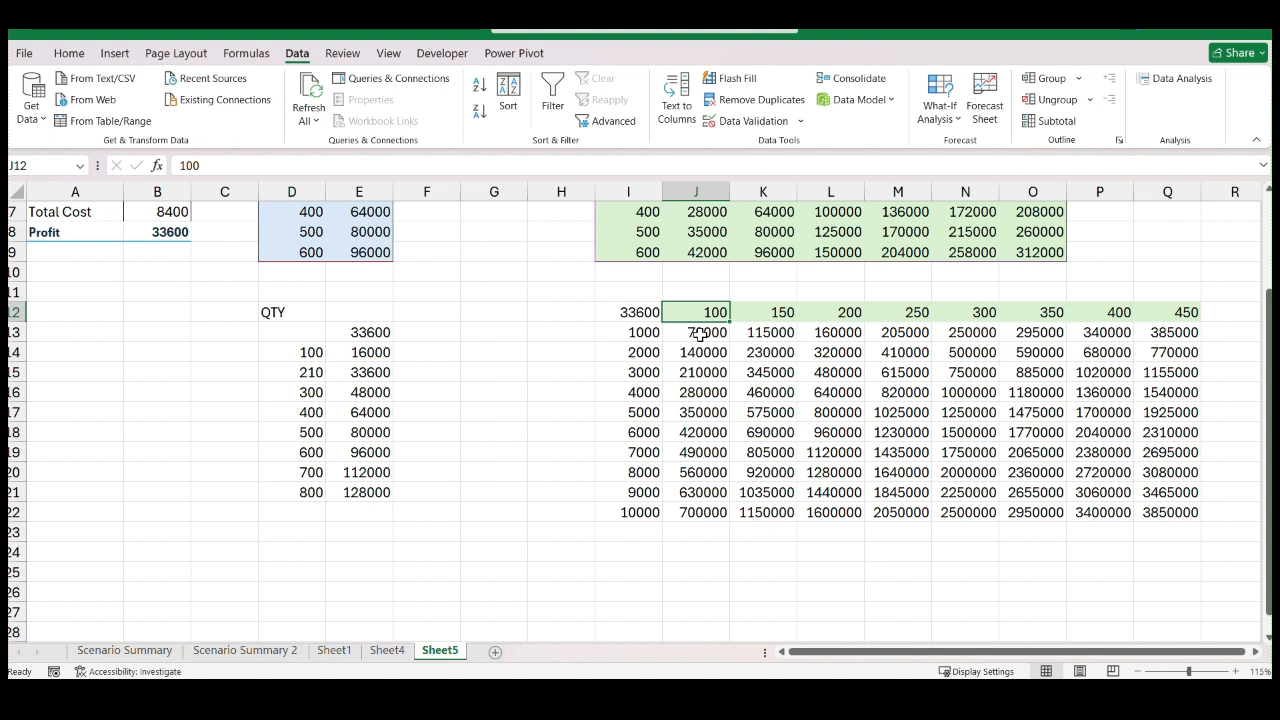
pyautogui.click(640, 313)
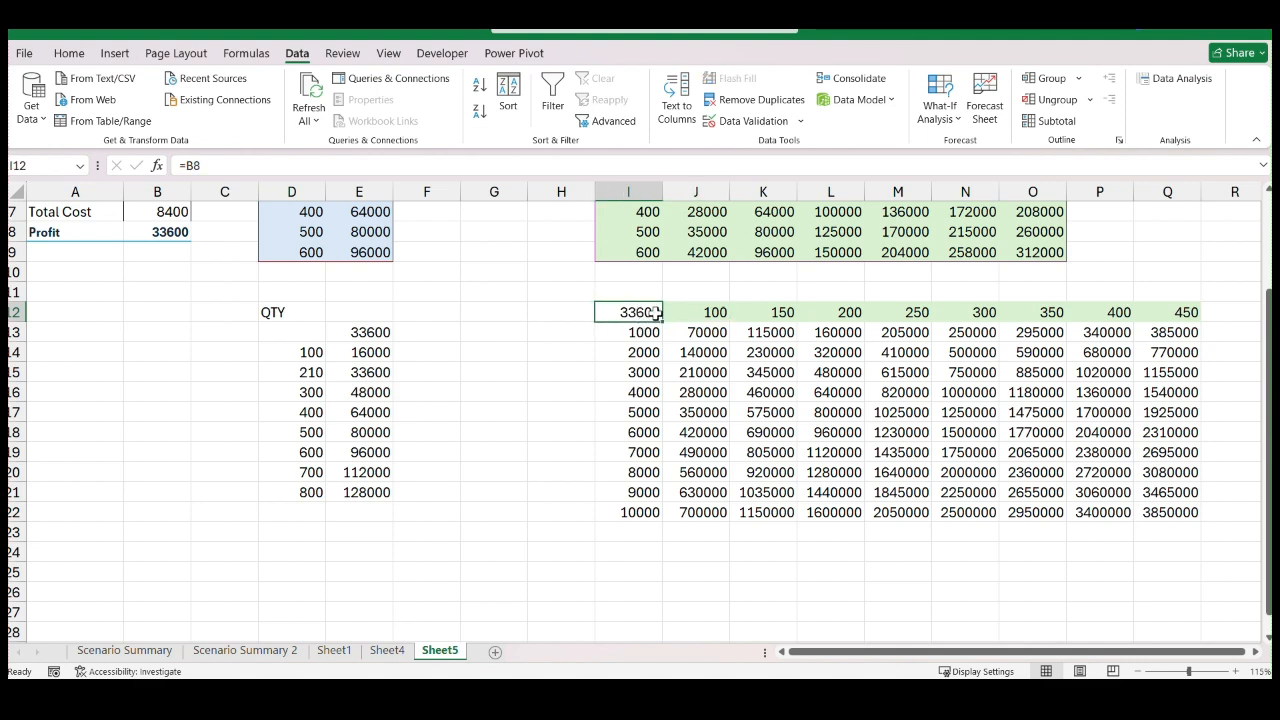
pyautogui.click(294, 168)
pyautogui.press('BackSpace')
pyautogui.press('BackSpace')
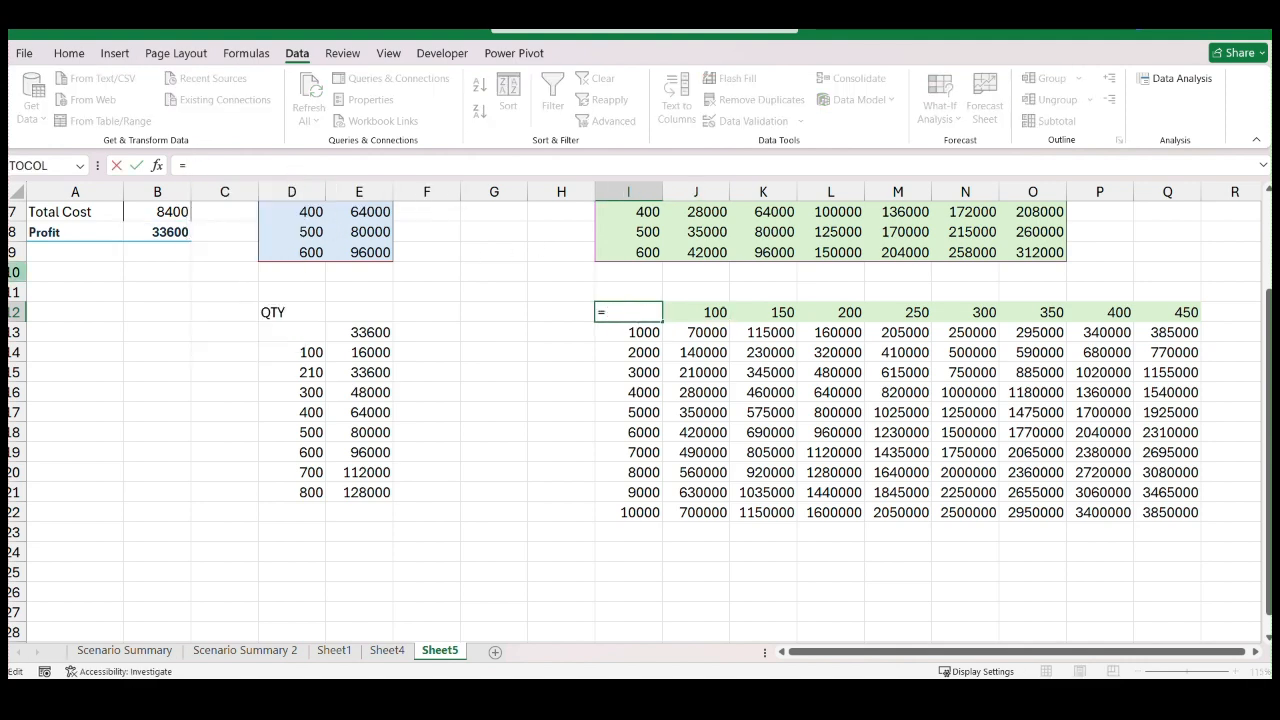
pyautogui.scroll(2, 104, 290)
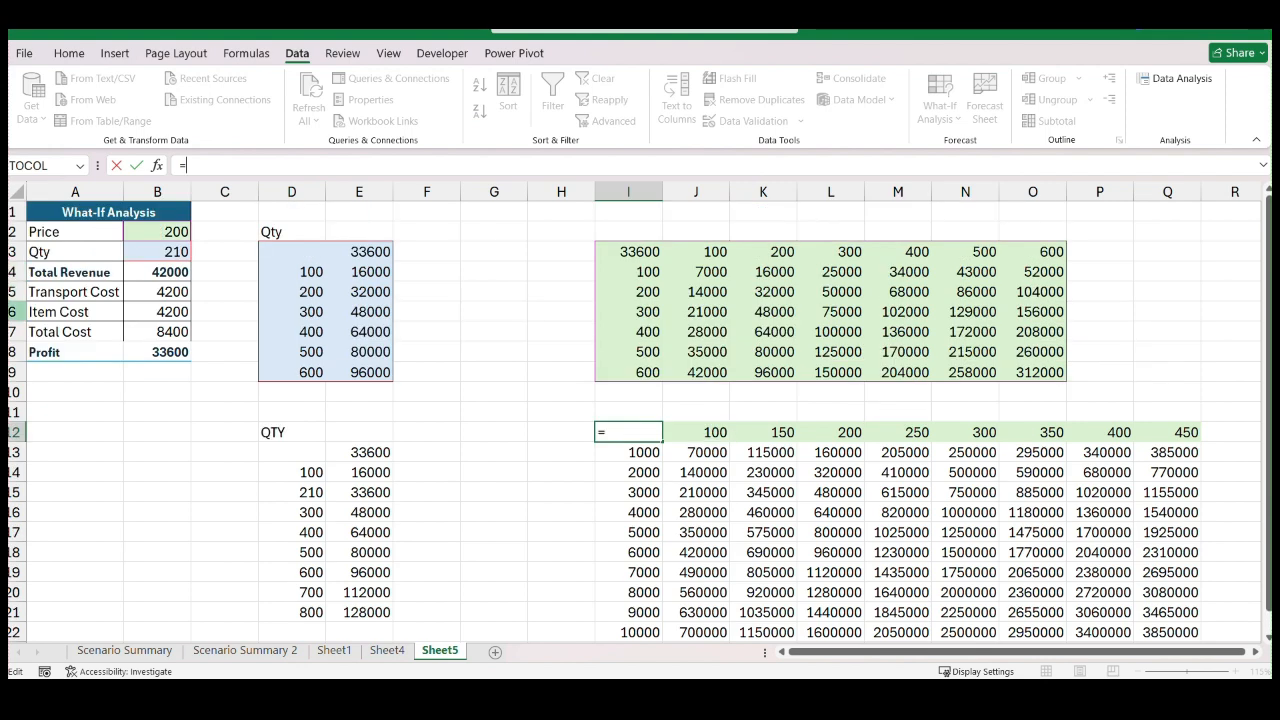
pyautogui.click(165, 276)
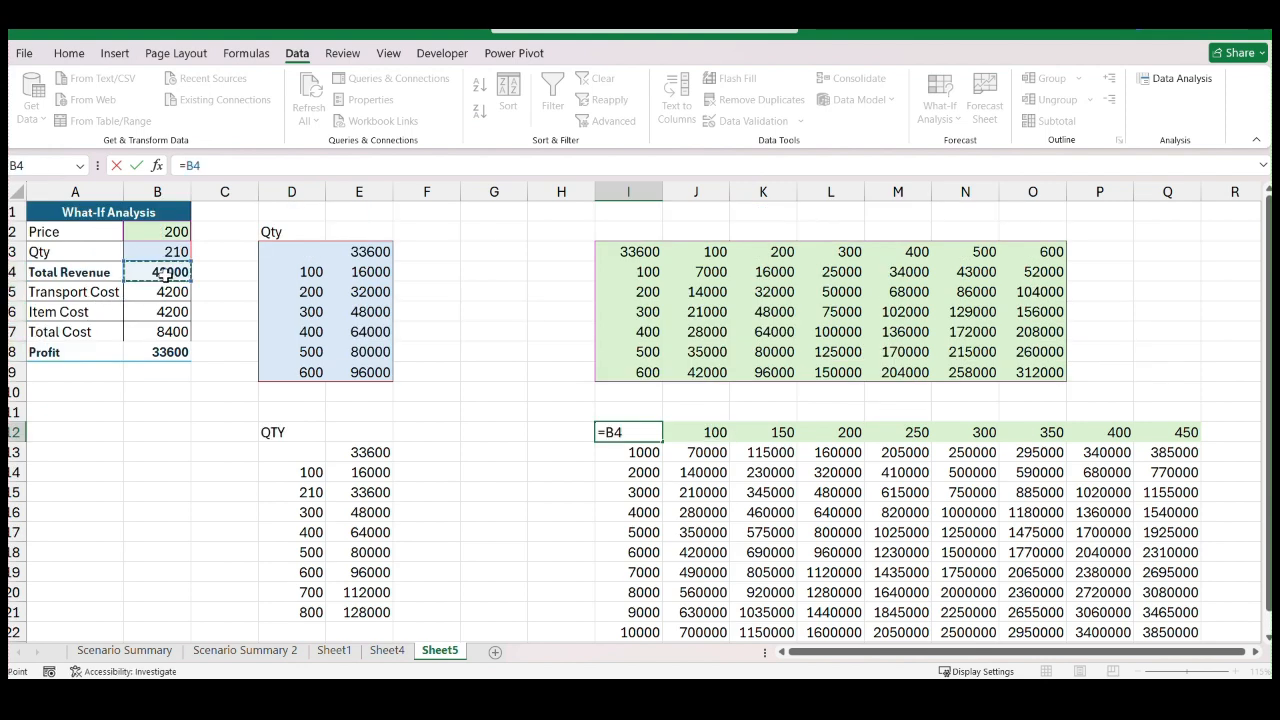
pyautogui.press('Return')
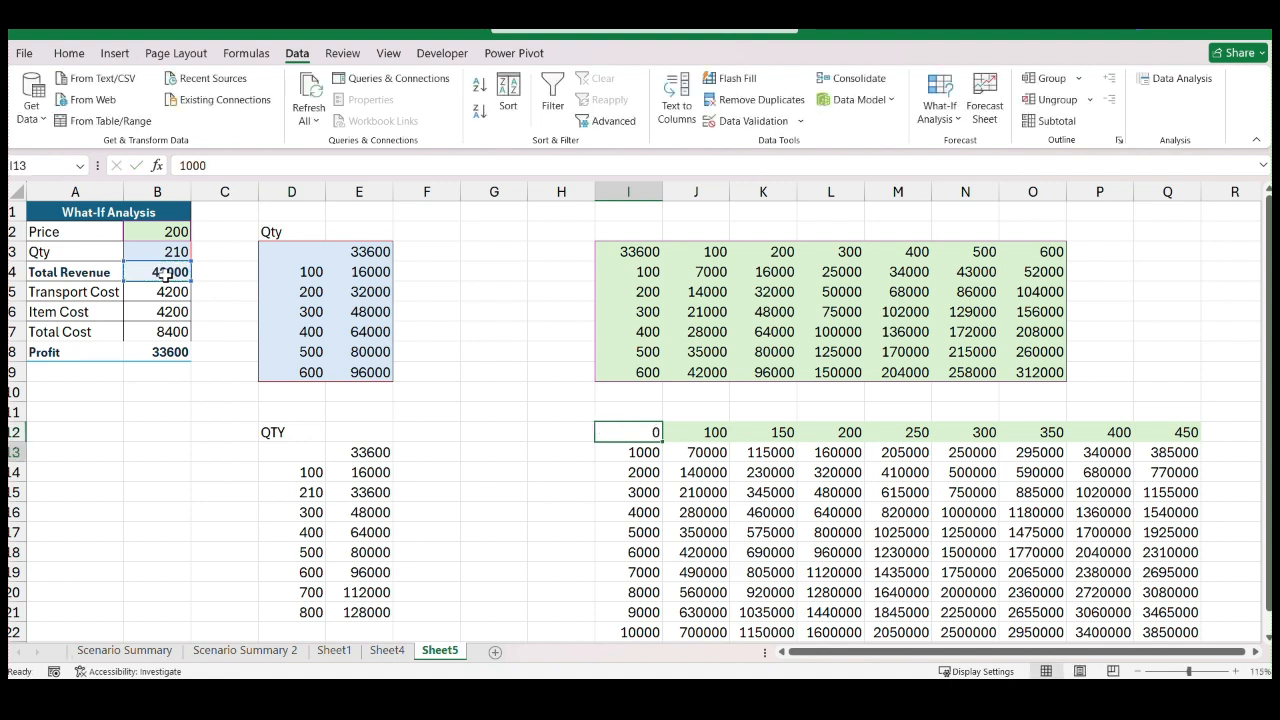
pyautogui.scroll(-1, 662, 430)
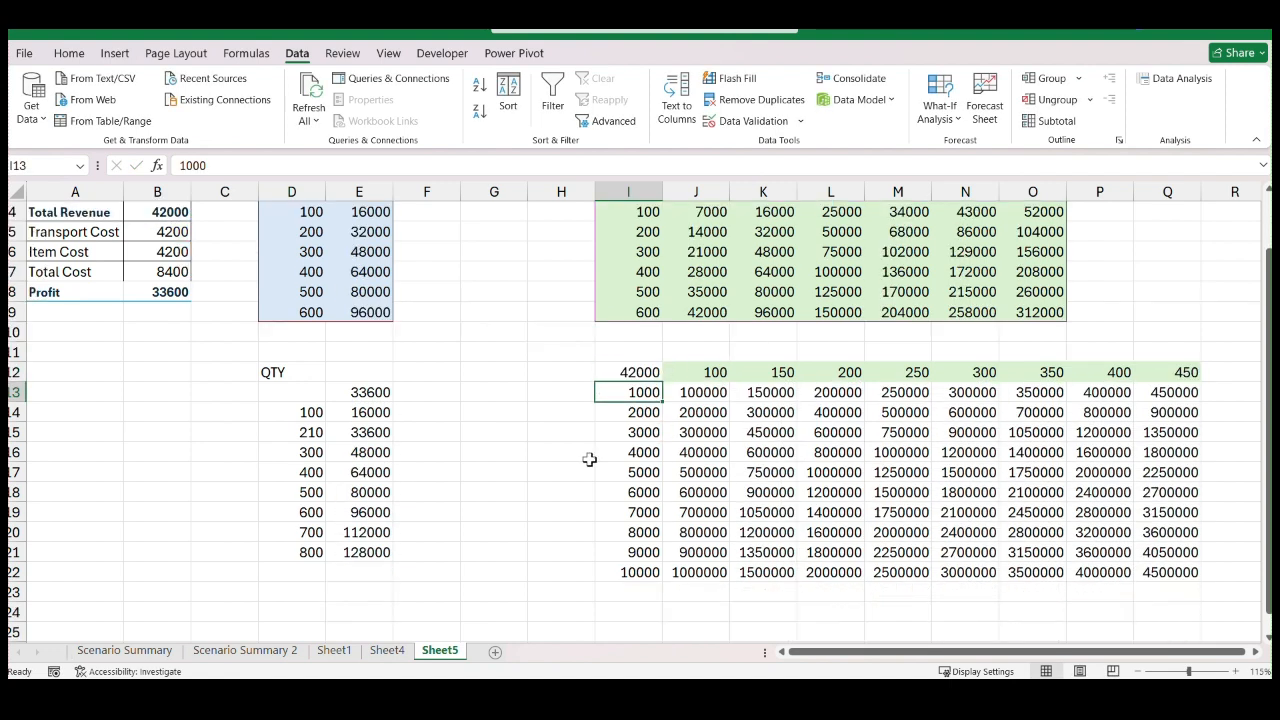
pyautogui.click(553, 441)
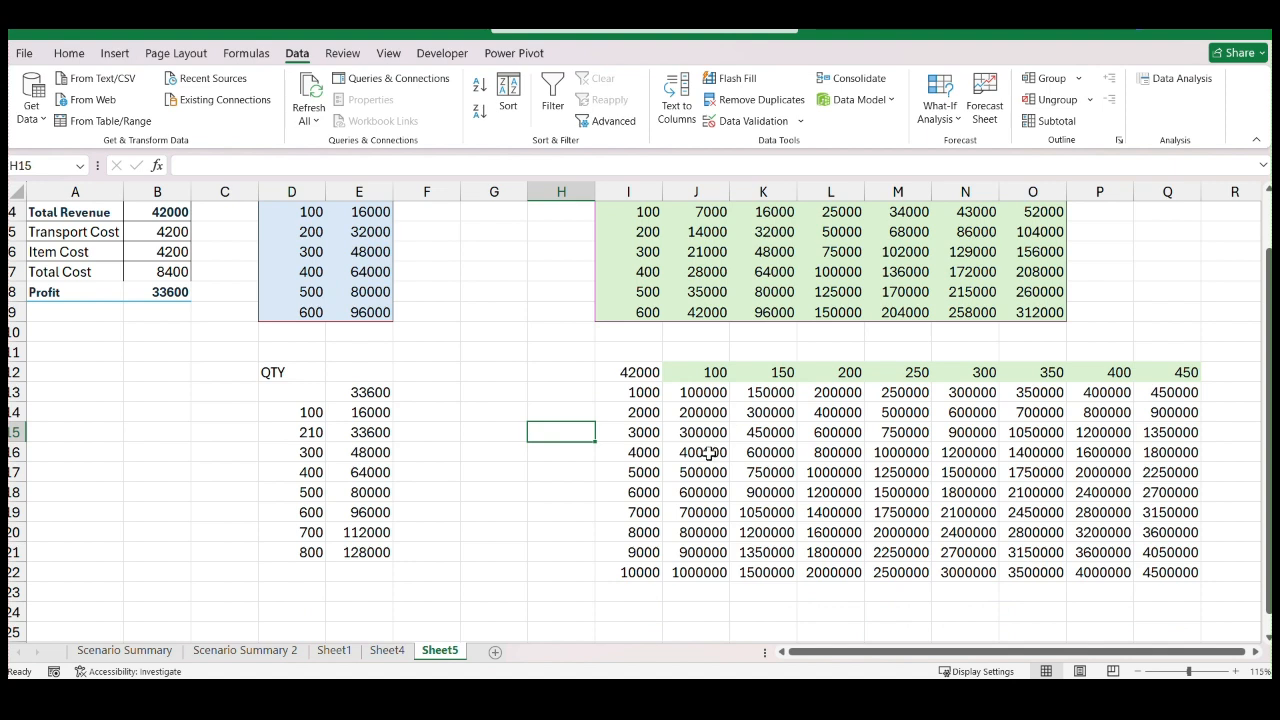
pyautogui.scroll(-1, 738, 456)
pyautogui.scroll(2, 738, 456)
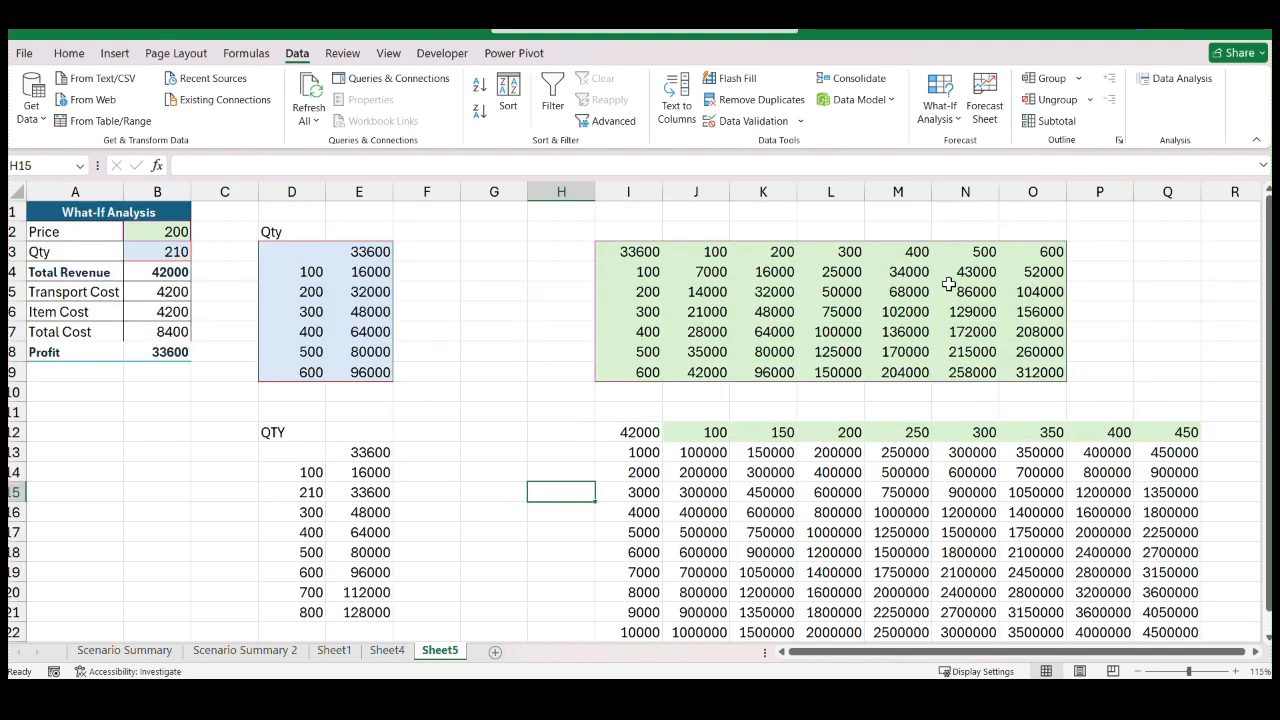
pyautogui.scroll(-1, 577, 477)
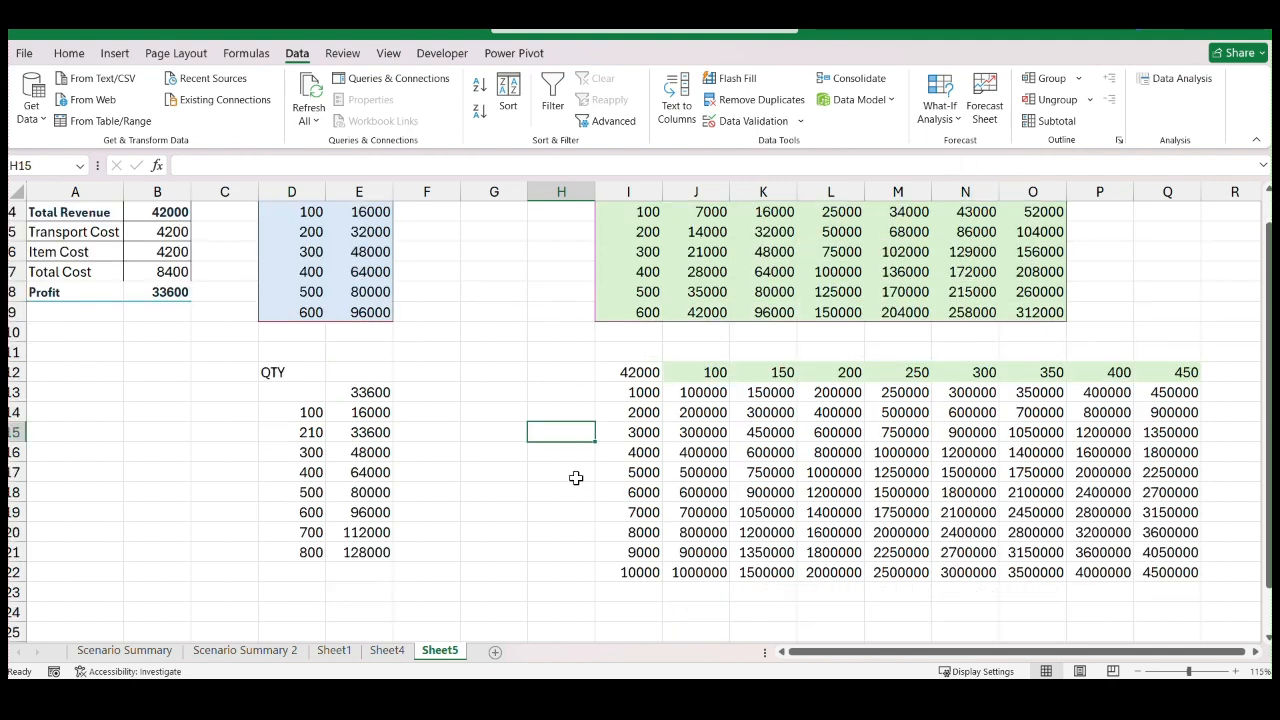
# Add a new worksheet and paste into A1 the Date and Sales columns copied from the other workbook's Forecast sheet
pyautogui.click(498, 653)
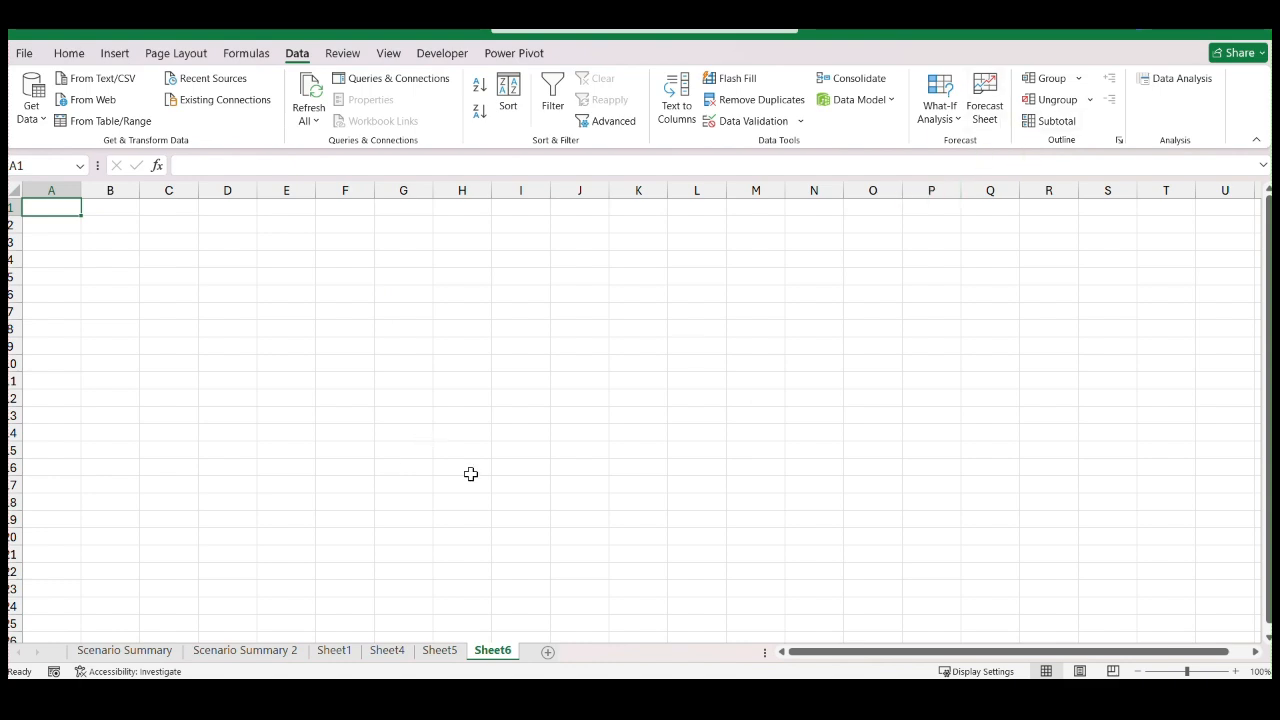
pyautogui.moveTo(390, 680)
pyautogui.click(349, 611)
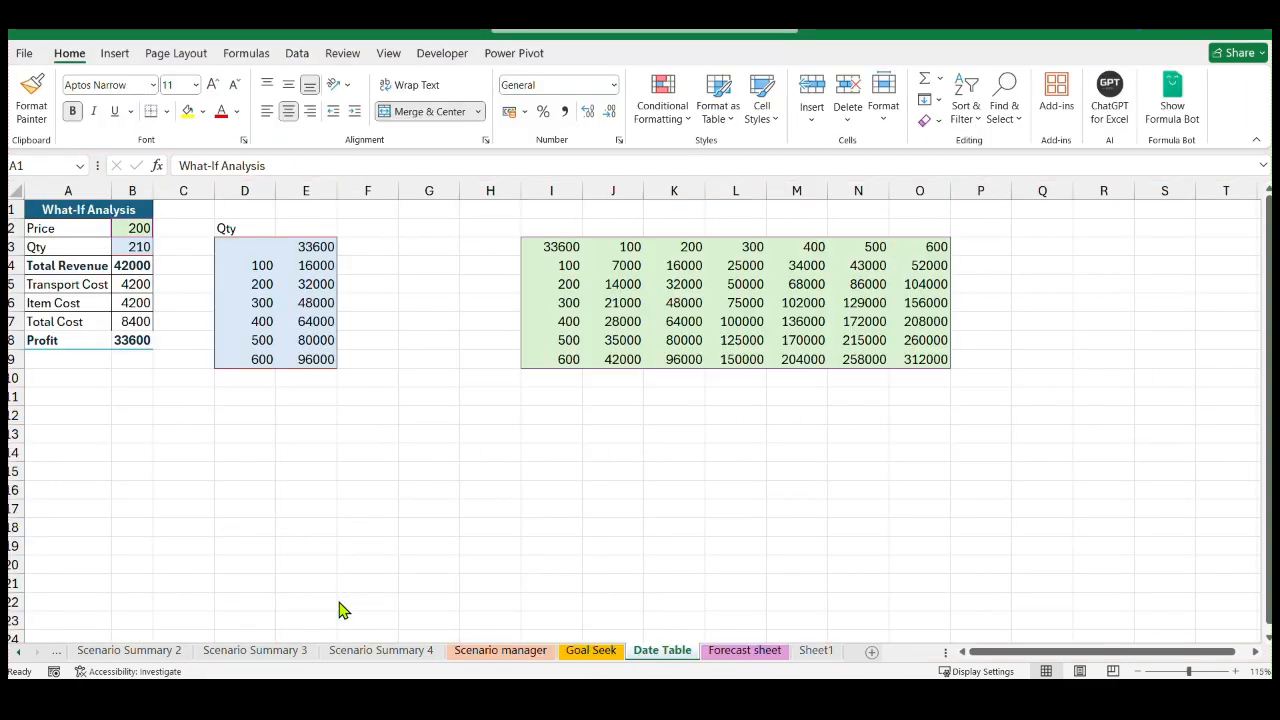
pyautogui.click(720, 652)
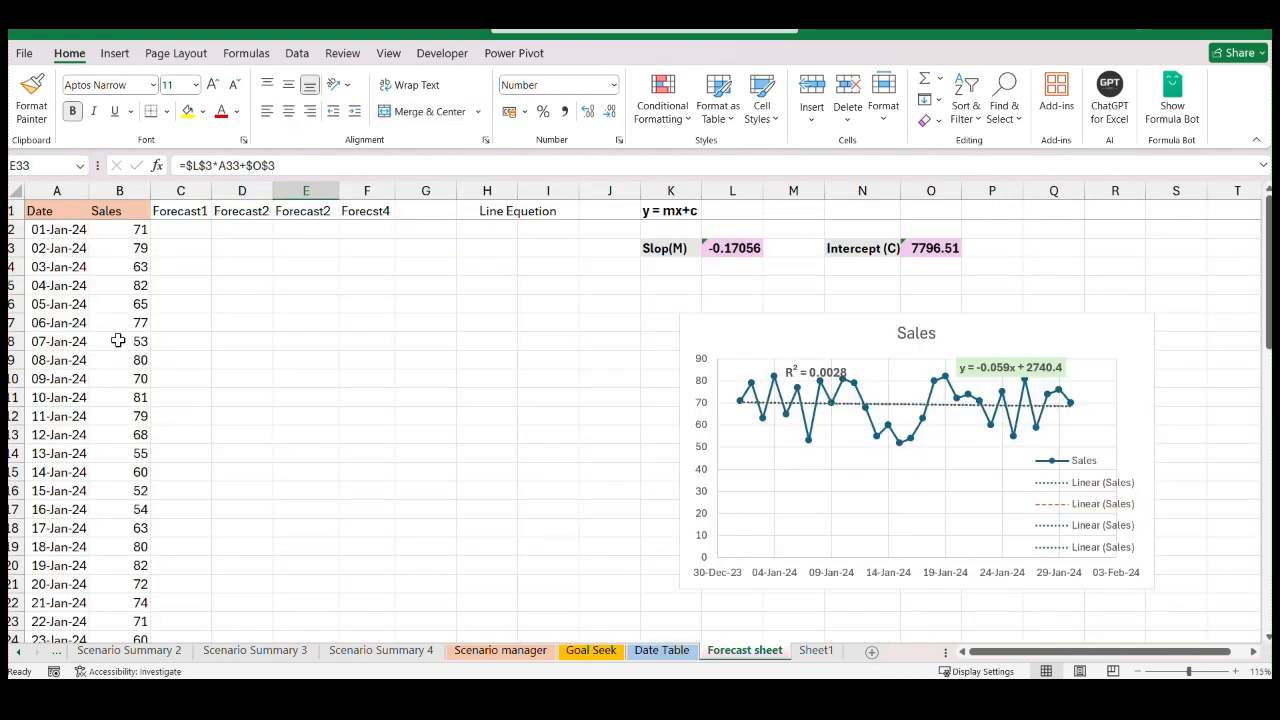
pyautogui.moveTo(55, 216); pyautogui.dragTo(127, 469)
pyautogui.hotkey('ctrl', 'shift', 'Down')
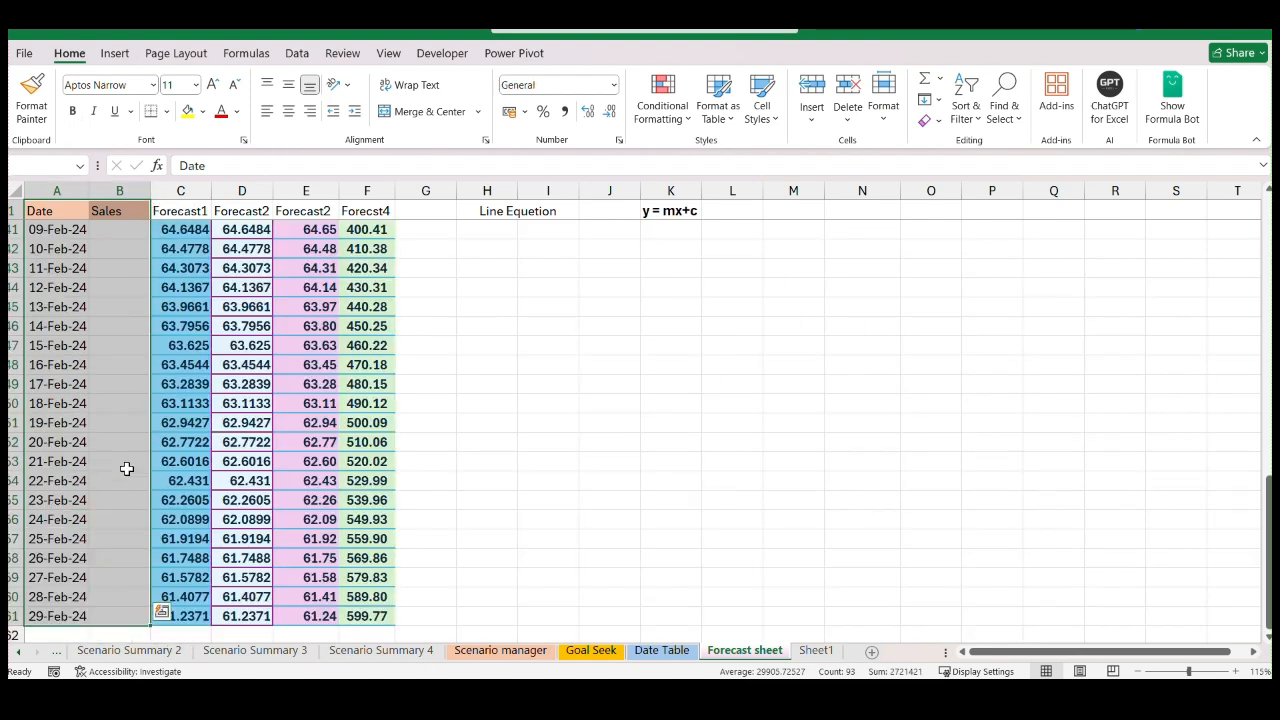
pyautogui.hotkey('ctrl', 'c')
pyautogui.hotkey('alt', 'Tab')
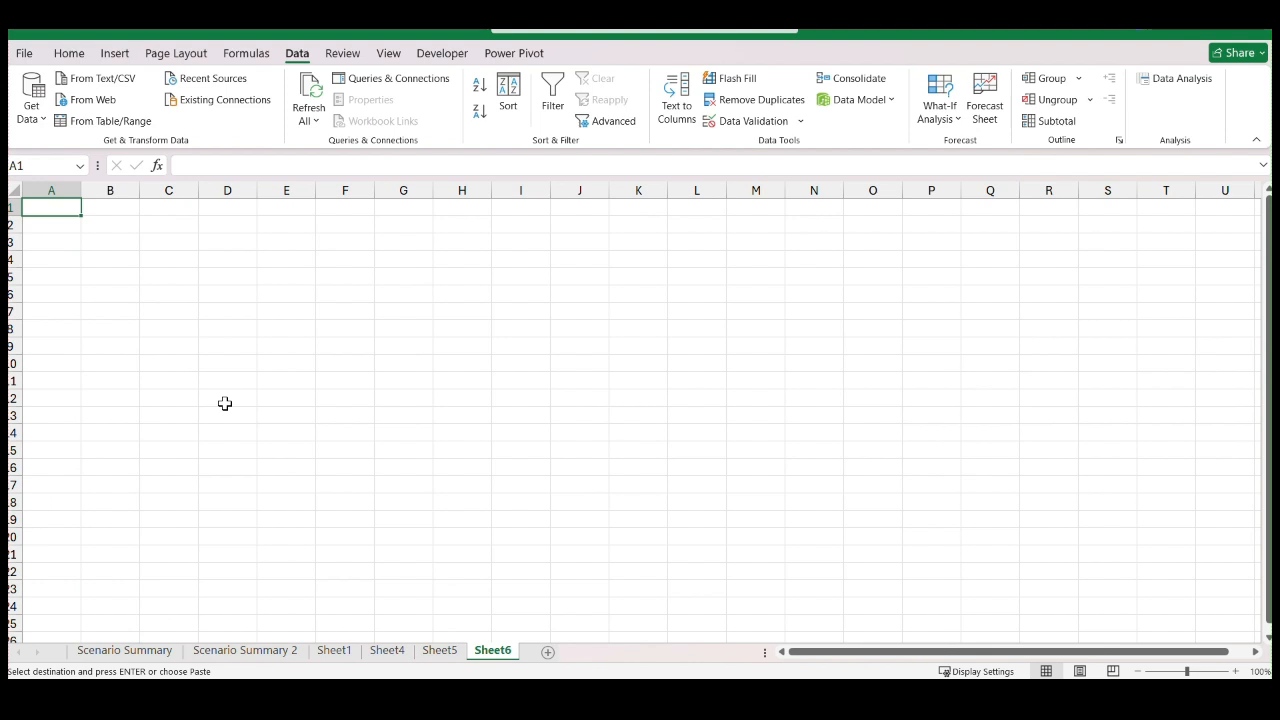
pyautogui.hotkey('ctrl', 'v')
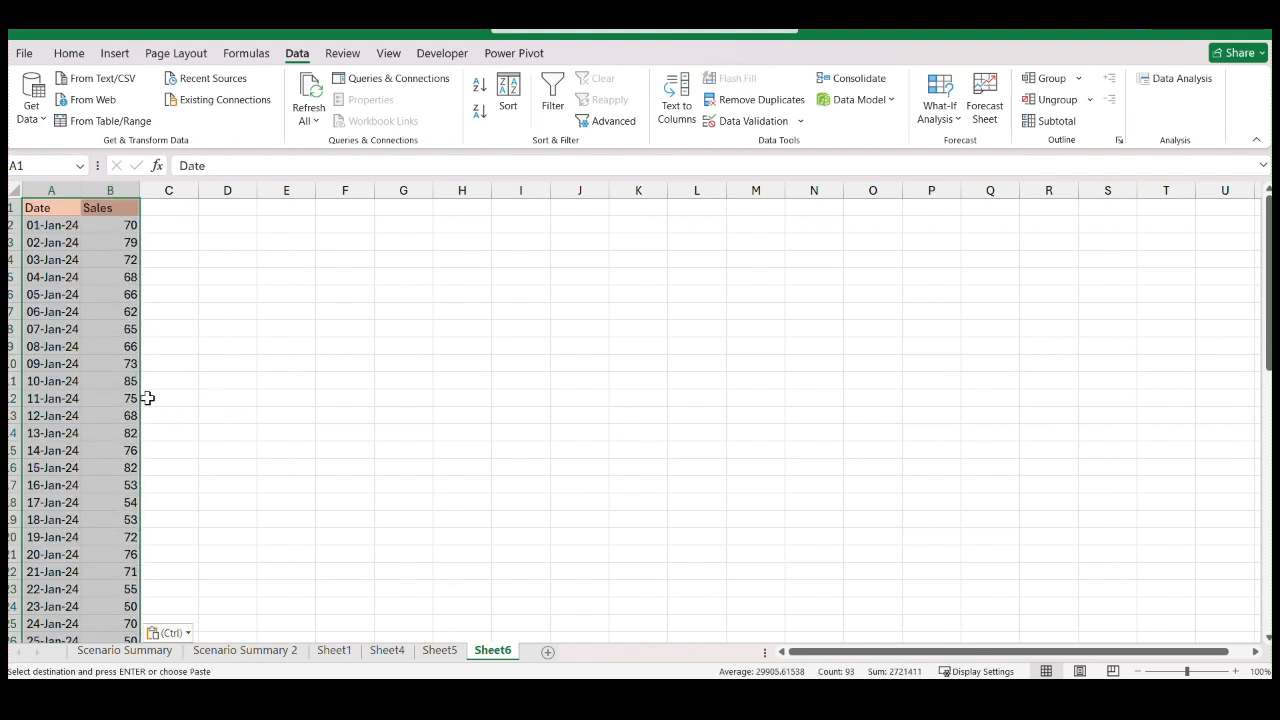
# Autofit the width of the Date column A so the February dates fit
pyautogui.scroll(-7, 120, 390)
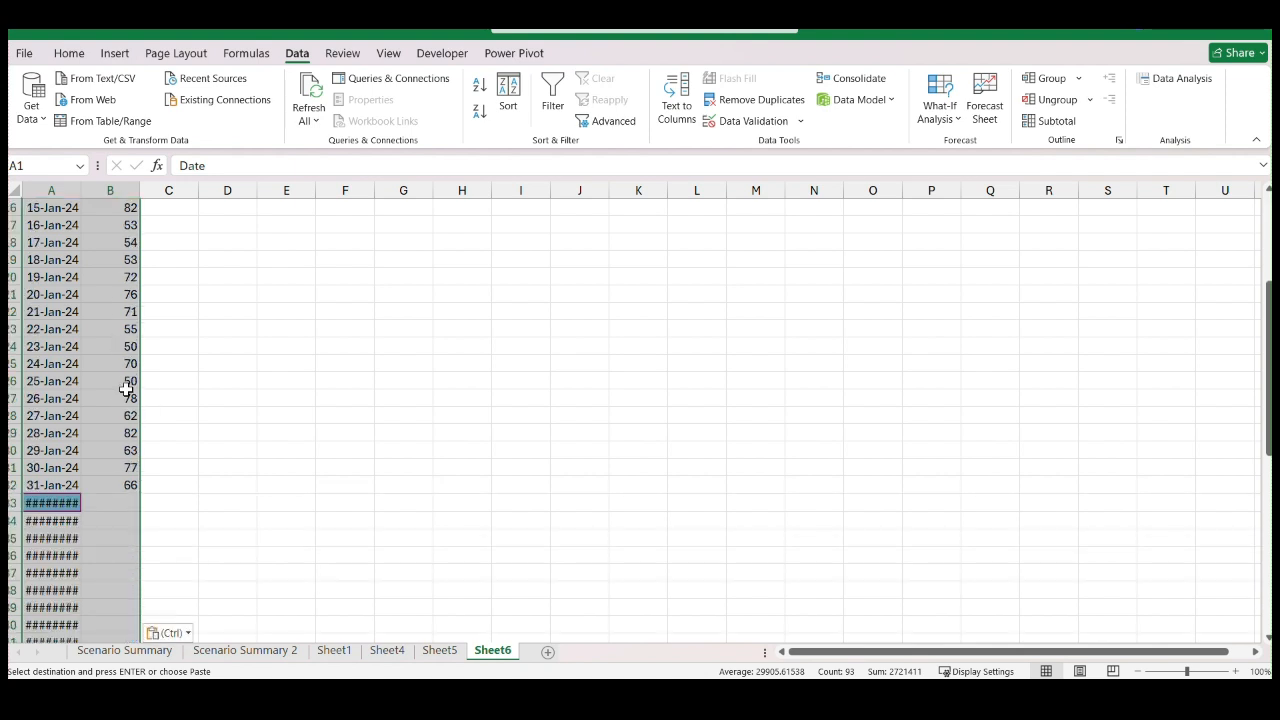
pyautogui.click(97, 451)
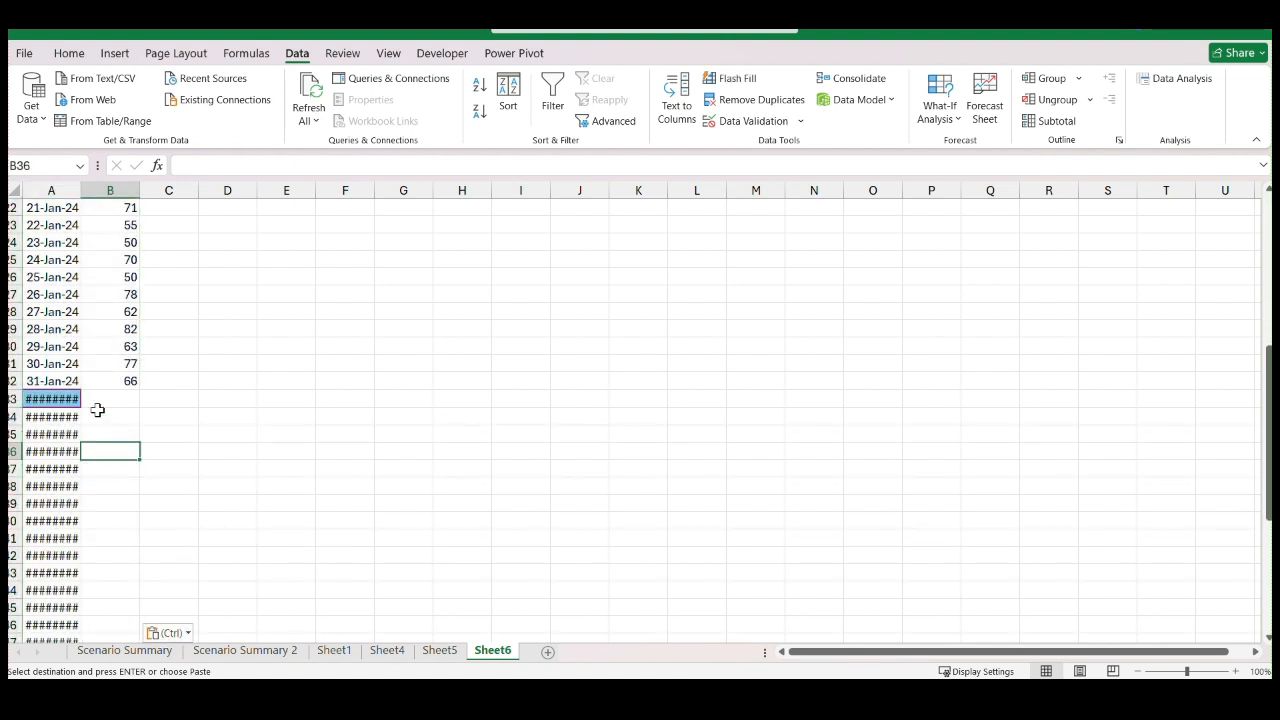
pyautogui.doubleClick(81, 190)
pyautogui.scroll(7, 150, 416)
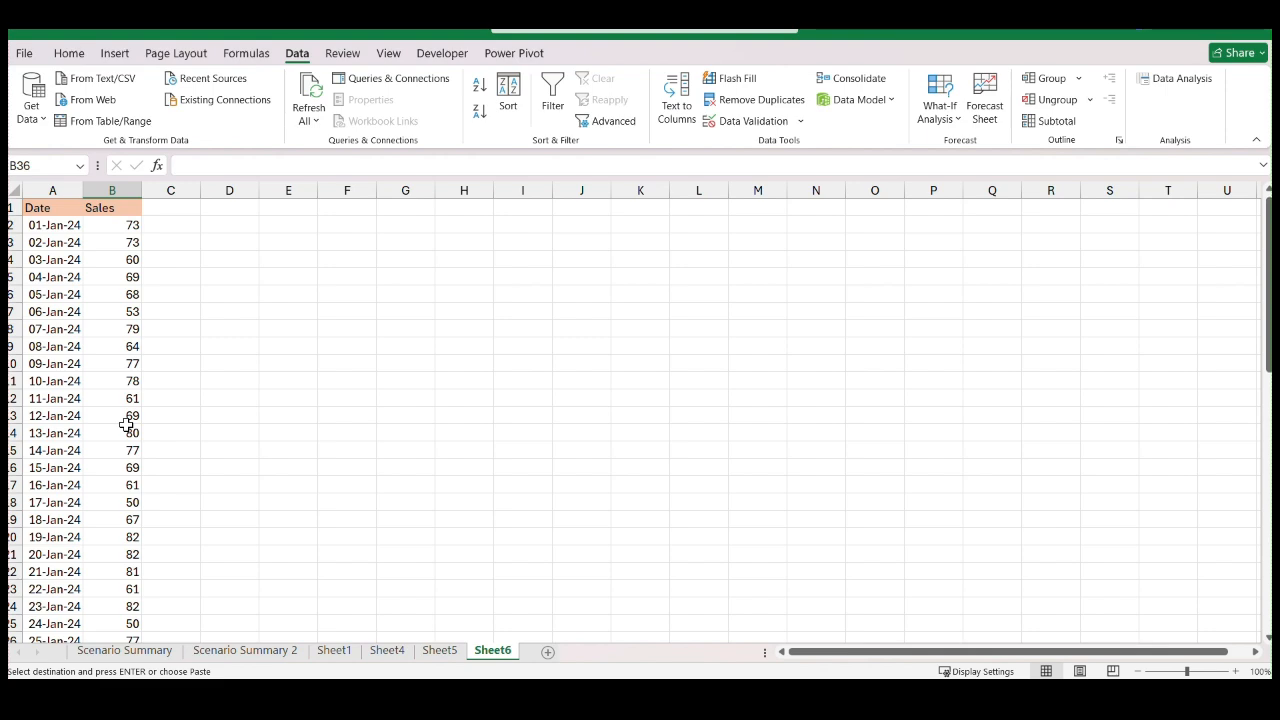
# Select the January dates and sales values in A2:B32, without the headers
pyautogui.moveTo(57, 228); pyautogui.dragTo(146, 258)
pyautogui.scroll(10, 286, 357)
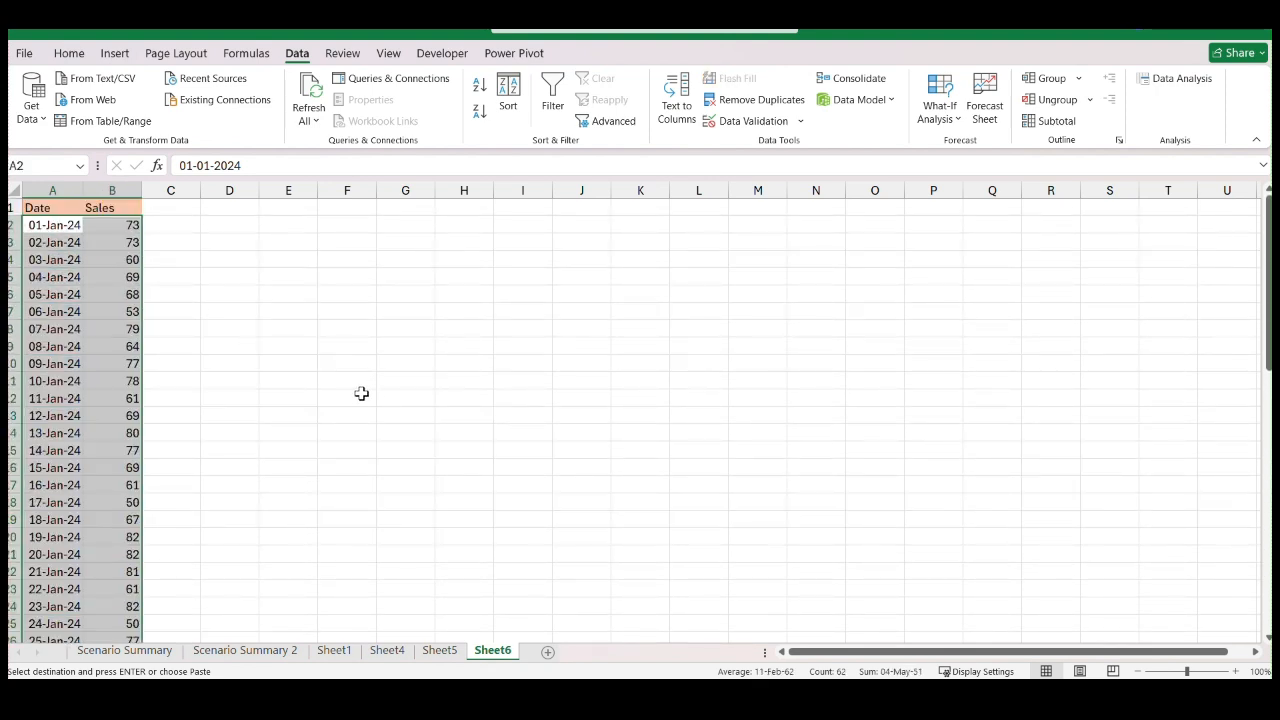
pyautogui.scroll(-4, 354, 388)
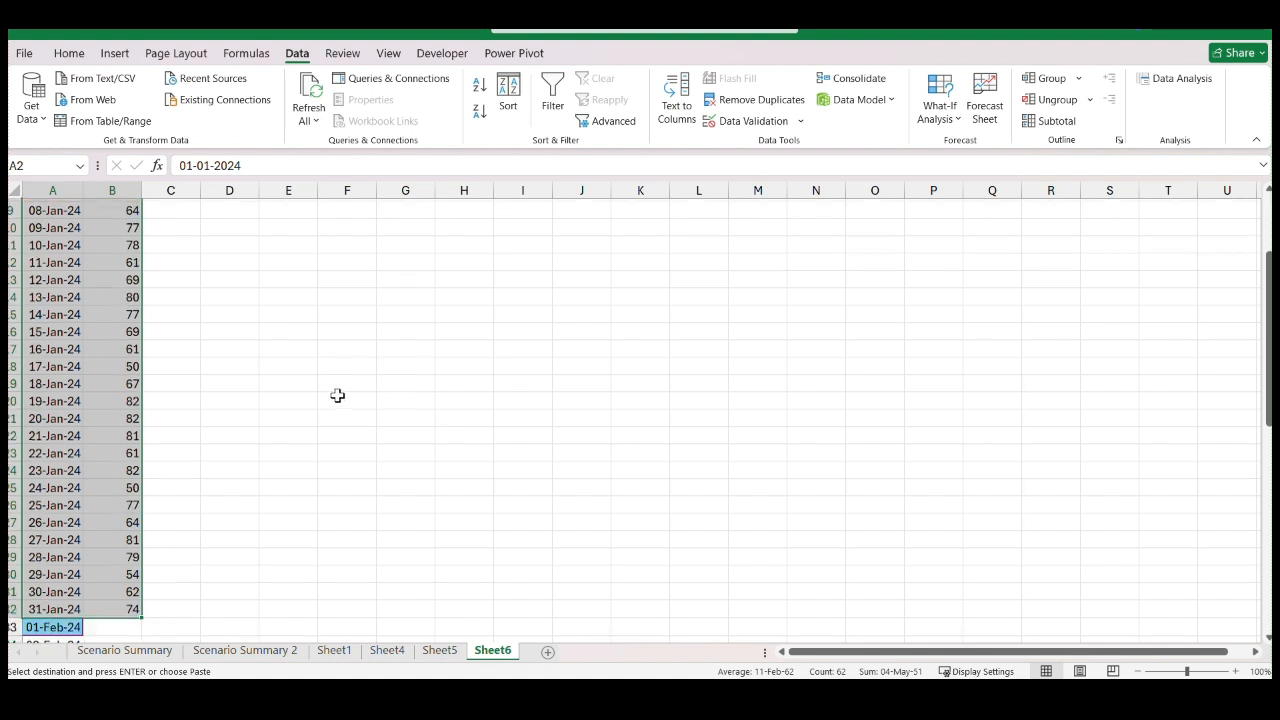
pyautogui.scroll(-2, 337, 397)
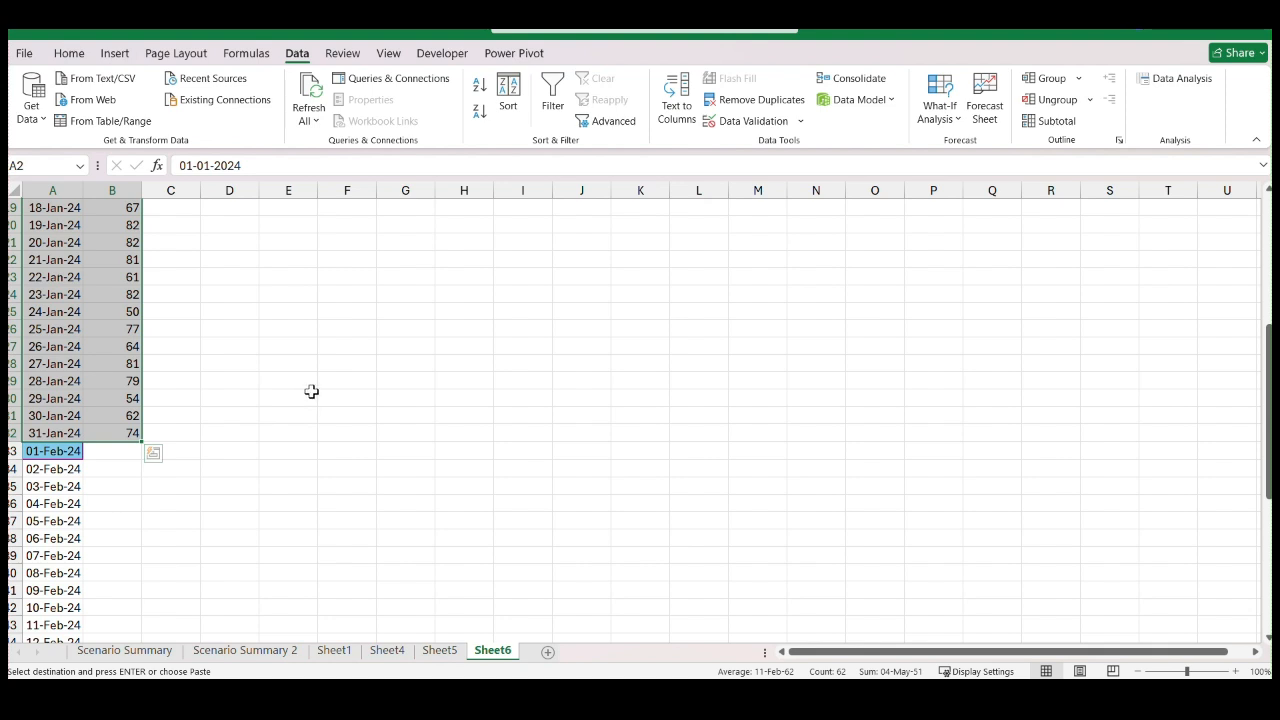
pyautogui.scroll(6, 60, 445)
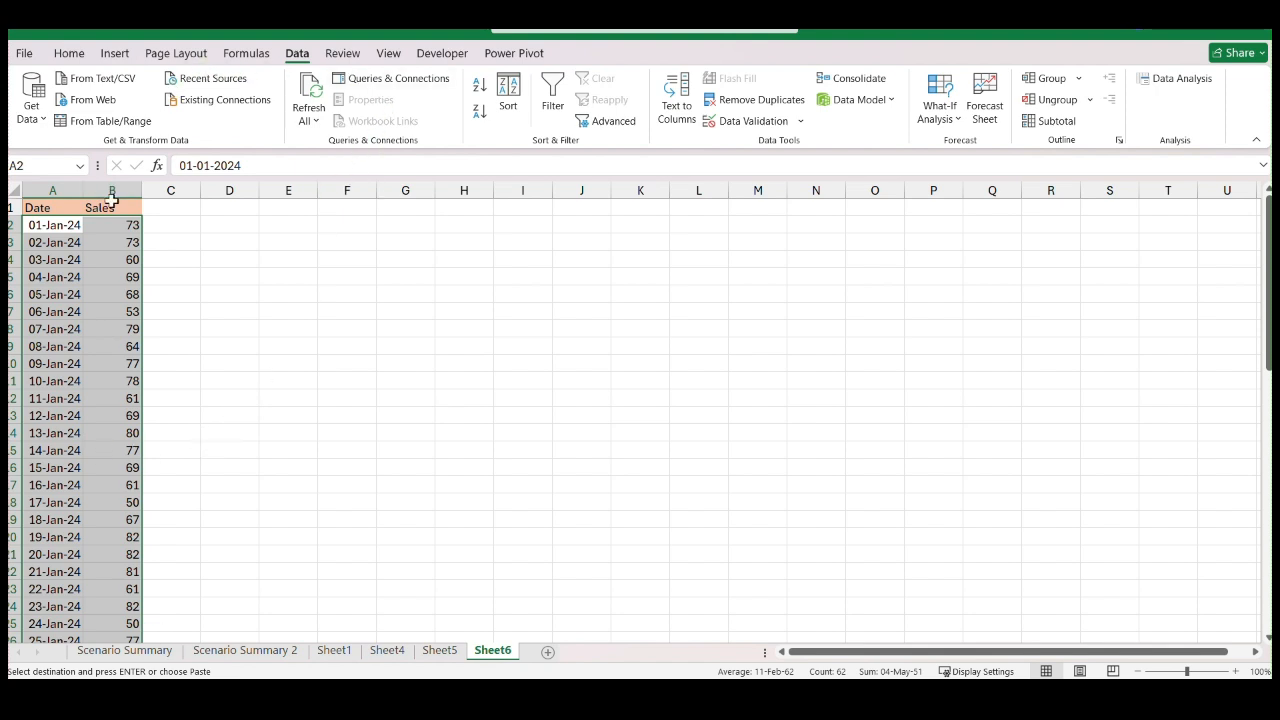
# Insert a trial 2-D Line chart from the selected January sales and delete it
pyautogui.click(116, 54)
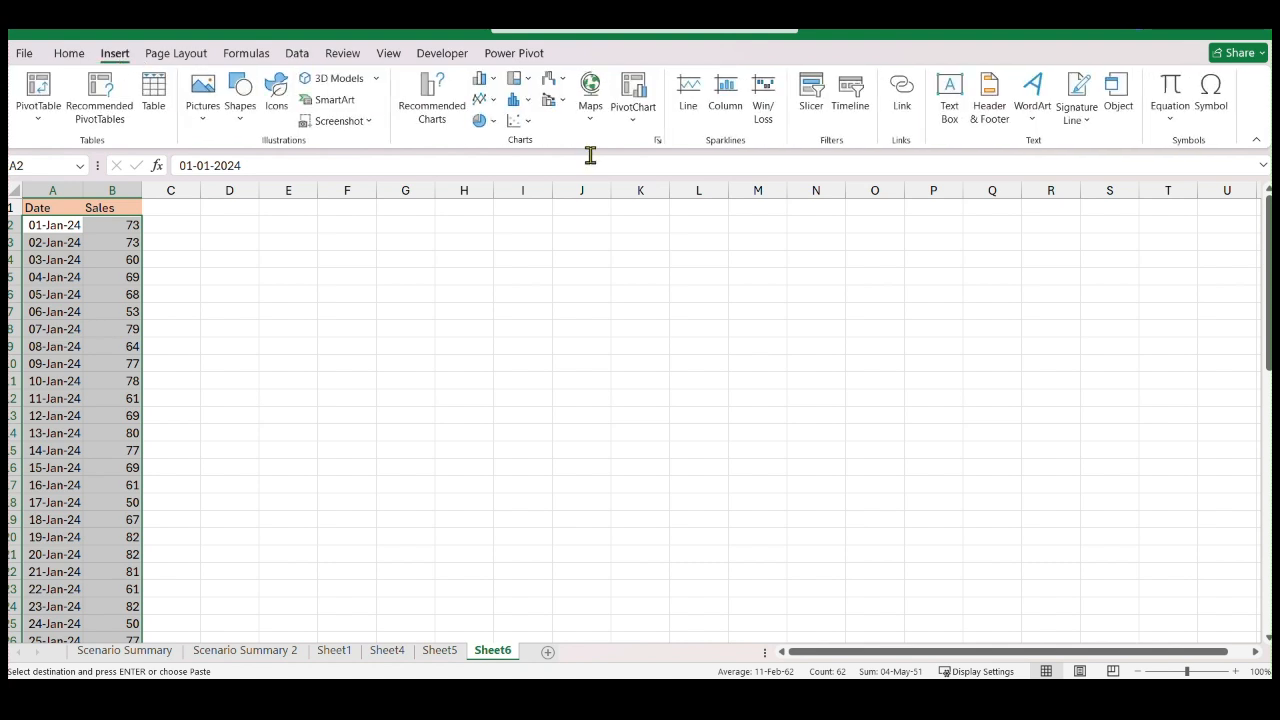
pyautogui.click(516, 120)
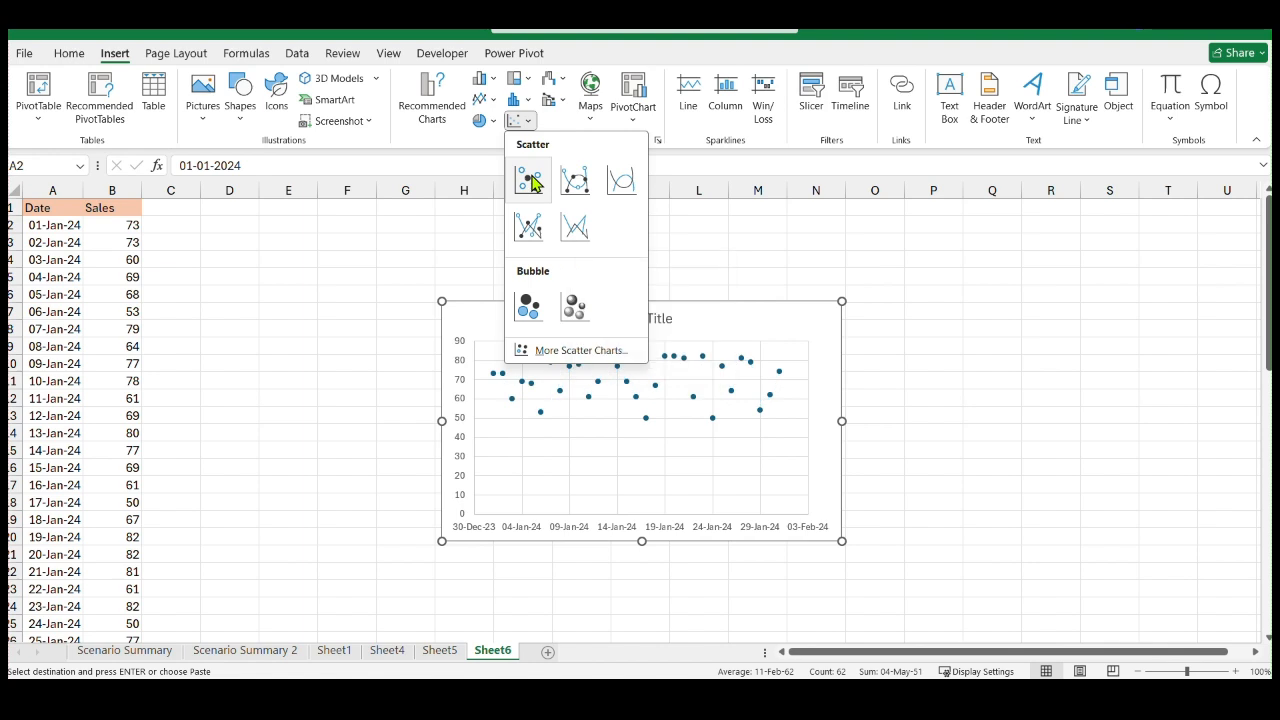
pyautogui.click(484, 100)
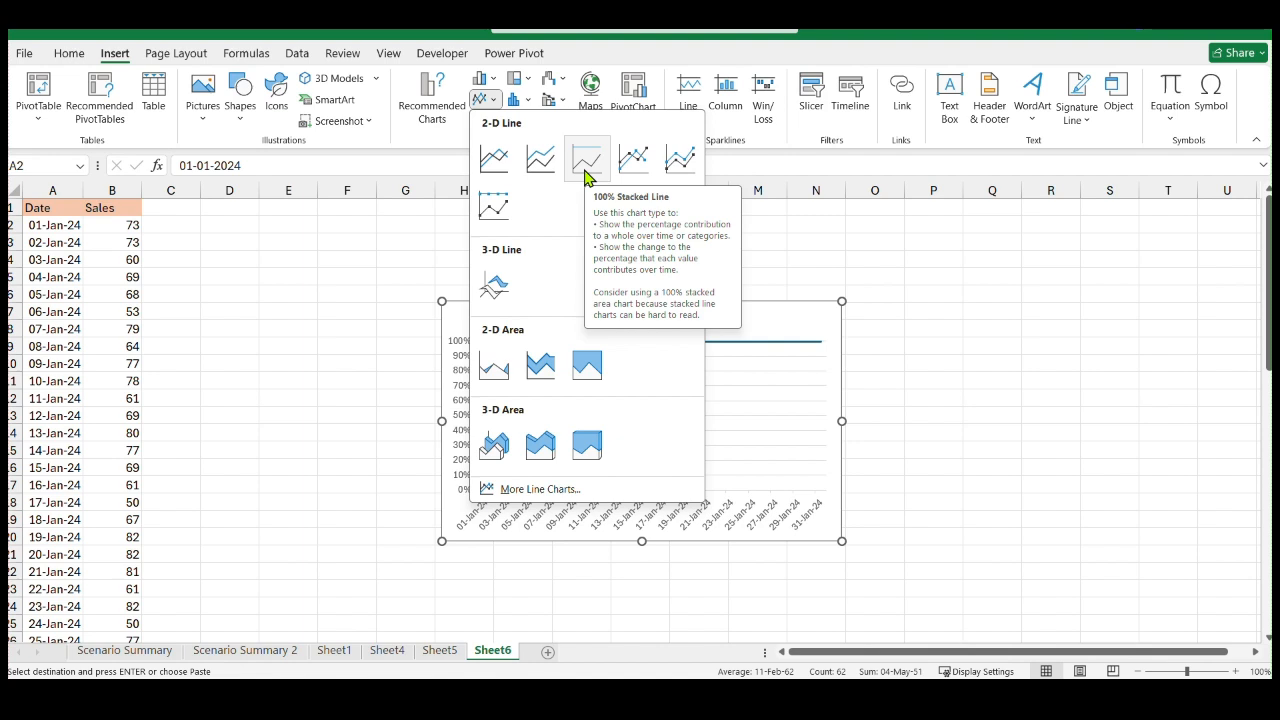
pyautogui.click(503, 160)
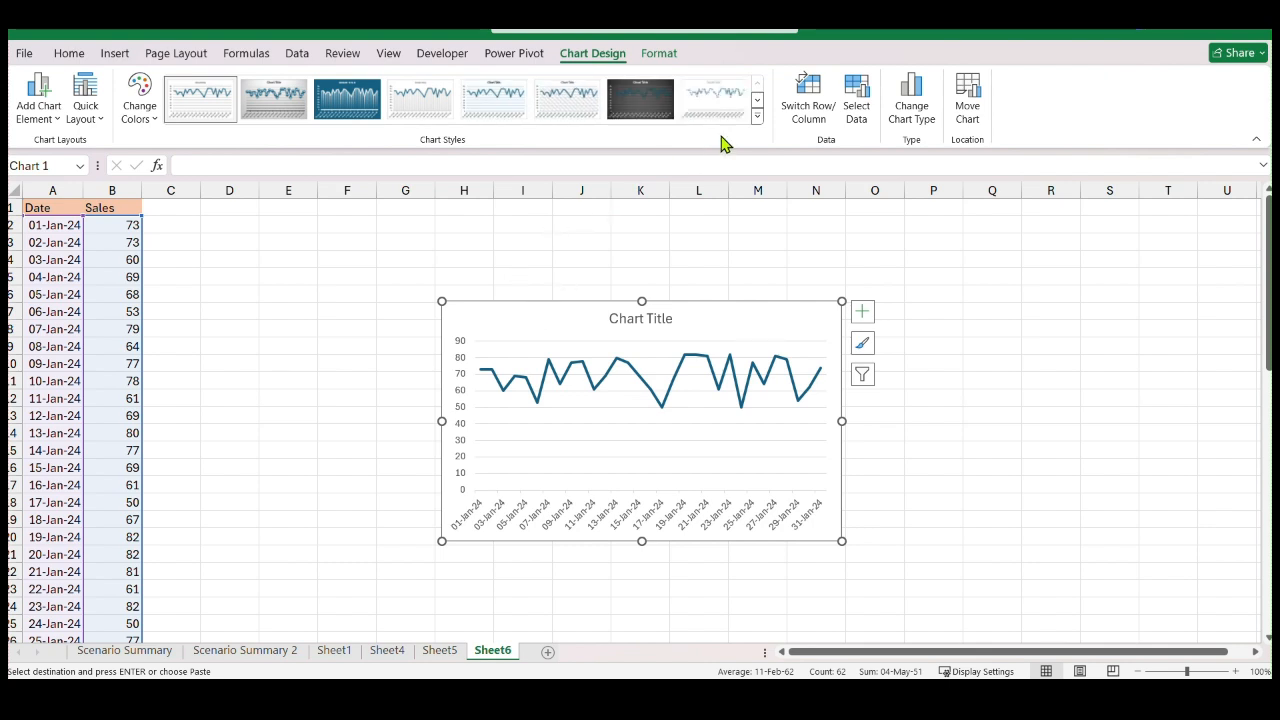
pyautogui.click(758, 118)
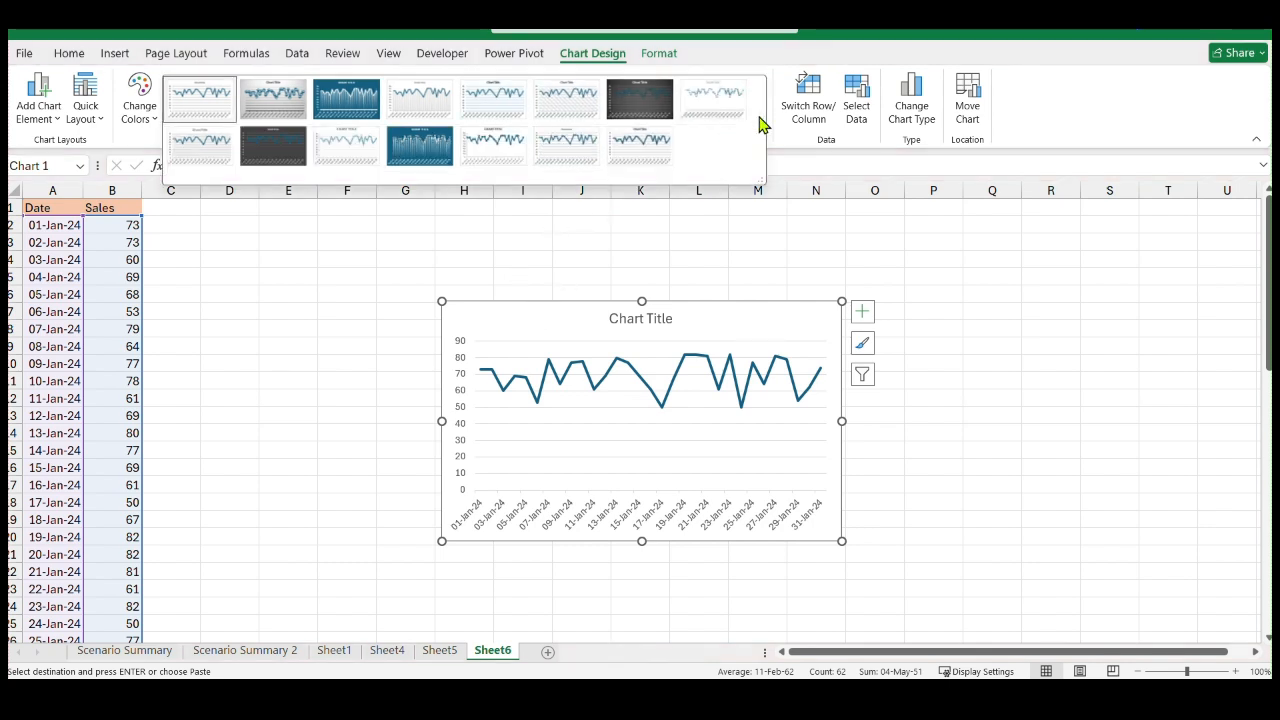
pyautogui.click(38, 112)
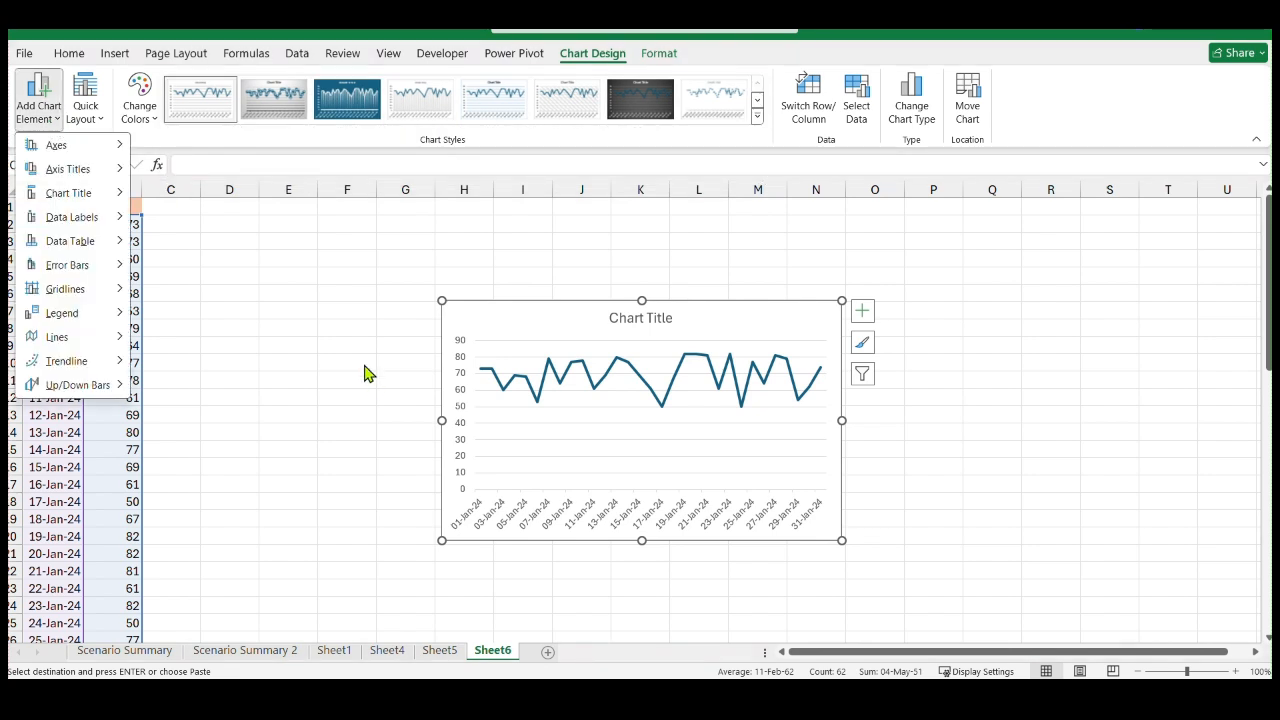
pyautogui.press('Escape')
pyautogui.moveTo(589, 351); pyautogui.dragTo(569, 315)
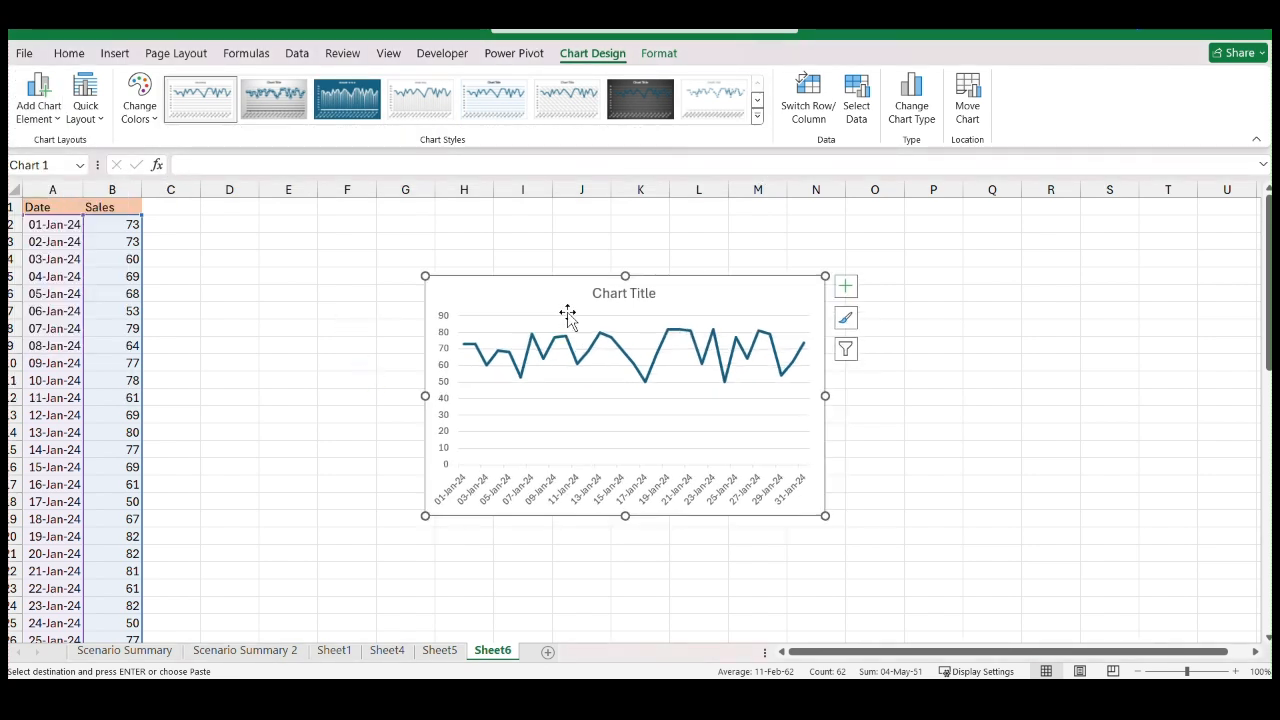
pyautogui.press('Delete')
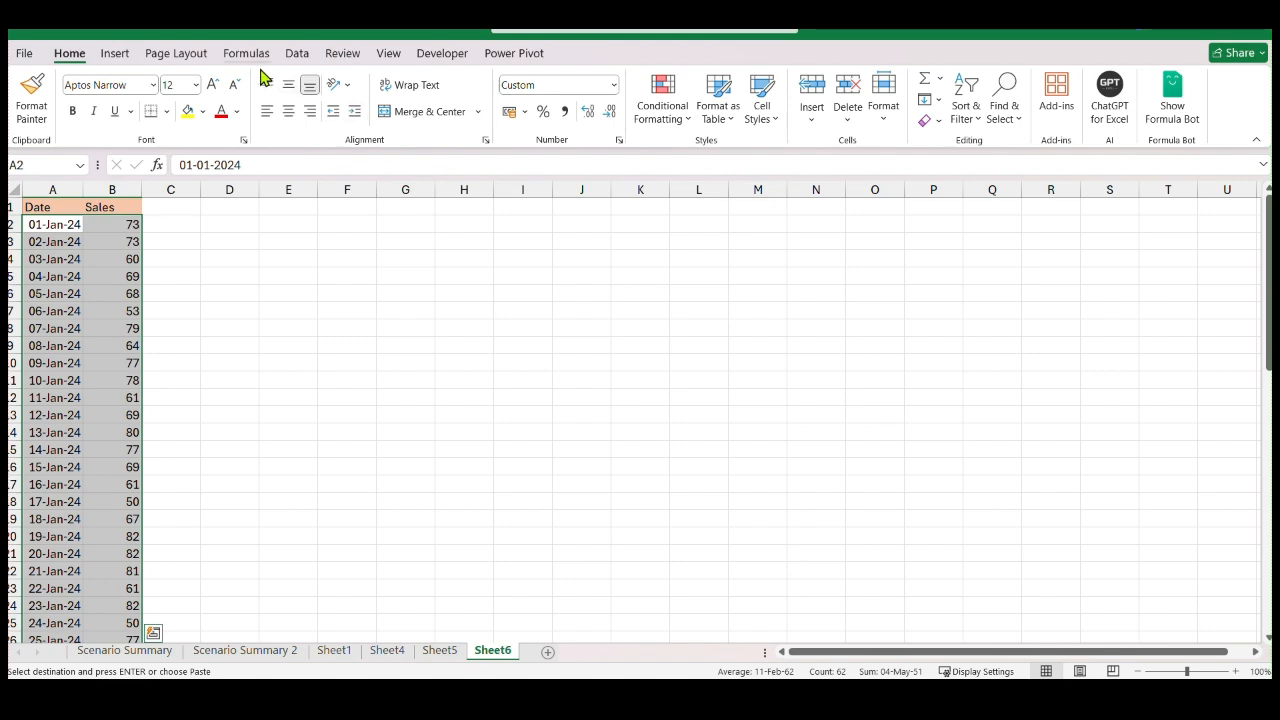
# Insert a 2-D Stacked Line chart from the selected January sales and move it slightly higher on the sheet
pyautogui.click(118, 54)
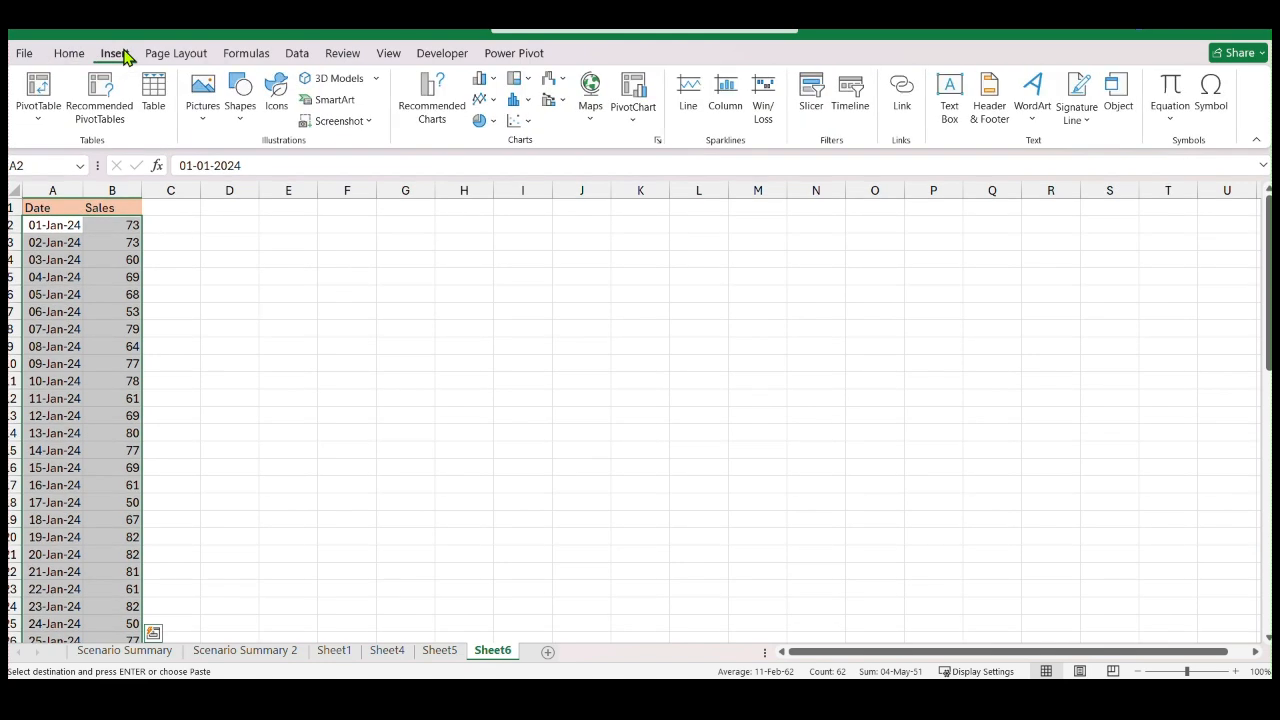
pyautogui.click(496, 101)
pyautogui.click(536, 162)
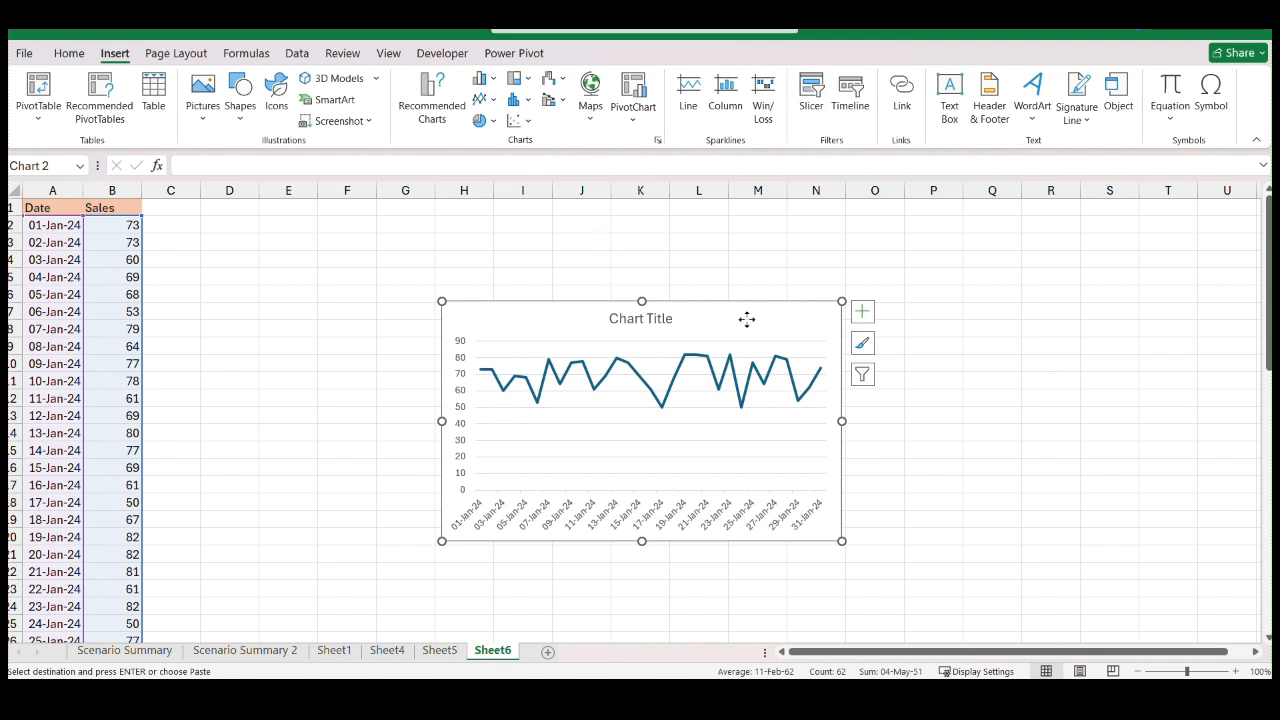
pyautogui.moveTo(747, 319); pyautogui.dragTo(751, 268)
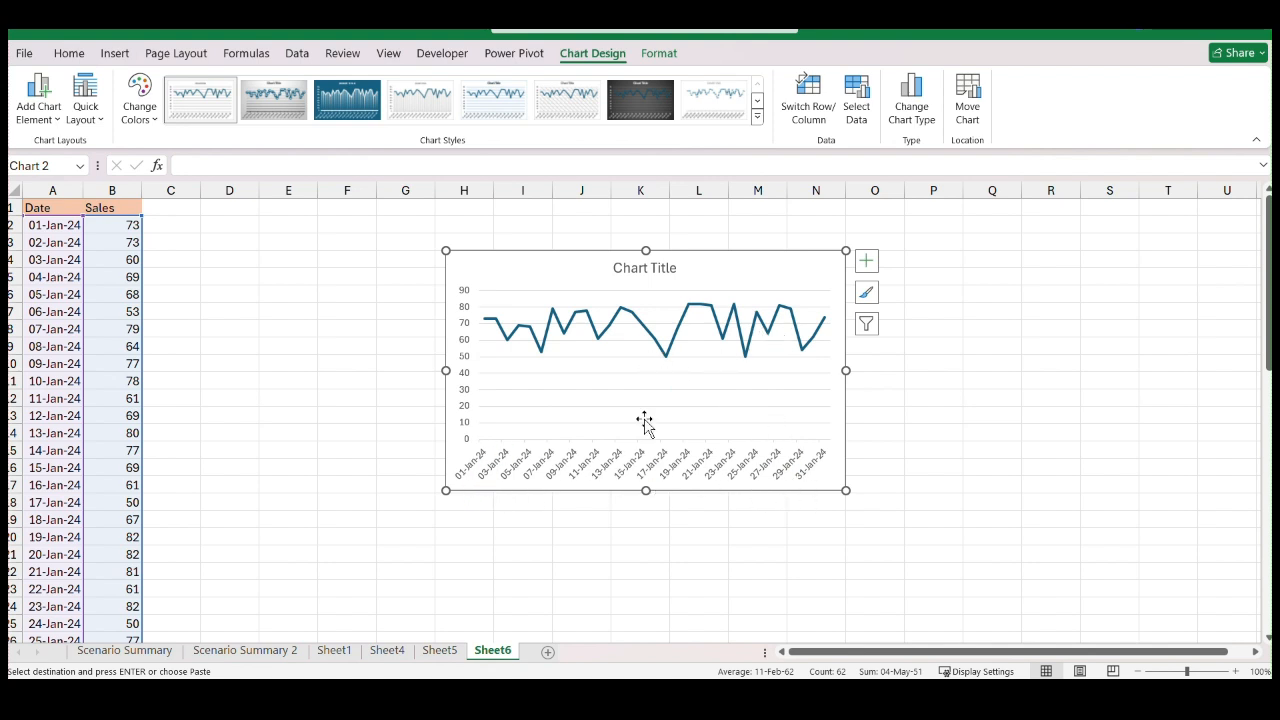
# Add a legend to the chart through its detailed options, keeping the Right position, and close the legend formatting
pyautogui.click(868, 264)
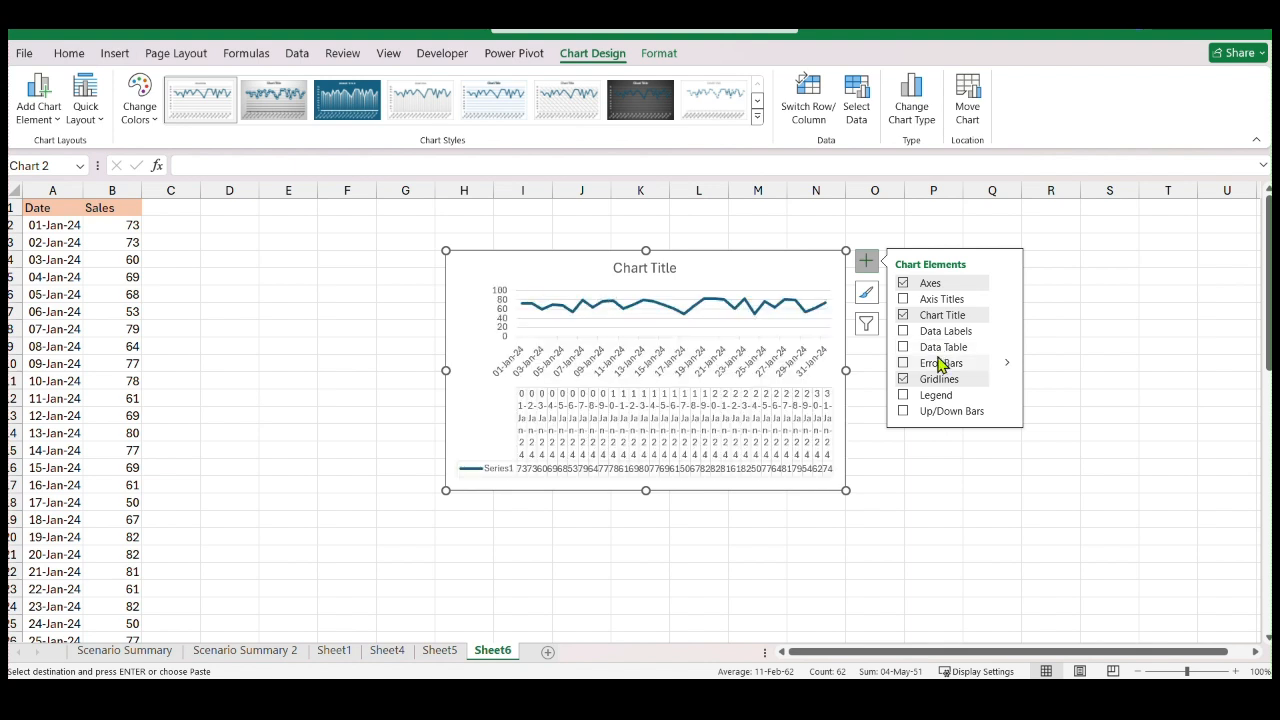
pyautogui.click(1007, 396)
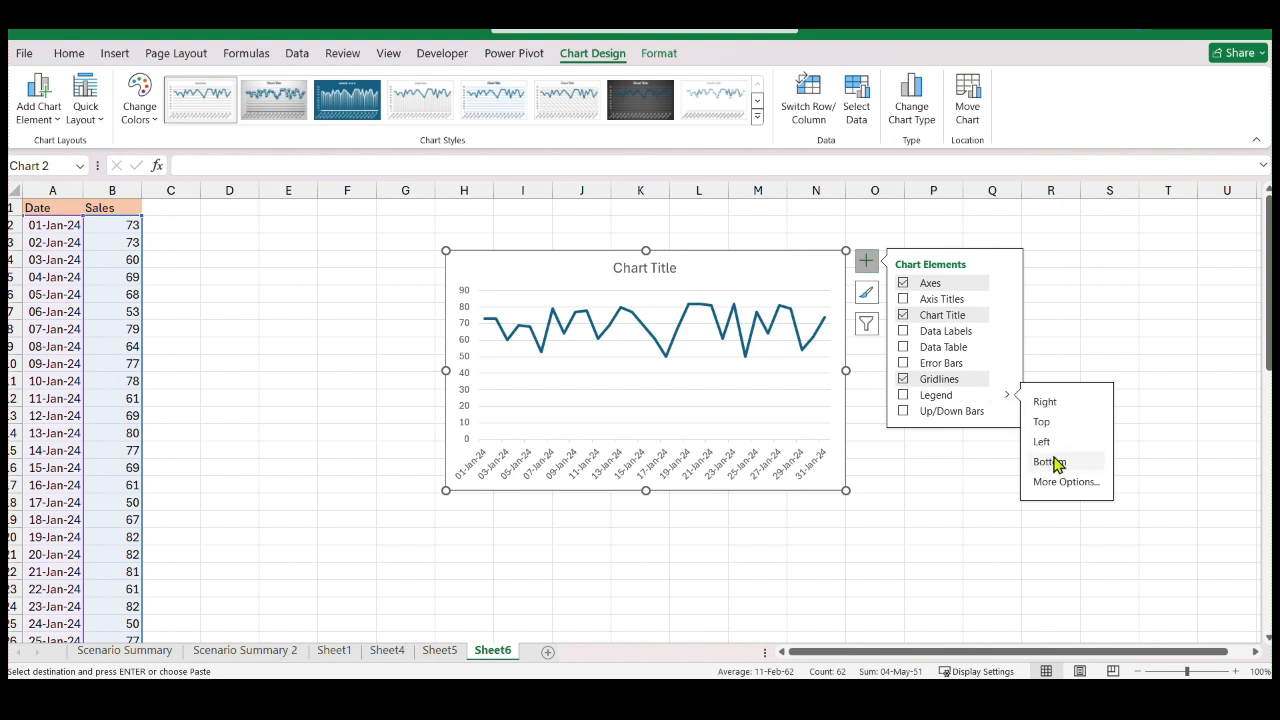
pyautogui.click(1070, 483)
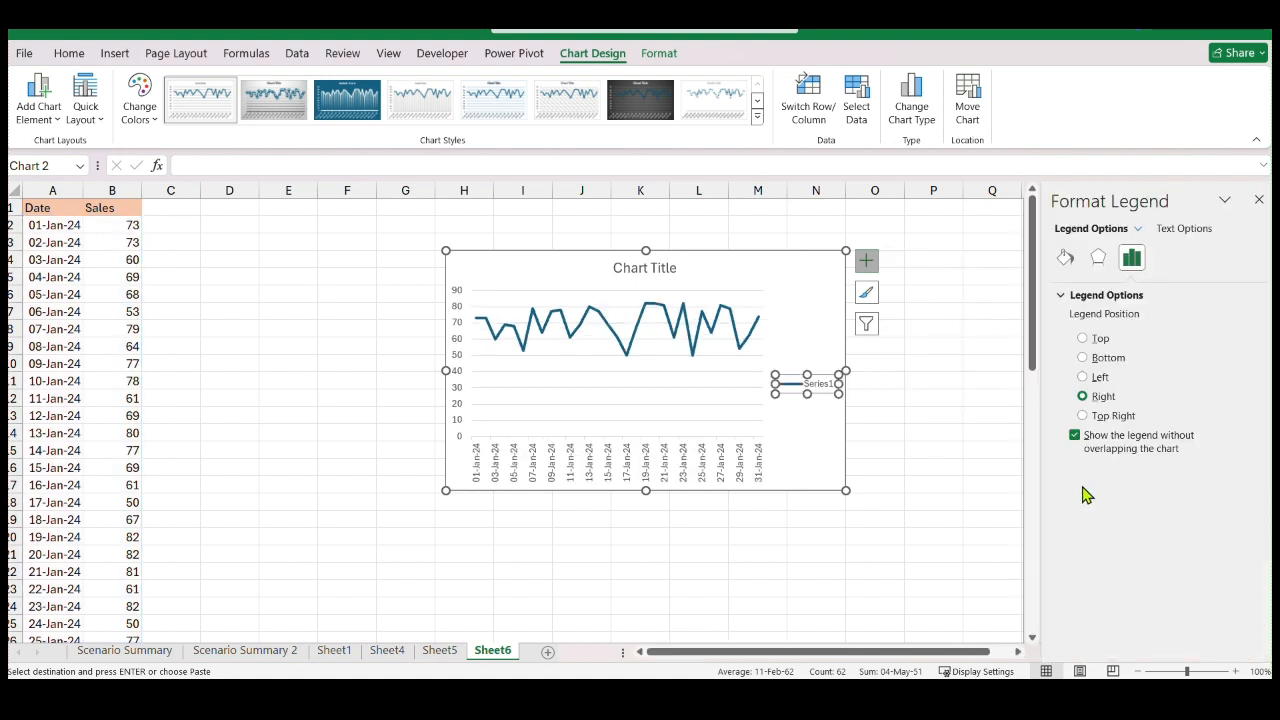
pyautogui.click(1259, 200)
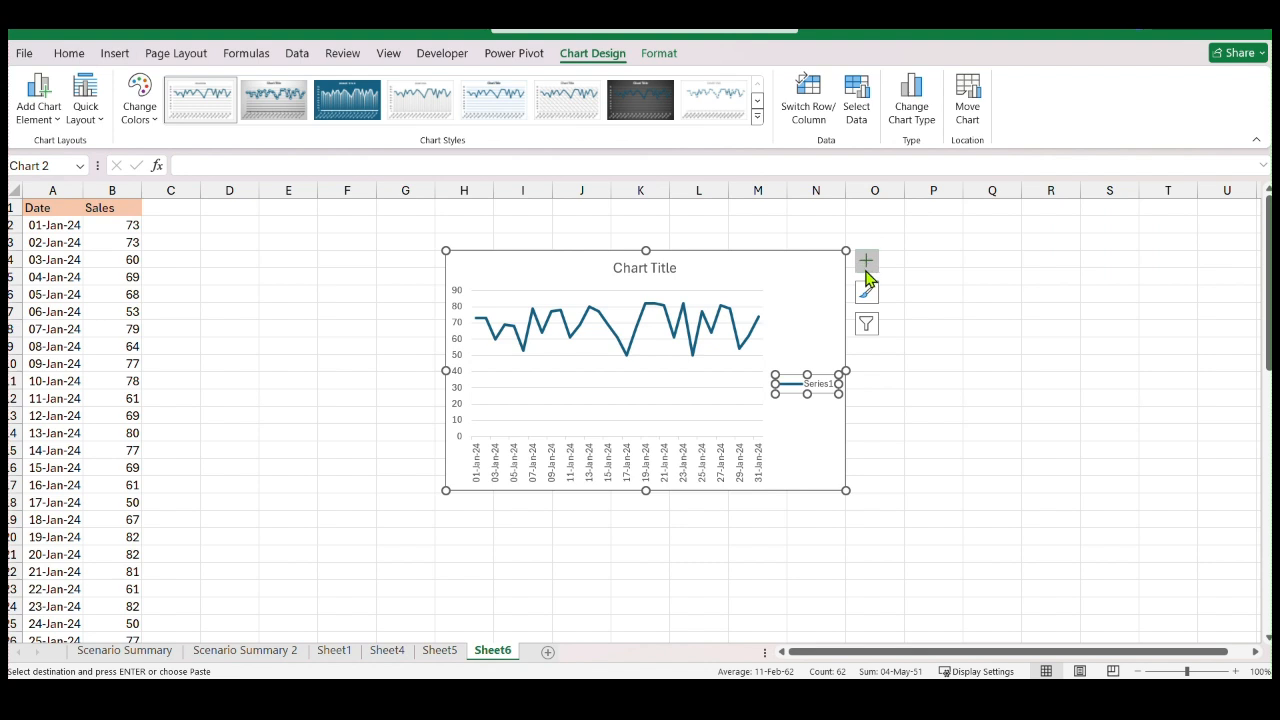
# Add data labels to the chart's sales line and open their detailed formatting options
pyautogui.click(866, 272)
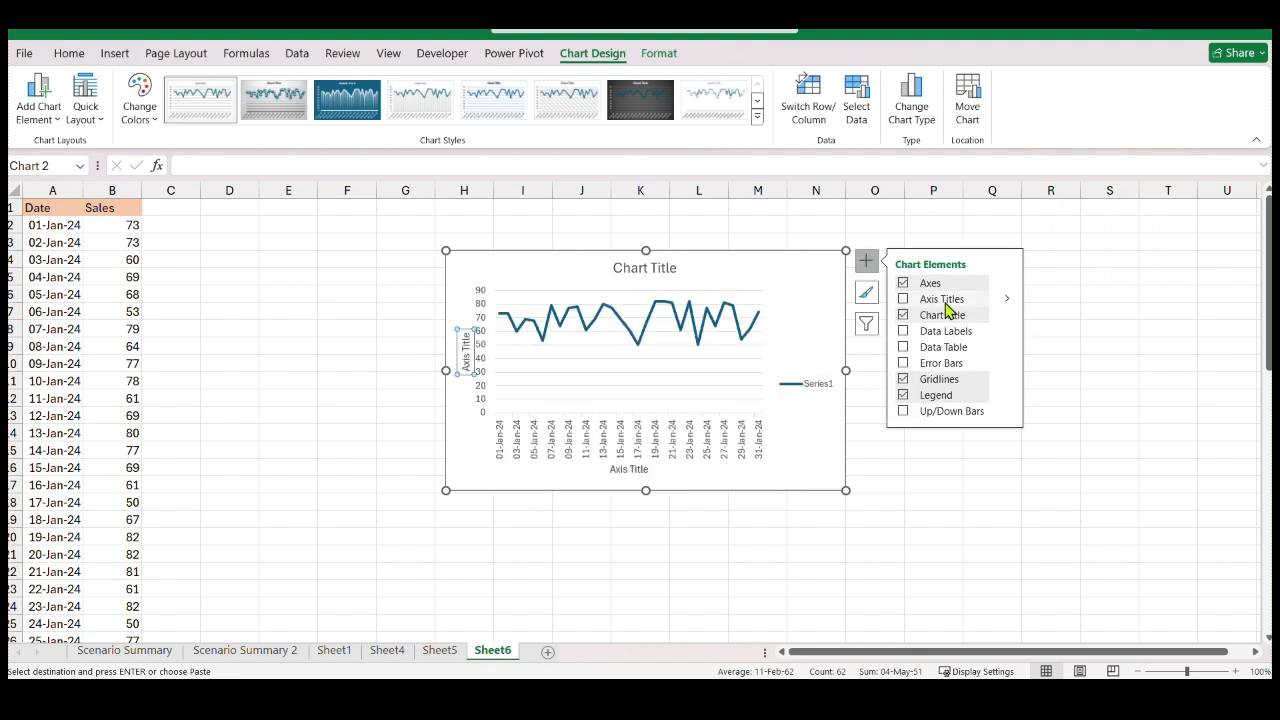
pyautogui.click(1004, 333)
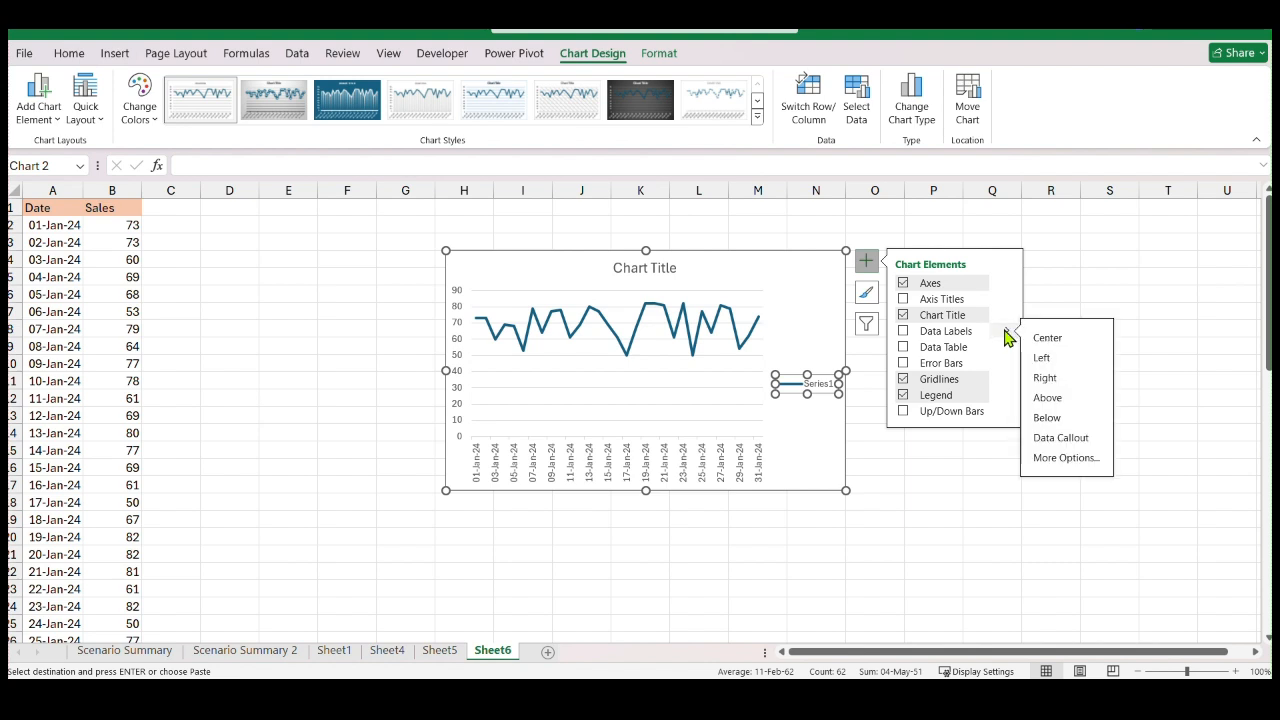
pyautogui.click(1056, 459)
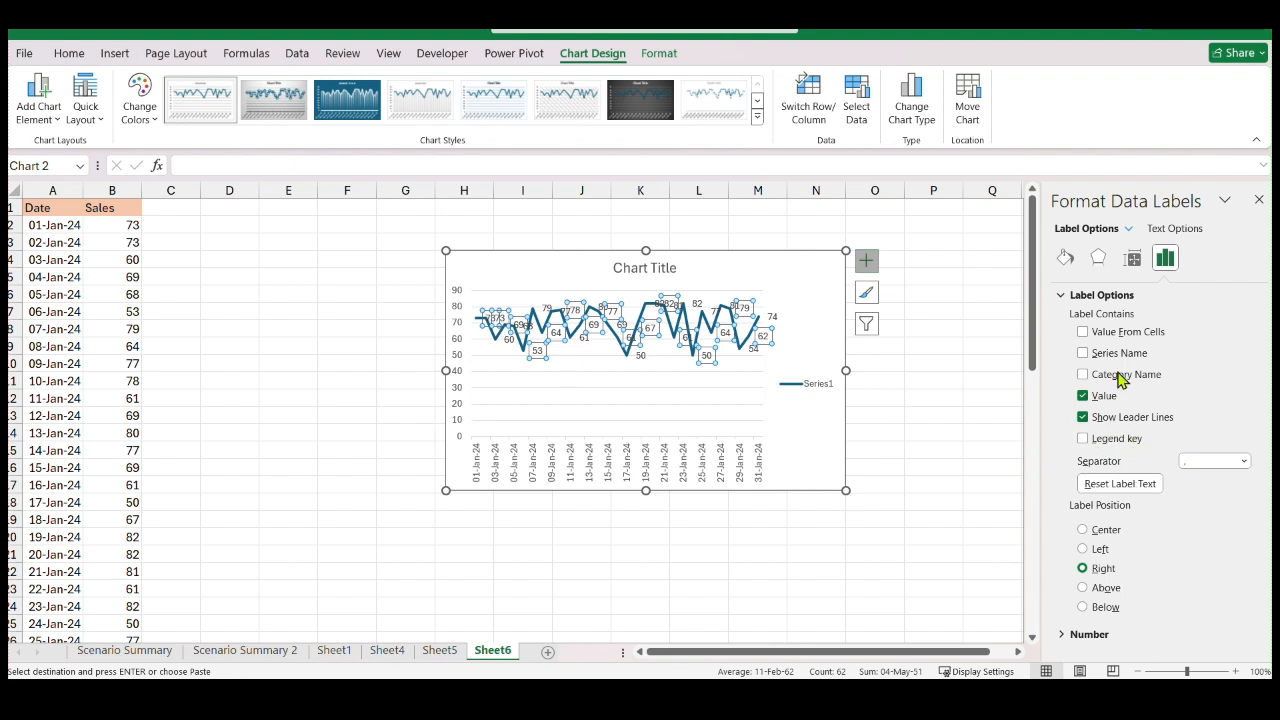
# Close the data label formatting and undo the data labels on the sales line
pyautogui.click(1258, 202)
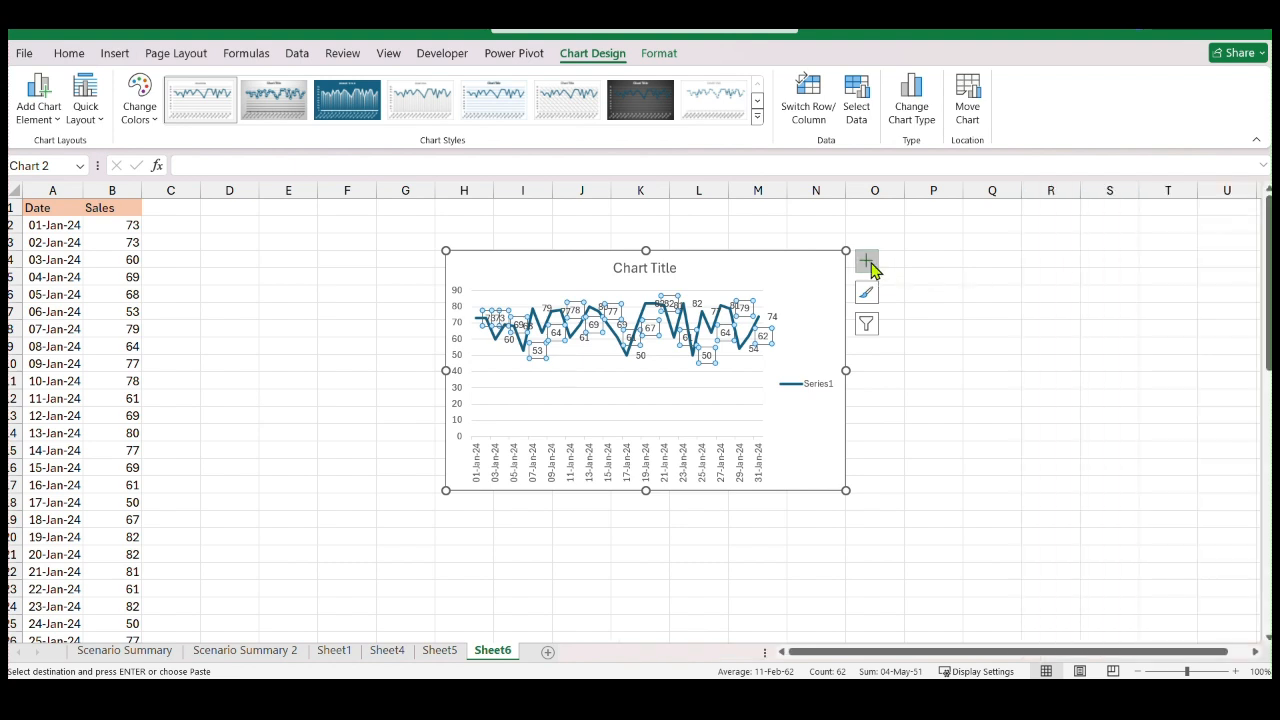
pyautogui.click(1055, 320)
pyautogui.hotkey('ctrl', 'z')
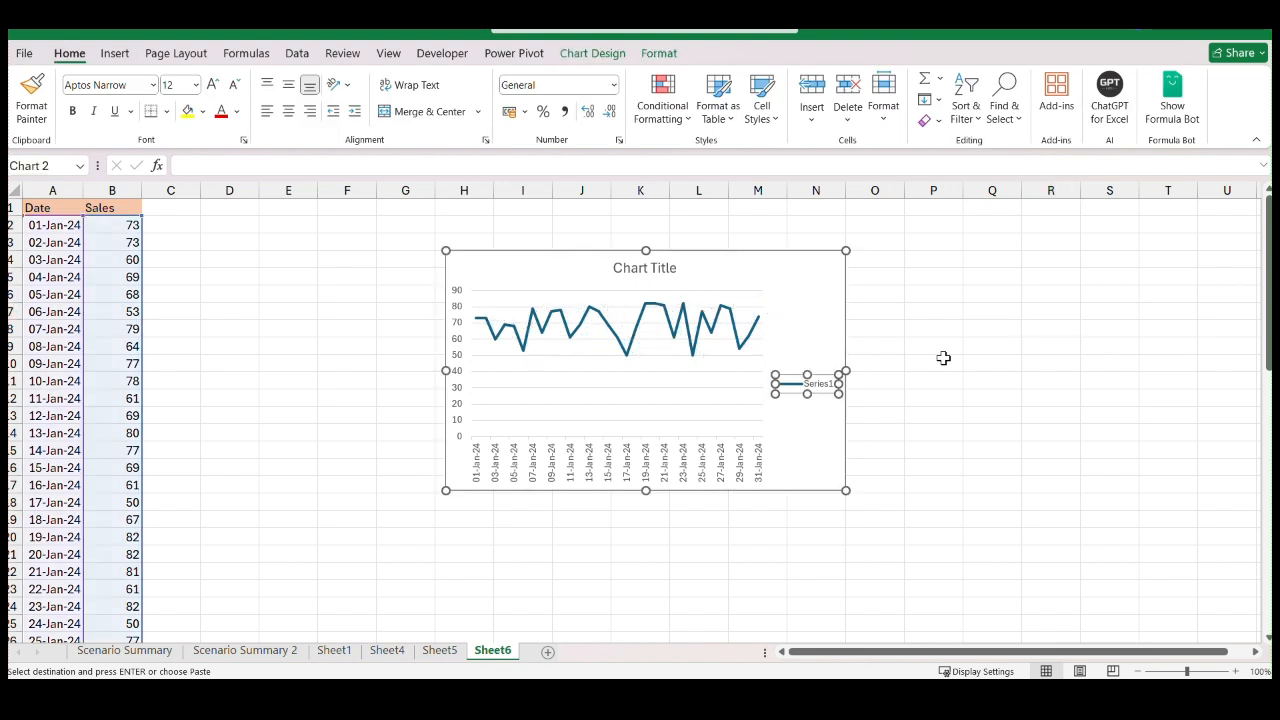
# Check the available chart elements of the stacked line chart and delete the chart from the sheet
pyautogui.click(866, 270)
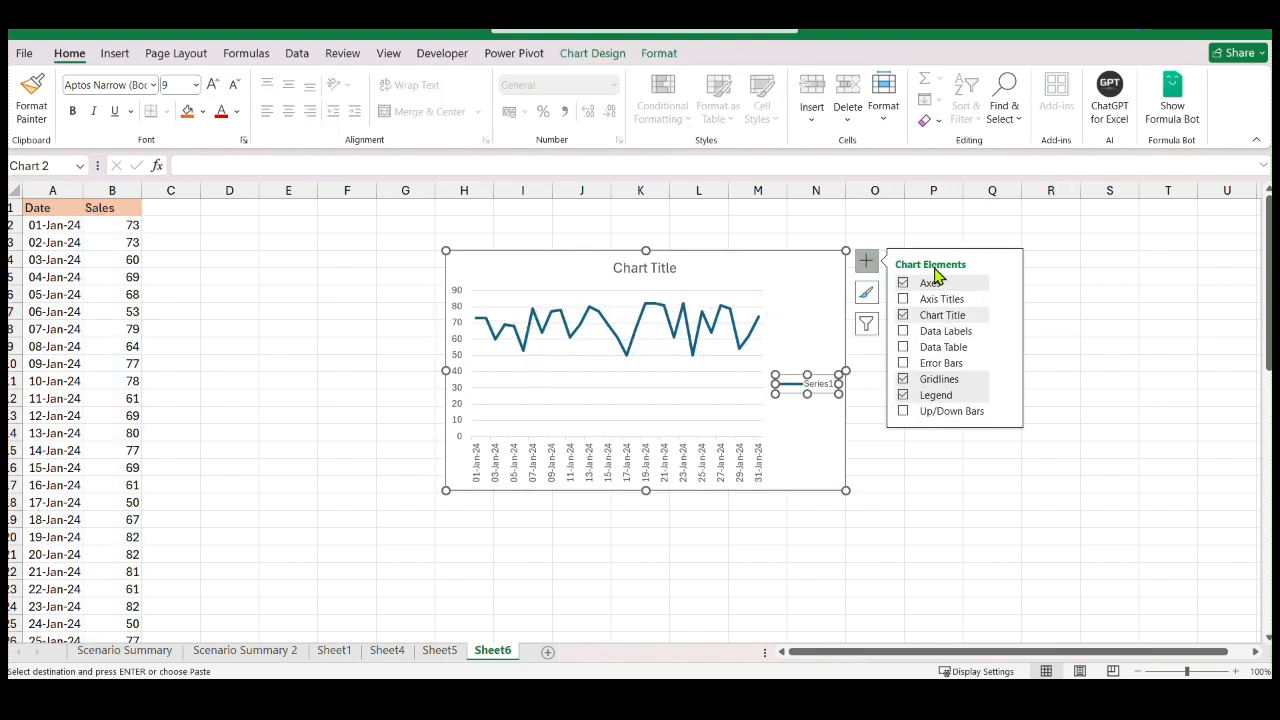
pyautogui.click(1055, 258)
pyautogui.click(765, 270)
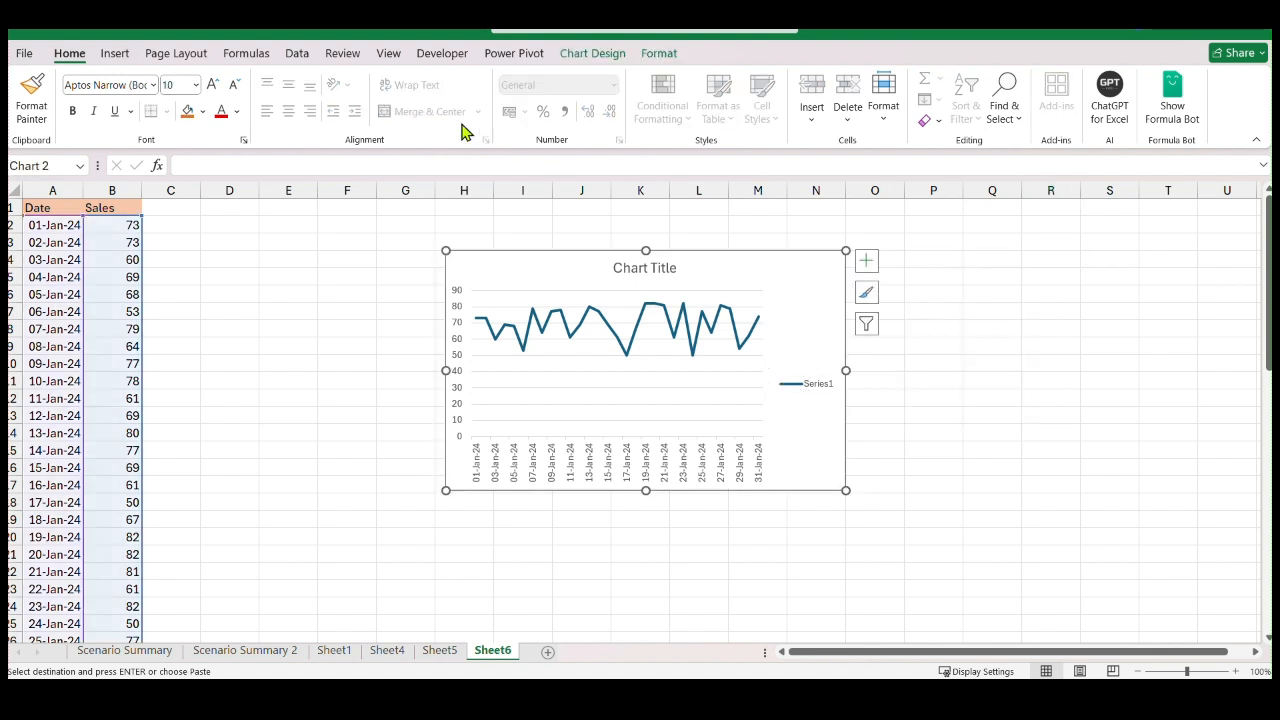
pyautogui.click(112, 55)
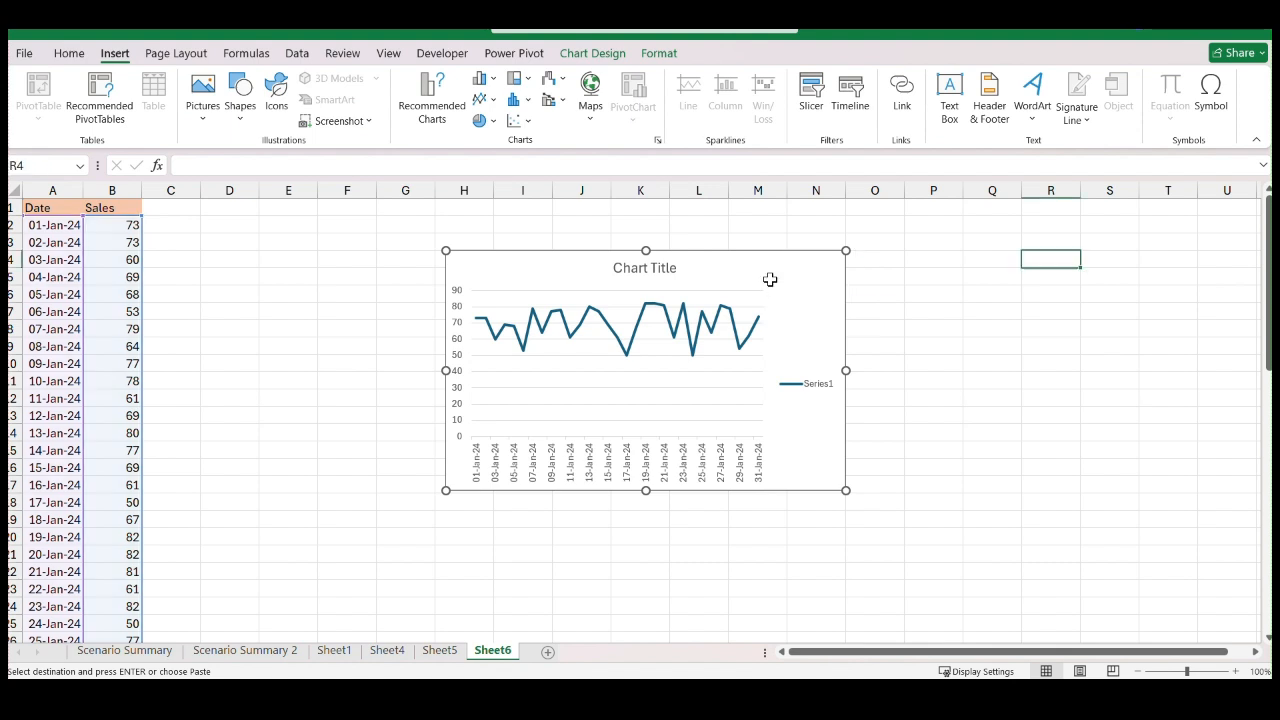
pyautogui.press('Delete')
# Insert a 2-D Line with Markers chart from the January Date and Sales data in A1:B32, including the headers
pyautogui.moveTo(55, 204); pyautogui.dragTo(106, 205)
pyautogui.scroll(10, 304, 335)
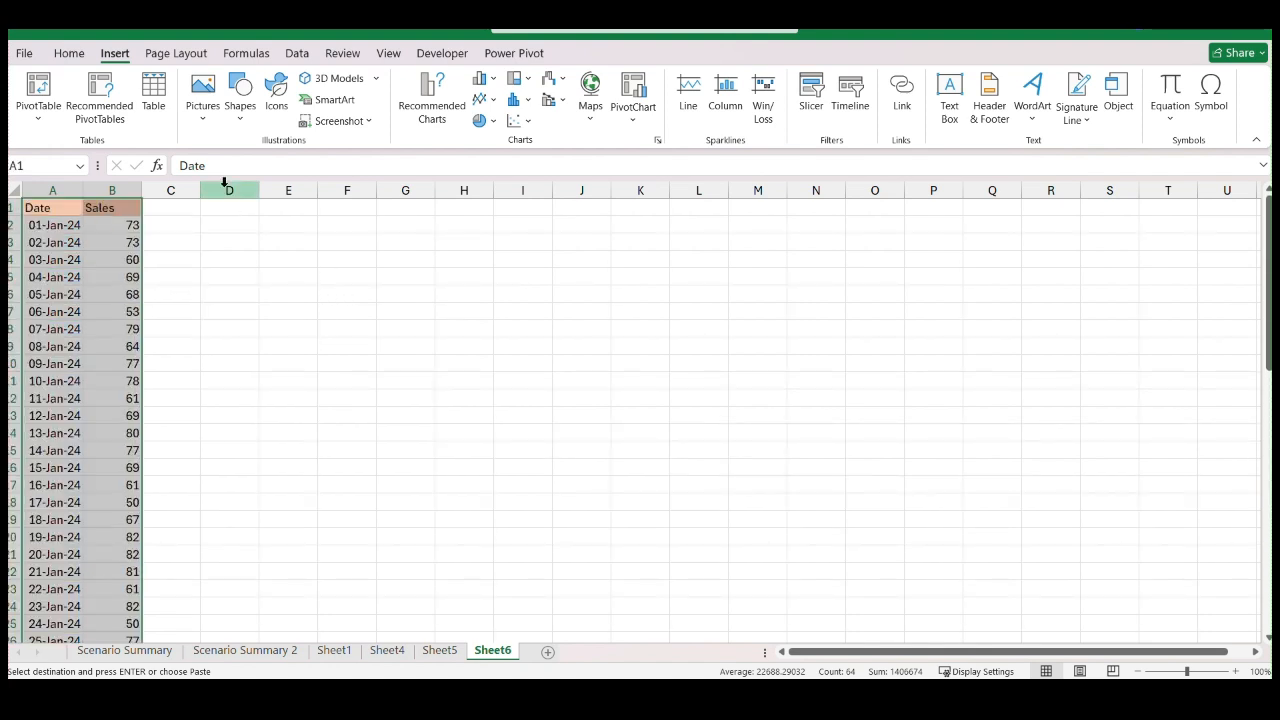
pyautogui.click(492, 100)
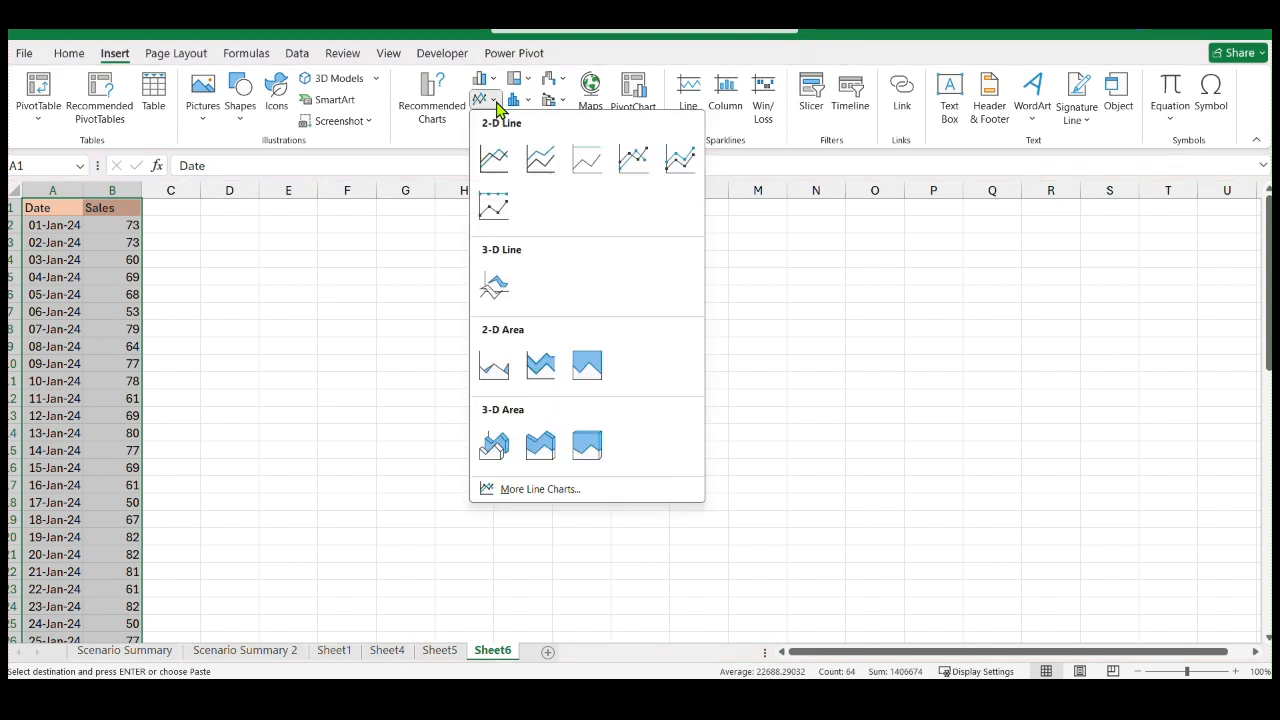
pyautogui.click(634, 158)
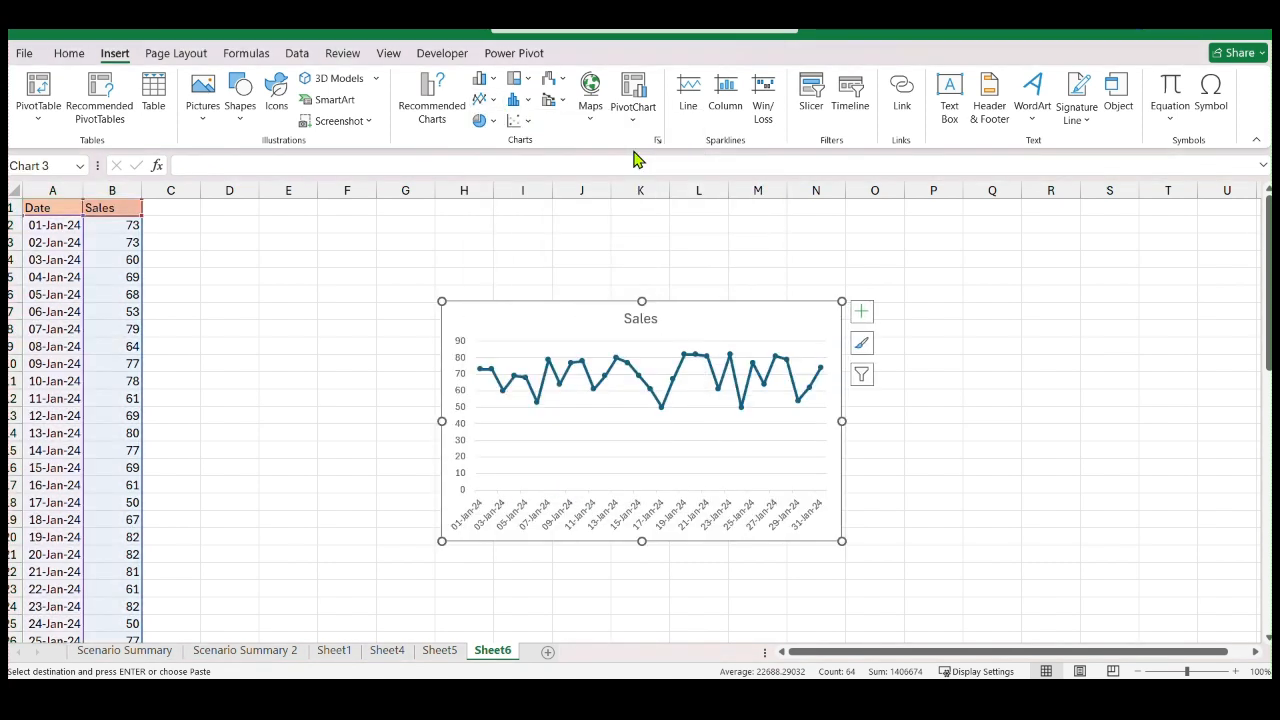
# Add a linear trendline to the Sales chart, display its equation on the chart, and close the trendline formatting
pyautogui.click(862, 318)
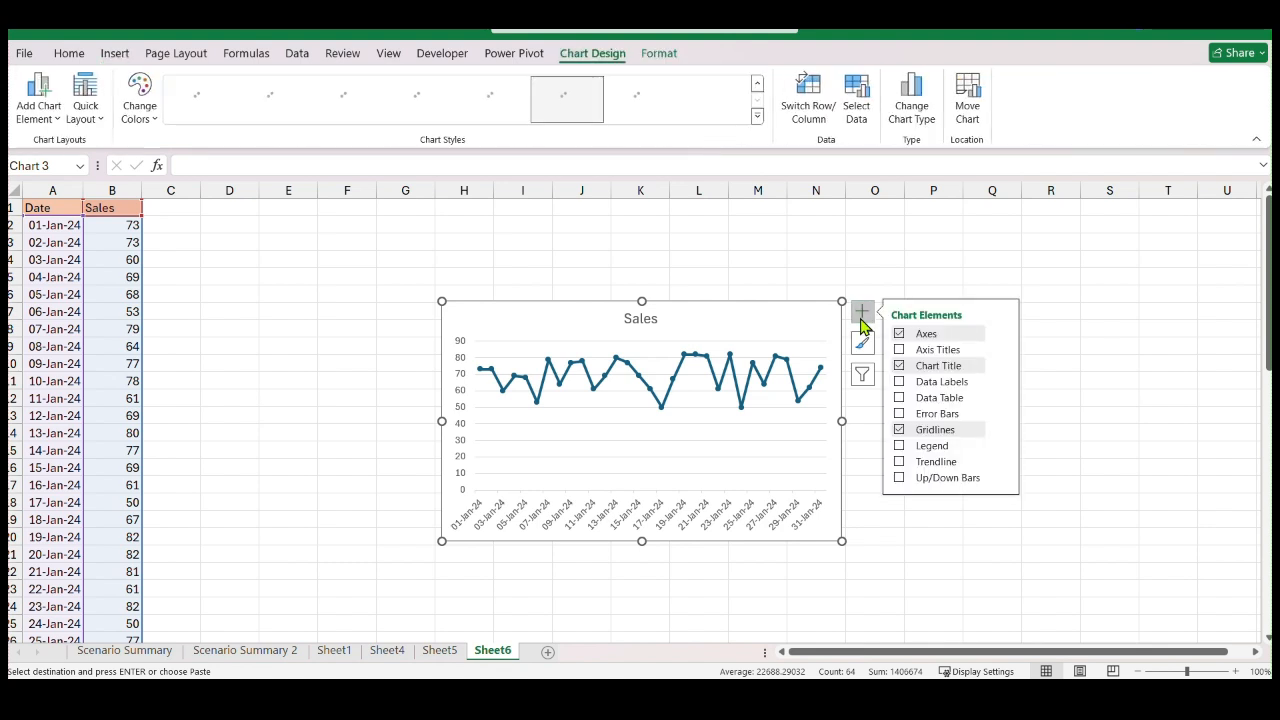
pyautogui.click(900, 463)
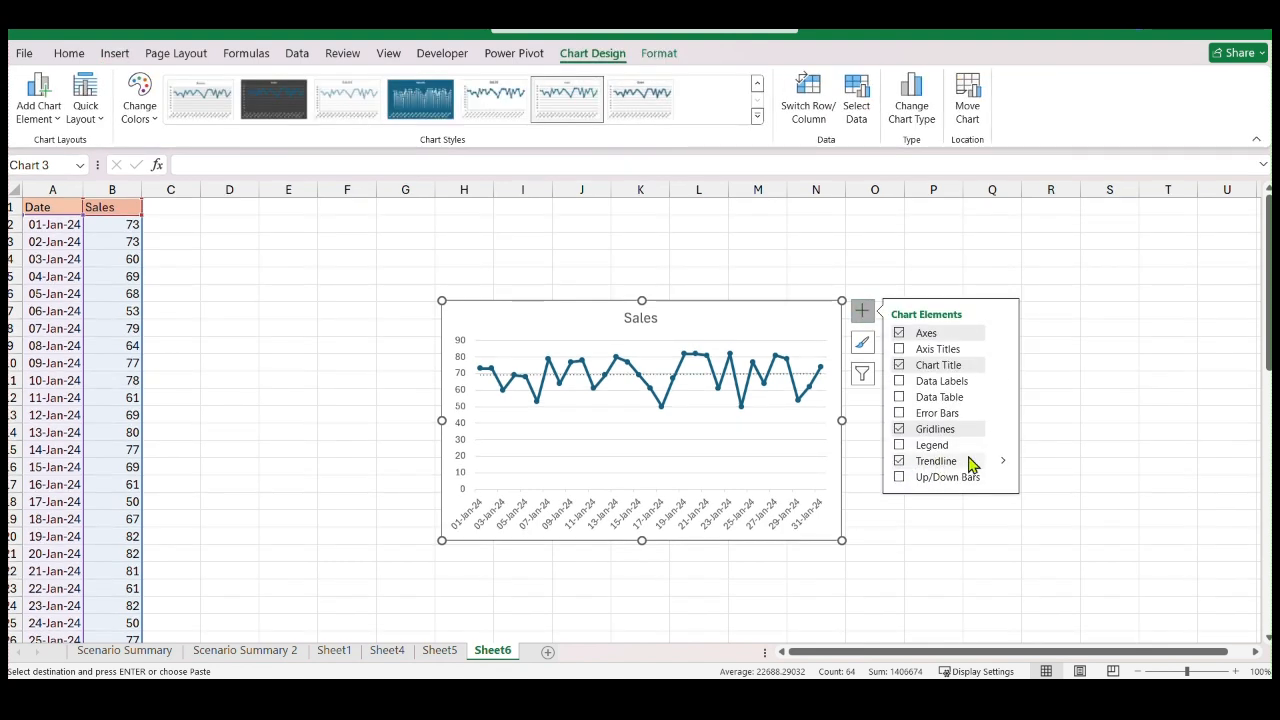
pyautogui.click(1001, 462)
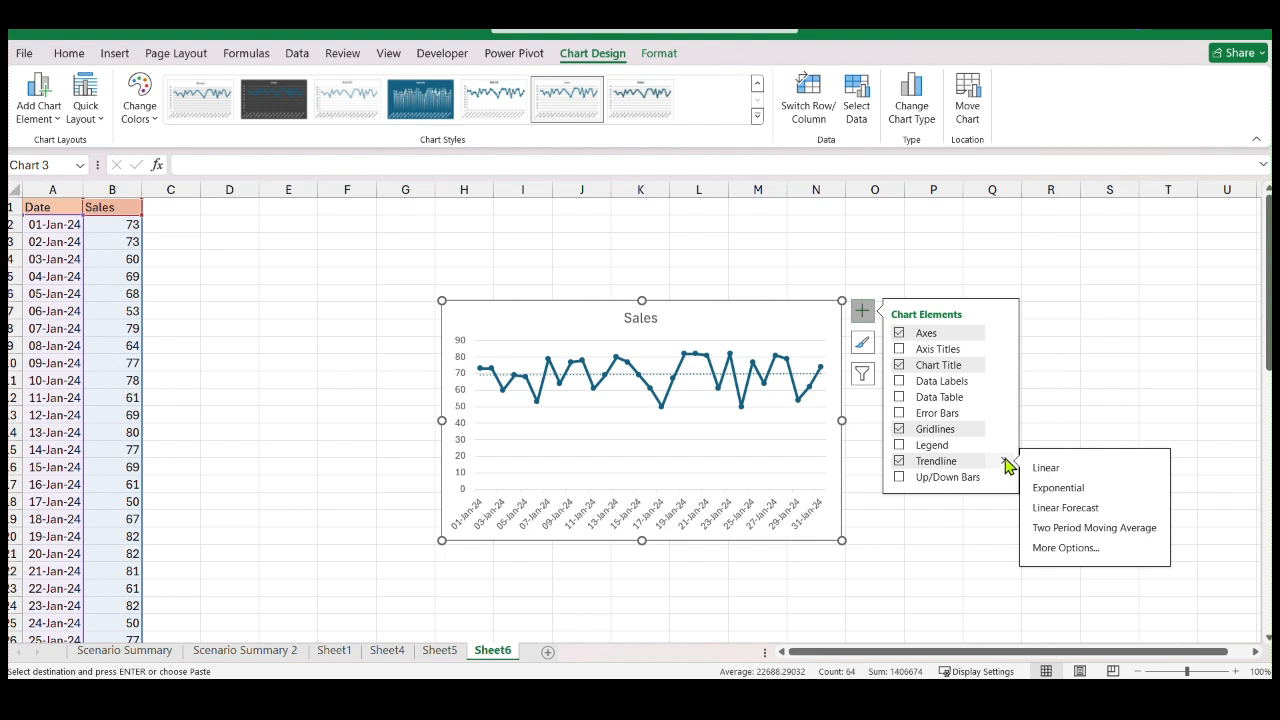
pyautogui.click(1046, 550)
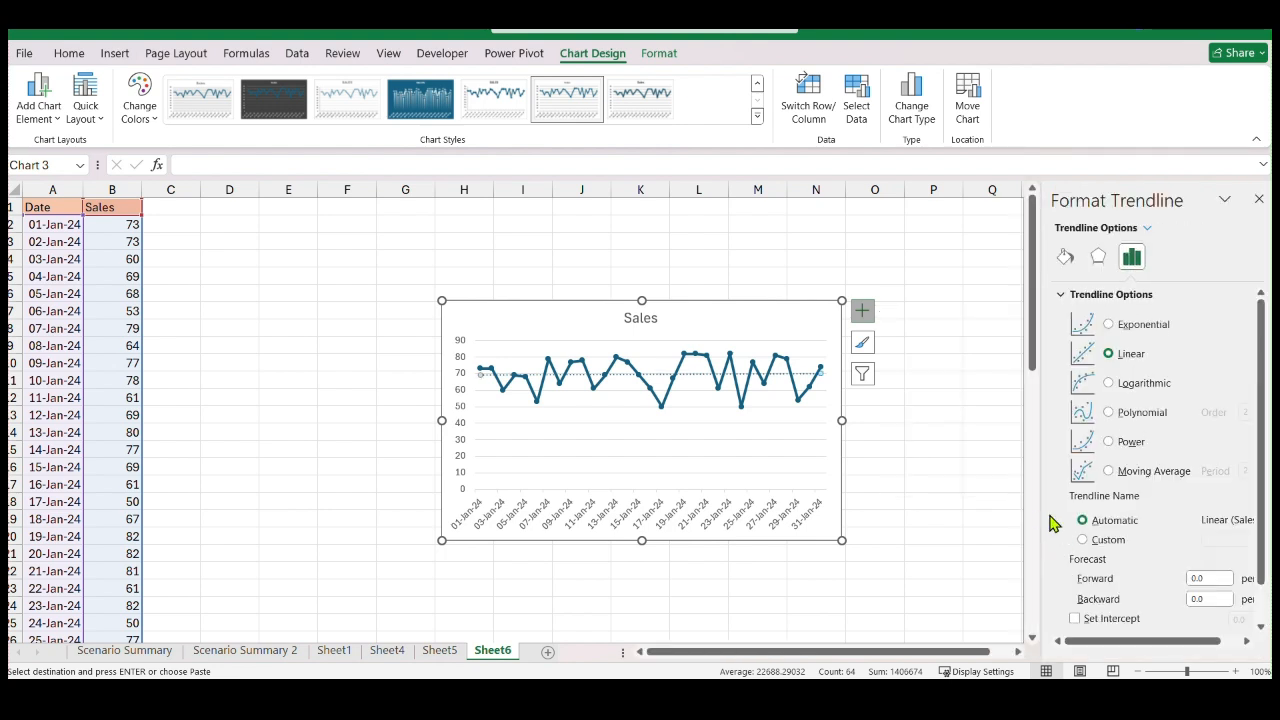
pyautogui.scroll(-1, 1137, 445)
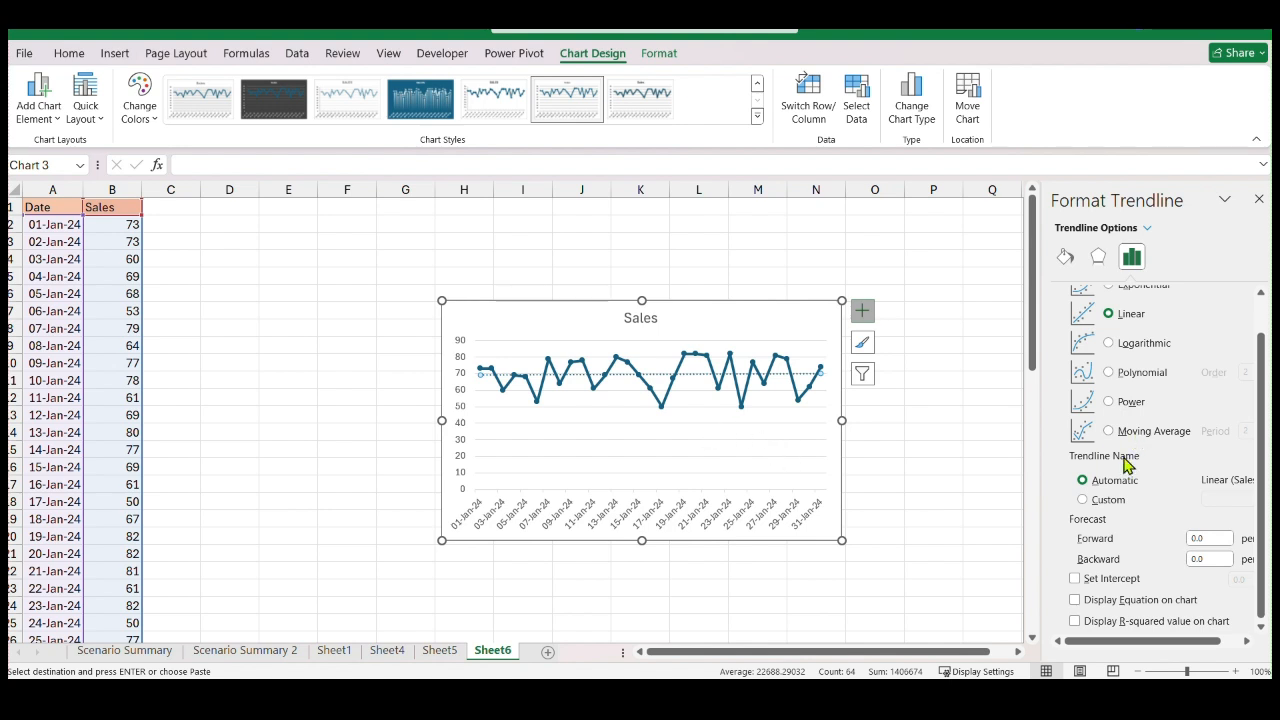
pyautogui.scroll(-1, 1170, 488)
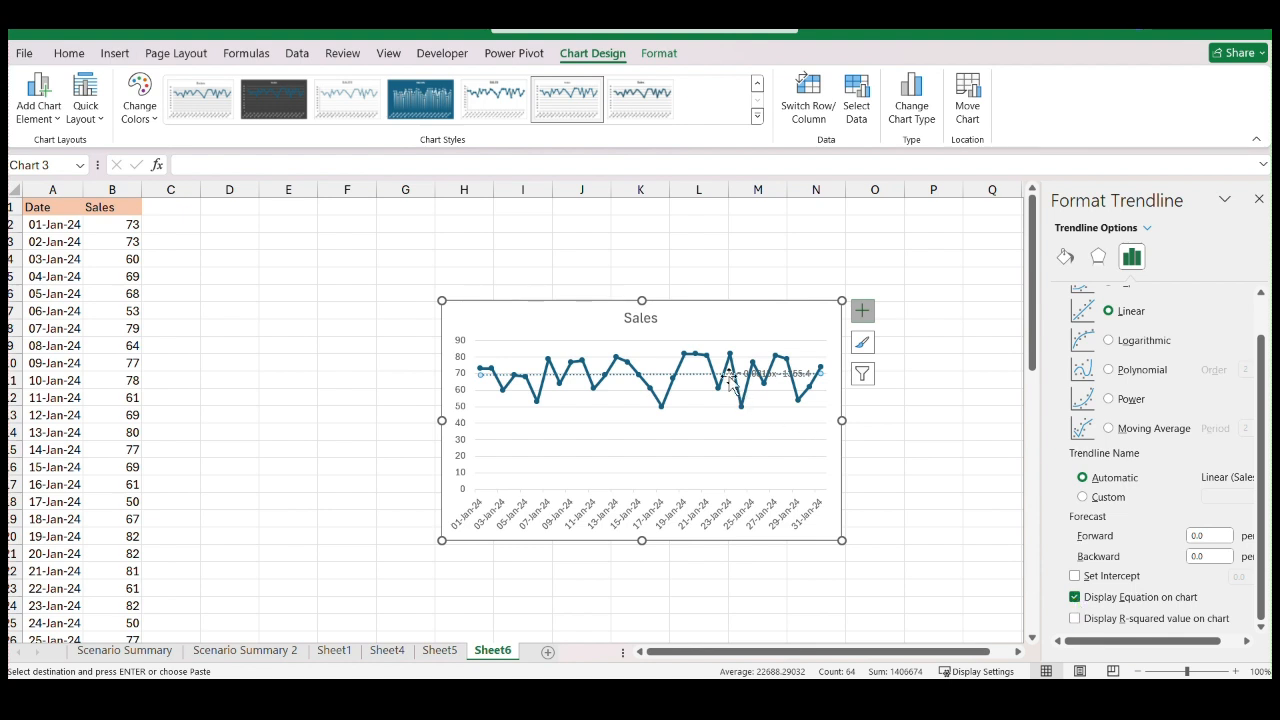
pyautogui.click(1258, 199)
# Move the trendline equation beside the Sales title and reposition the chart over about columns K to Q, starting near row 3
pyautogui.click(795, 377)
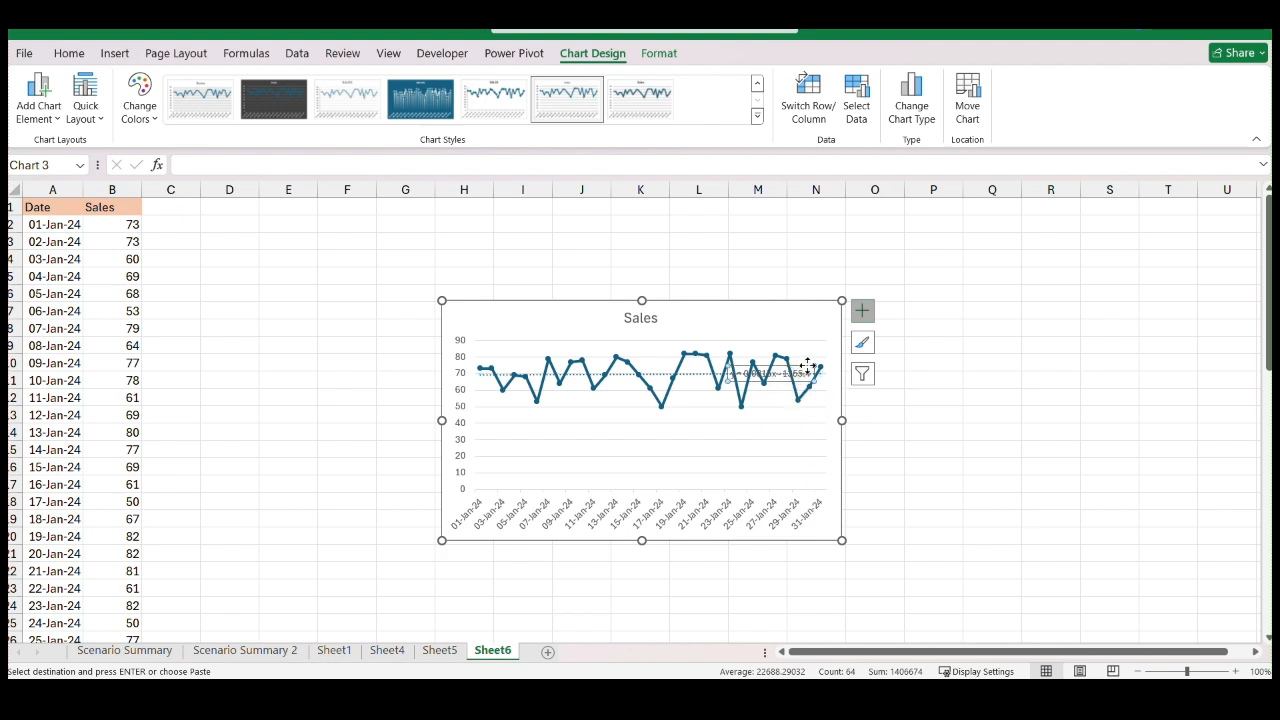
pyautogui.moveTo(807, 366); pyautogui.dragTo(786, 304)
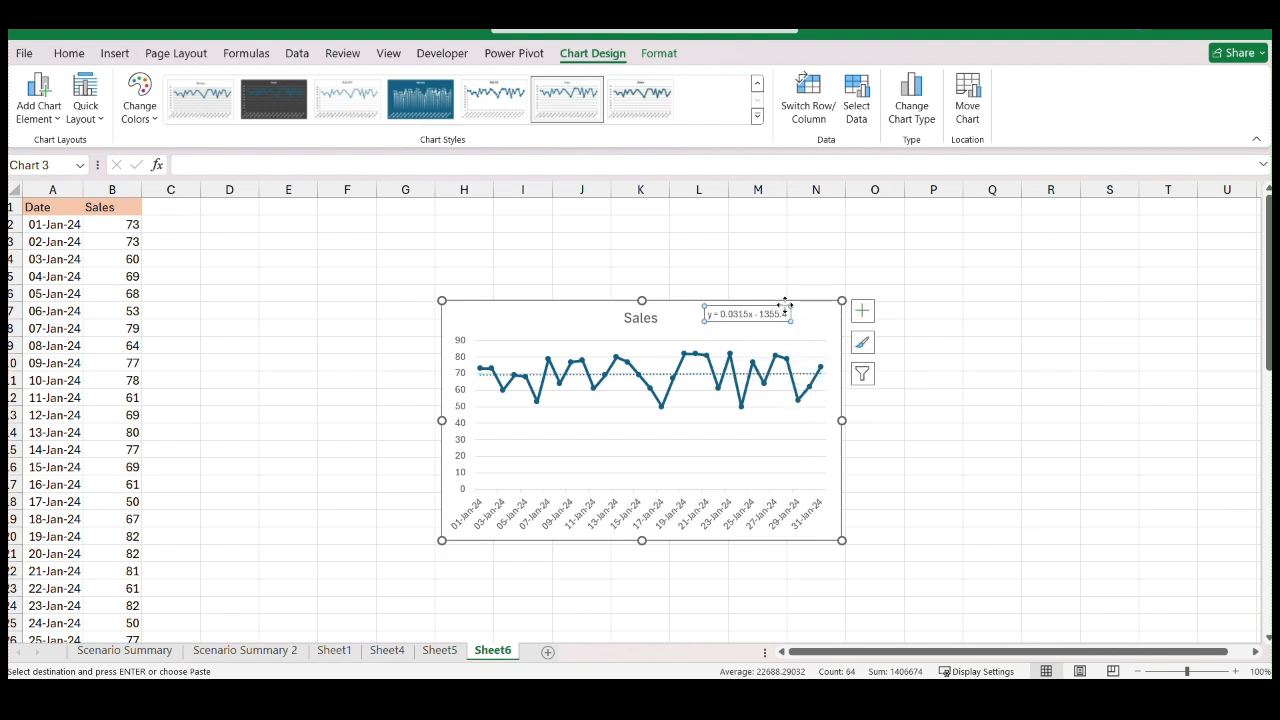
pyautogui.click(1025, 348)
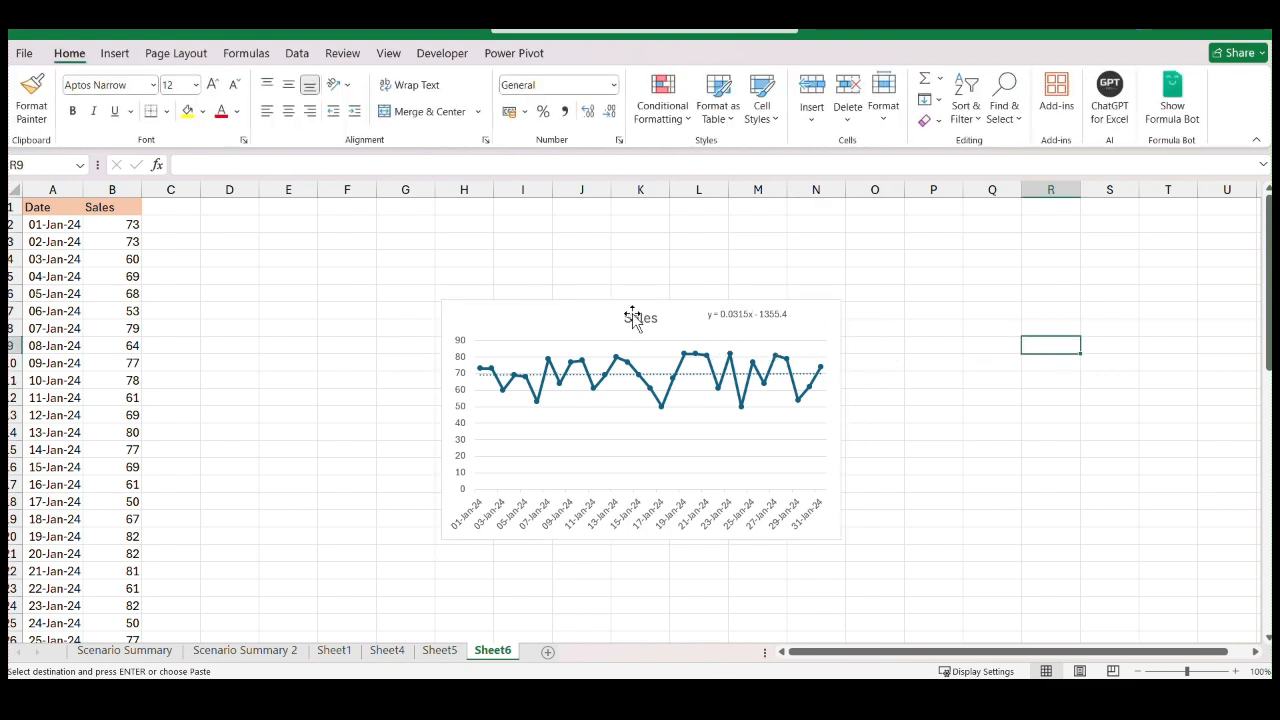
pyautogui.click(517, 318)
pyautogui.moveTo(517, 306); pyautogui.dragTo(709, 235)
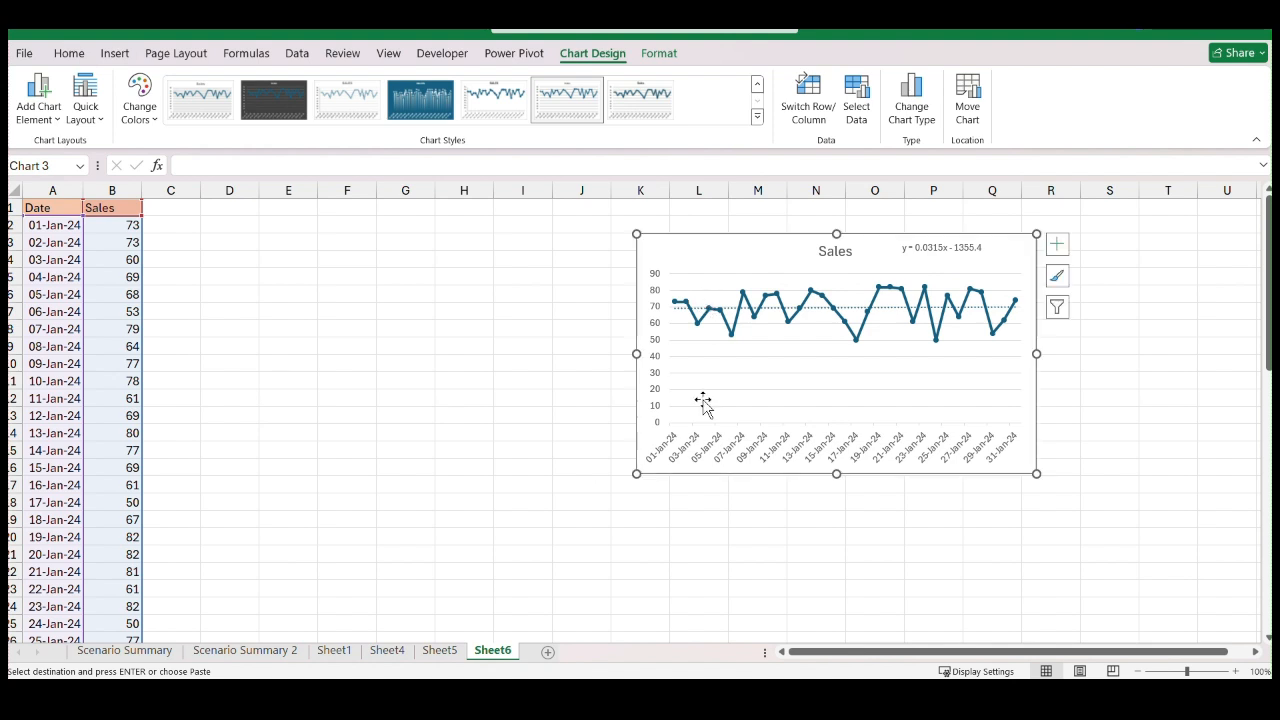
pyautogui.click(803, 534)
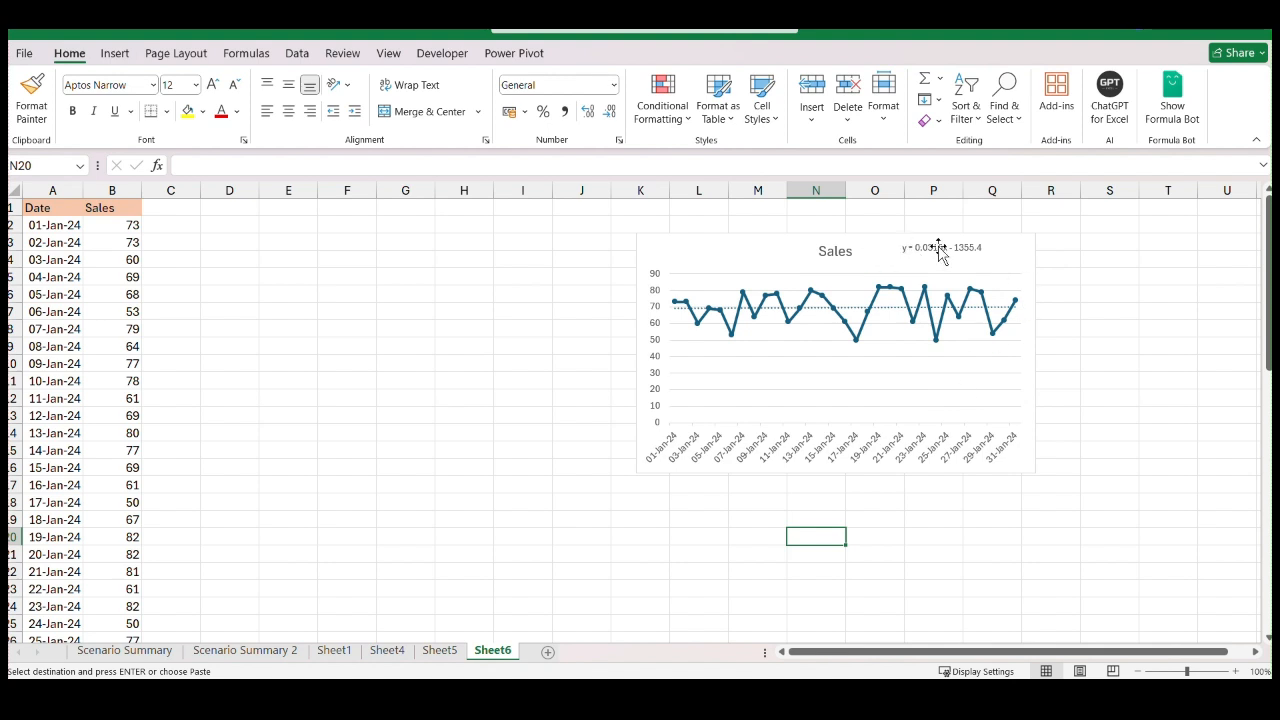
# Begin a formula in cell C33, in the row of 01-Feb-24
pyautogui.scroll(-9, 334, 394)
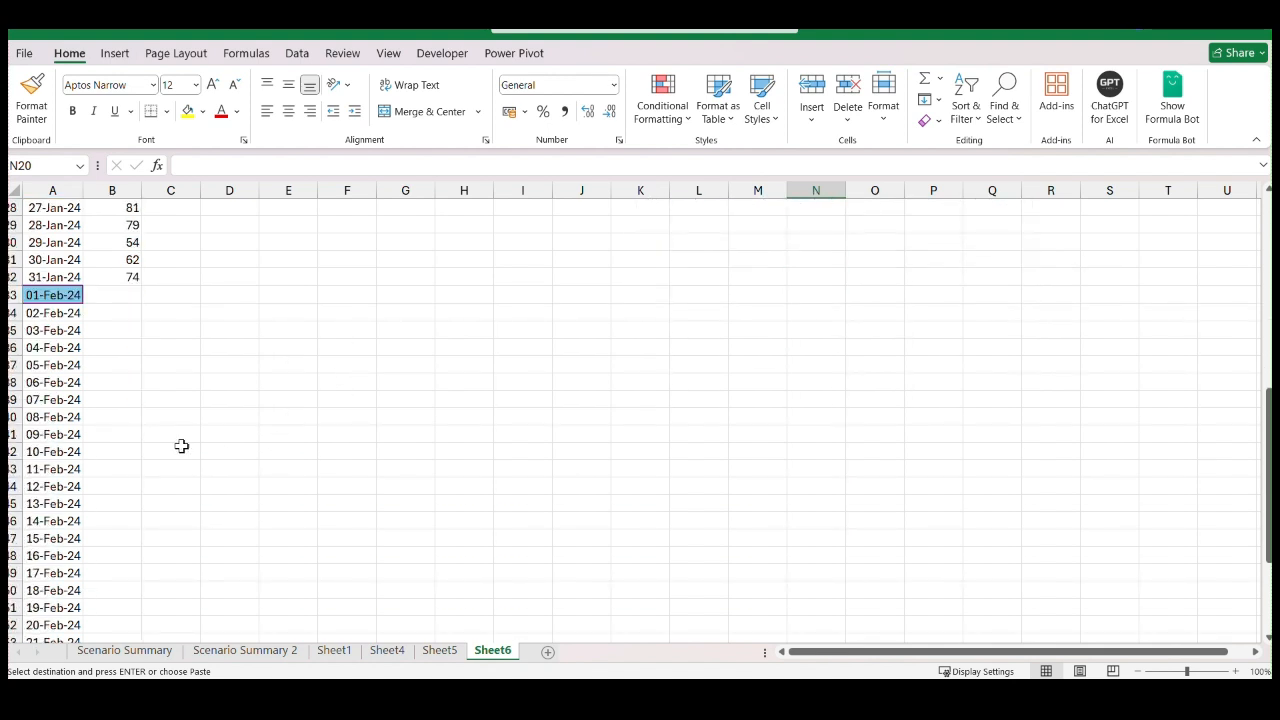
pyautogui.click(116, 296)
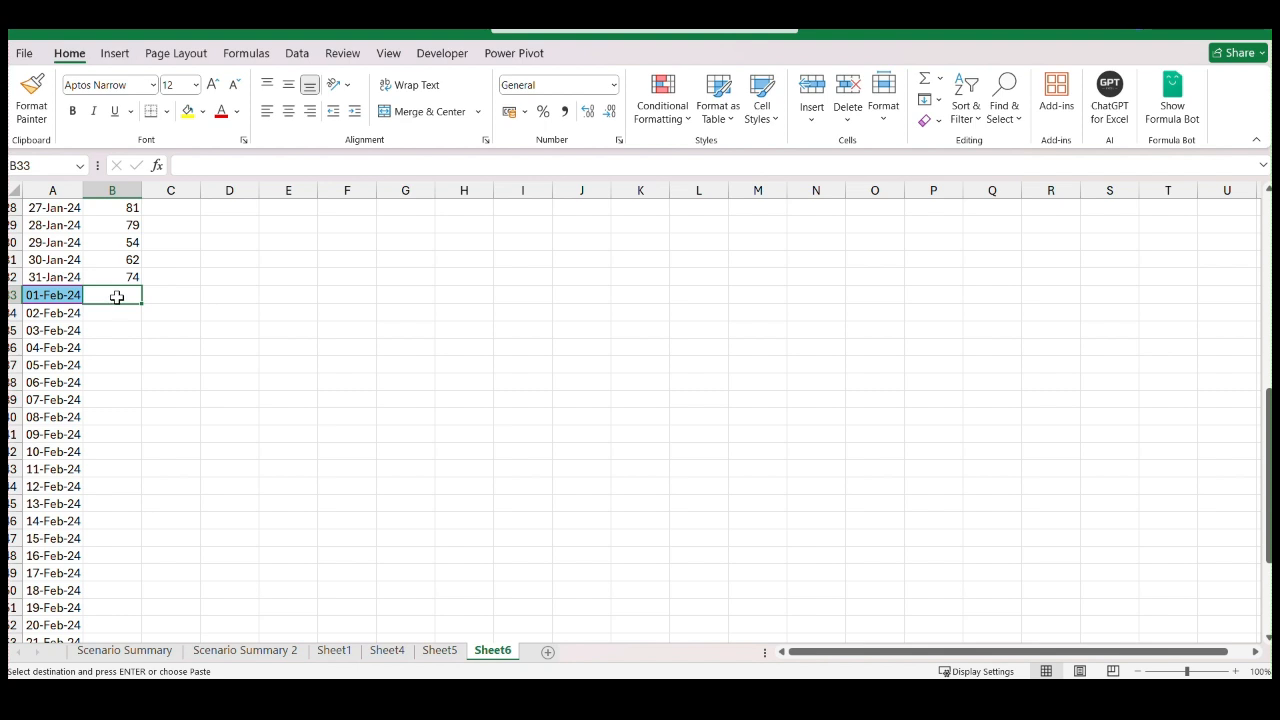
pyautogui.scroll(9, 362, 307)
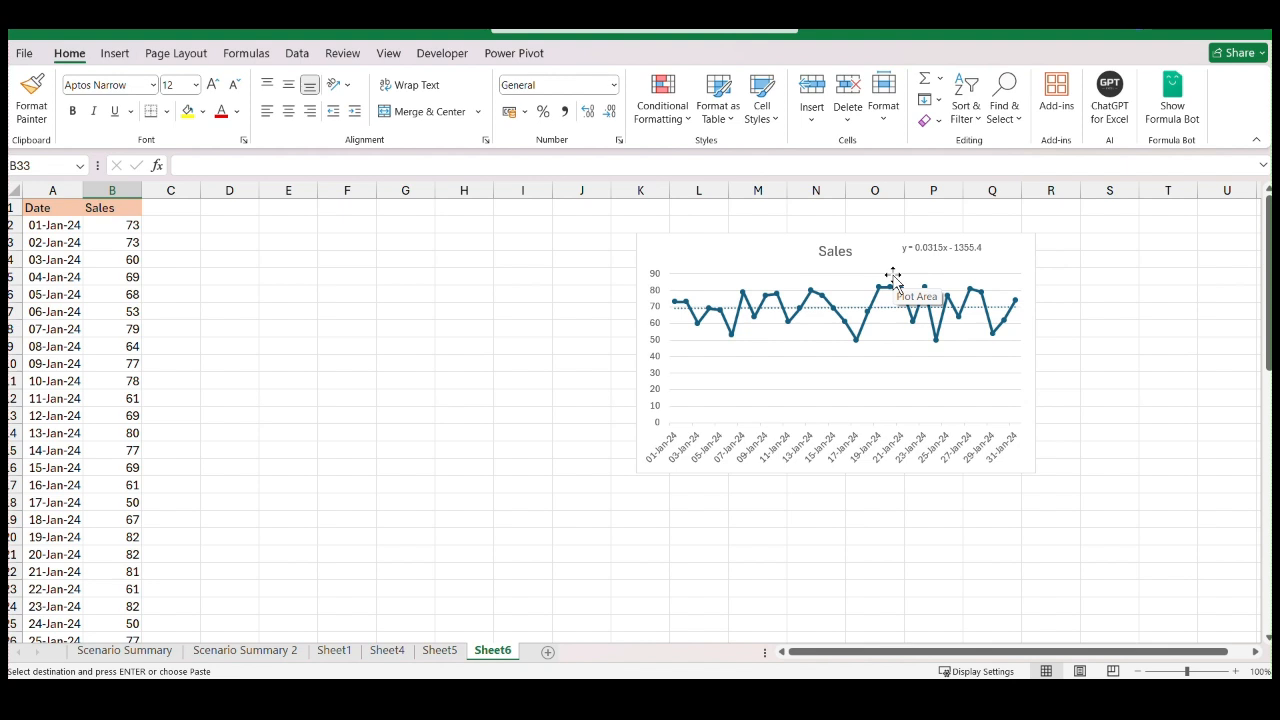
pyautogui.scroll(-6, 360, 383)
pyautogui.click(257, 487)
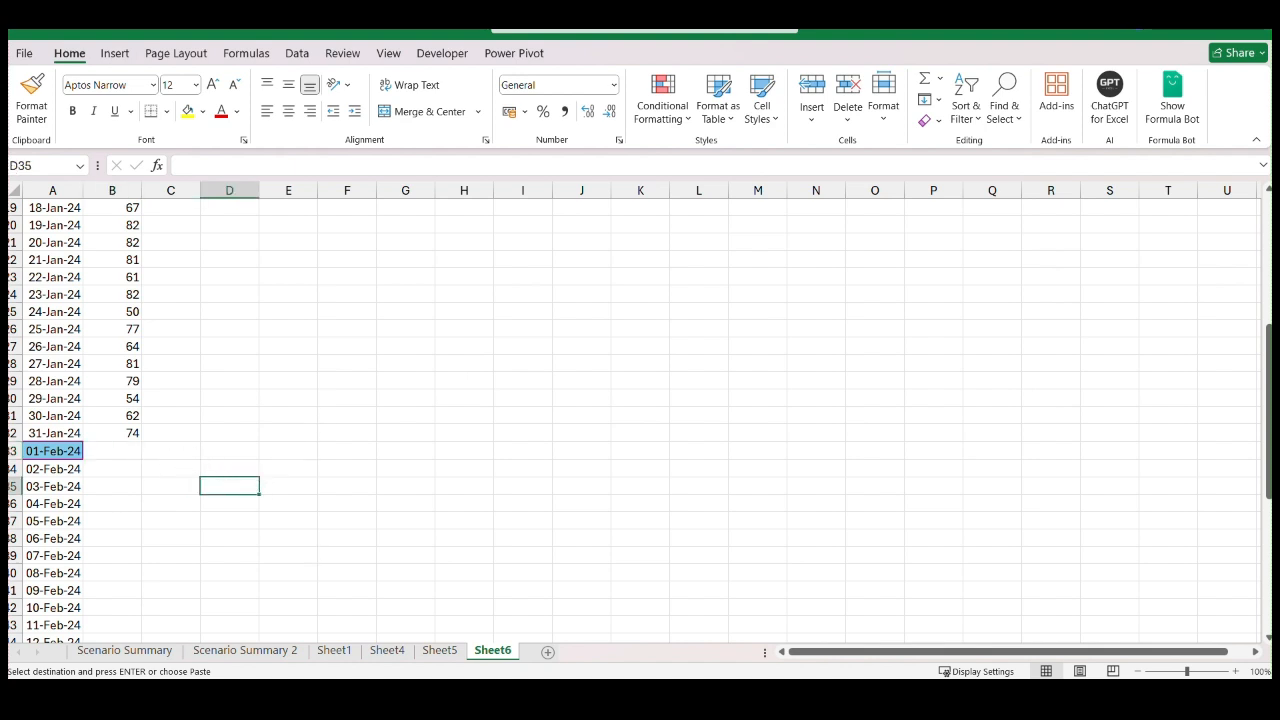
pyautogui.click(162, 454)
pyautogui.write('=')
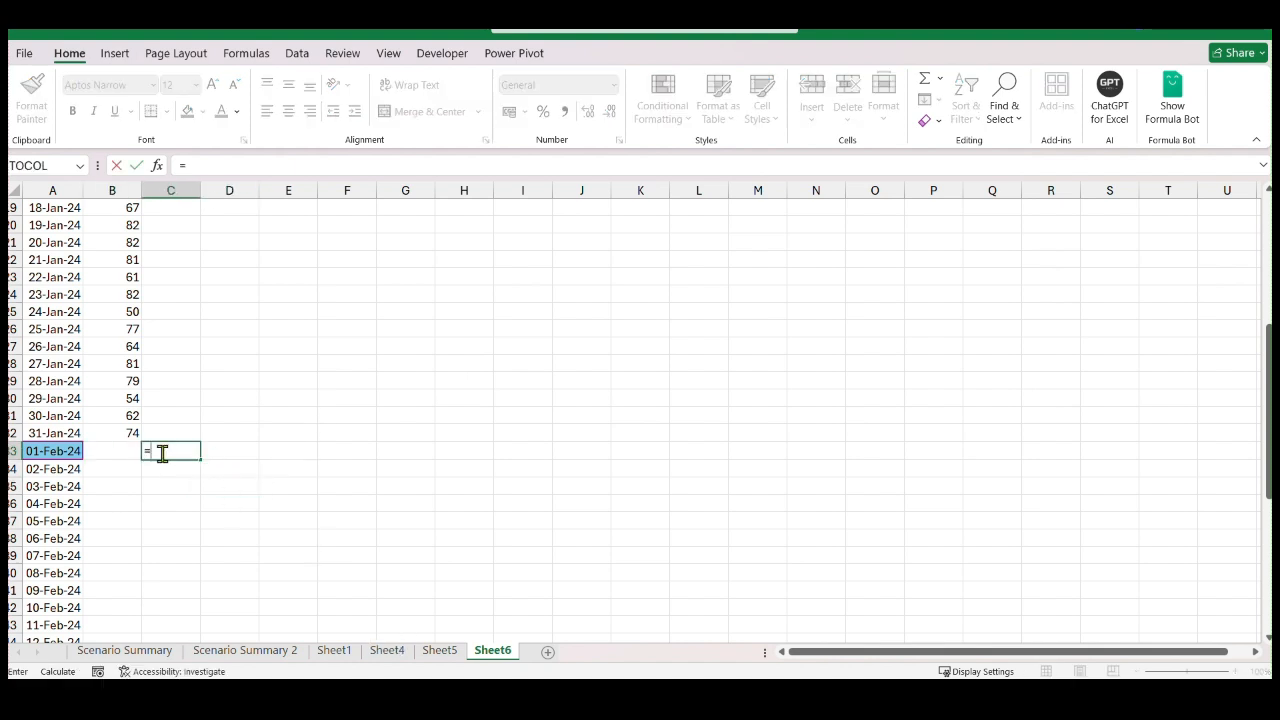
pyautogui.write('li')
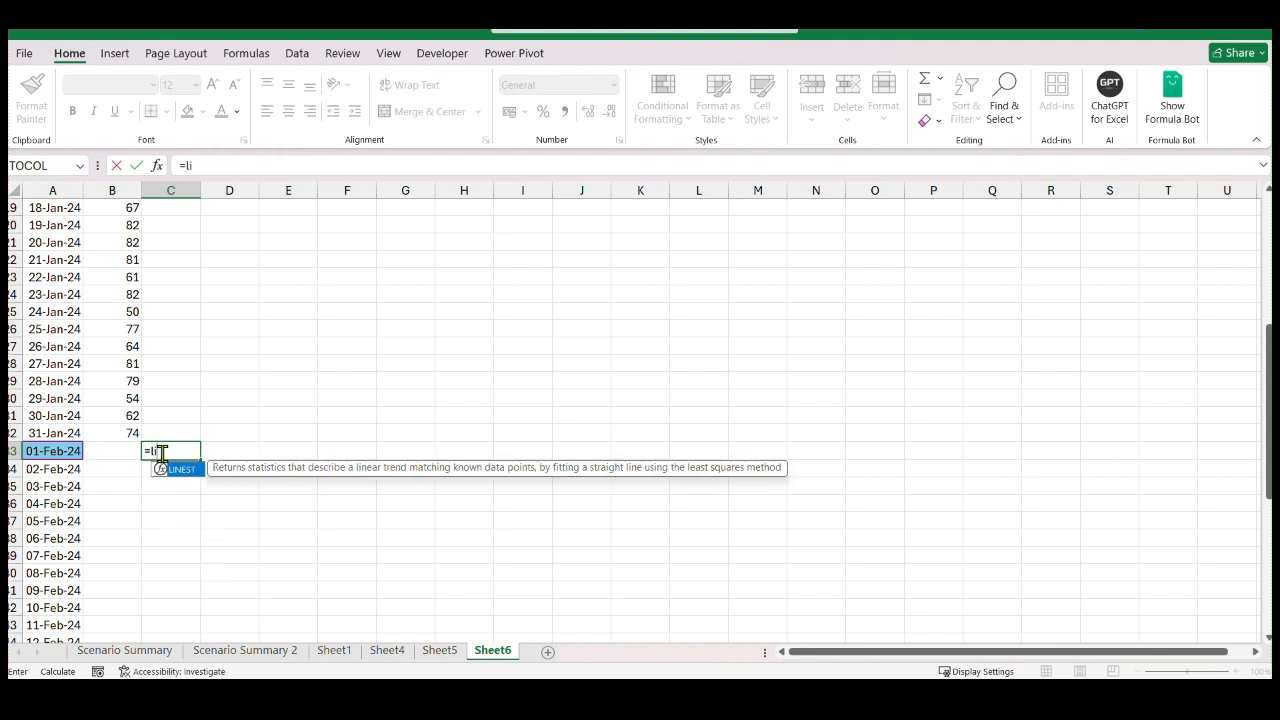
pyautogui.press('BackSpace')
pyautogui.write('e')
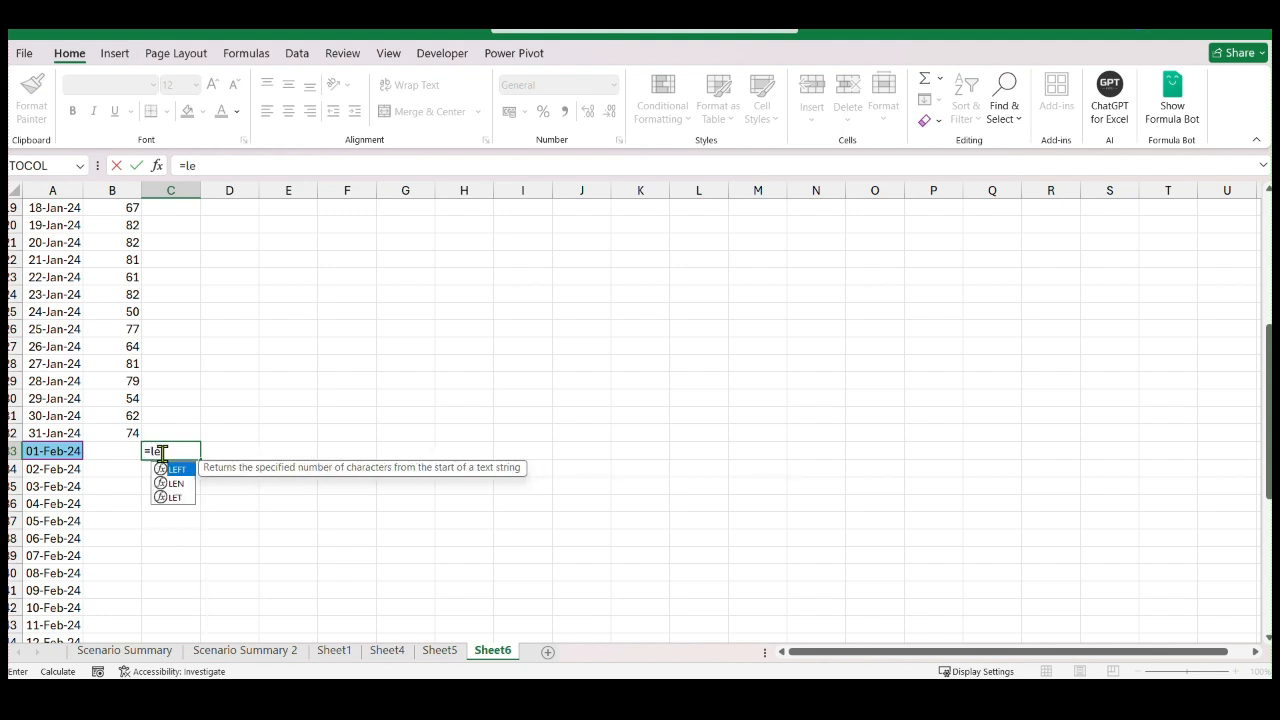
pyautogui.press('BackSpace')
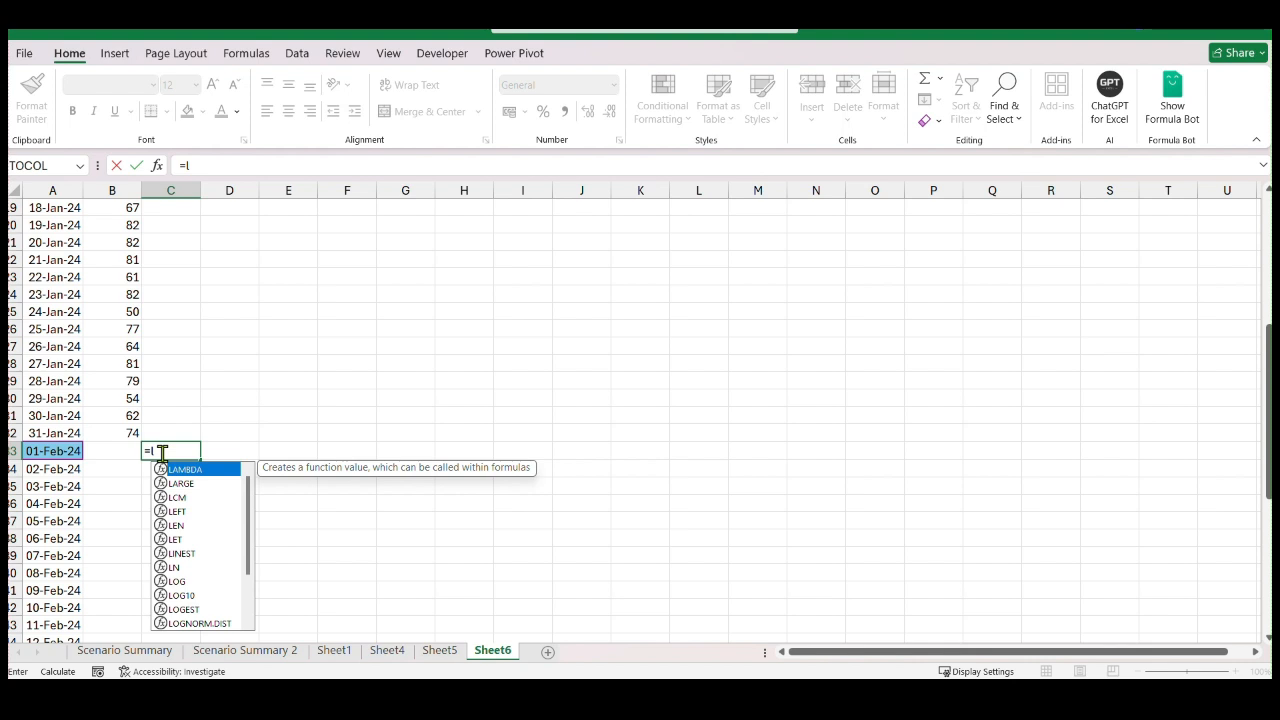
pyautogui.write('ine')
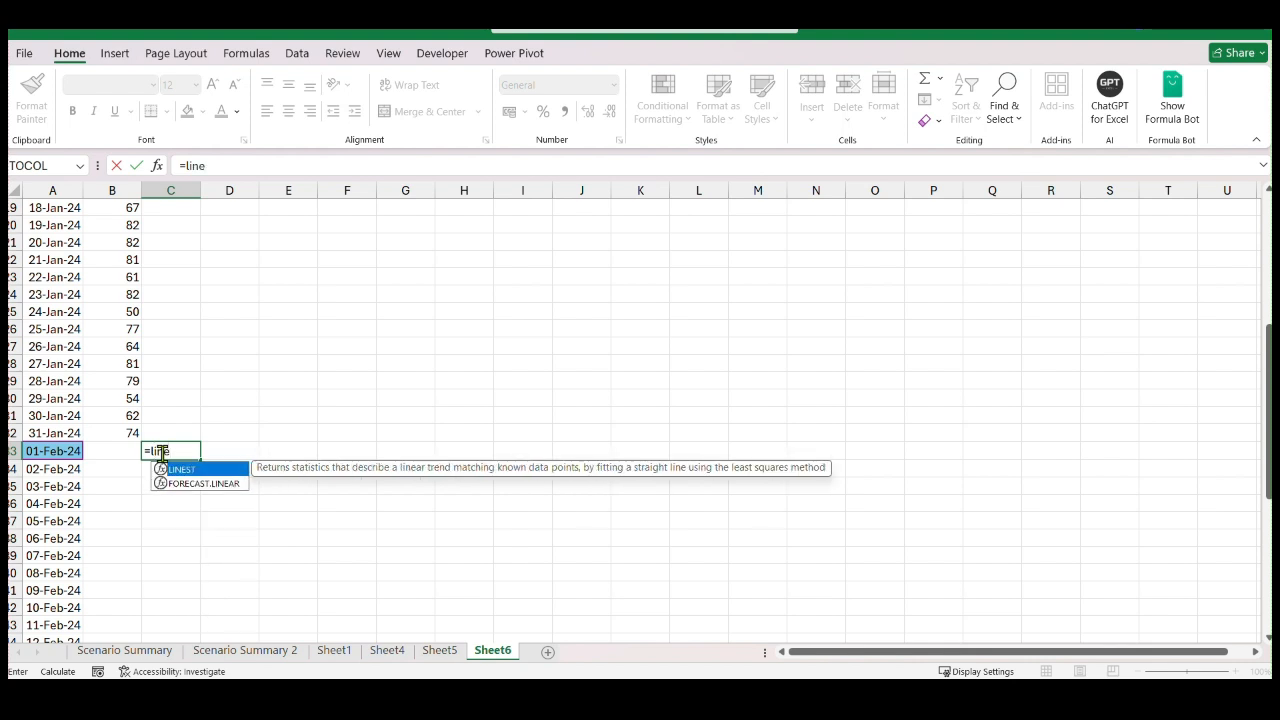
pyautogui.press('Down')
pyautogui.press('BackSpace')
pyautogui.press('BackSpace')
pyautogui.press('BackSpace')
pyautogui.press('BackSpace')
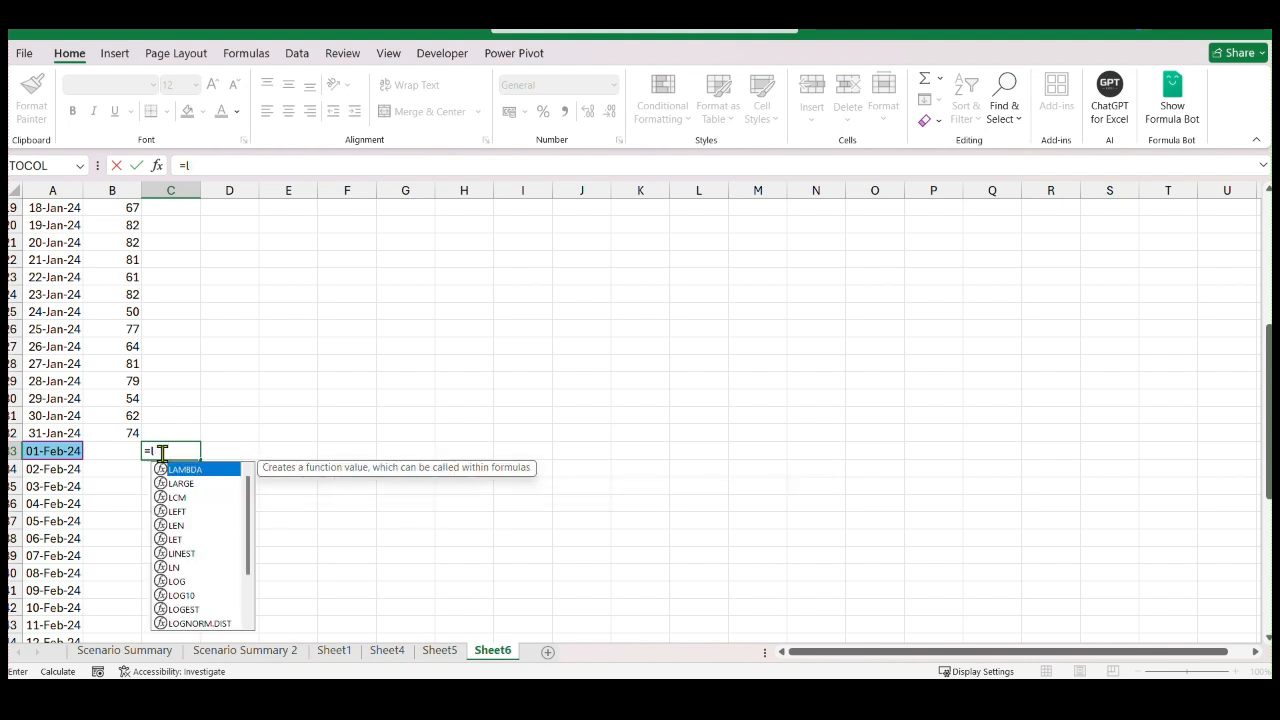
pyautogui.press('BackSpace')
# Build a TREND formula in C33 with B2:B32 as the known sales values and A2:A32 as the known dates
pyautogui.write('tr')
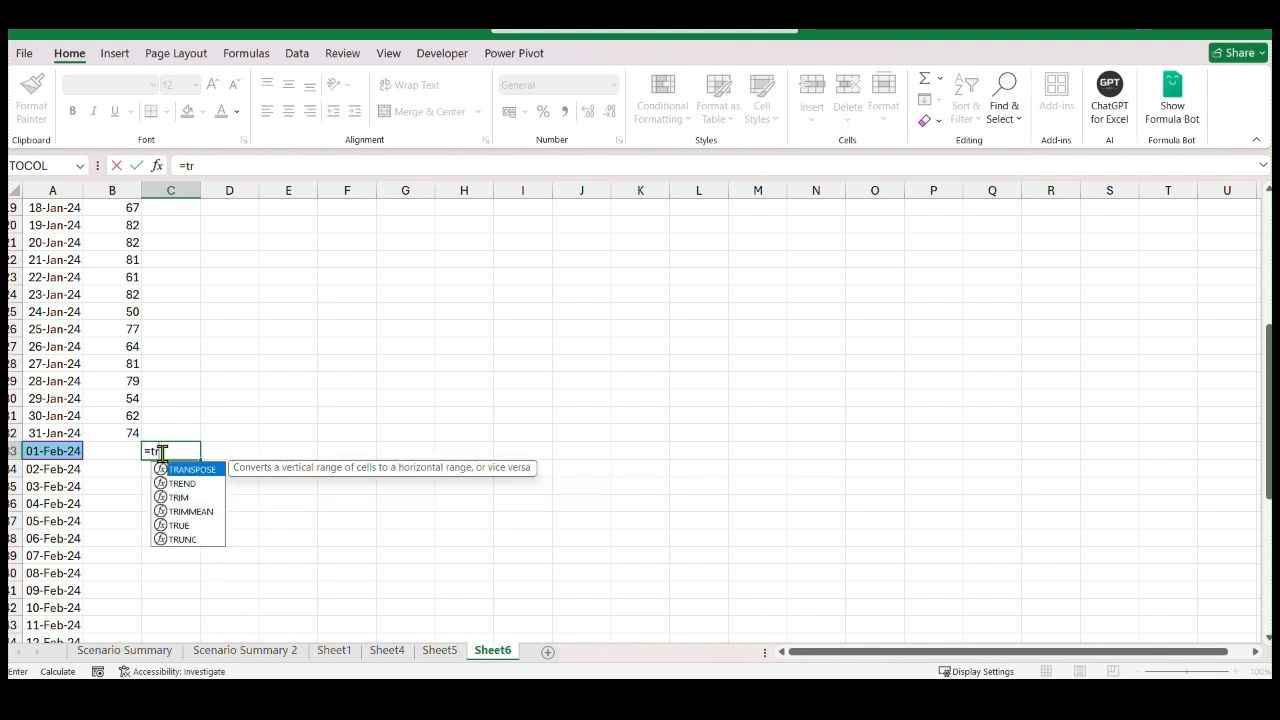
pyautogui.press('Down')
pyautogui.press('Tab')
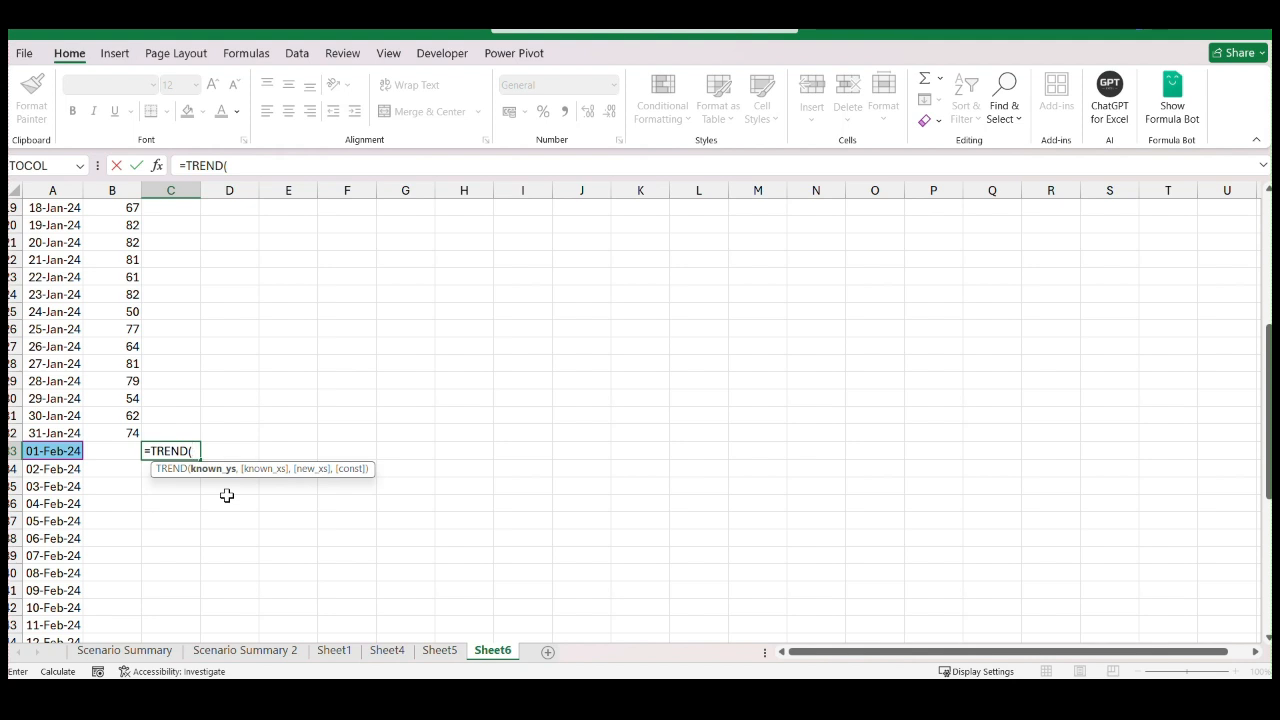
pyautogui.scroll(6, 75, 500)
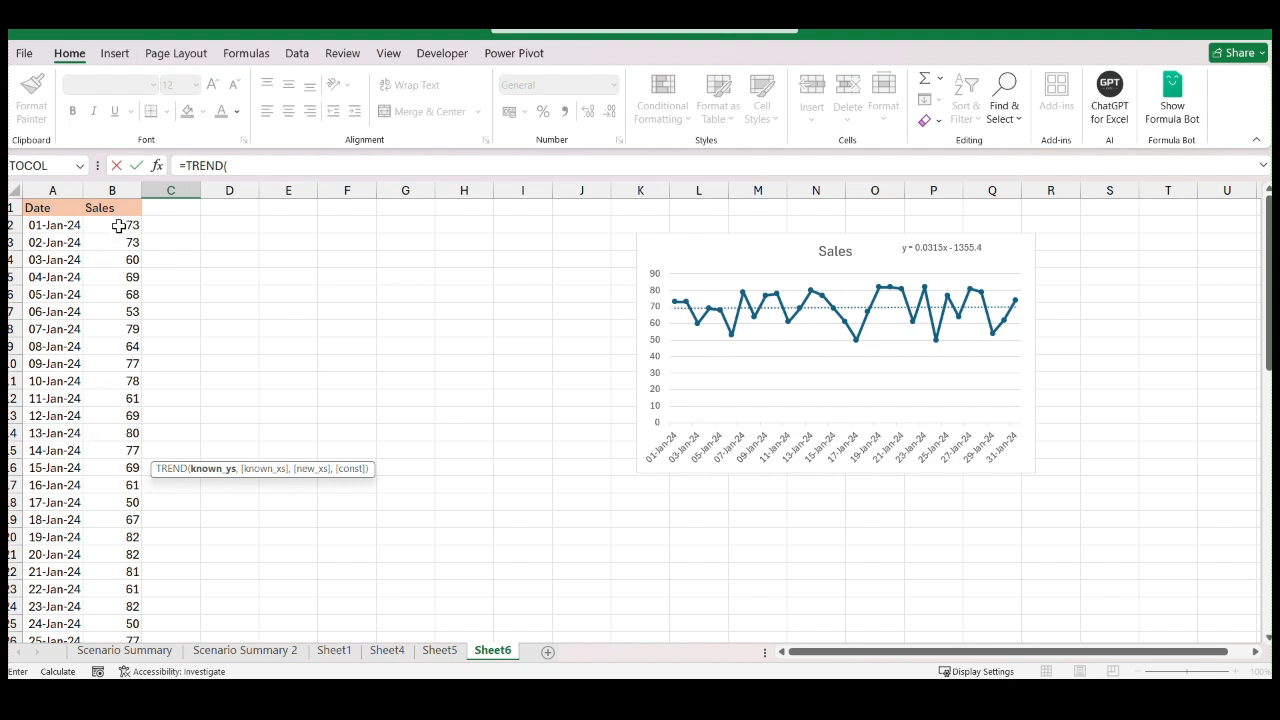
pyautogui.moveTo(118, 225)
pyautogui.mouseDown()
pyautogui.moveTo(77, 552)
pyautogui.moveTo(32, 606)
pyautogui.moveTo(73, 598)
pyautogui.moveTo(124, 234)
pyautogui.mouseUp()
pyautogui.write(',')
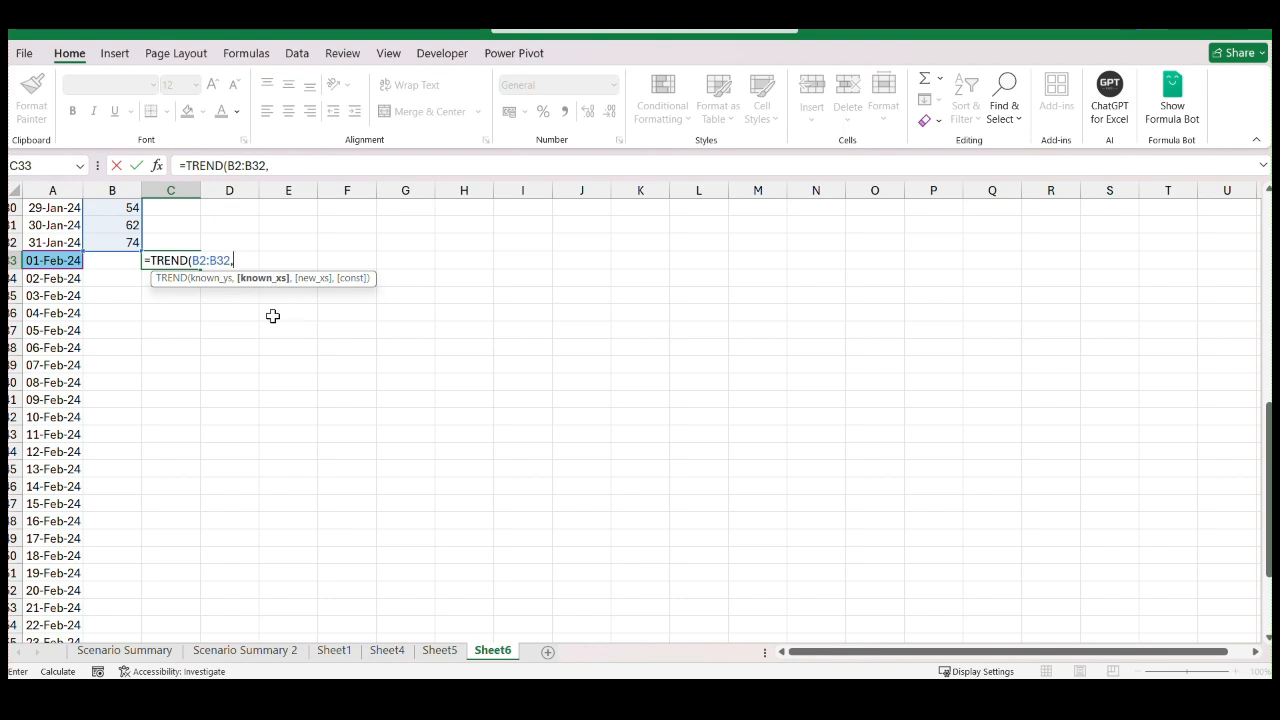
pyautogui.scroll(10, 266, 346)
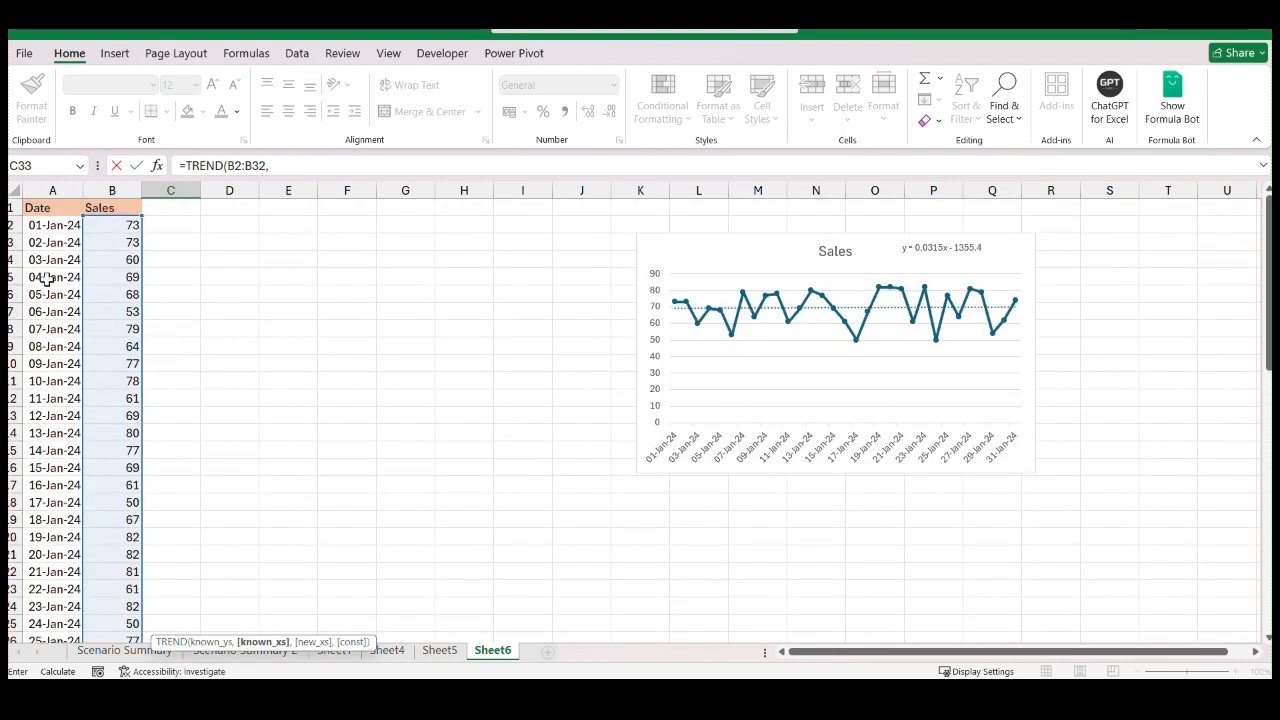
pyautogui.moveTo(52, 228); pyautogui.dragTo(50, 583)
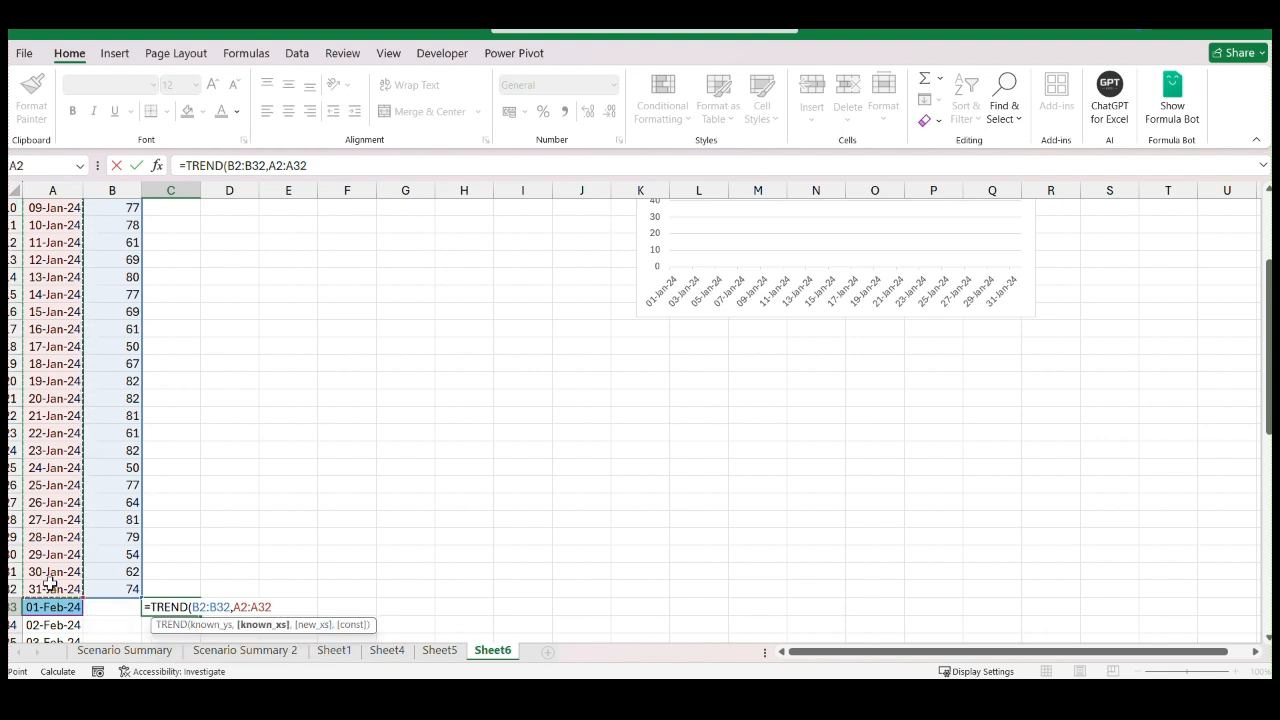
pyautogui.write(',')
# Add the February dates A33:A61 as the new x values and b as the constant argument, and enter the formula
pyautogui.scroll(-4, 102, 428)
pyautogui.scroll(-1, 102, 428)
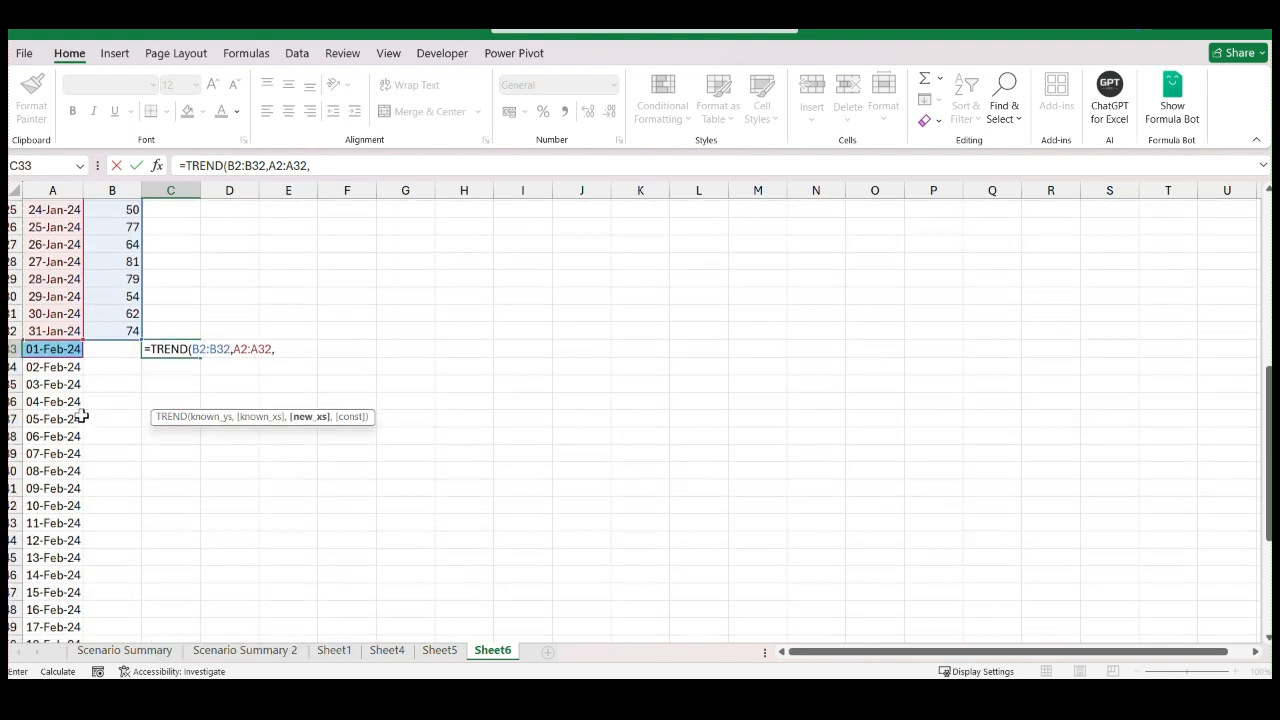
pyautogui.click(62, 346)
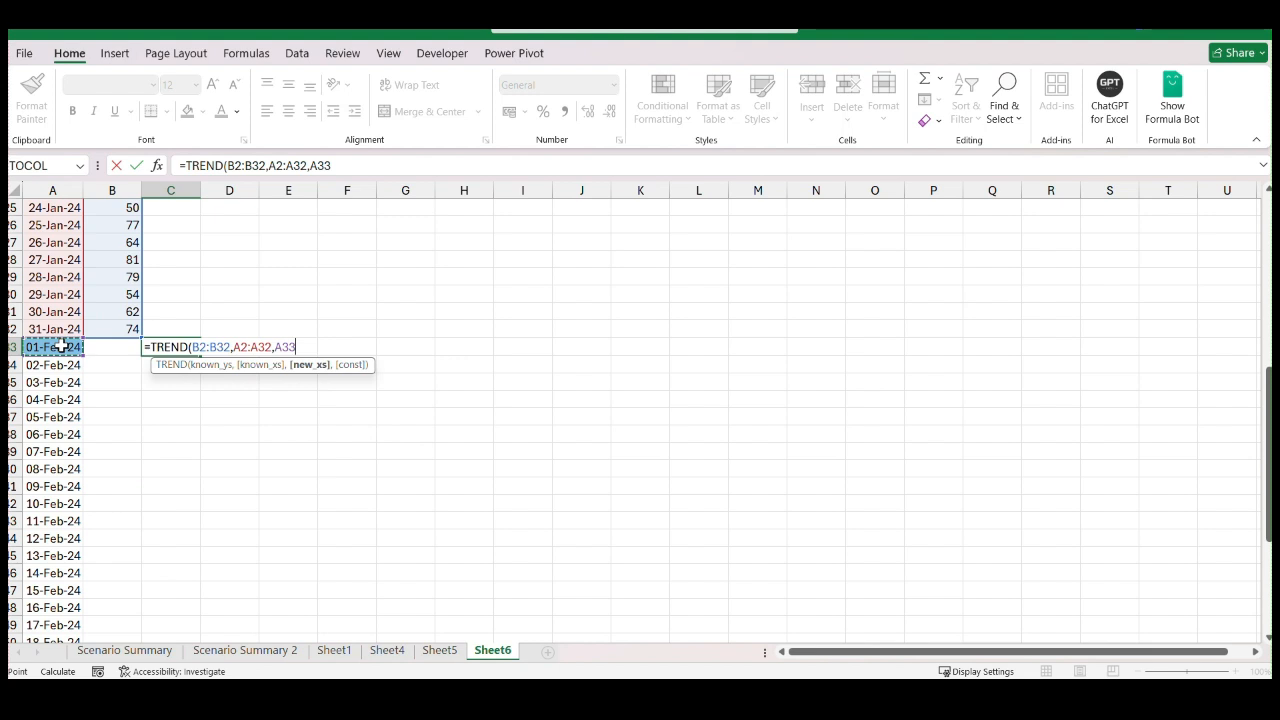
pyautogui.hotkey('ctrl', 'shift', 'Down')
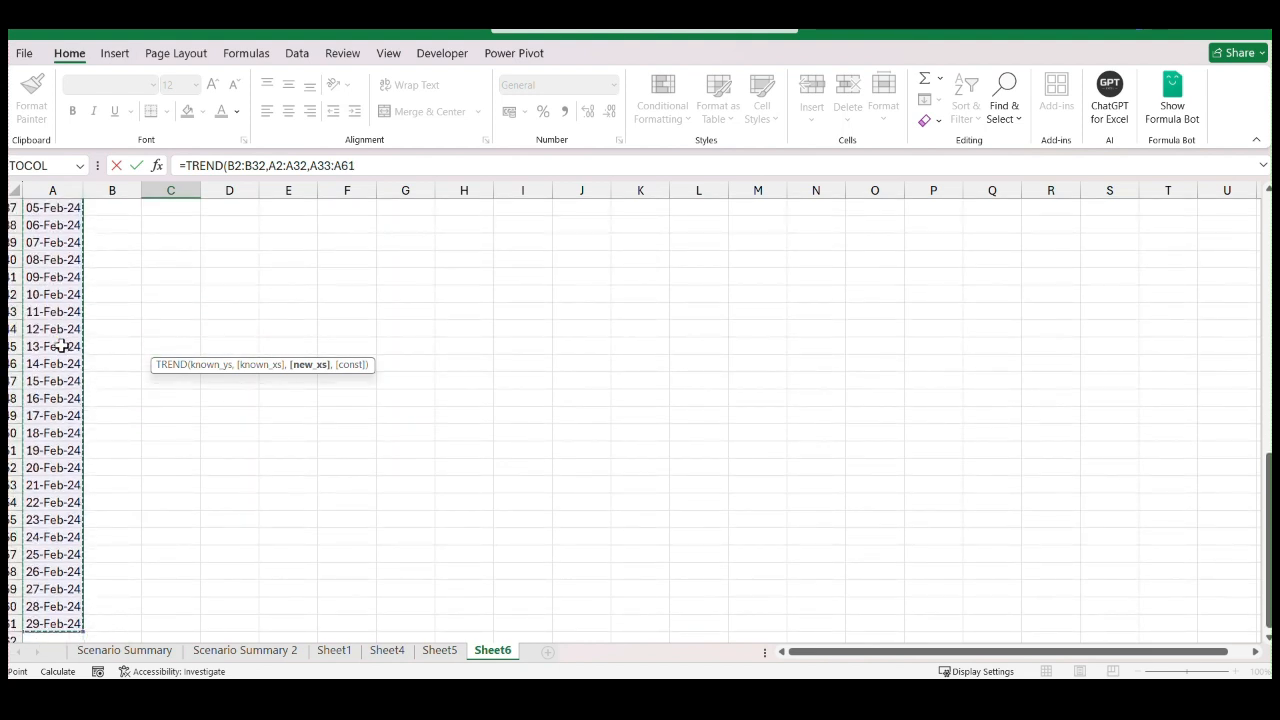
pyautogui.write(',b')
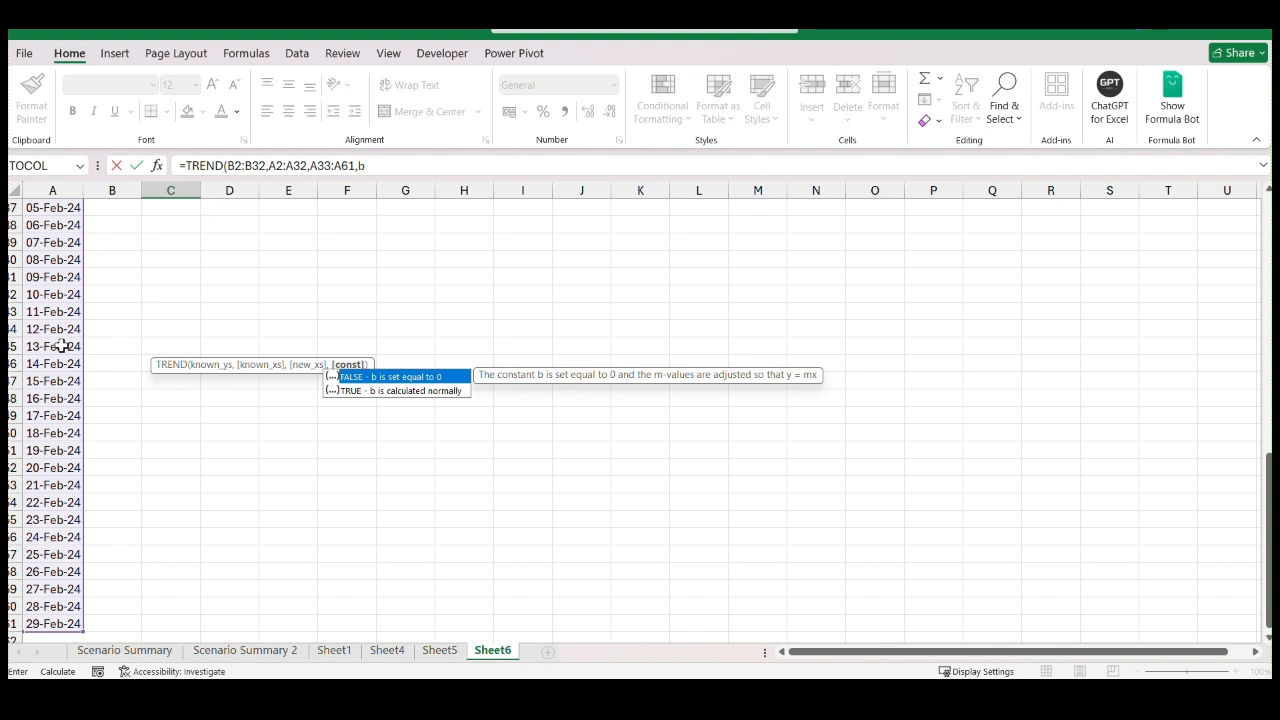
pyautogui.write(')')
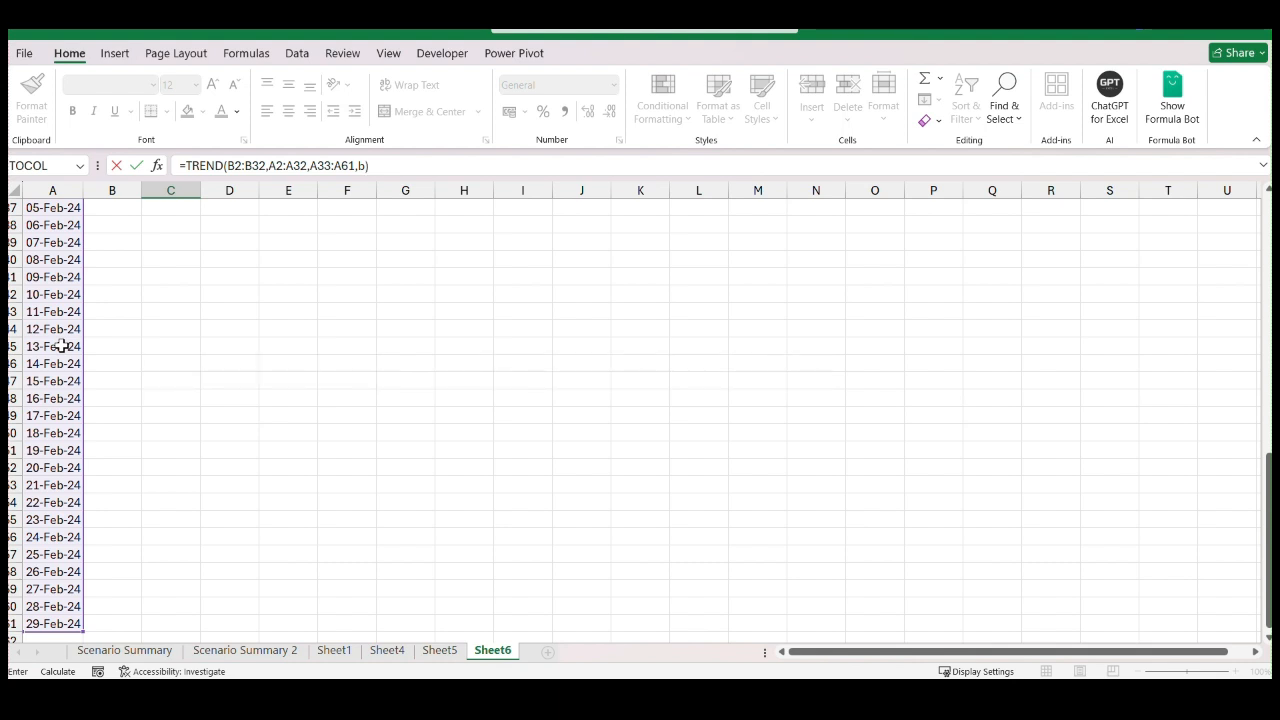
pyautogui.press('Return')
# Correct the formula in C33 to =TREND(B2:B32,A2:A32,A33:A61) by removing the constant argument b
pyautogui.scroll(2, 209, 417)
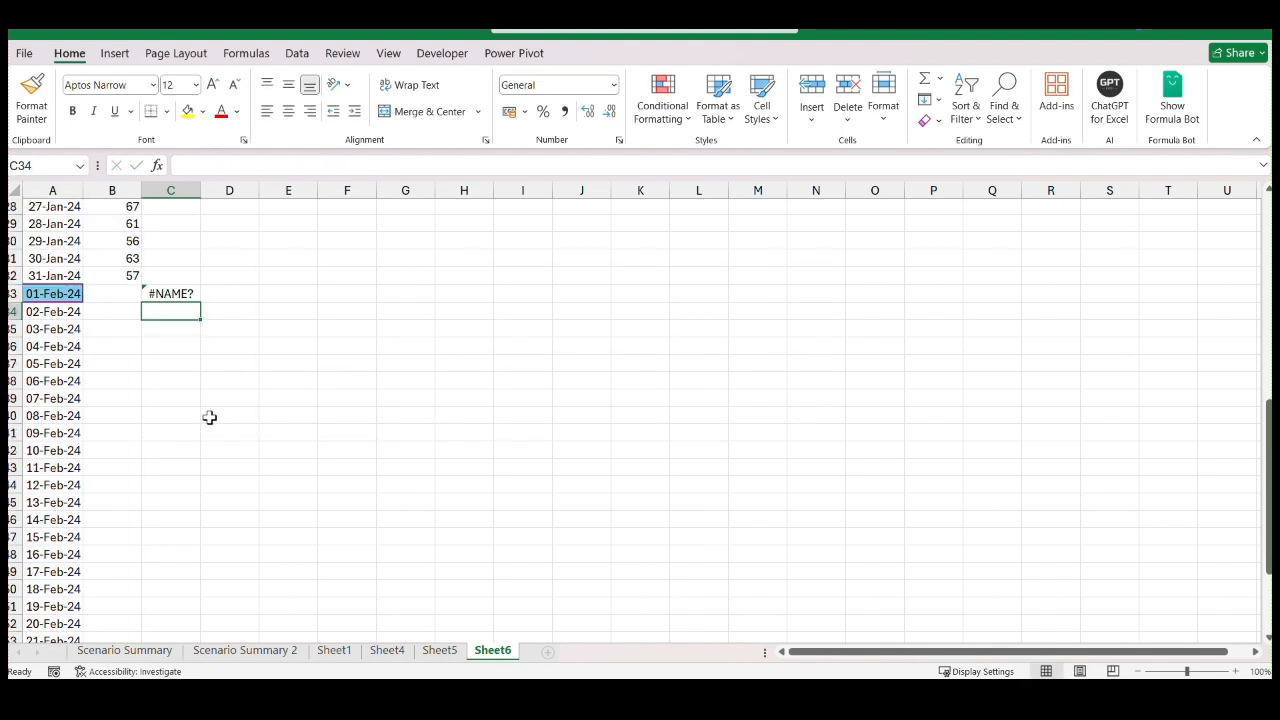
pyautogui.scroll(4, 209, 417)
pyautogui.click(172, 500)
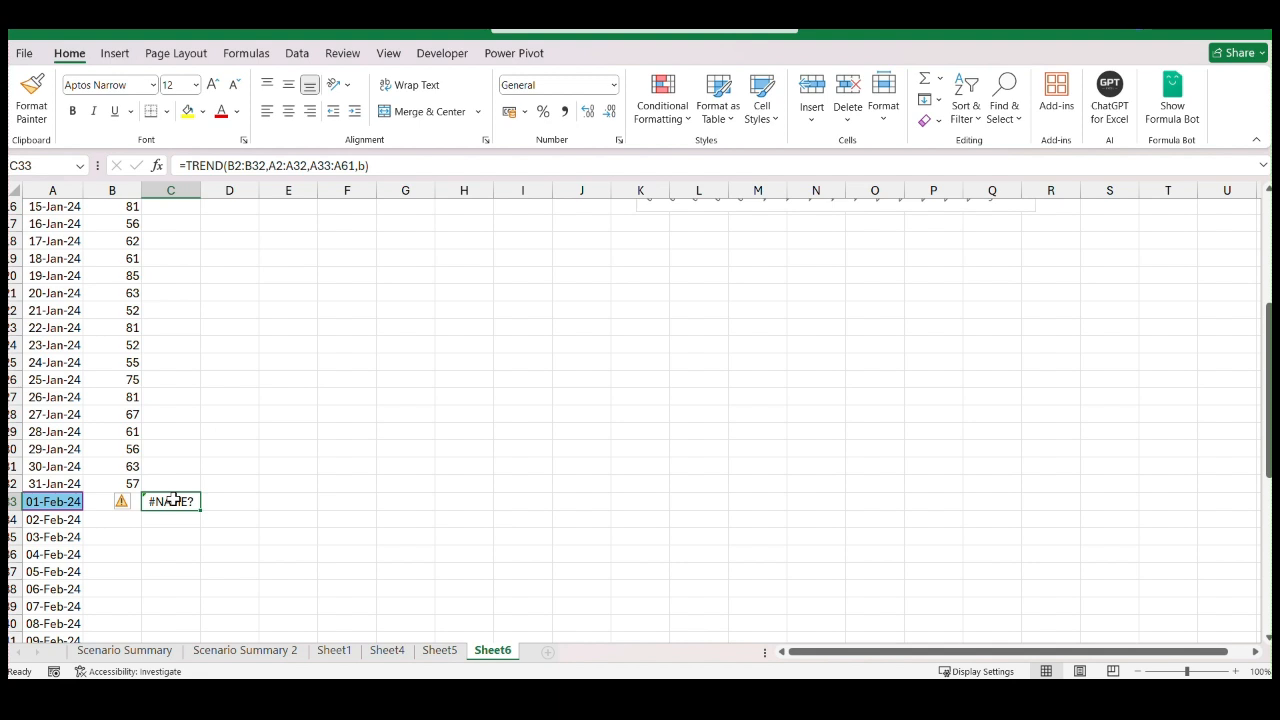
pyautogui.click(385, 167)
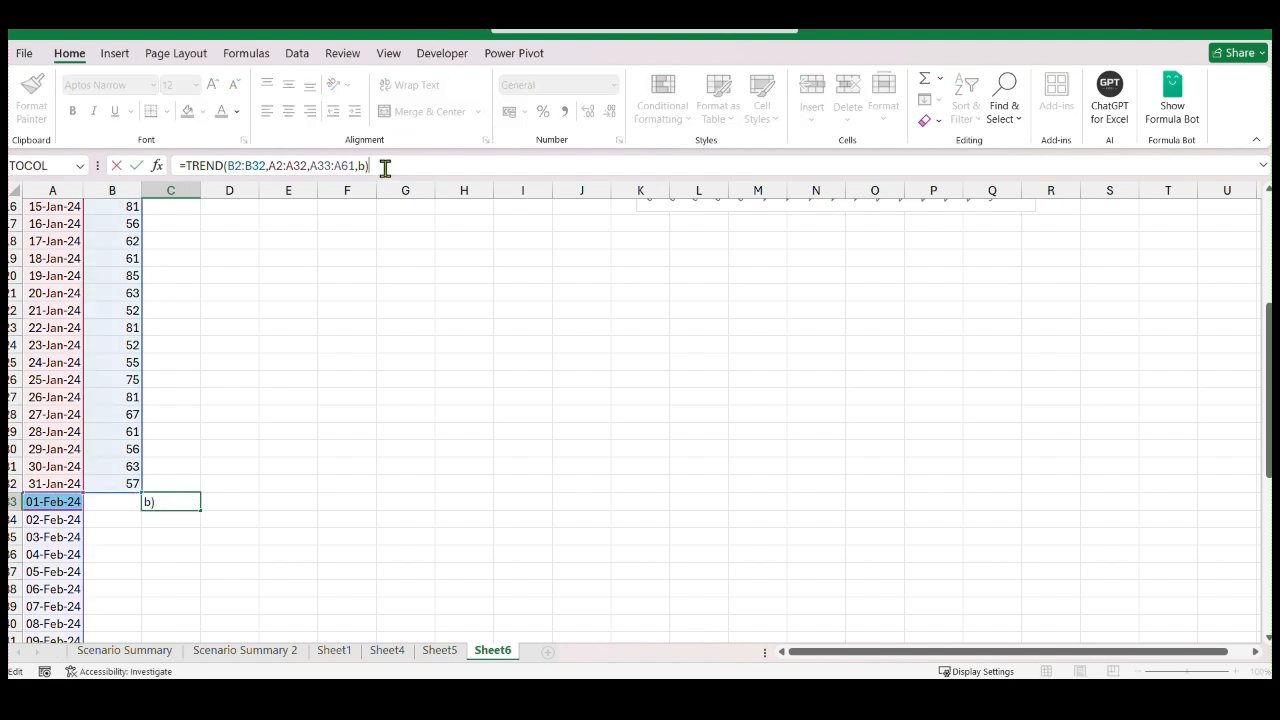
pyautogui.press('BackSpace')
pyautogui.press('BackSpace')
pyautogui.press('BackSpace')
pyautogui.press('Return')
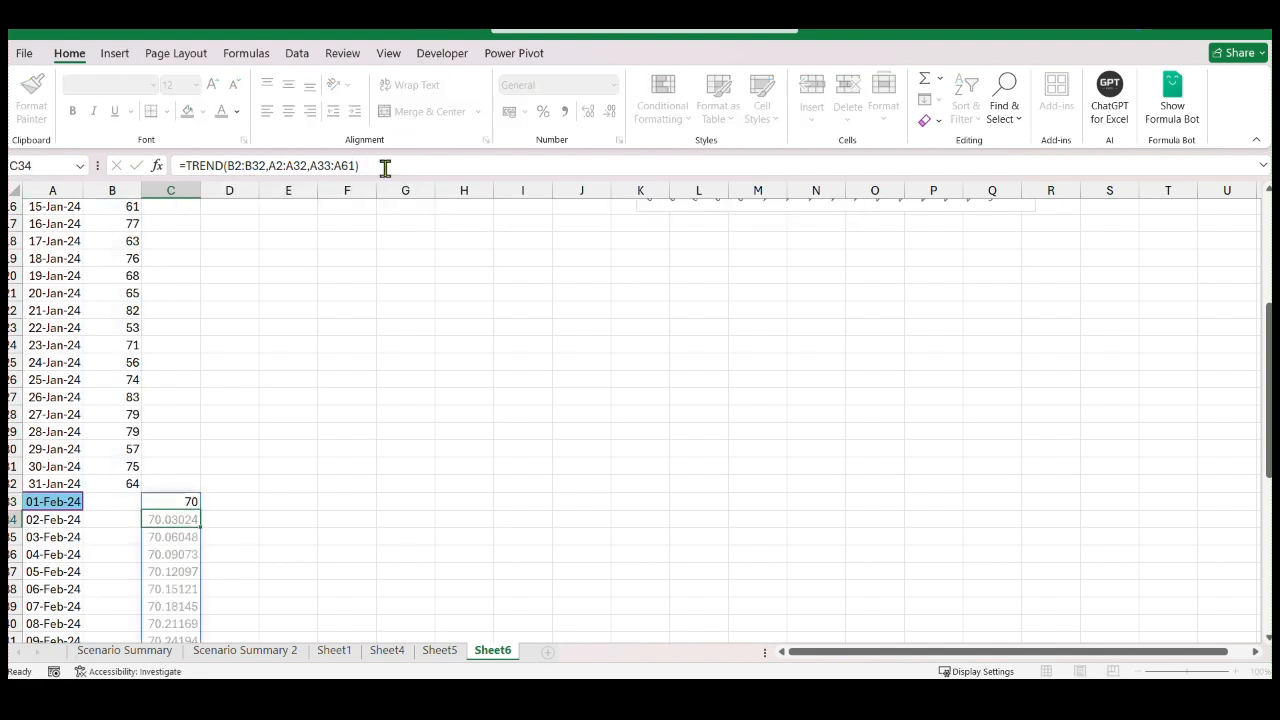
# Examine the February forecasts in column C against the January sales, the formulas in B2 and C33, and the chart
pyautogui.scroll(-3, 318, 440)
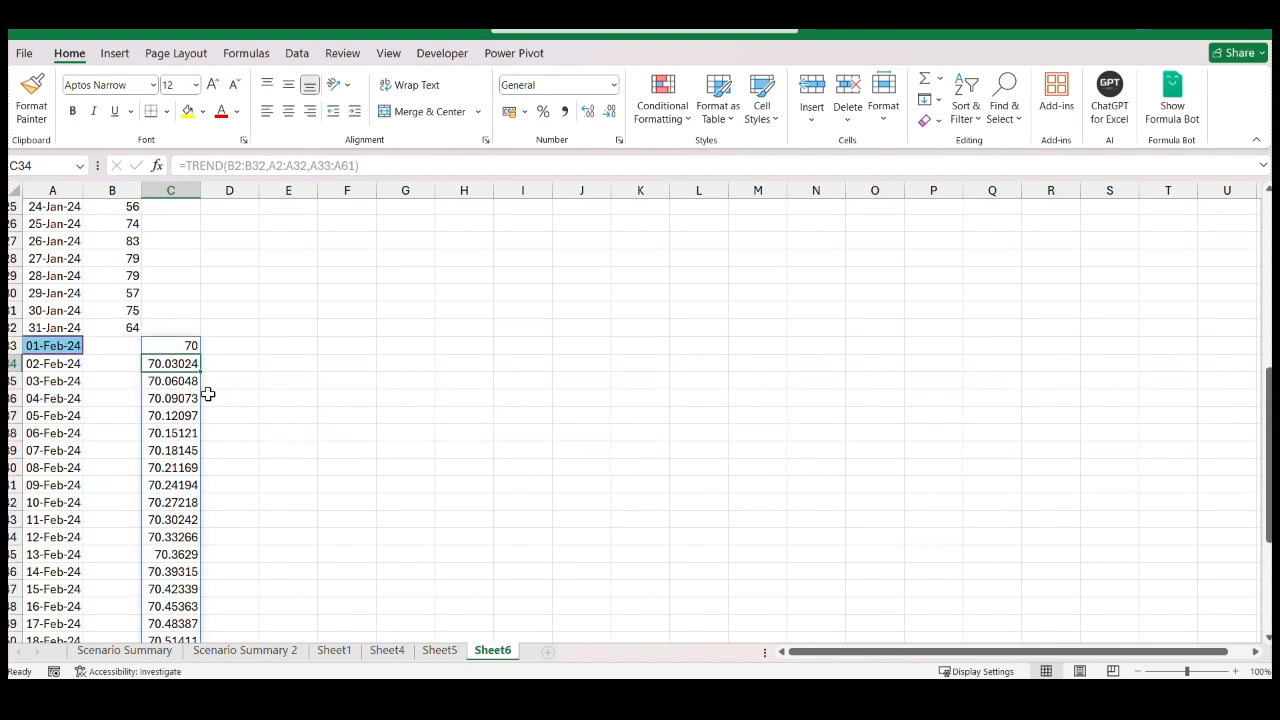
pyautogui.scroll(8, 190, 410)
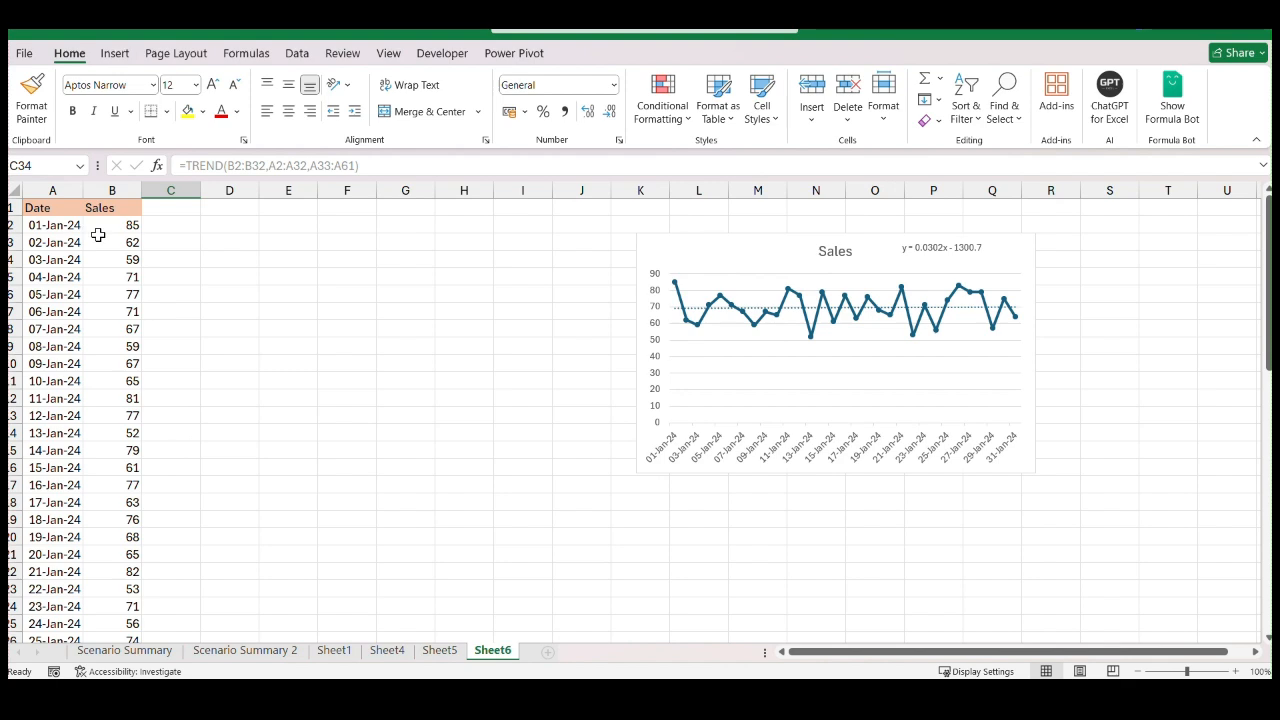
pyautogui.click(114, 227)
pyautogui.scroll(-7, 169, 354)
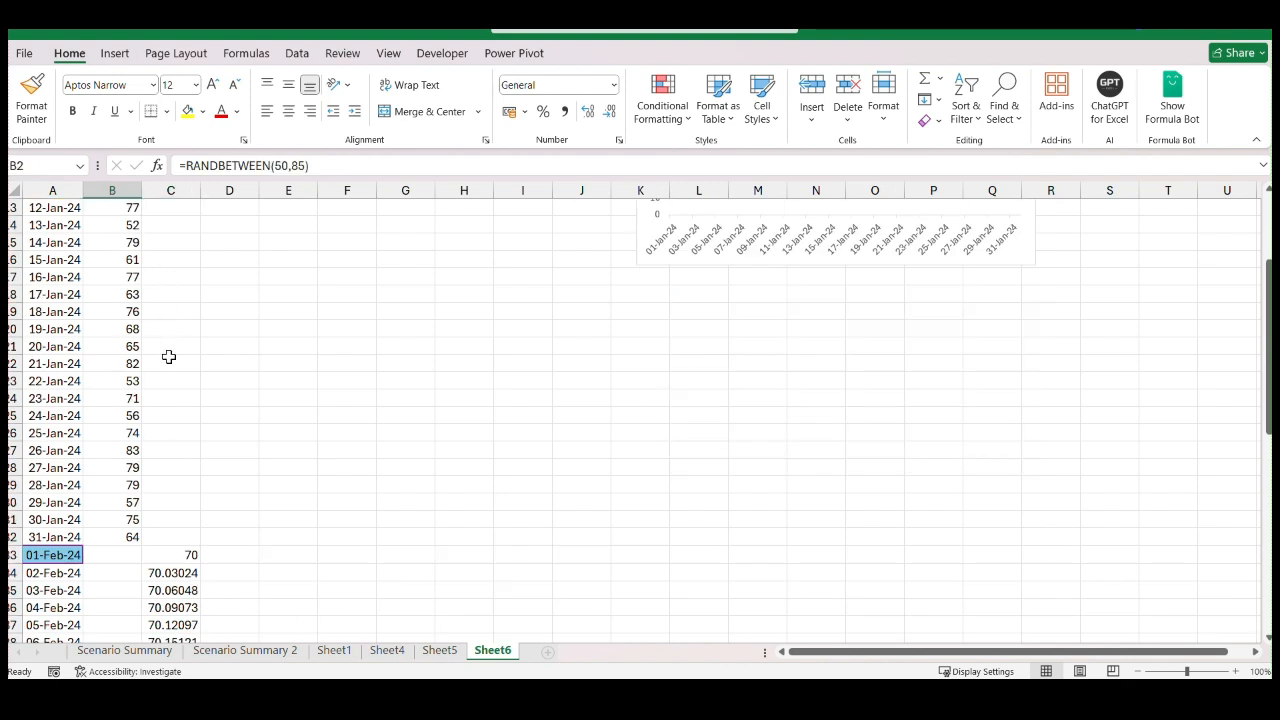
pyautogui.click(186, 398)
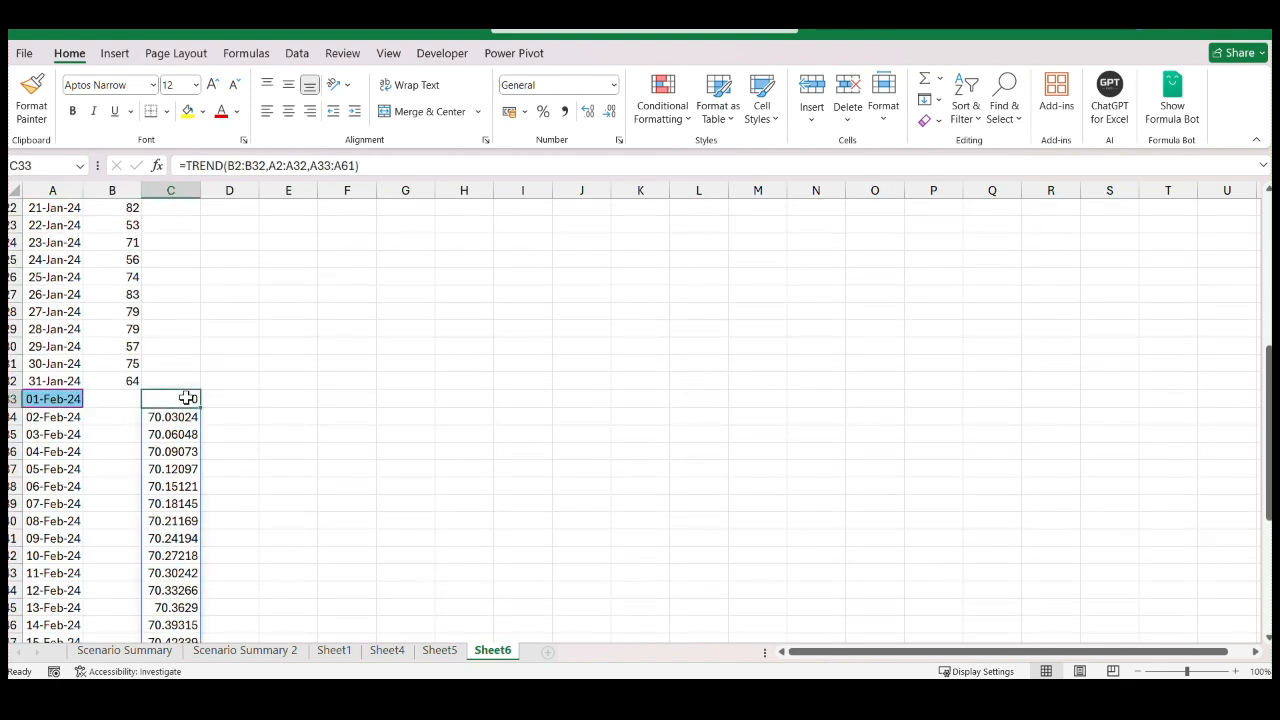
pyautogui.scroll(-2, 106, 488)
pyautogui.scroll(-6, 74, 469)
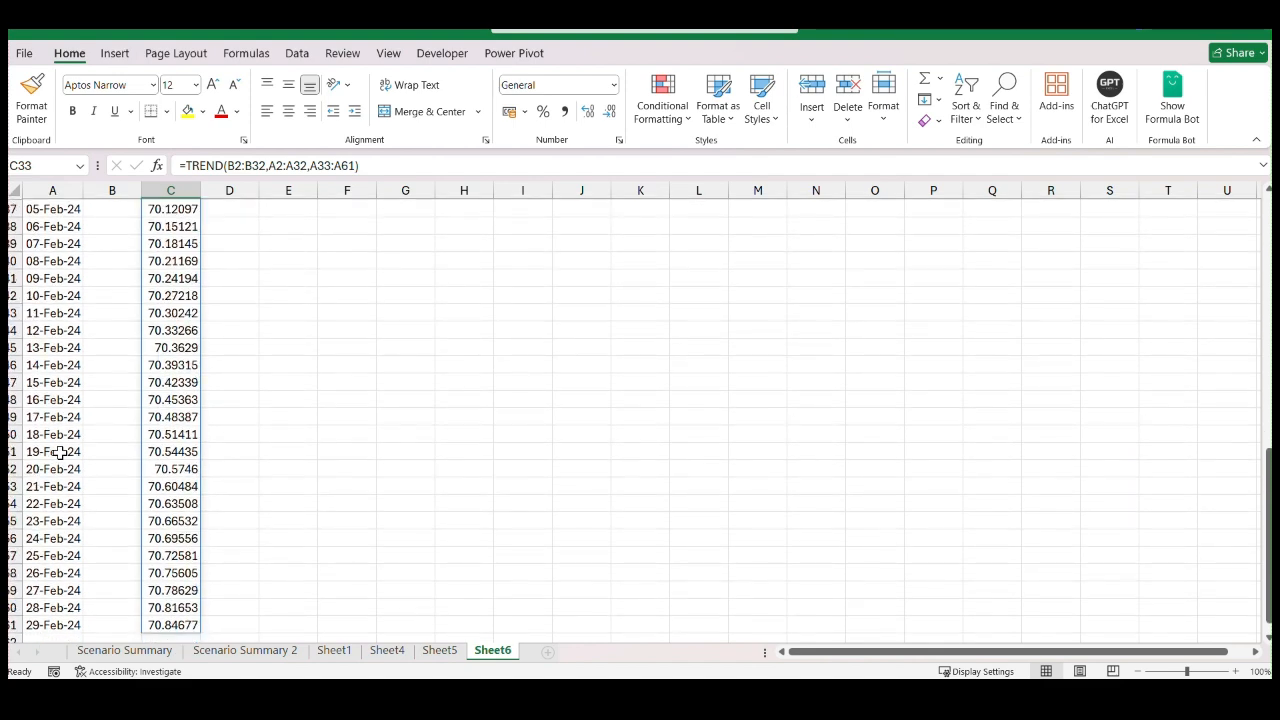
pyautogui.scroll(6, 137, 441)
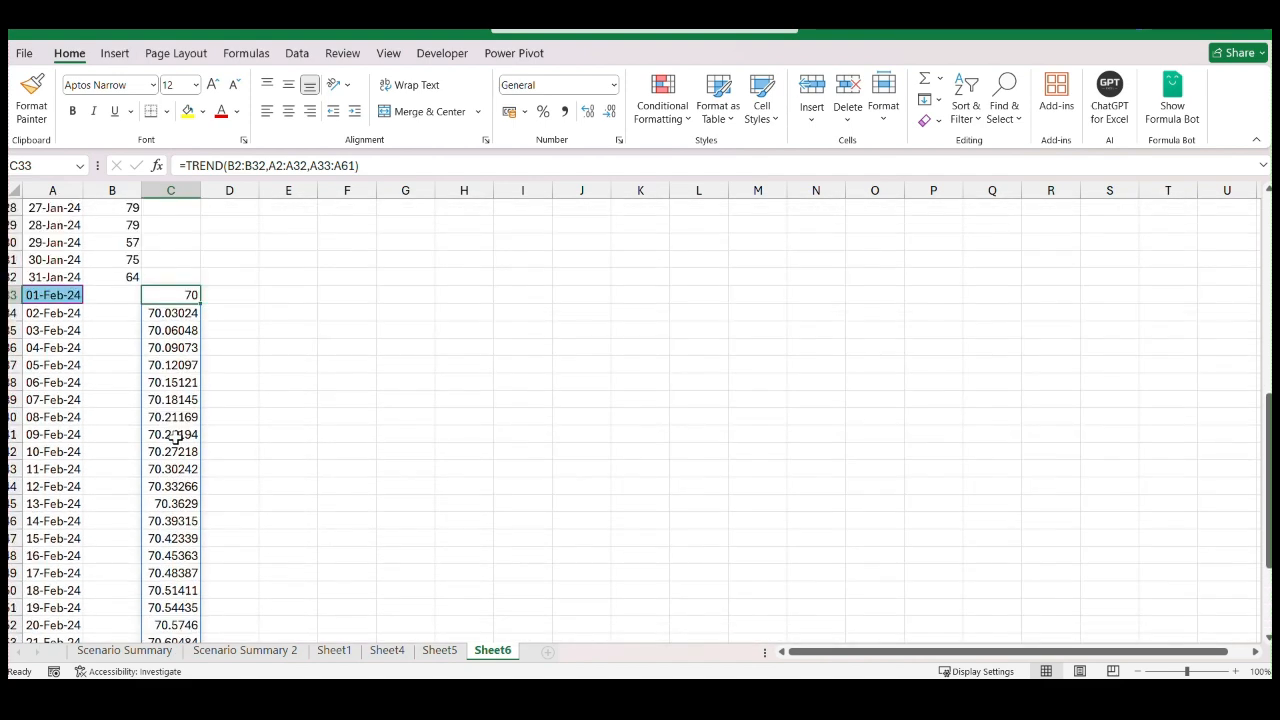
pyautogui.scroll(3, 174, 437)
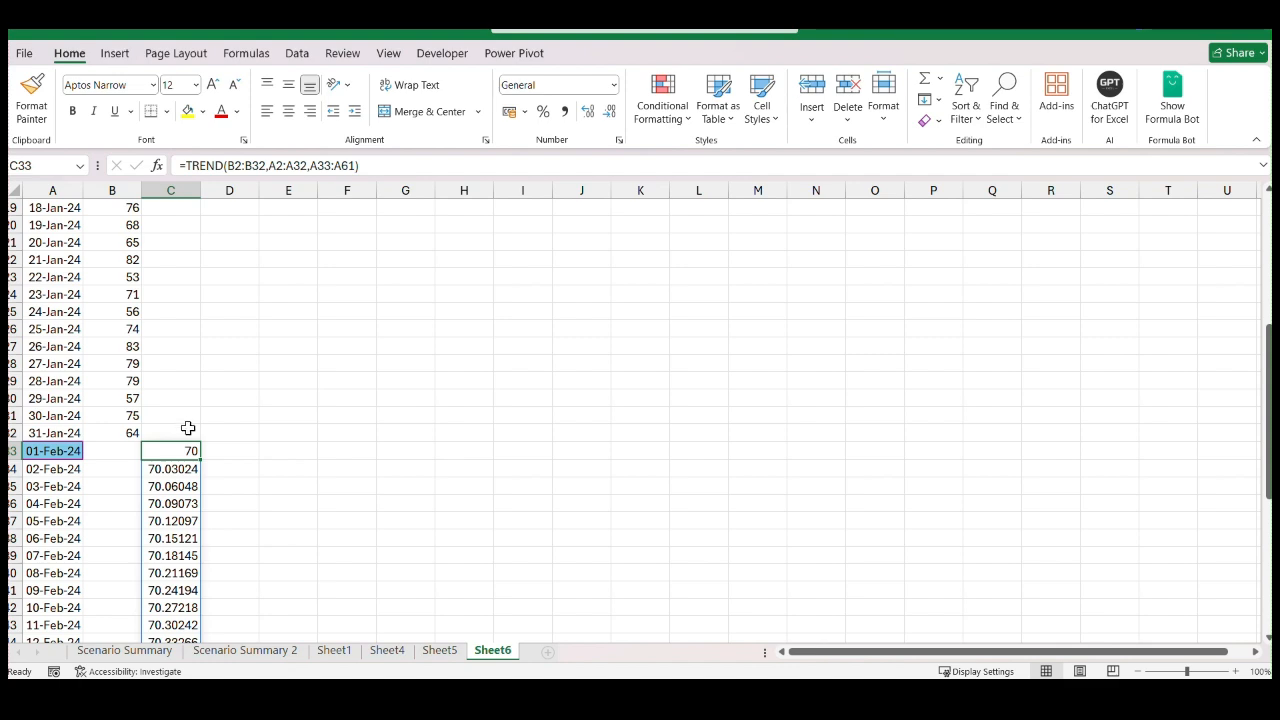
pyautogui.scroll(-2, 184, 428)
pyautogui.scroll(-4, 175, 392)
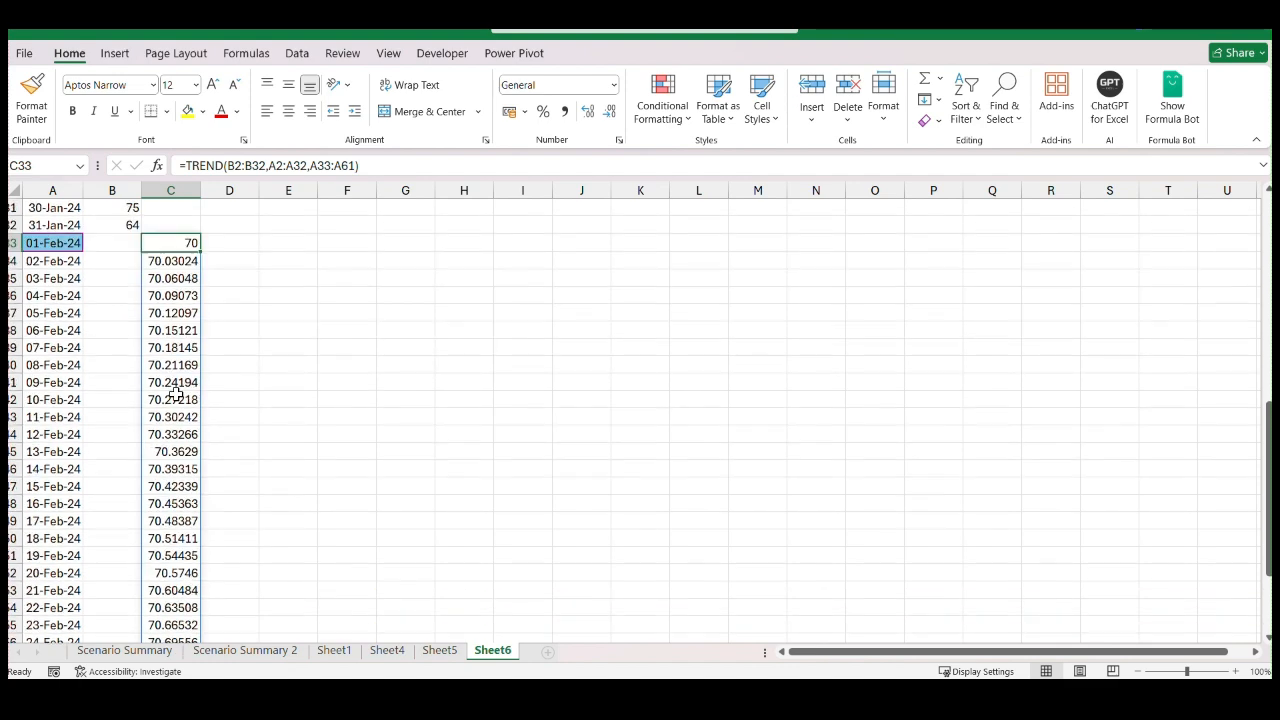
pyautogui.scroll(4, 183, 455)
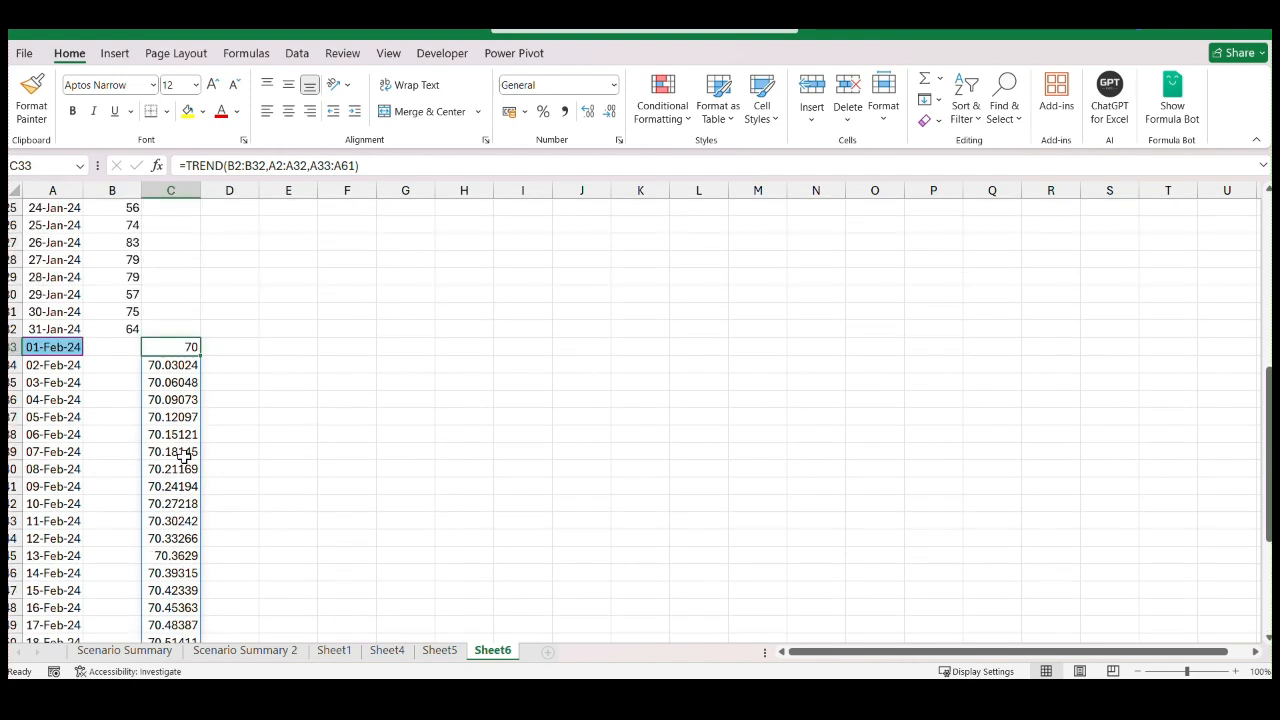
pyautogui.scroll(8, 184, 457)
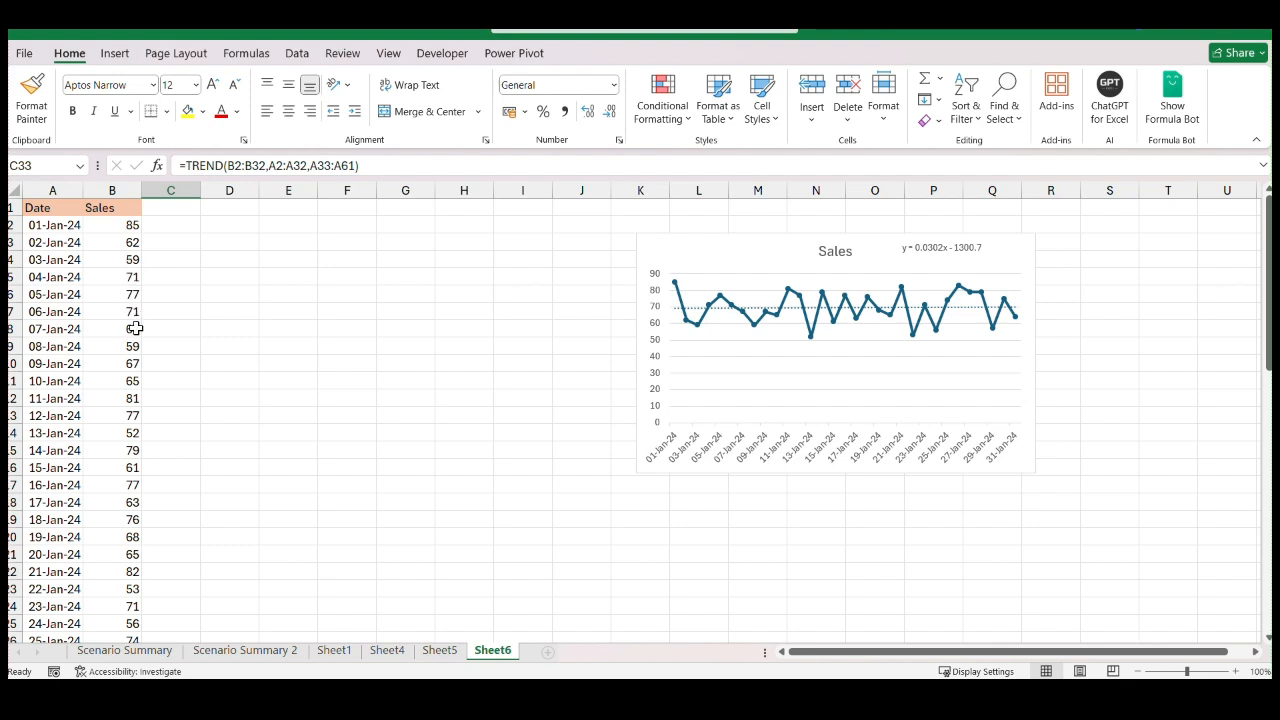
pyautogui.scroll(-4, 133, 435)
pyautogui.scroll(4, 131, 440)
# Replace the sales for 01-Jan-24 to 05-Jan-24 in B2:B6 with 40, 42, 46, 48 and 50
pyautogui.click(118, 225)
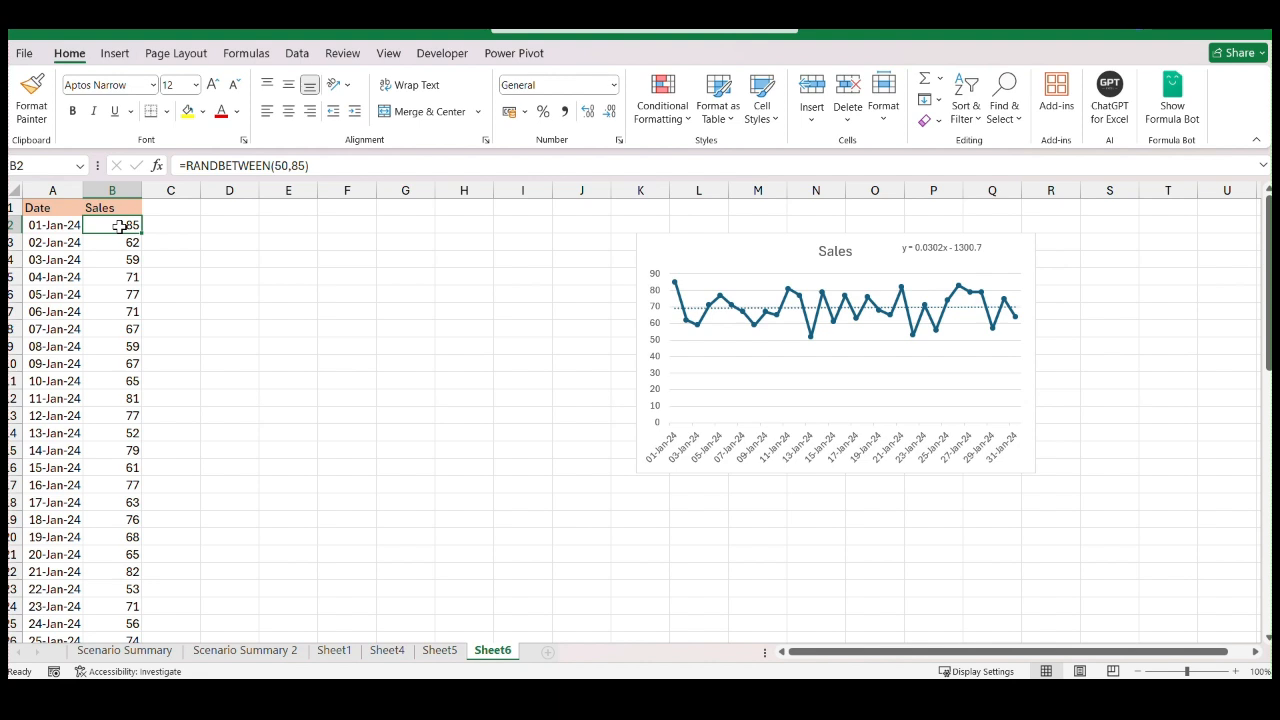
pyautogui.write('40')
pyautogui.press('Return')
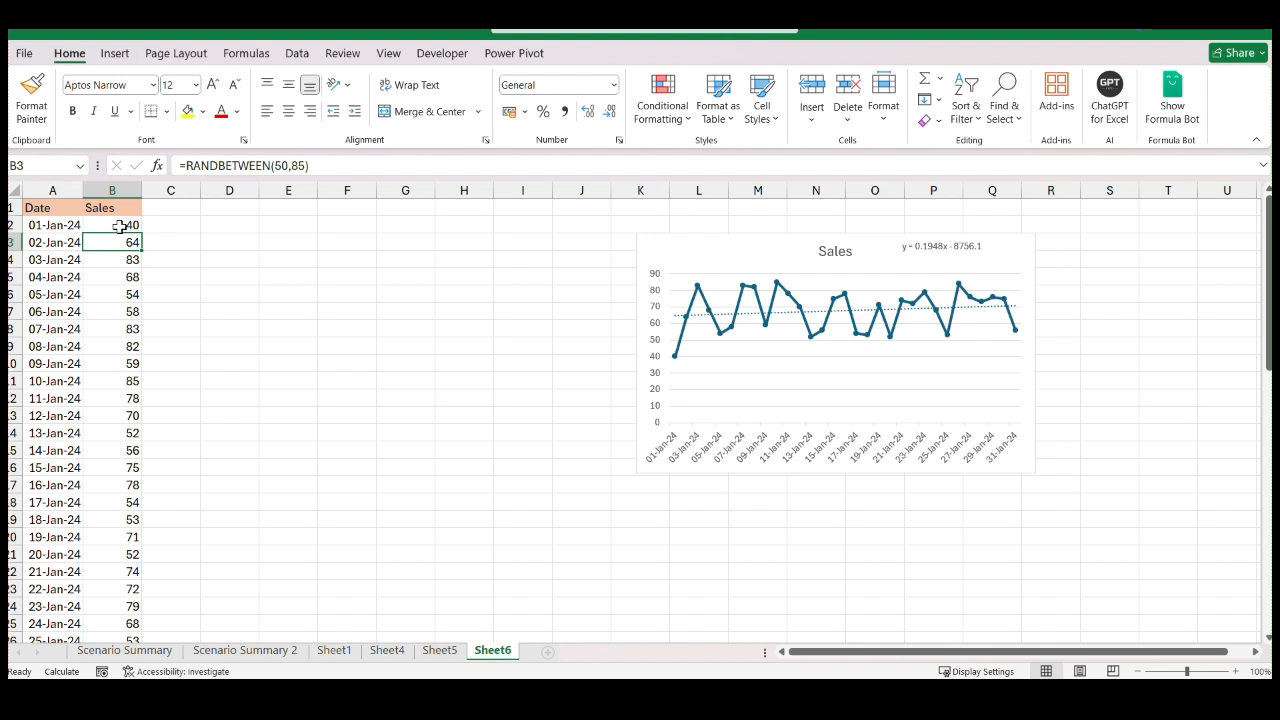
pyautogui.write('42')
pyautogui.press('Return')
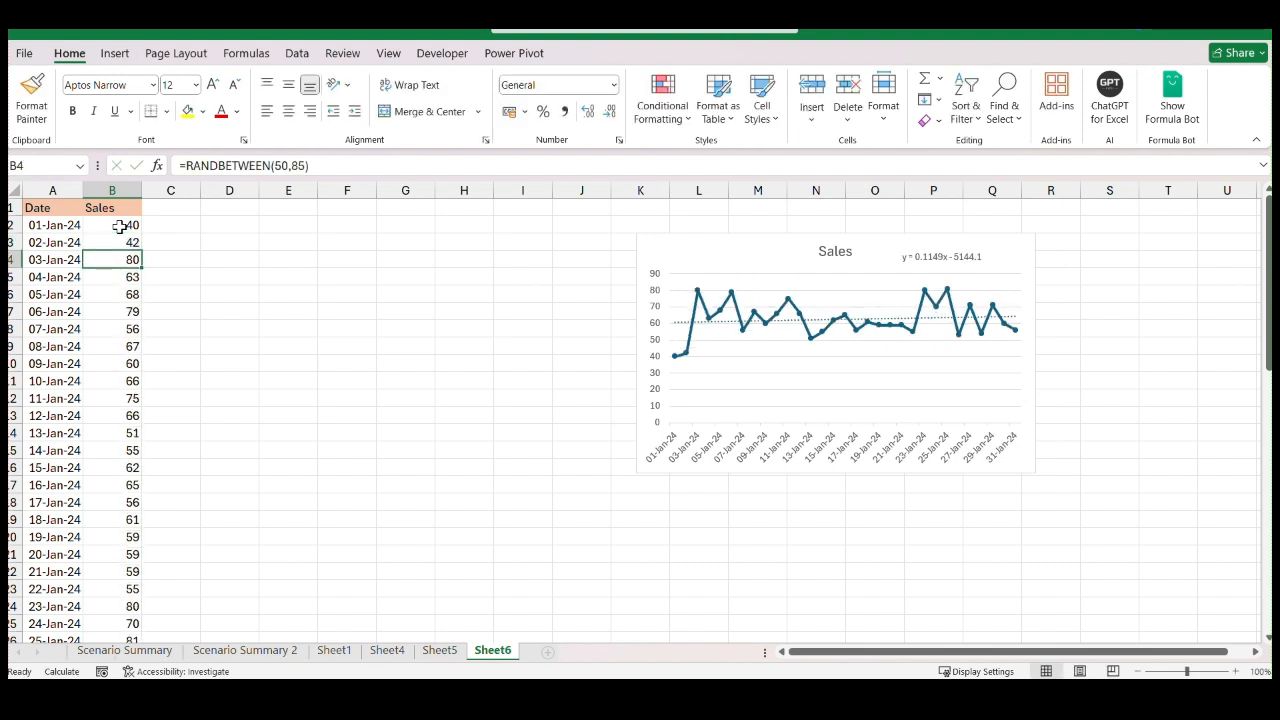
pyautogui.write('46')
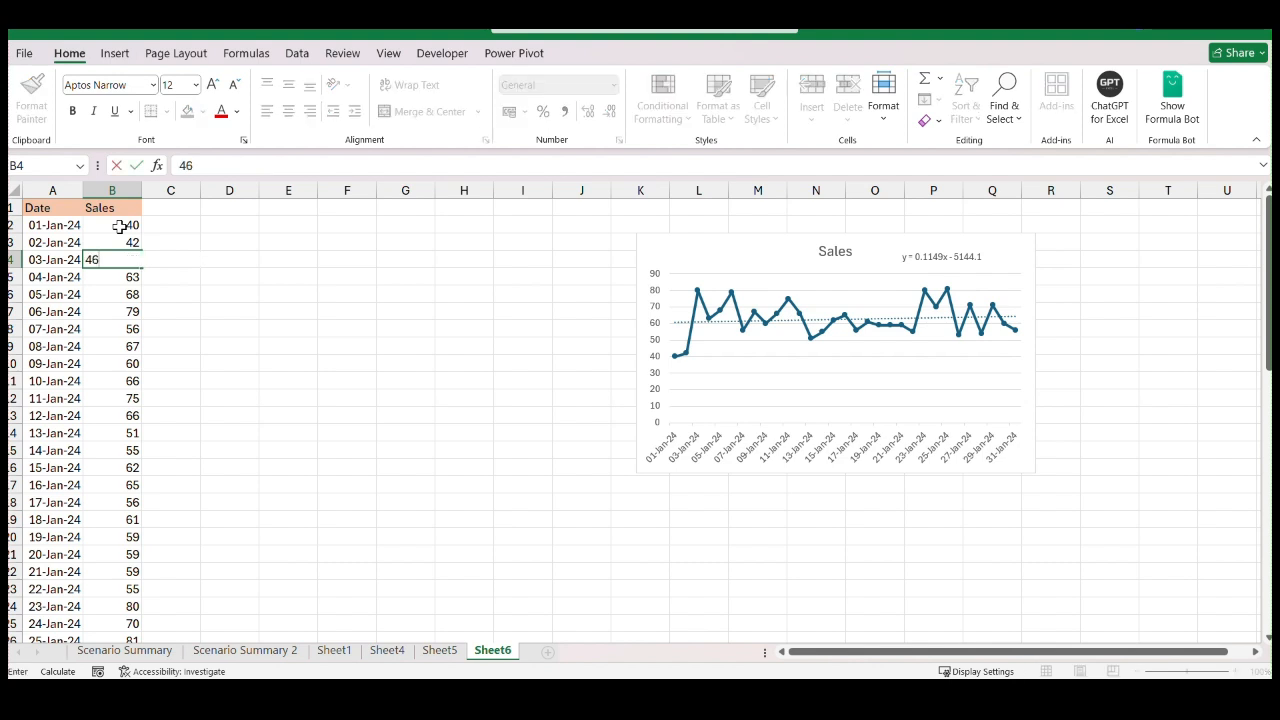
pyautogui.press('Return')
pyautogui.write('48')
pyautogui.press('Return')
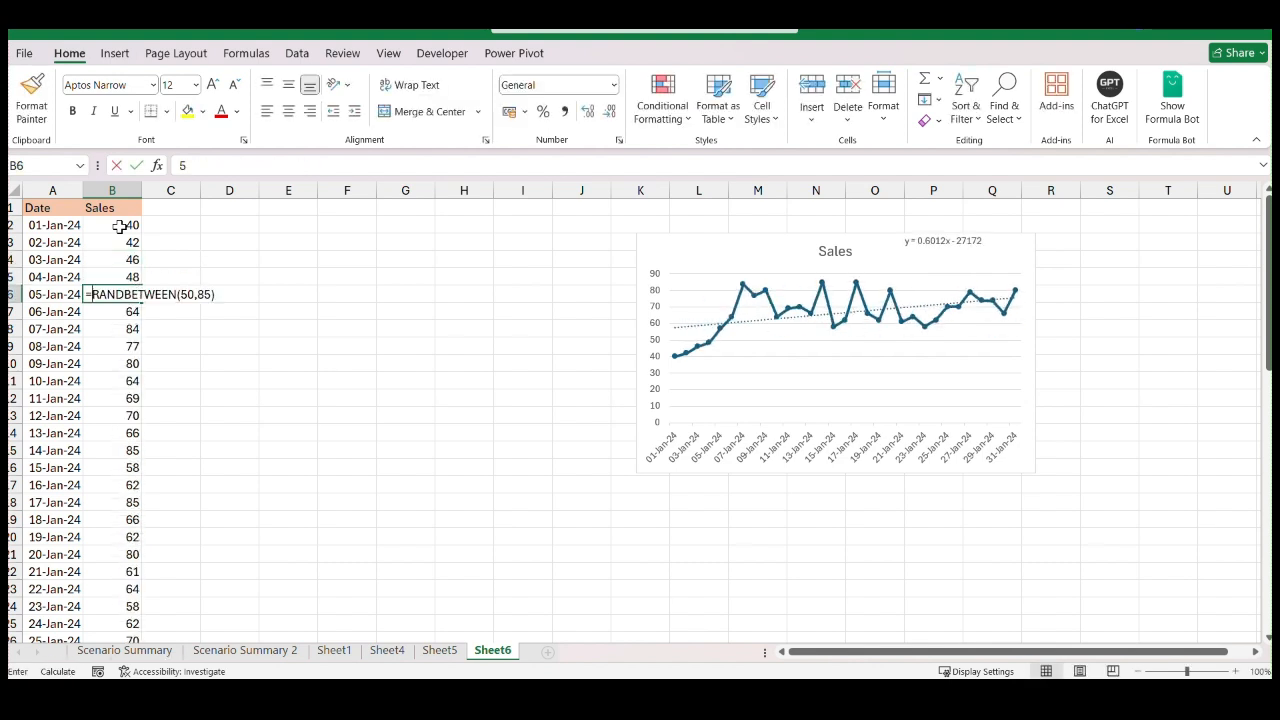
pyautogui.write('50')
pyautogui.press('Return')
# Replace the sales for 06-Jan-24 to 10-Jan-24 in B7:B11 with 54, 58, 62, 66 and 45
pyautogui.write('5')
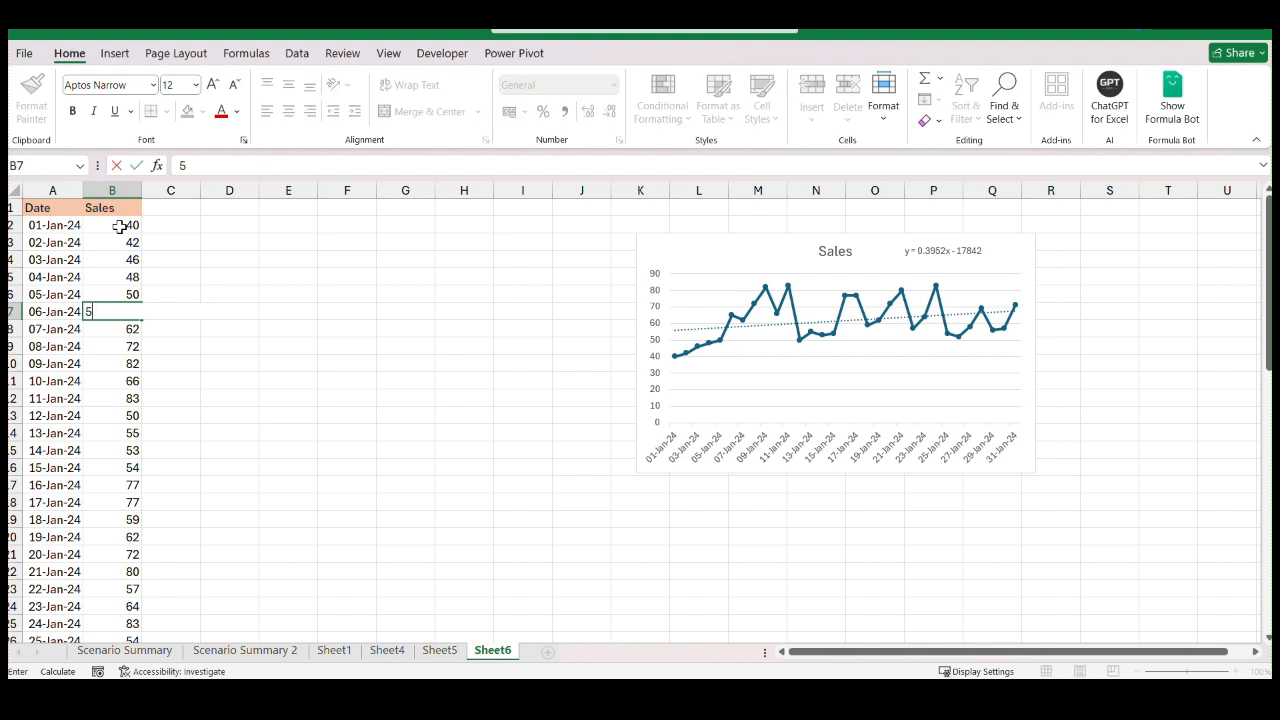
pyautogui.press('Return')
pyautogui.write('58')
pyautogui.press('Return')
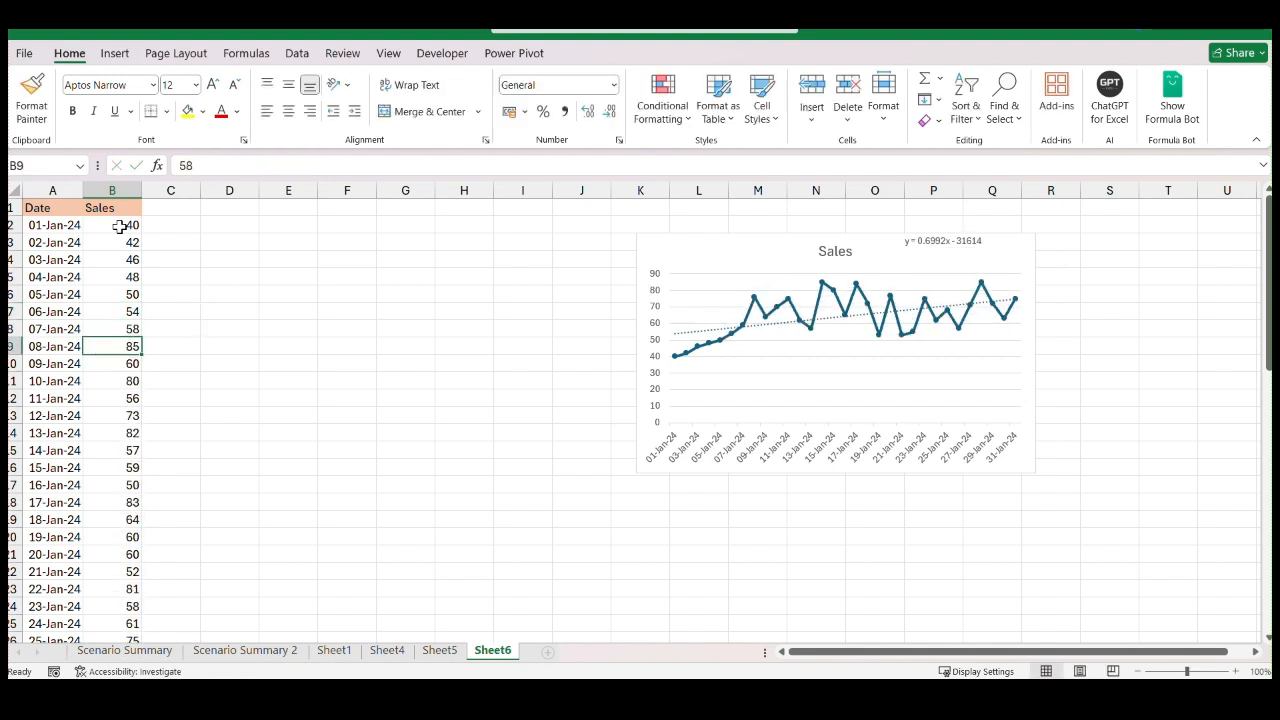
pyautogui.write('62')
pyautogui.press('Return')
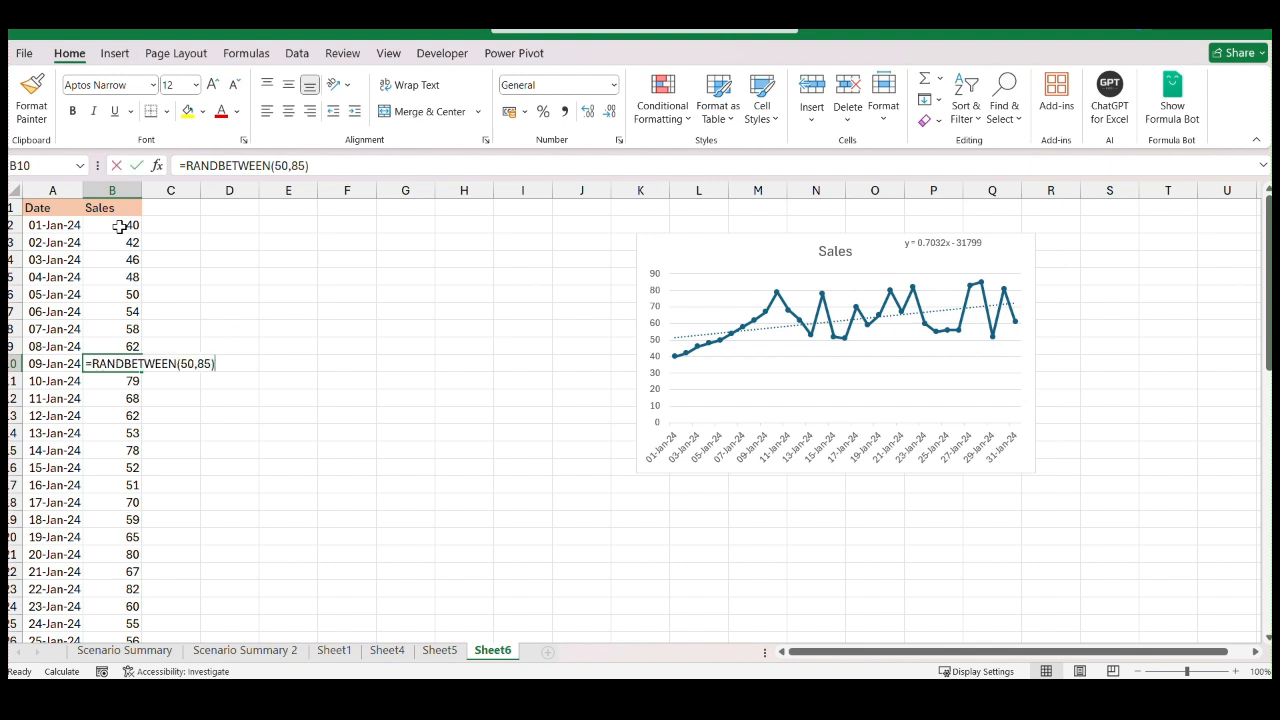
pyautogui.write('66')
pyautogui.press('Return')
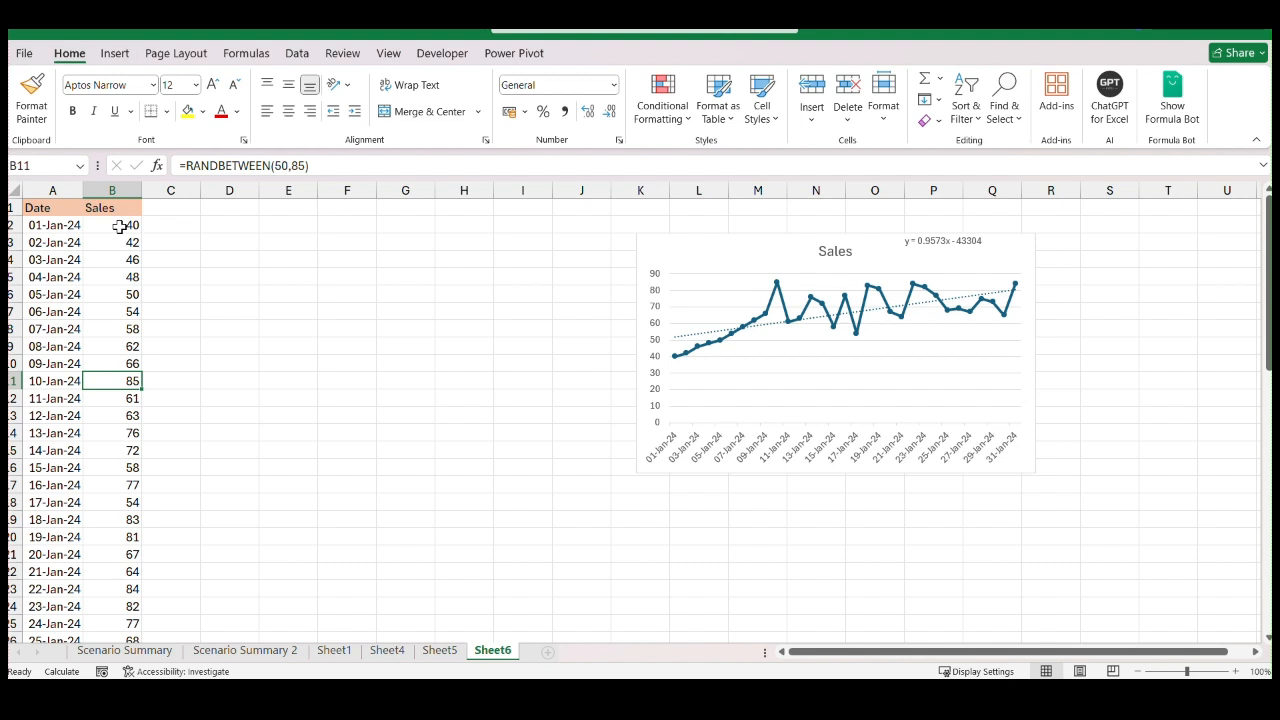
pyautogui.write('45')
pyautogui.press('Return')
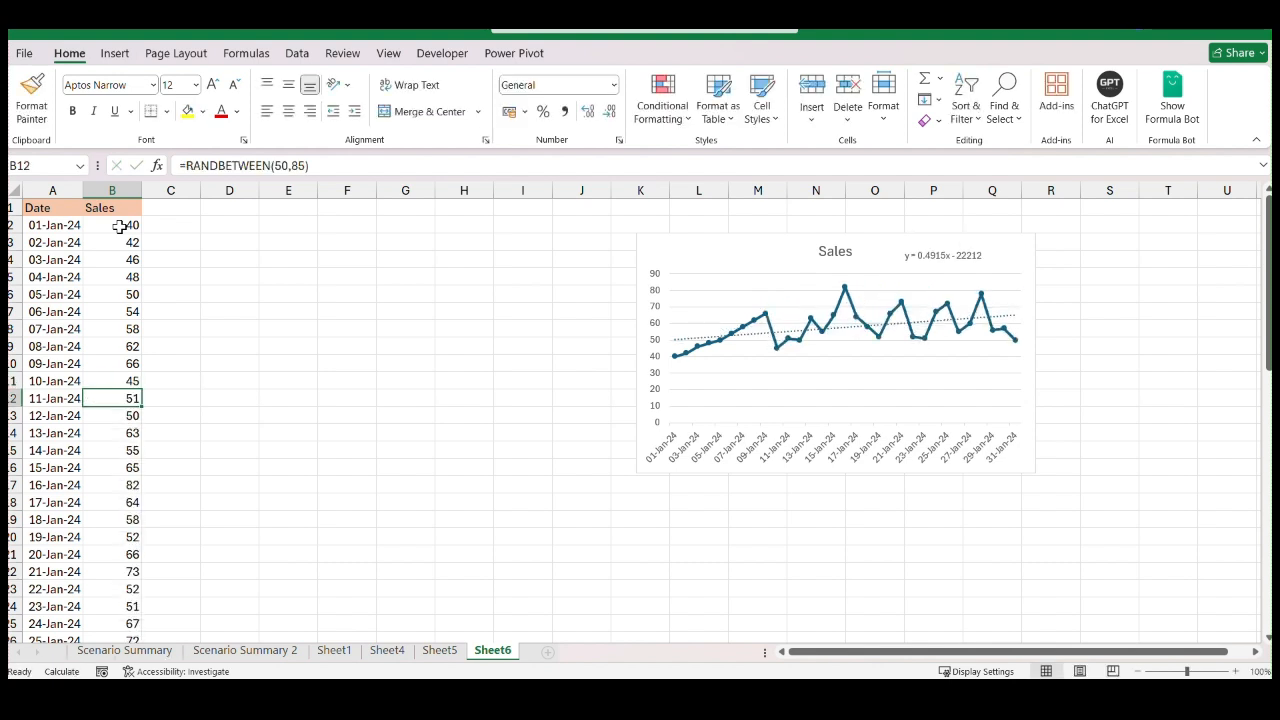
# Replace the sales for 11-Jan-24 to 15-Jan-24 in B12:B16 with 50, 66, 68, 70 and 40
pyautogui.write('50')
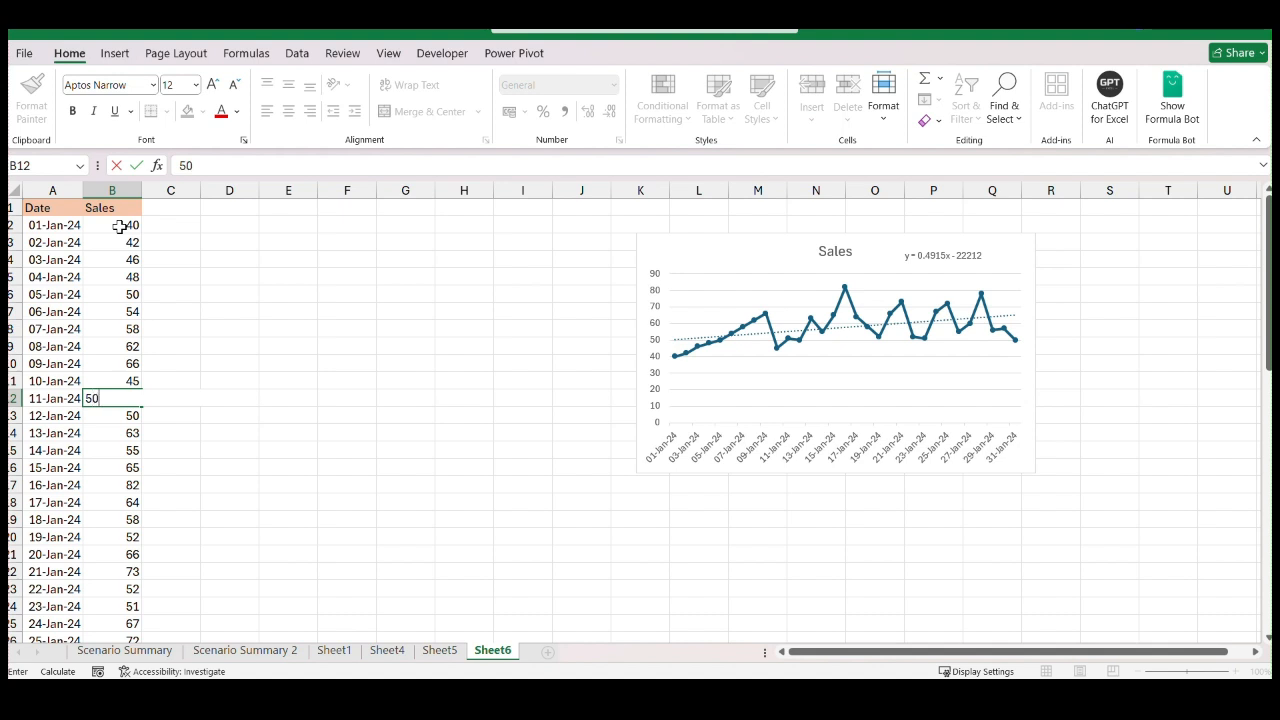
pyautogui.press('Return')
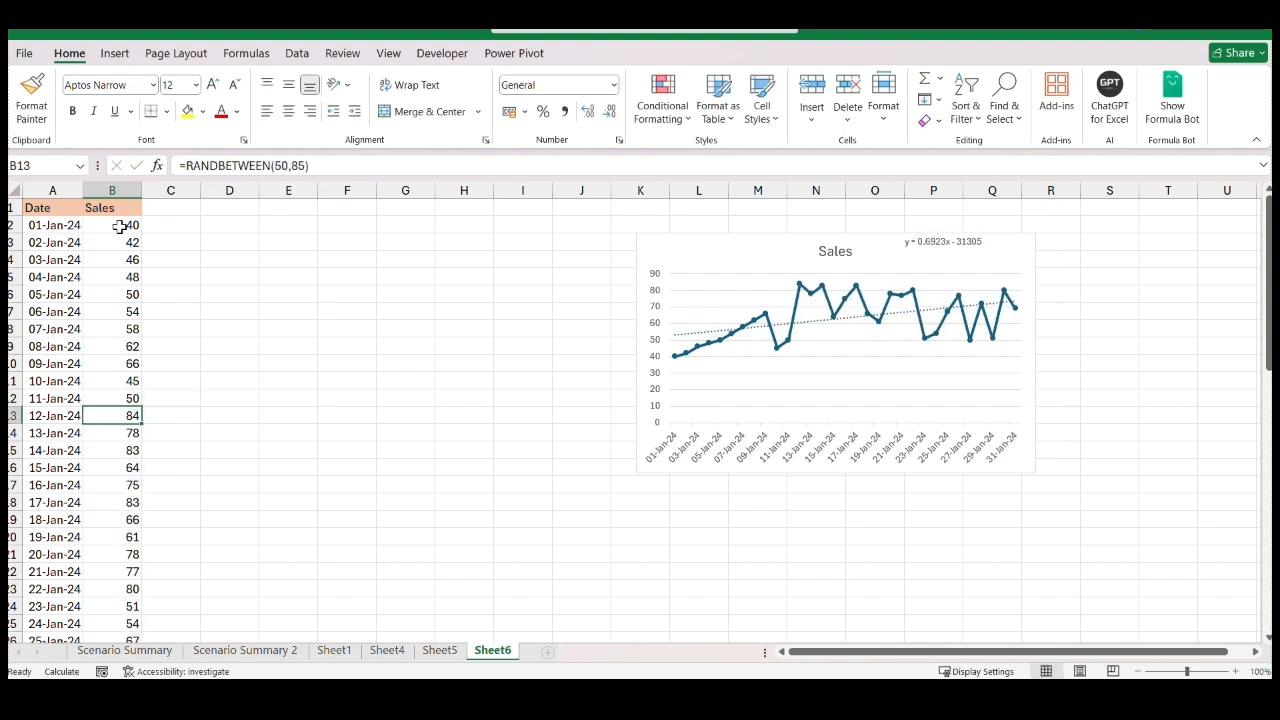
pyautogui.write('66')
pyautogui.press('Return')
pyautogui.write('68')
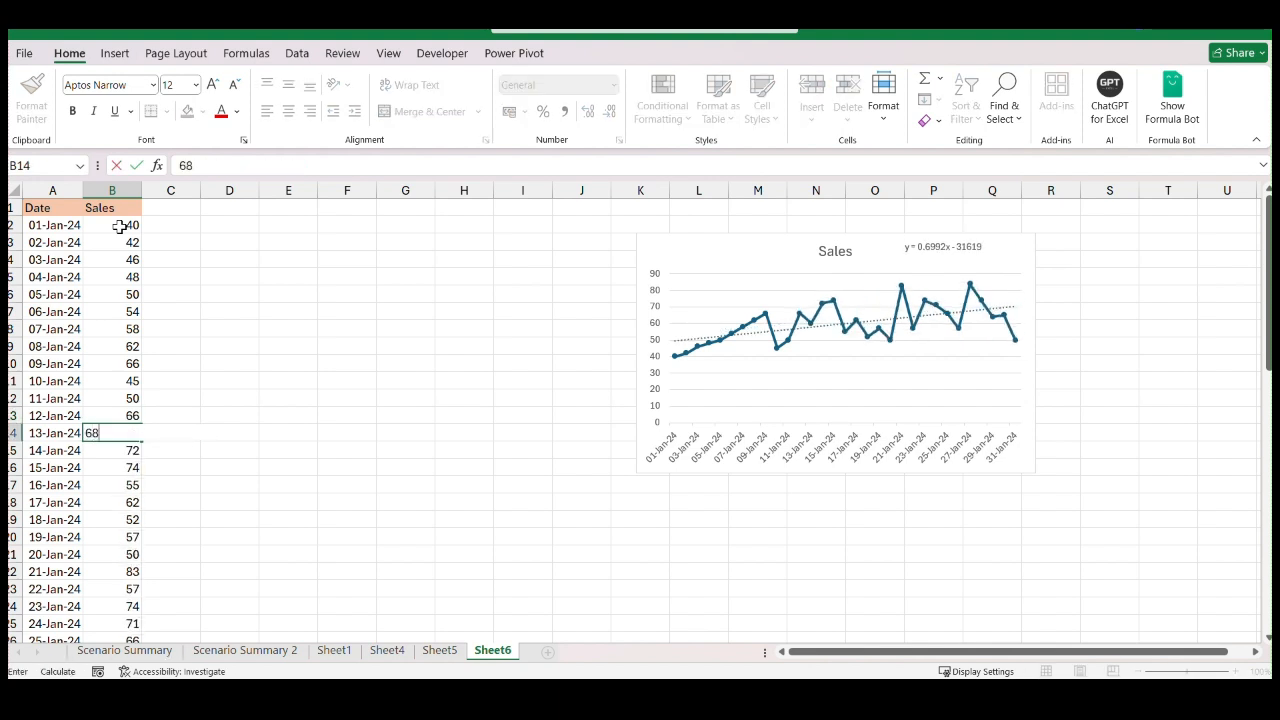
pyautogui.press('Return')
pyautogui.write('70')
pyautogui.press('Return')
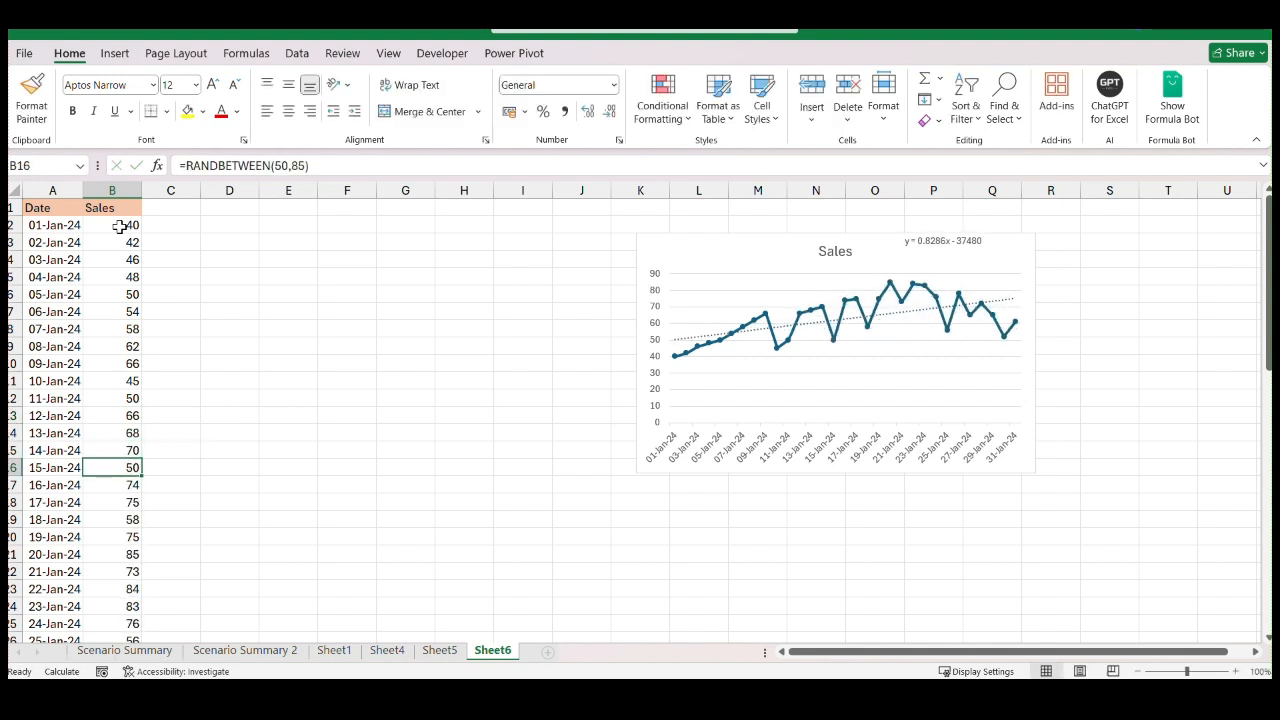
pyautogui.write('3')
pyautogui.press('BackSpace')
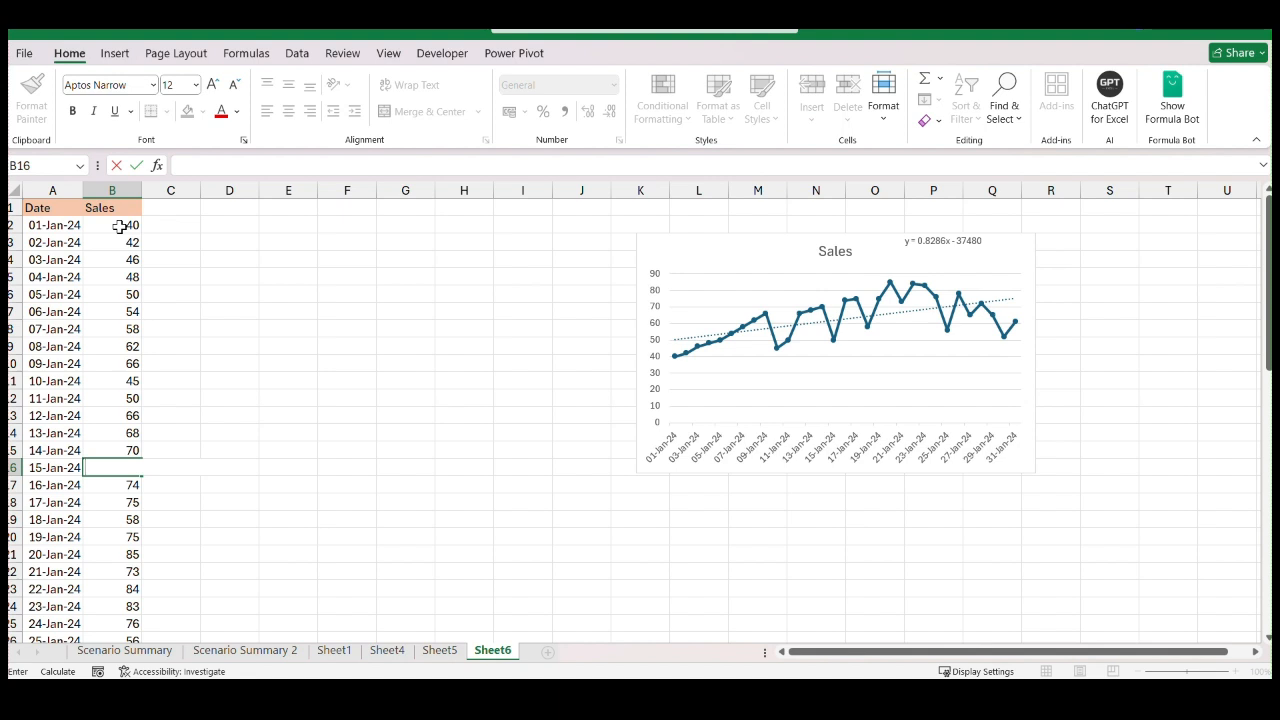
pyautogui.write('40')
pyautogui.press('Return')
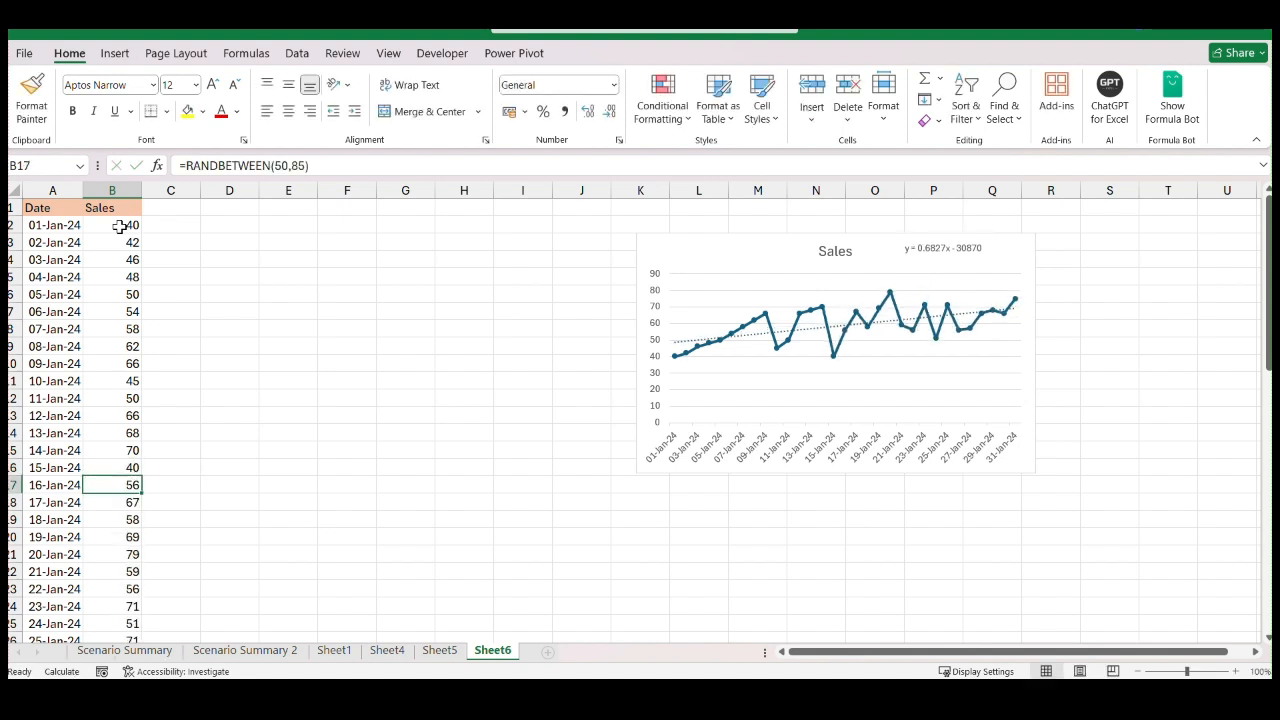
# Replace the sales for 16-Jan-24 to 20-Jan-24 in B17:B21 with 52, 58, 72, 76 and 78
pyautogui.write('52')
pyautogui.press('Return')
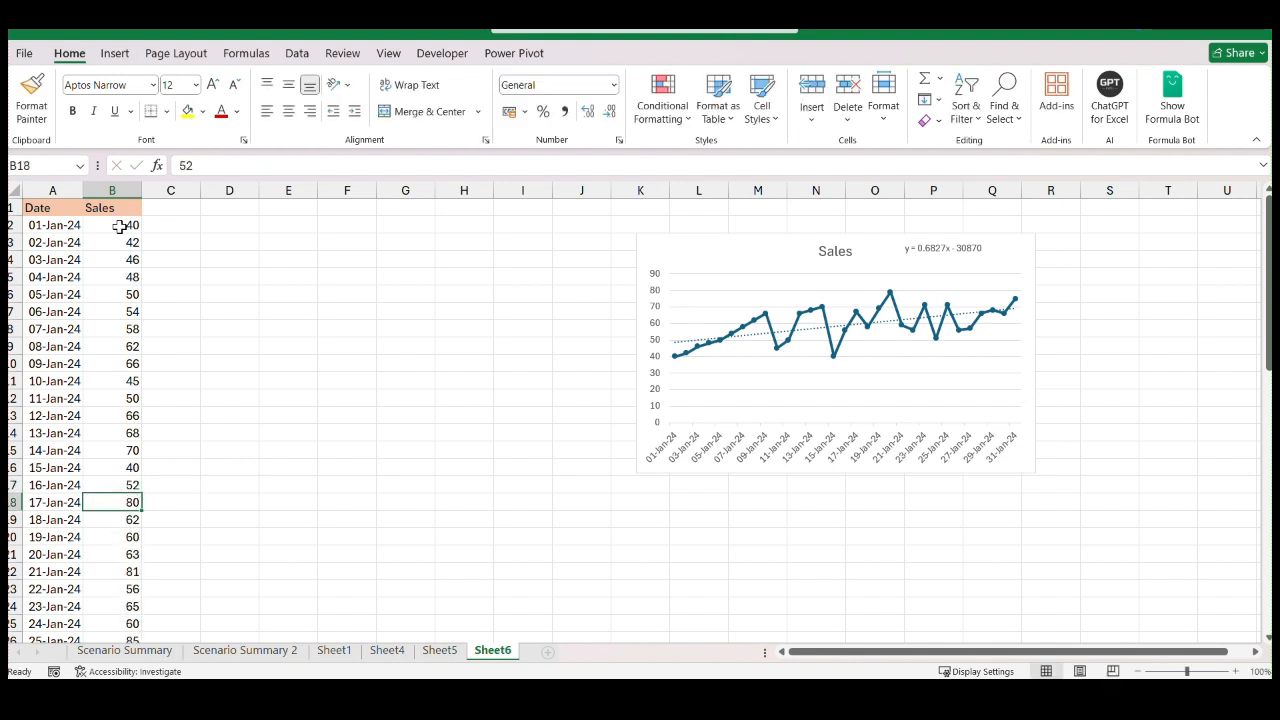
pyautogui.write('58')
pyautogui.press('Return')
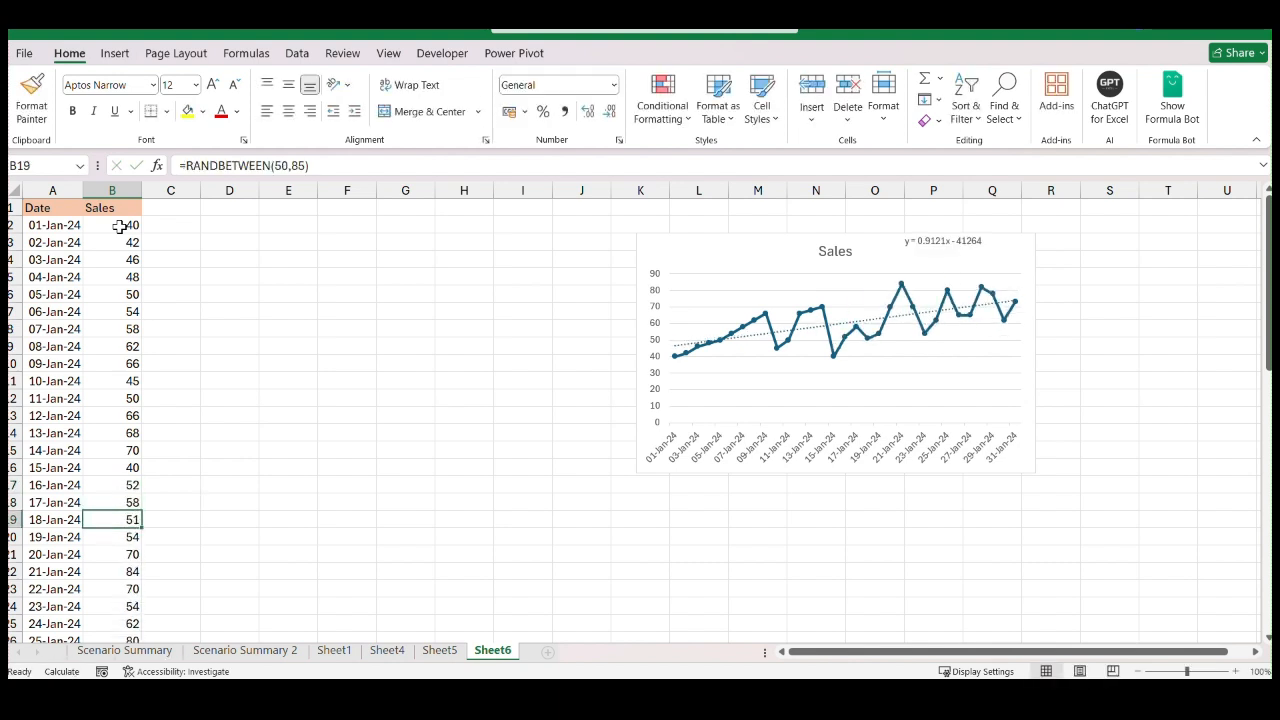
pyautogui.write('72')
pyautogui.press('Return')
pyautogui.write('7')
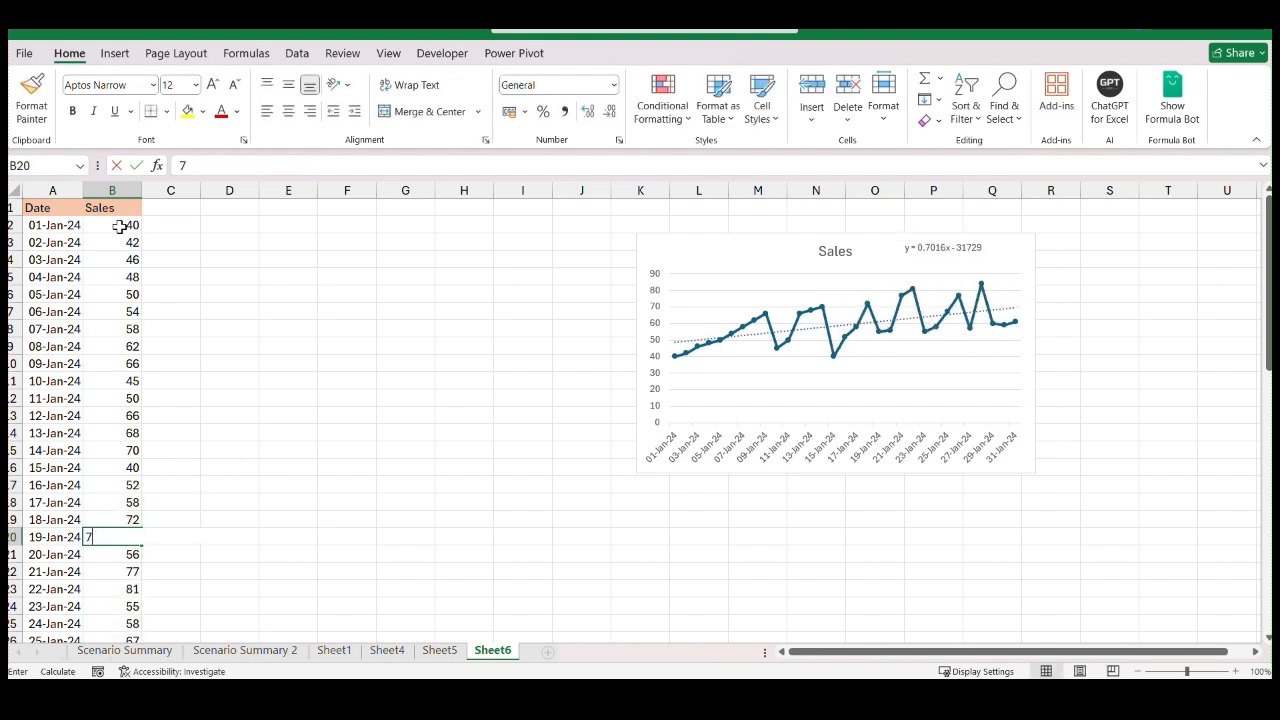
pyautogui.write('6')
pyautogui.press('Return')
pyautogui.write('78')
pyautogui.press('Return')
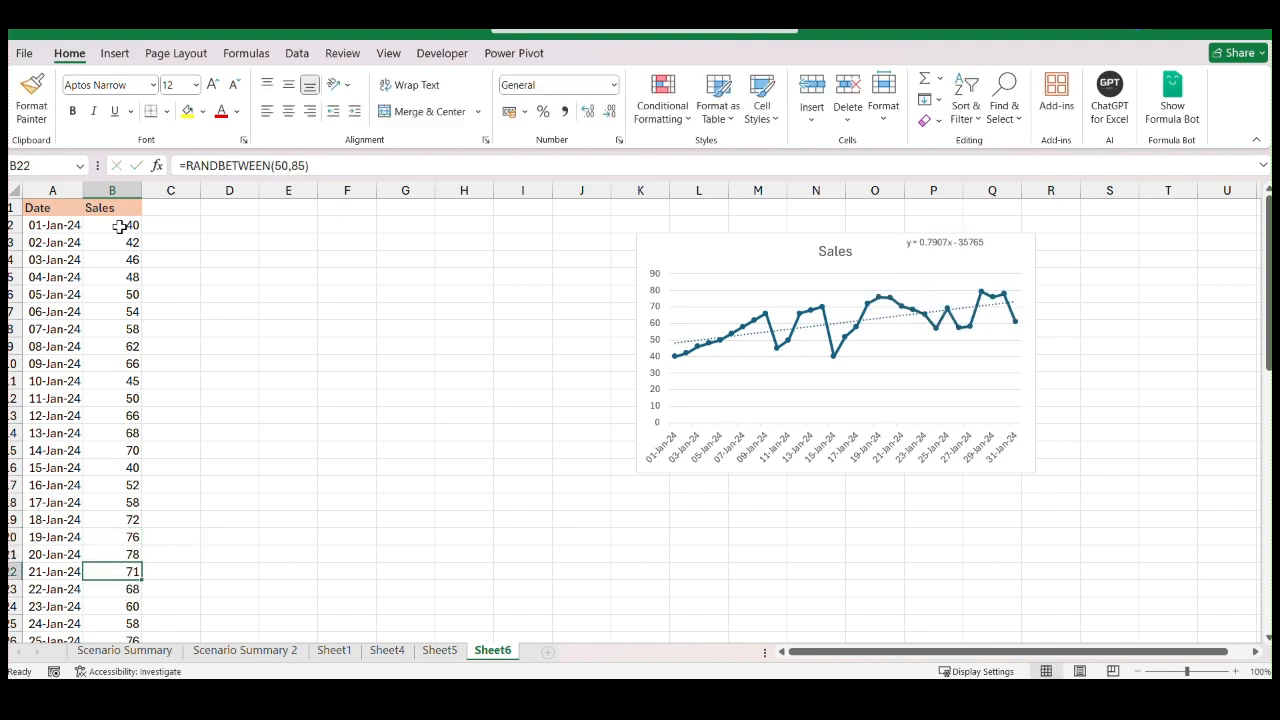
# Replace the sales for 21-Jan-24 to 25-Jan-24 in B22:B26 with 77, 79, 80, 81 and 89
pyautogui.write('77')
pyautogui.press('Return')
pyautogui.write('79')
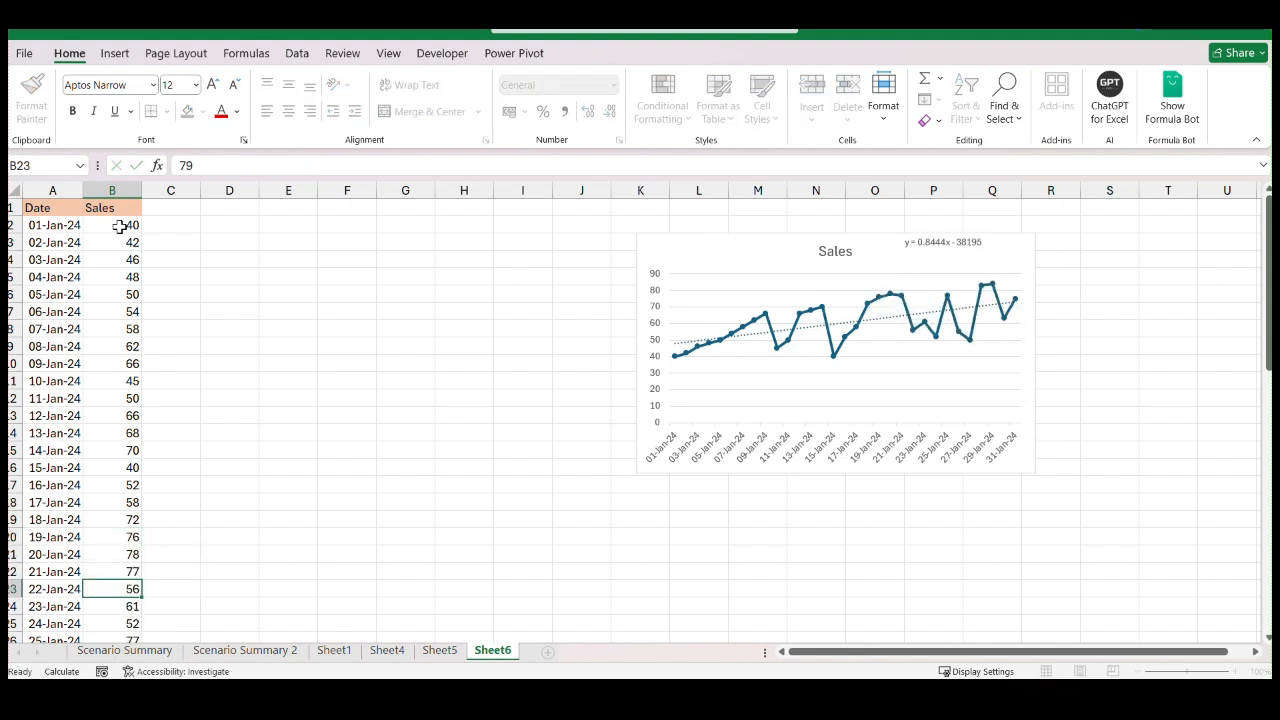
pyautogui.press('Return')
pyautogui.write('80')
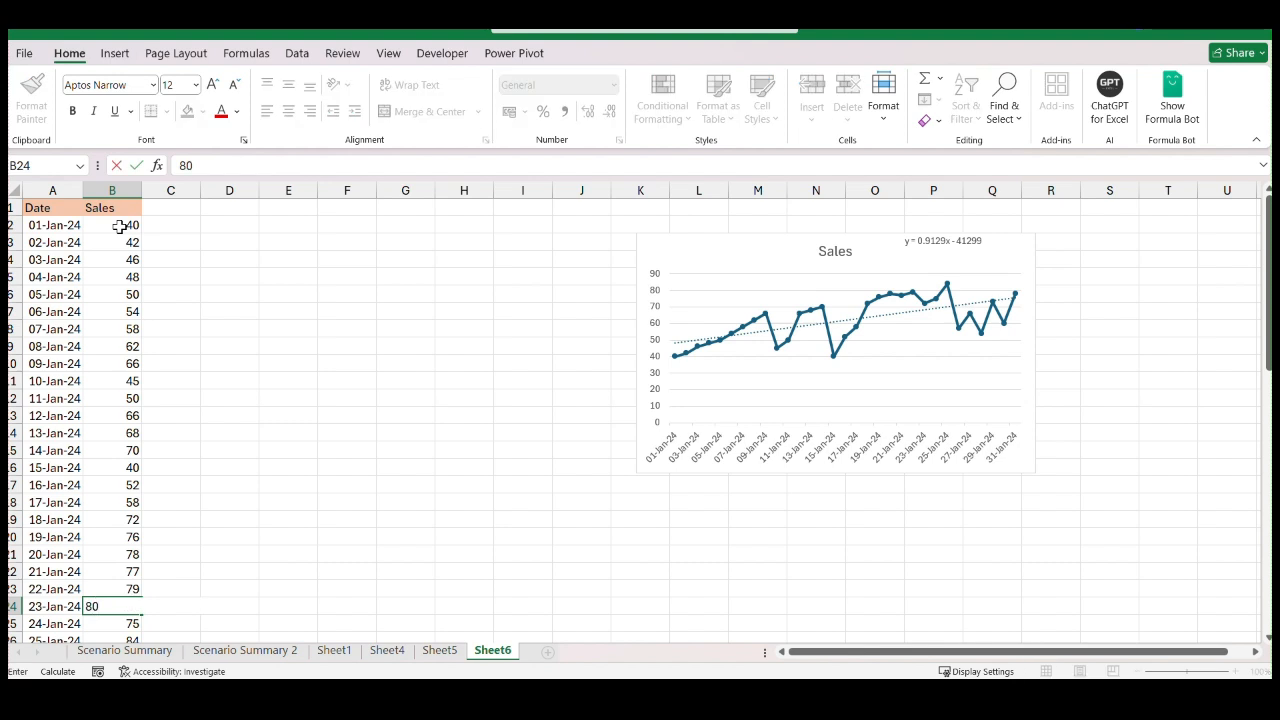
pyautogui.press('Return')
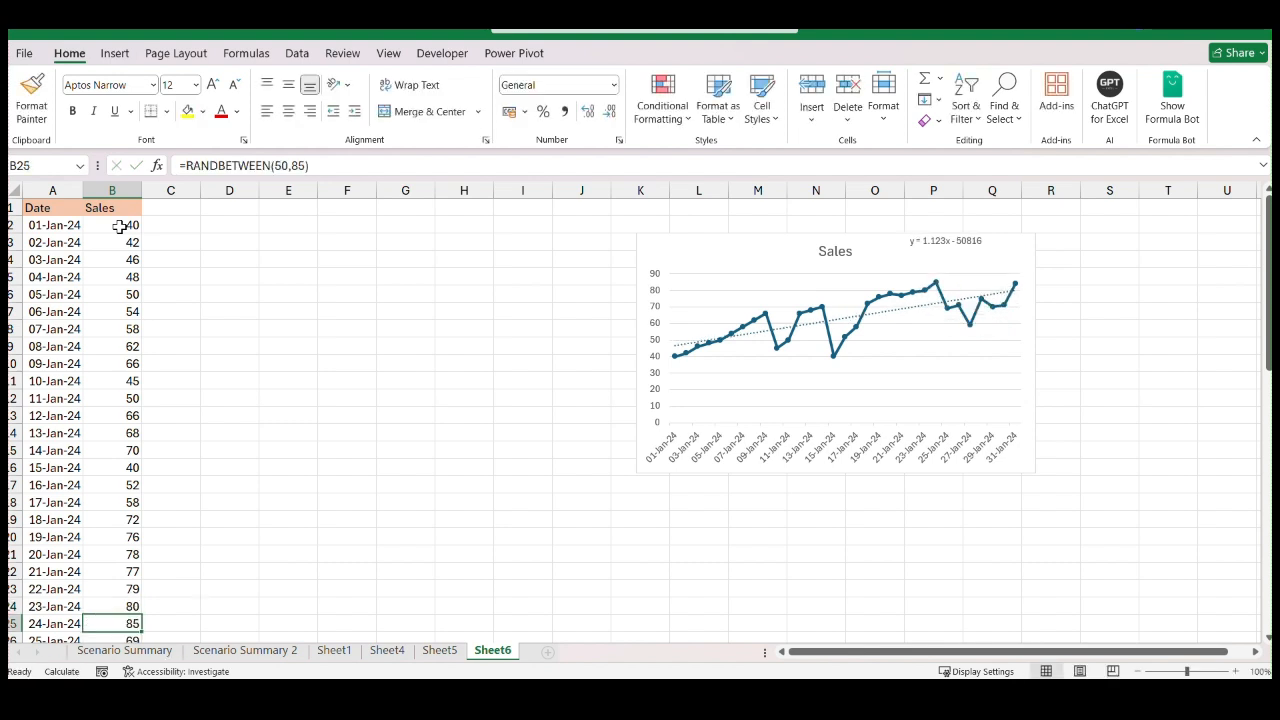
pyautogui.write('81')
pyautogui.press('Return')
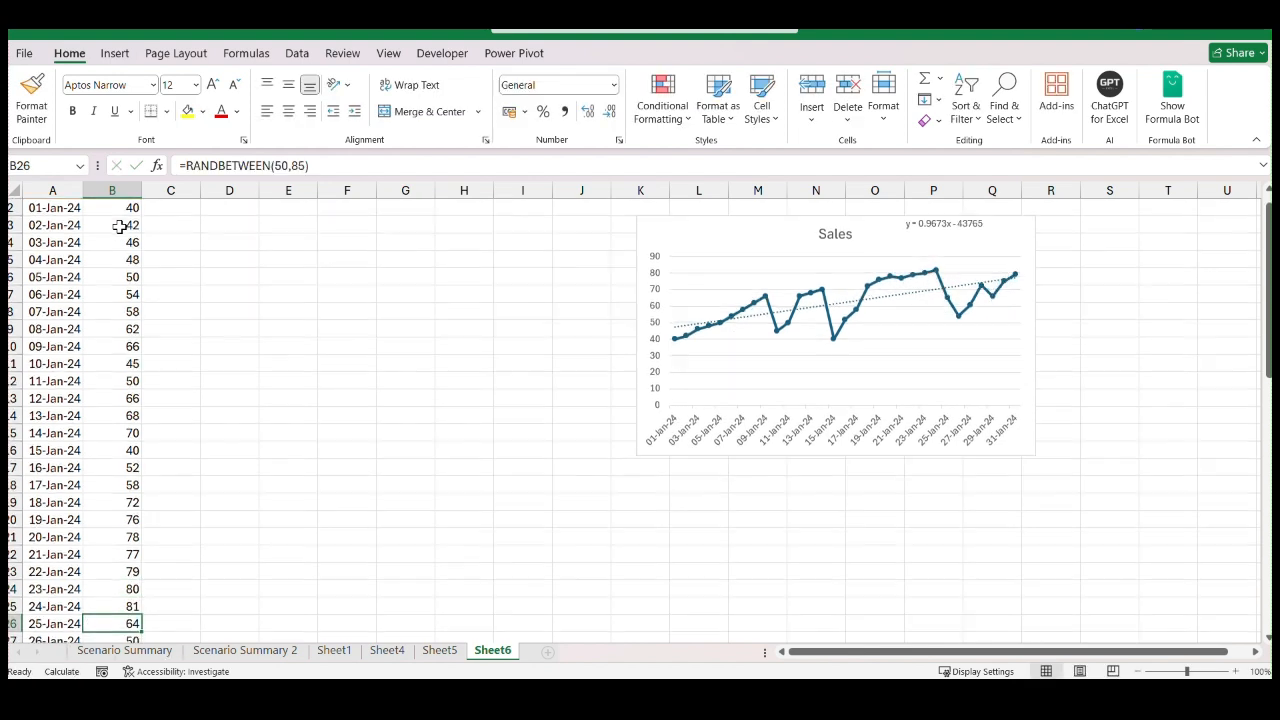
pyautogui.write('89')
pyautogui.press('Return')
# Replace the sales for 26-Jan-24 to 29-Jan-24 in B27:B30 with 88, 82, 80 and 87
pyautogui.write('8')
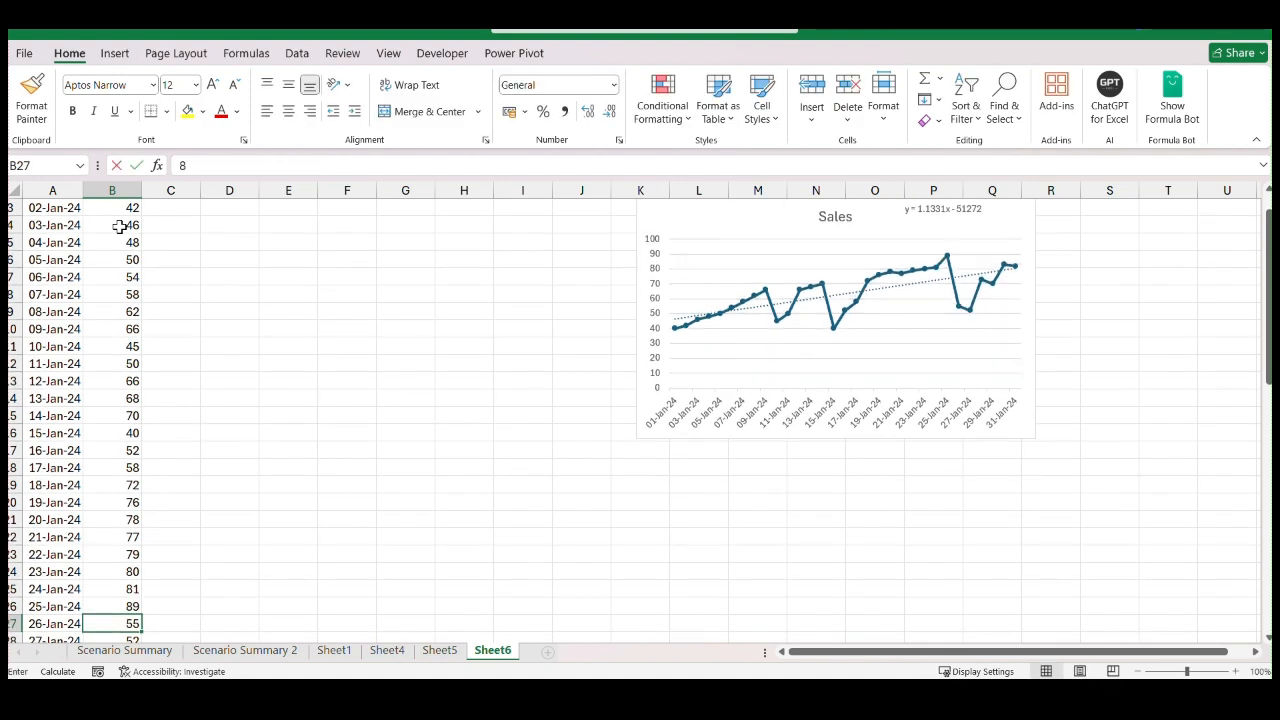
pyautogui.write('8')
pyautogui.press('Return')
pyautogui.write('82')
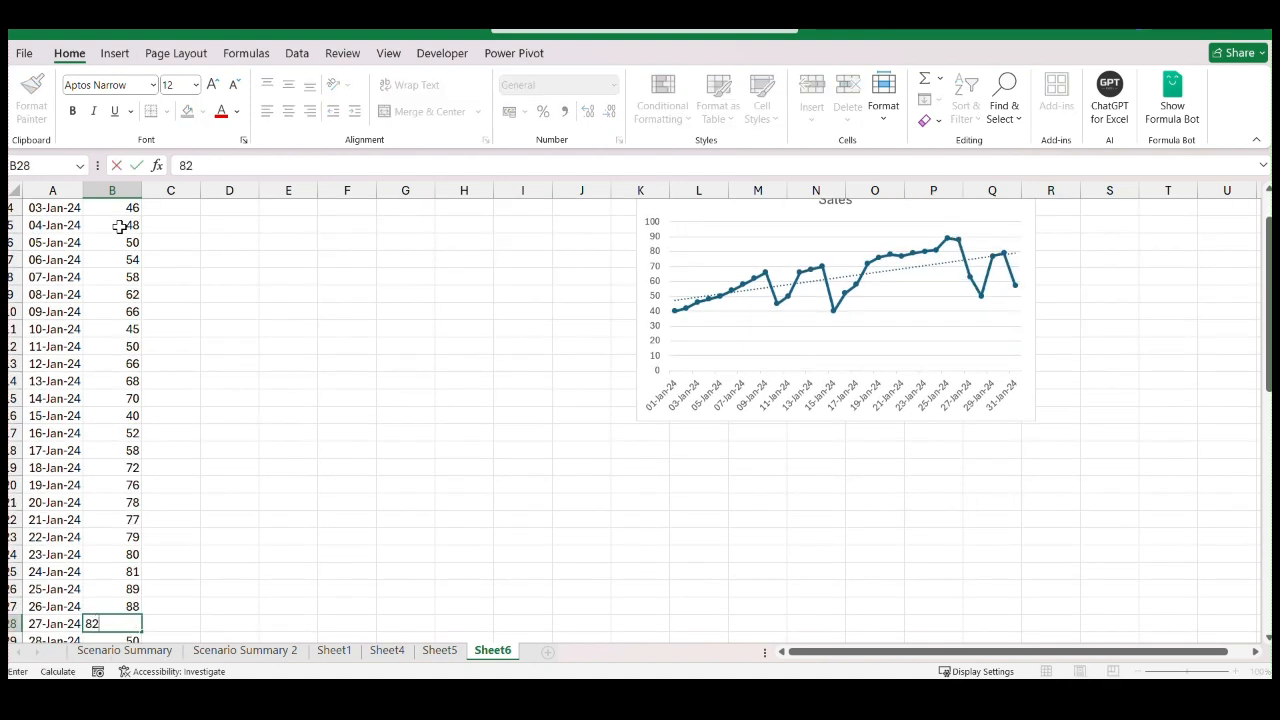
pyautogui.press('Return')
pyautogui.write('80')
pyautogui.press('Return')
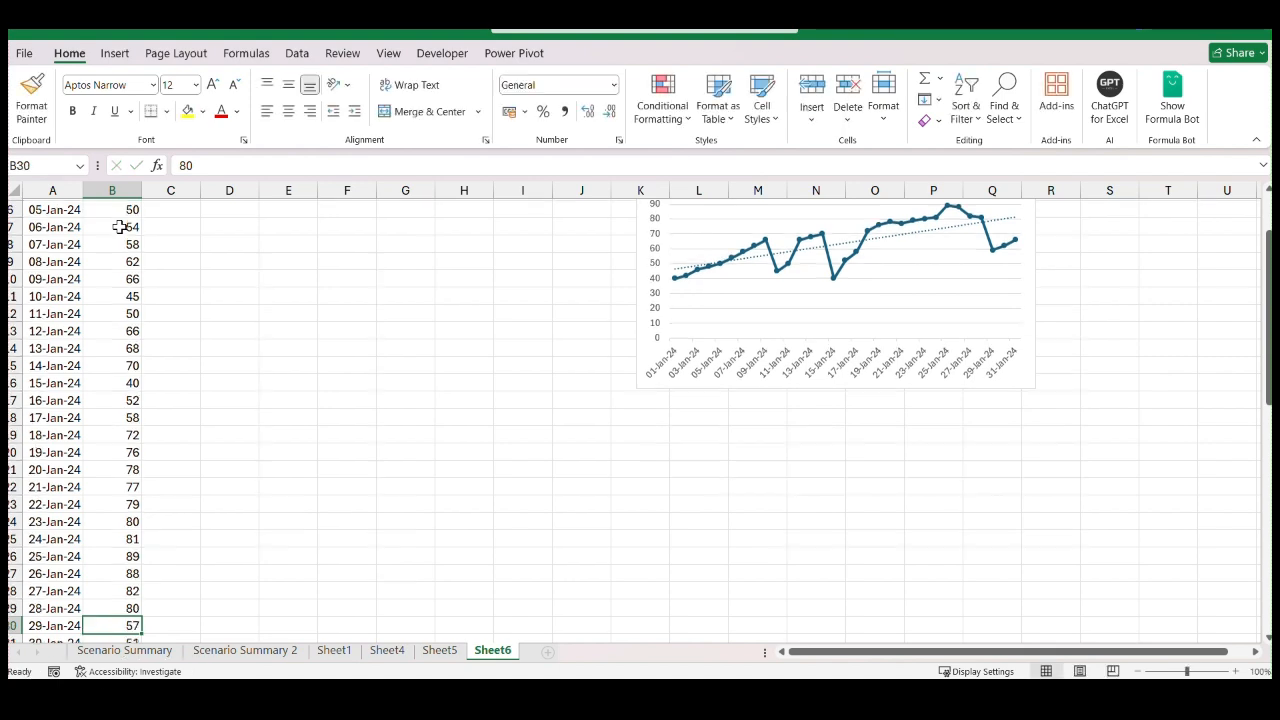
pyautogui.write('87')
pyautogui.press('Return')
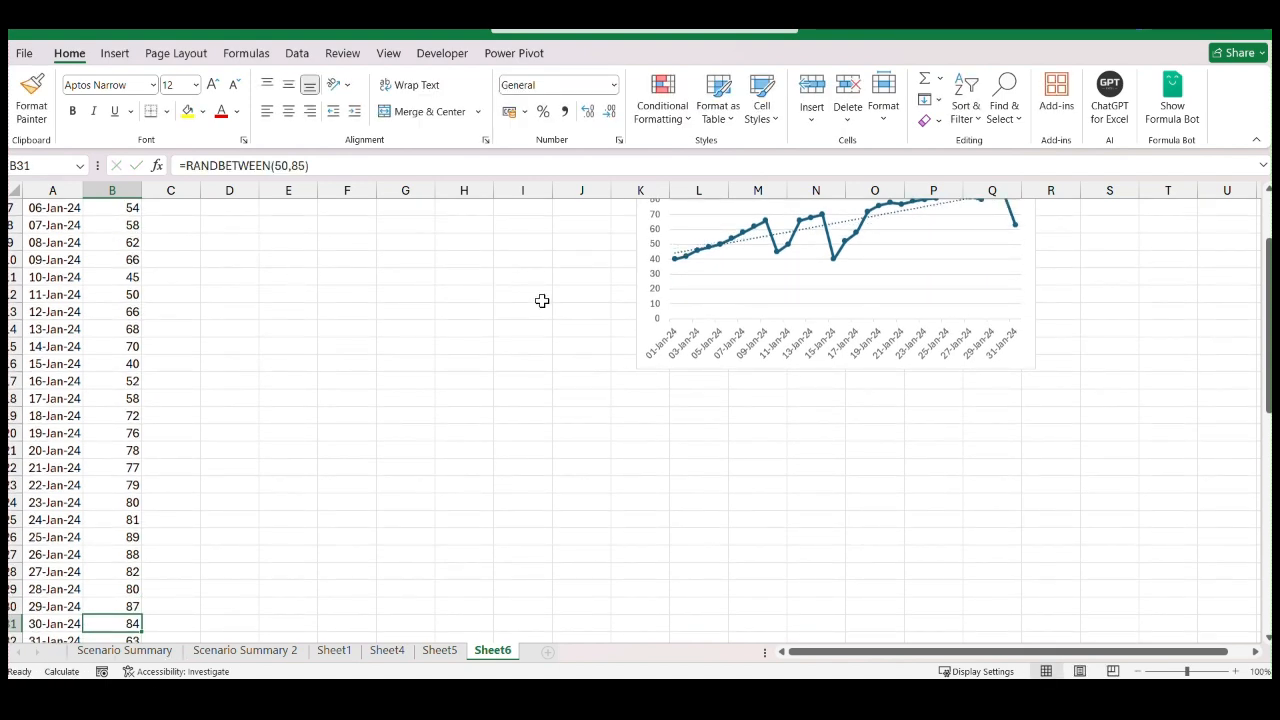
# Compare the trendline in the Sales chart with the February forecasts in column C, down to 29-Feb-24
pyautogui.scroll(2, 686, 434)
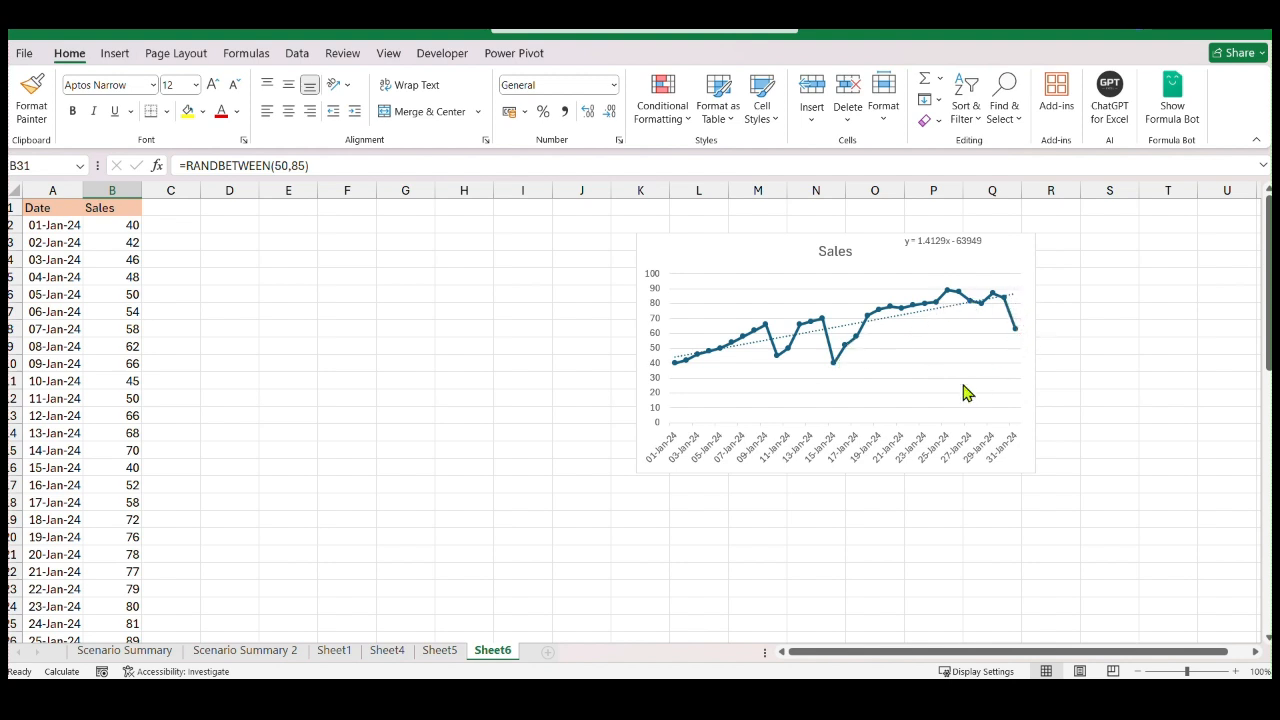
pyautogui.scroll(-10, 206, 377)
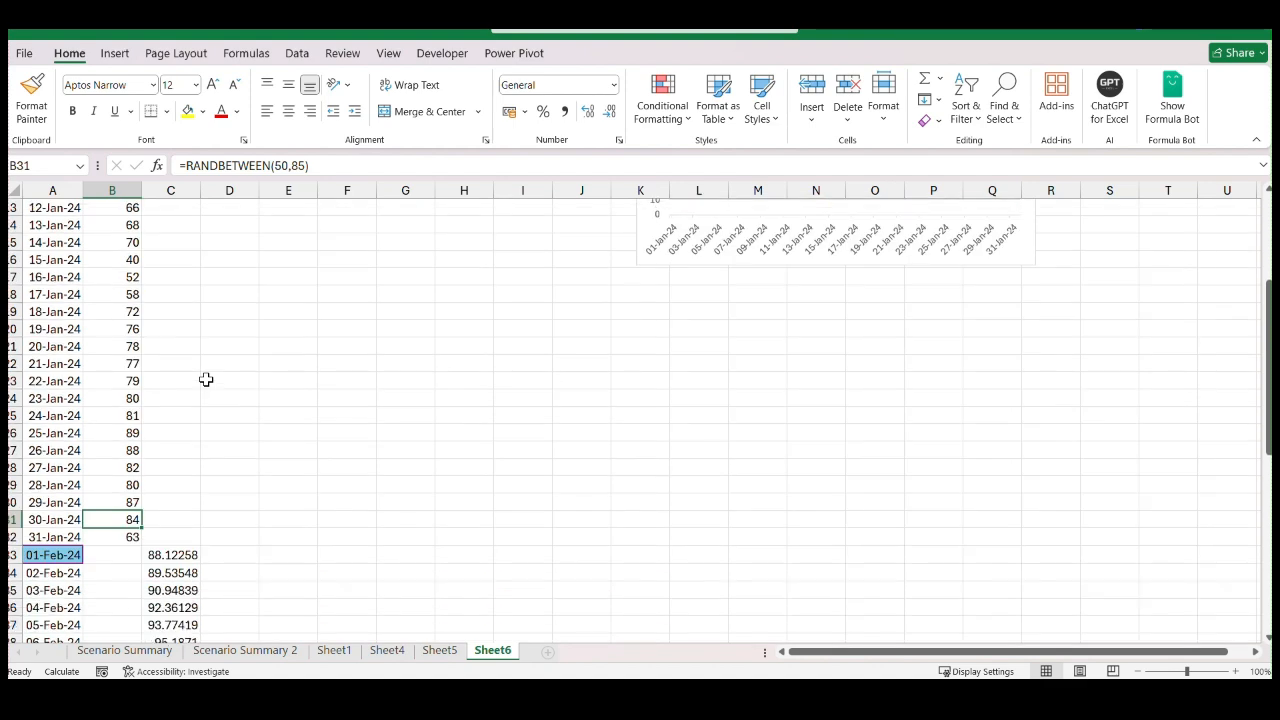
pyautogui.scroll(-3, 187, 457)
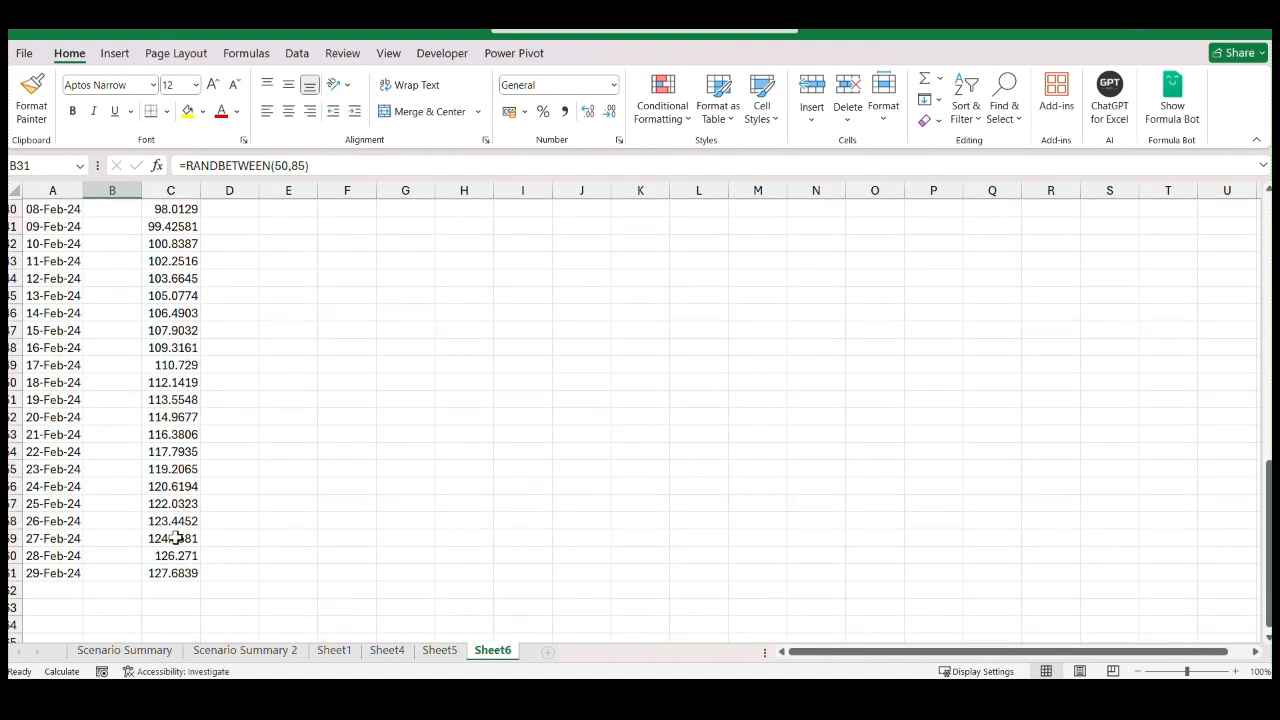
pyautogui.scroll(6, 175, 538)
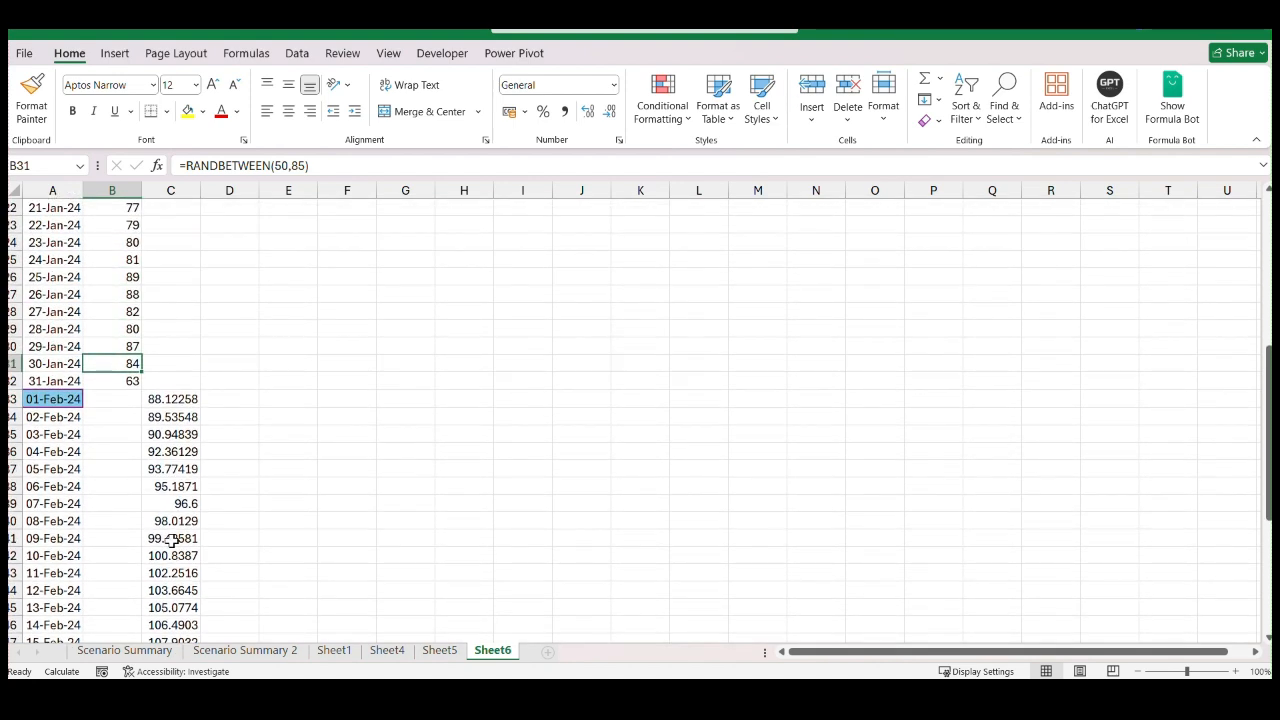
pyautogui.click(247, 399)
pyautogui.write('=')
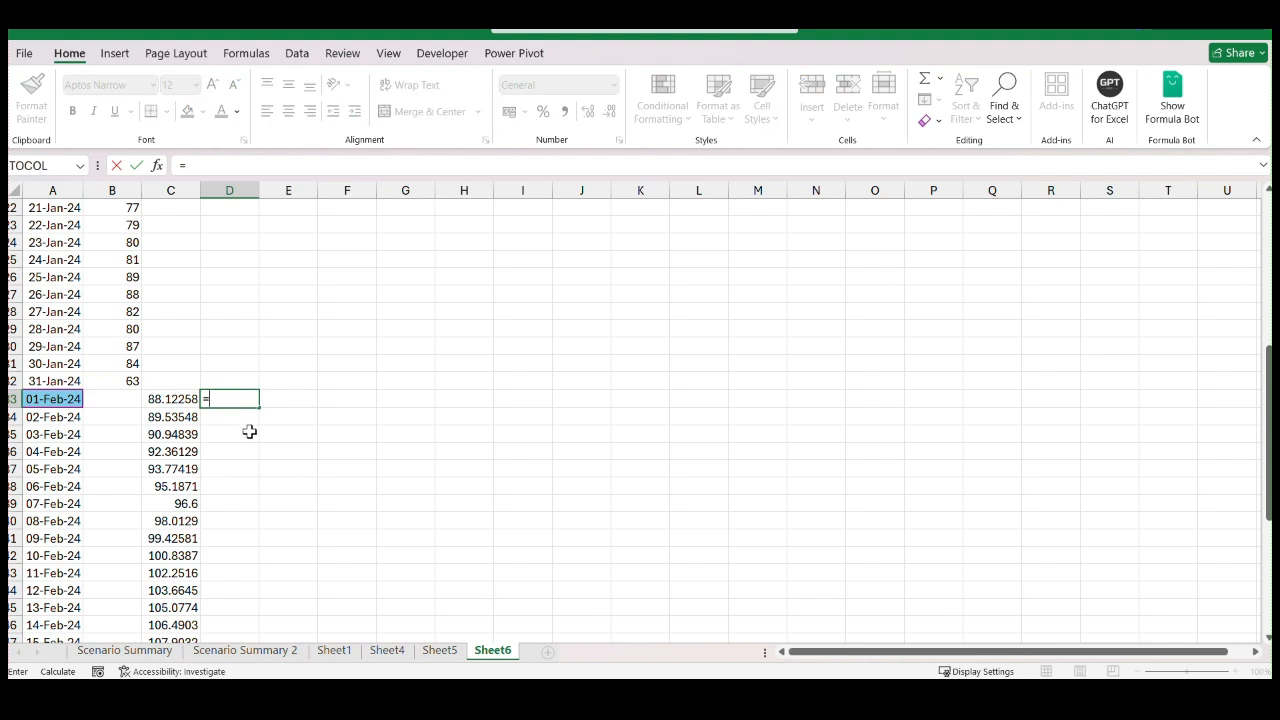
pyautogui.press('Escape')
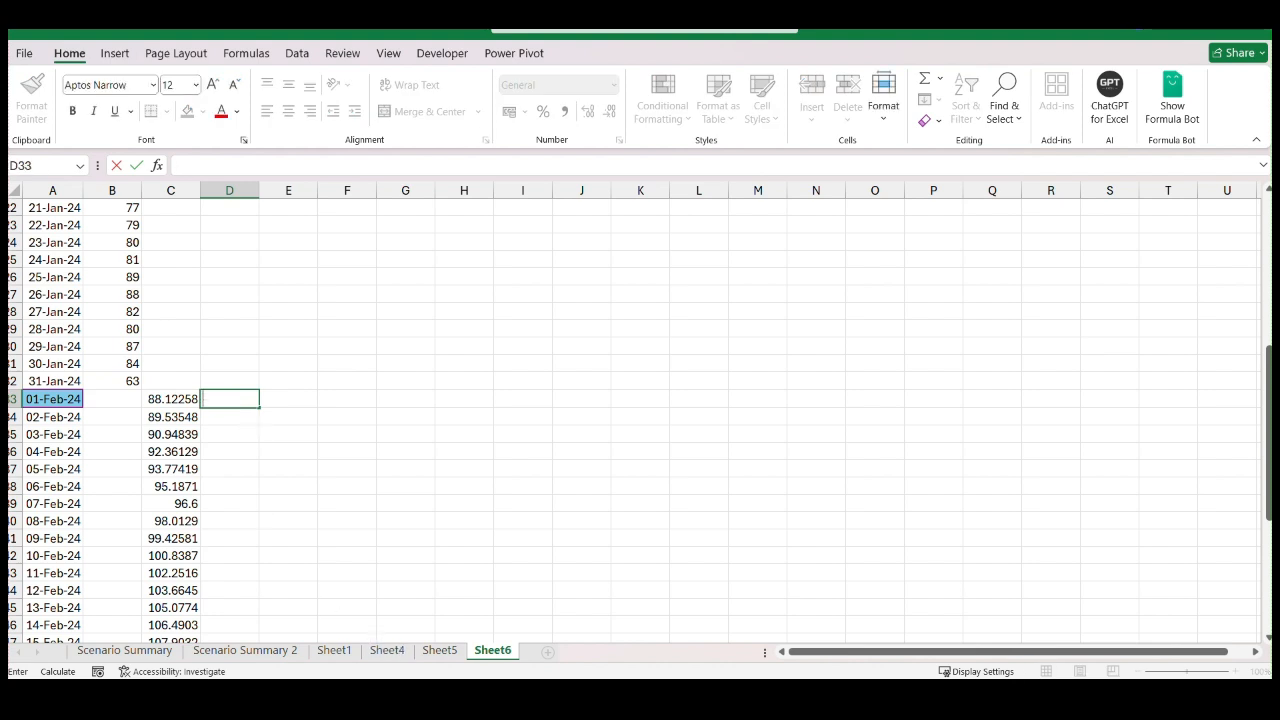
# Switch to the workbook with the Forecast sheet and examine the 01-Feb-24 forecast formulas in C33 to F33
pyautogui.moveTo(392, 700)
pyautogui.click(336, 625)
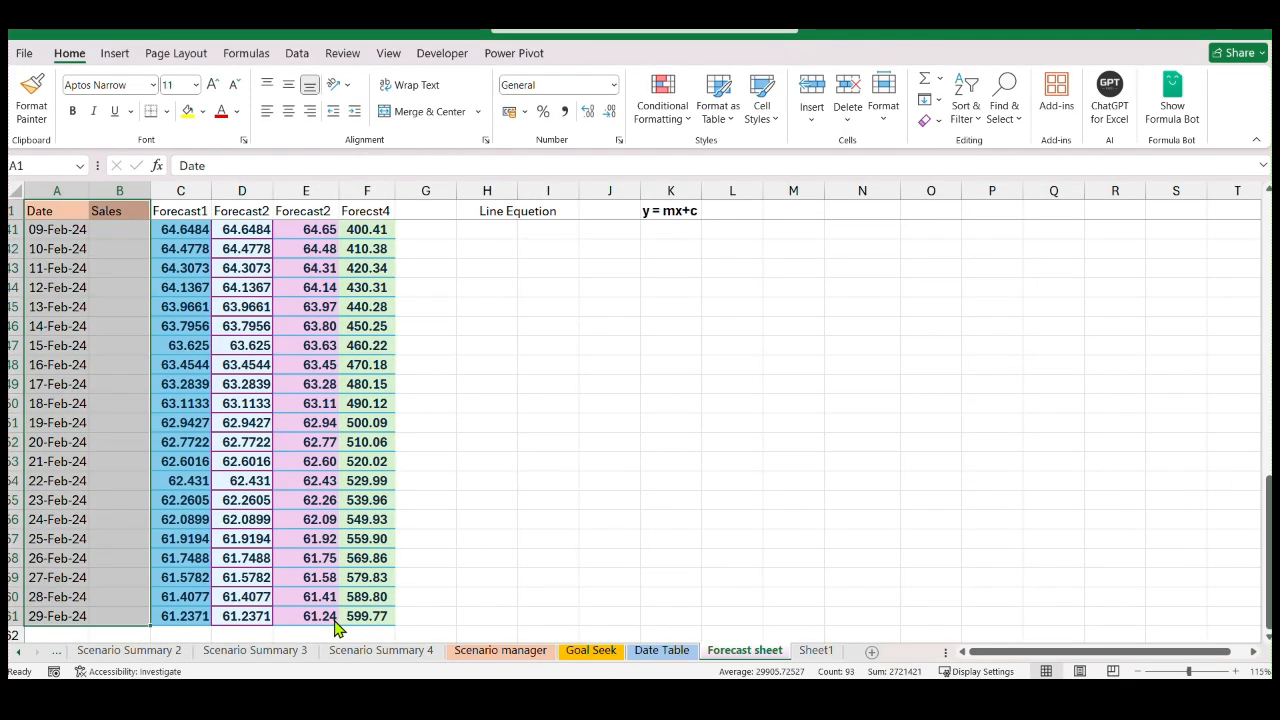
pyautogui.scroll(7, 283, 370)
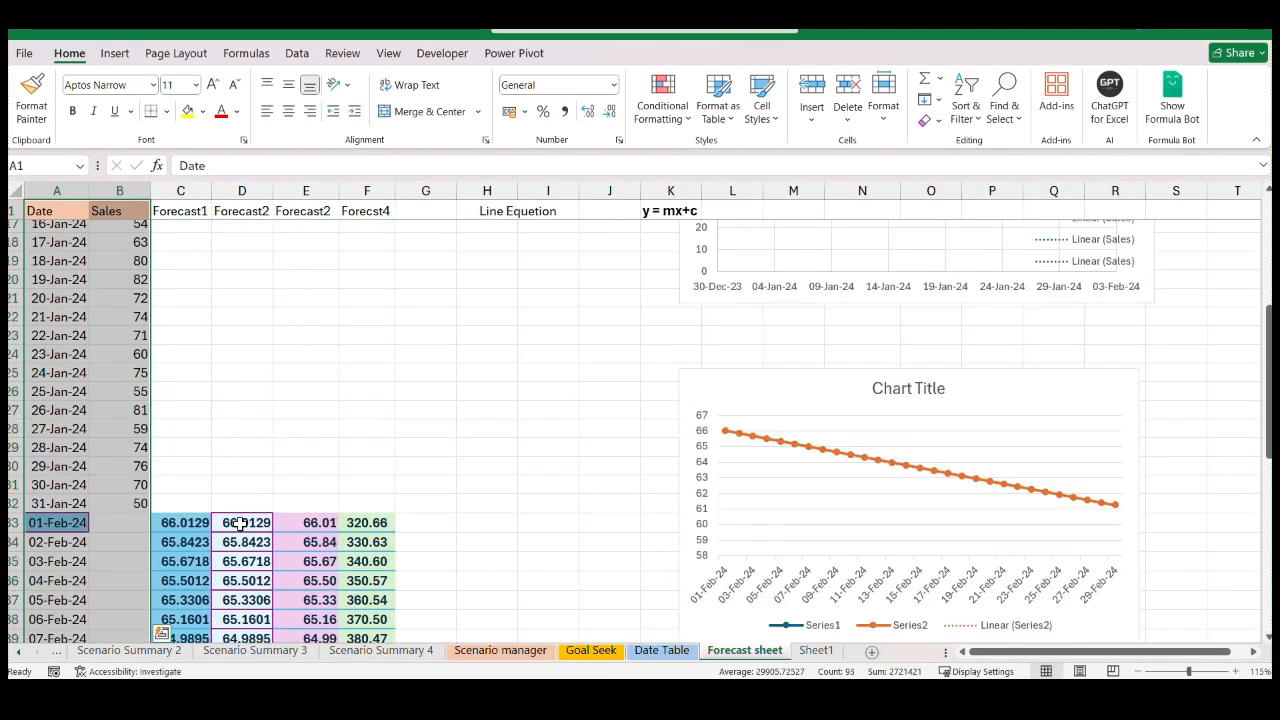
pyautogui.click(244, 523)
pyautogui.click(199, 522)
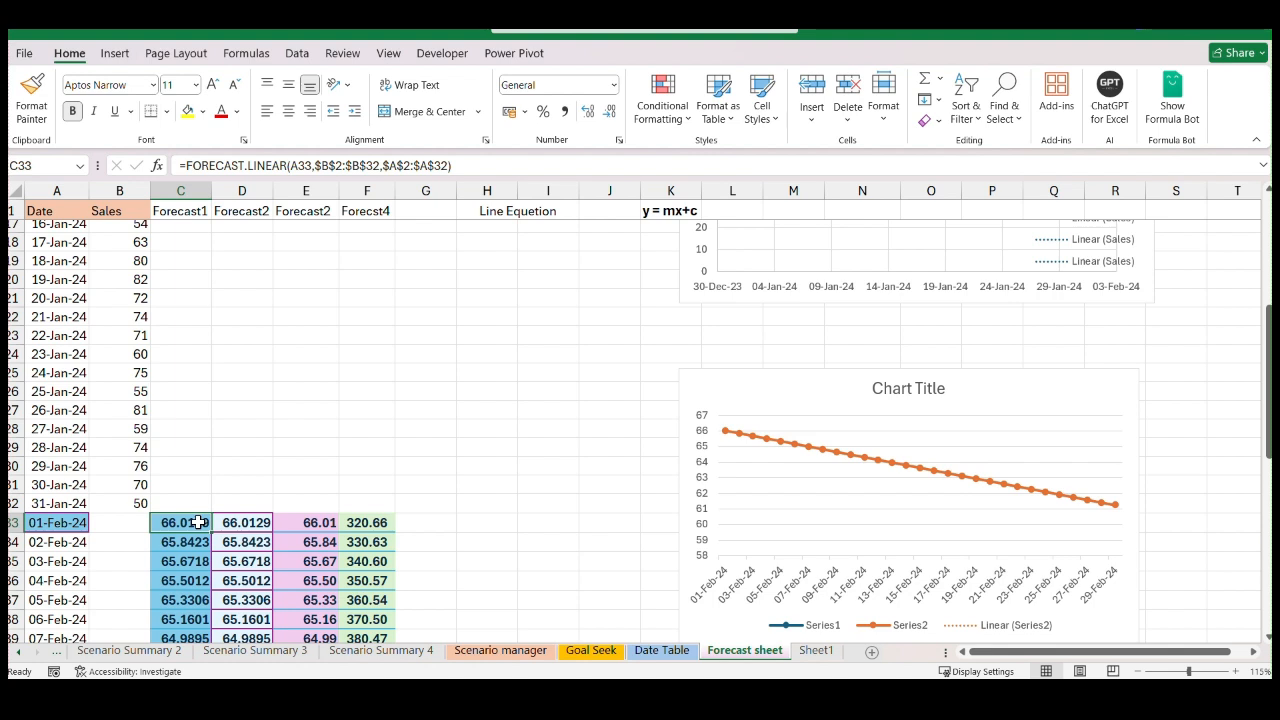
pyautogui.click(315, 525)
pyautogui.click(370, 523)
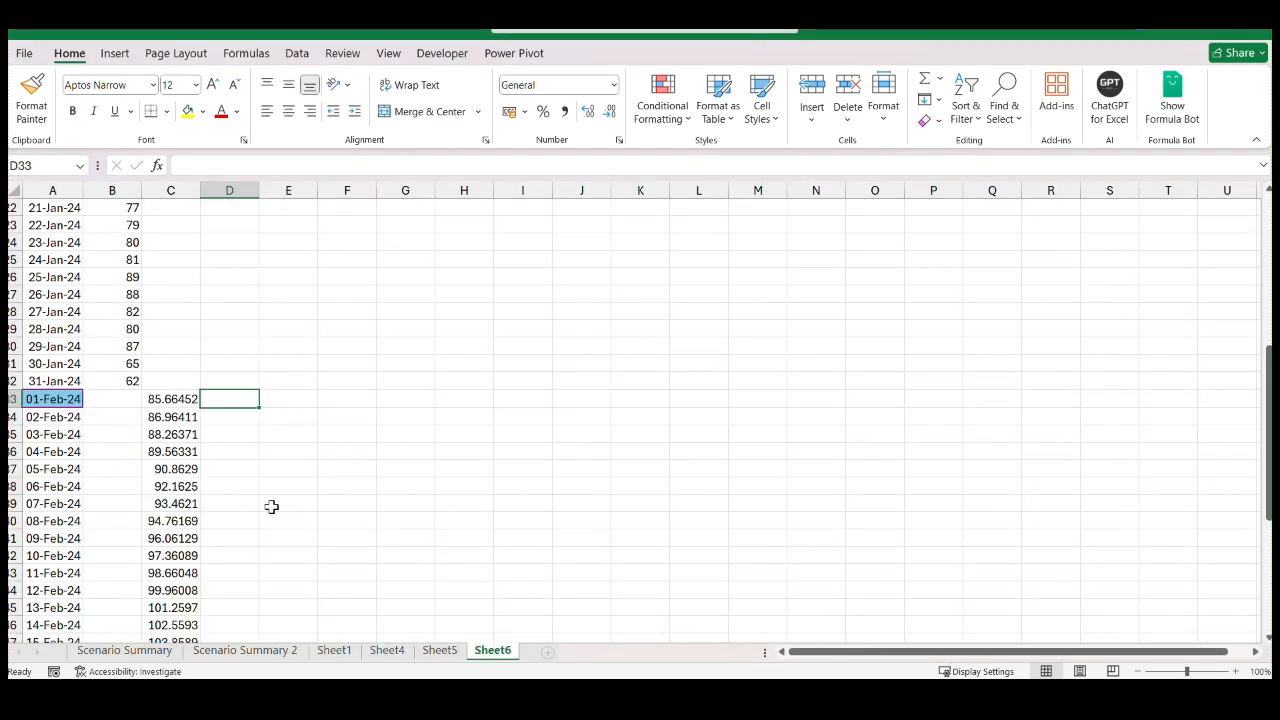
# Enter =FORECAST.LINEAR(A33:A61,B2:B32,A2:A32) in D33 to forecast the February sales from the January dates and sales
pyautogui.write('=fo')
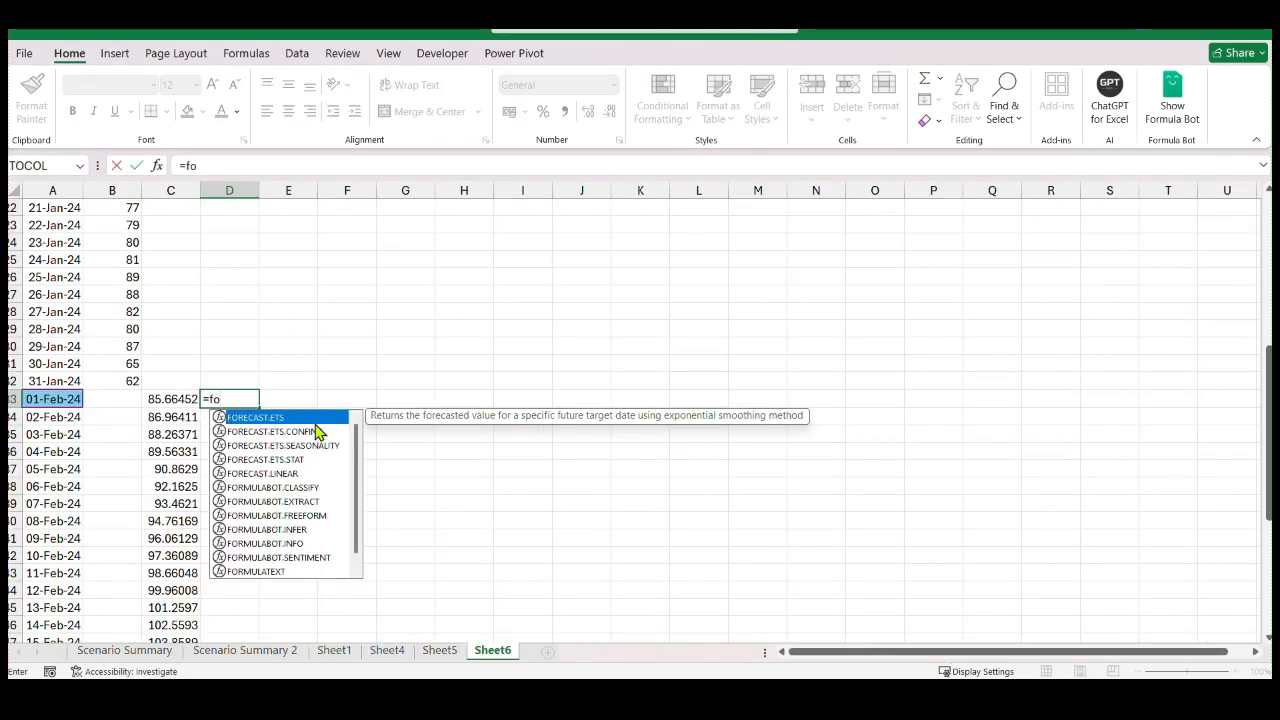
pyautogui.click(275, 476)
pyautogui.doubleClick(275, 474)
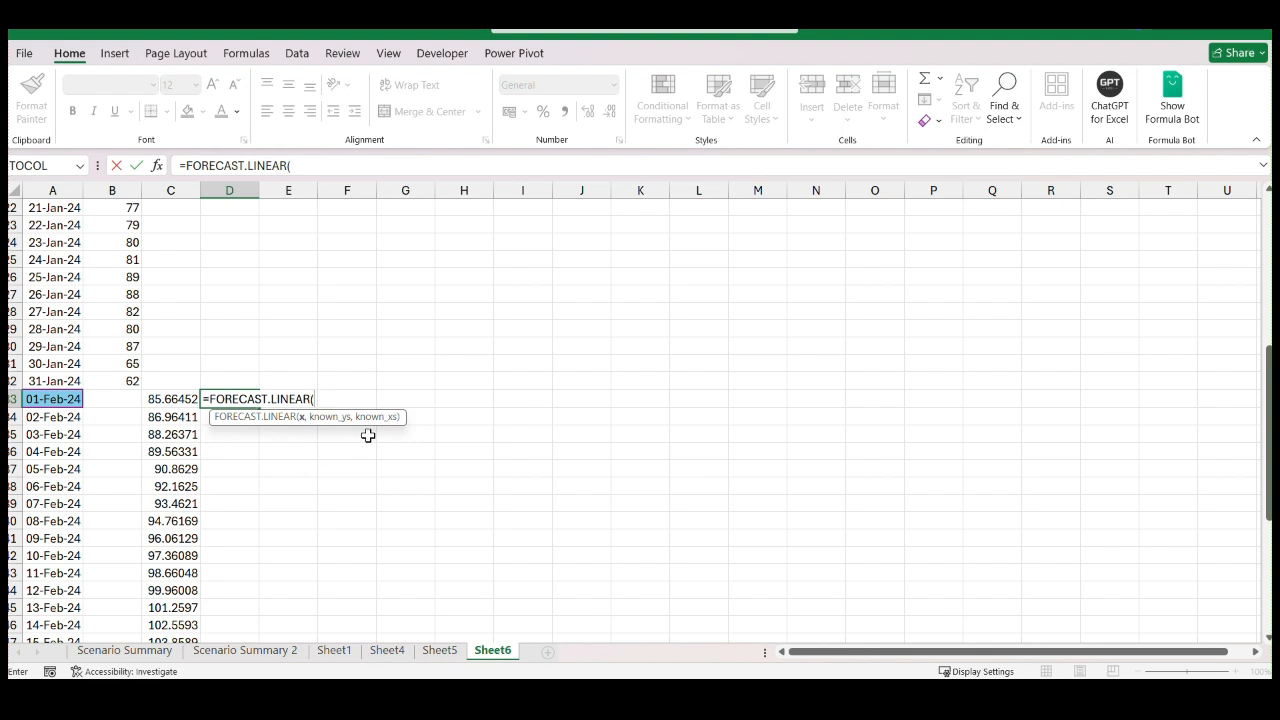
pyautogui.click(47, 399)
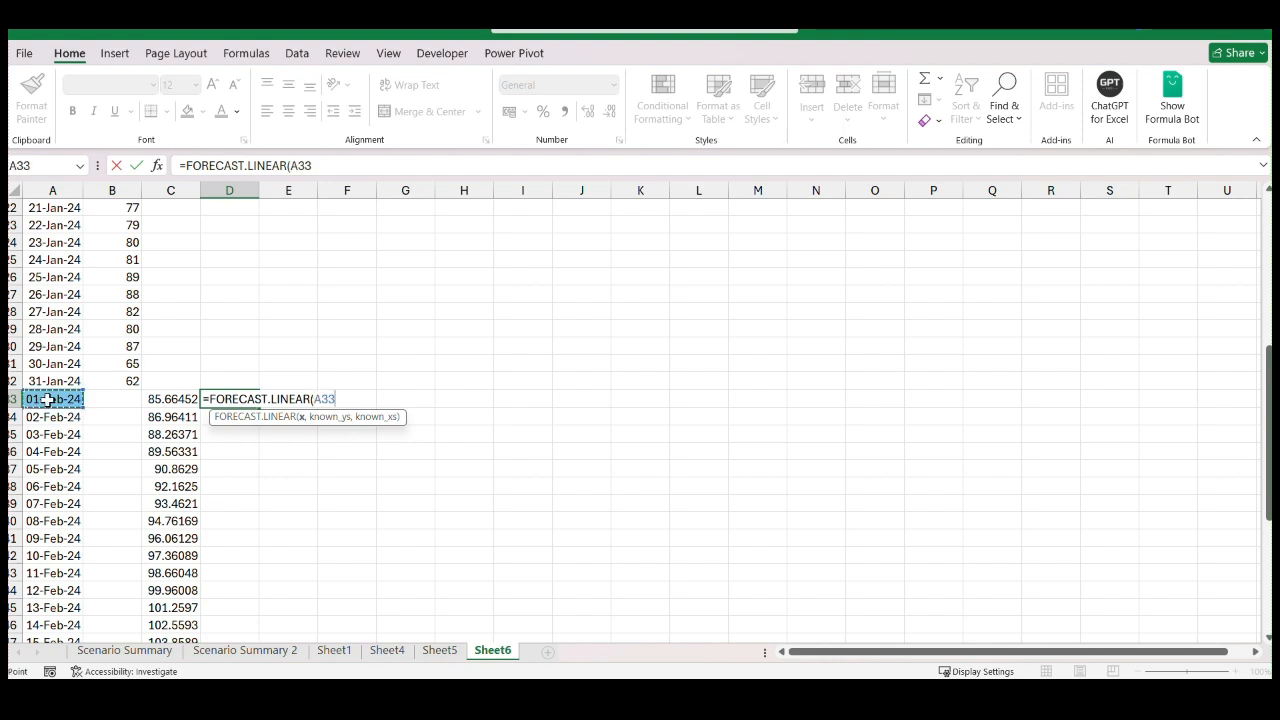
pyautogui.hotkey('ctrl', 'shift', 'Down')
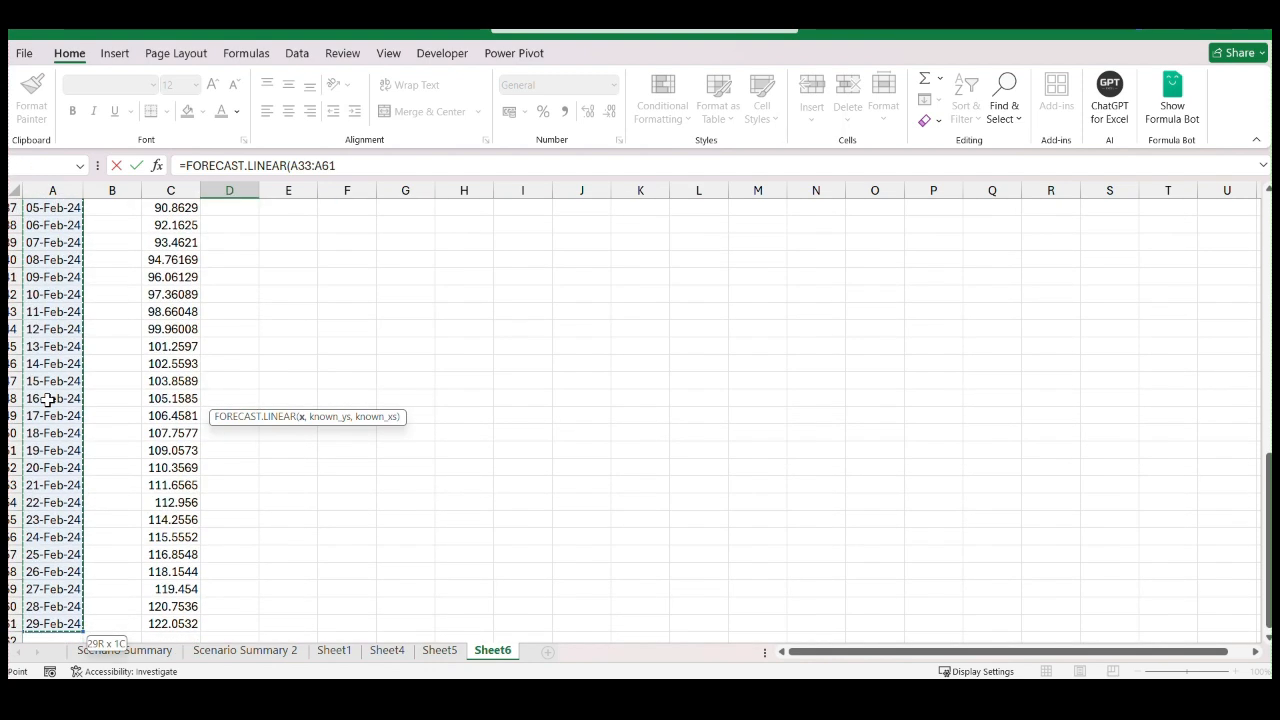
pyautogui.write(',')
pyautogui.scroll(12, 90, 420)
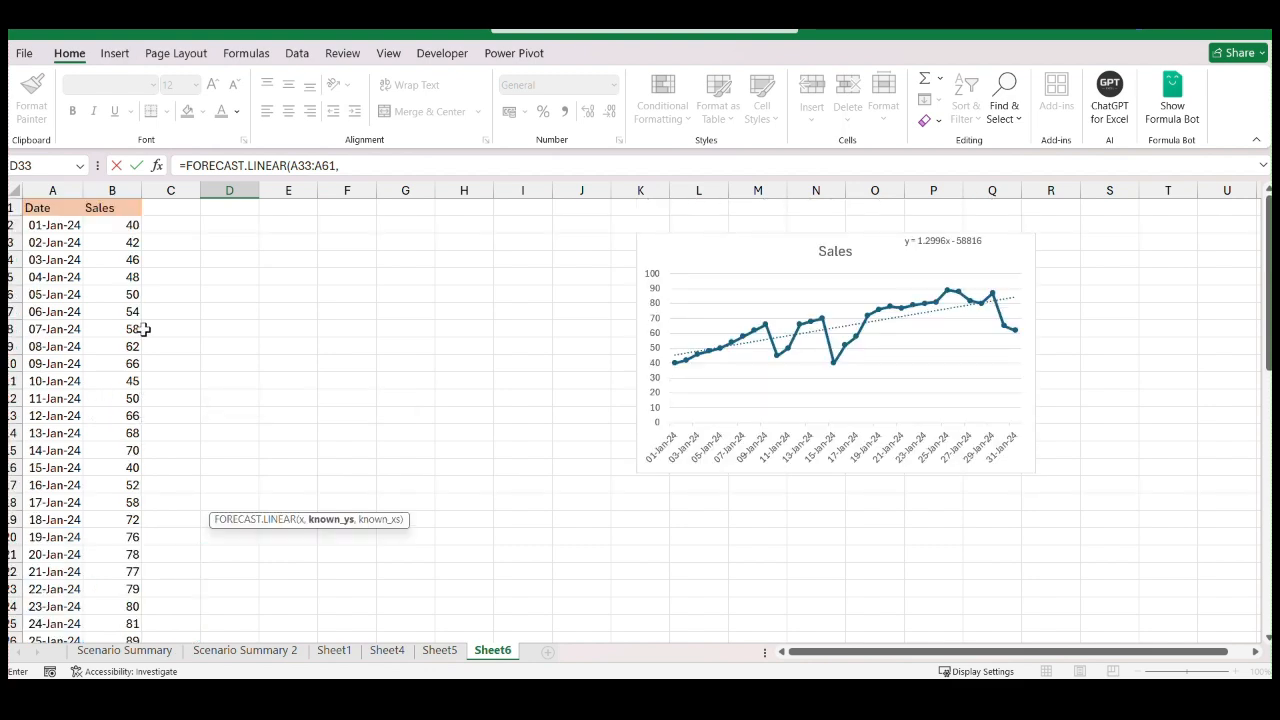
pyautogui.moveTo(130, 227); pyautogui.dragTo(104, 601)
pyautogui.write(',')
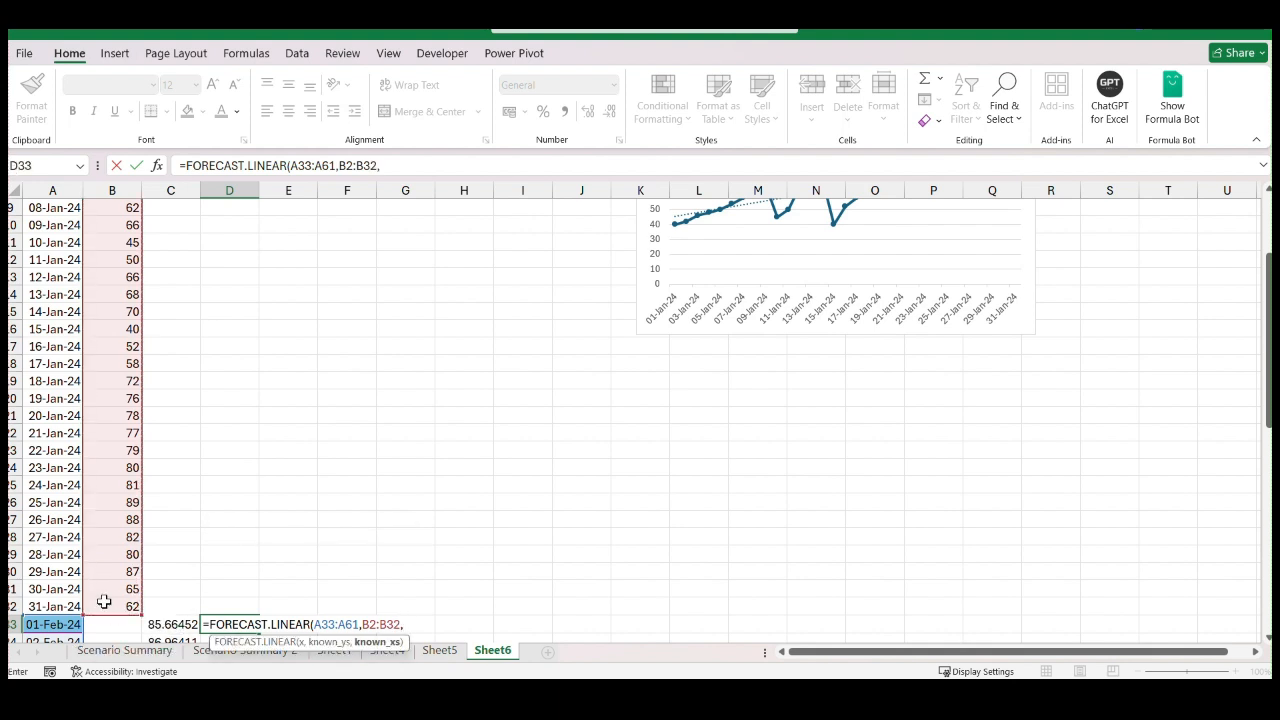
pyautogui.scroll(3, 20, 300)
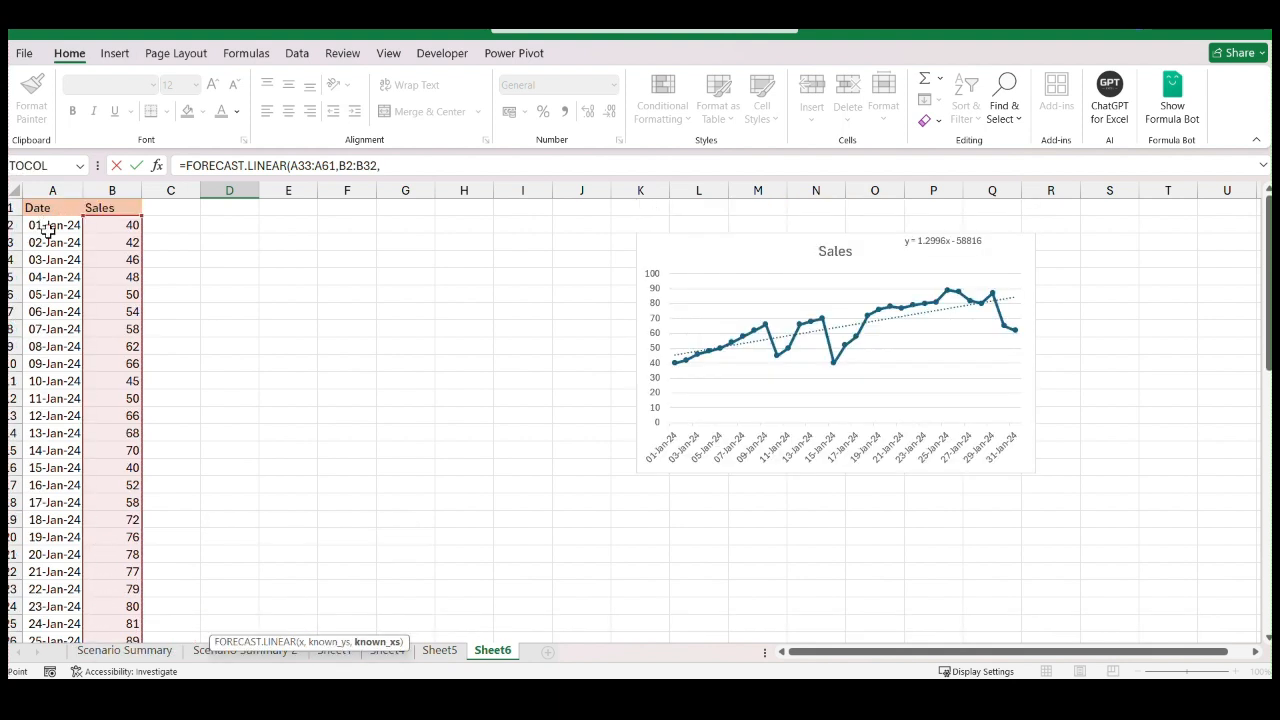
pyautogui.moveTo(48, 229)
pyautogui.mouseDown()
pyautogui.moveTo(60, 640)
pyautogui.moveTo(30, 672)
pyautogui.moveTo(45, 375)
pyautogui.moveTo(70, 210)
pyautogui.moveTo(60, 240)
pyautogui.mouseUp()
pyautogui.write(')')
pyautogui.press('Return')
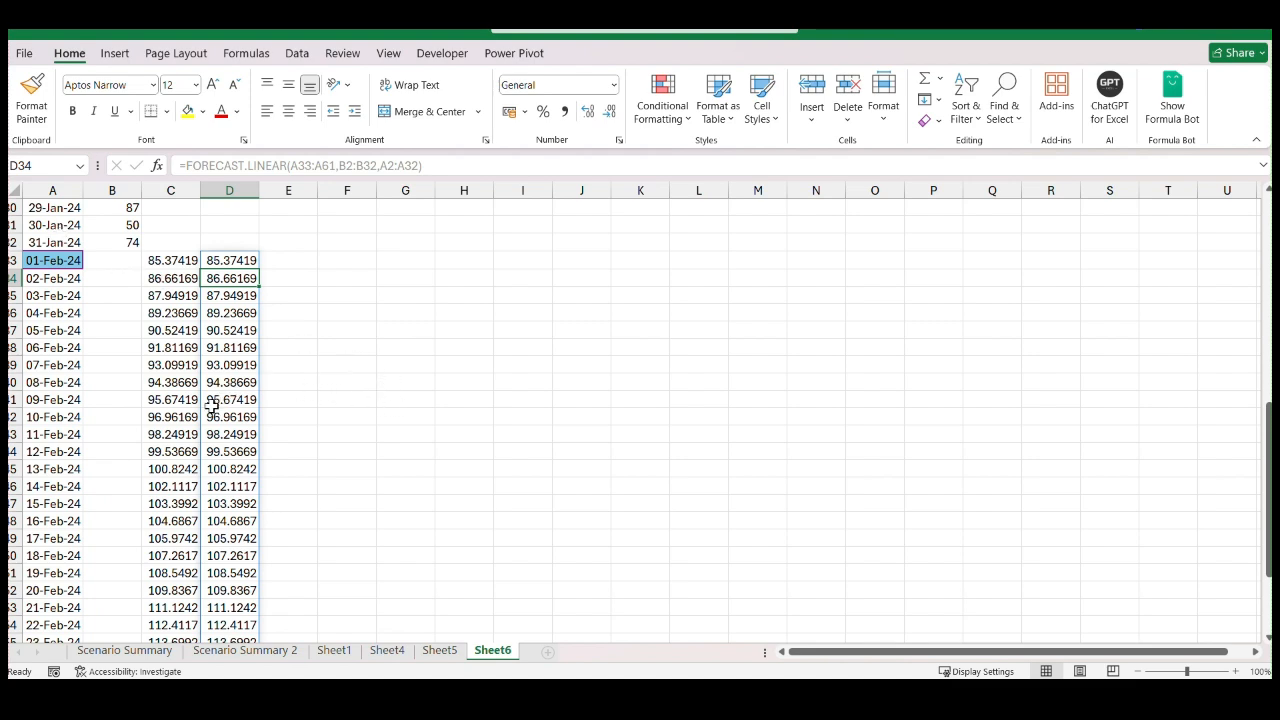
# Replace the sales for 23-Jan-24 to 26-Jan-24 in B24:B27 with 62, 66, 53 and 67
pyautogui.scroll(-4, 200, 434)
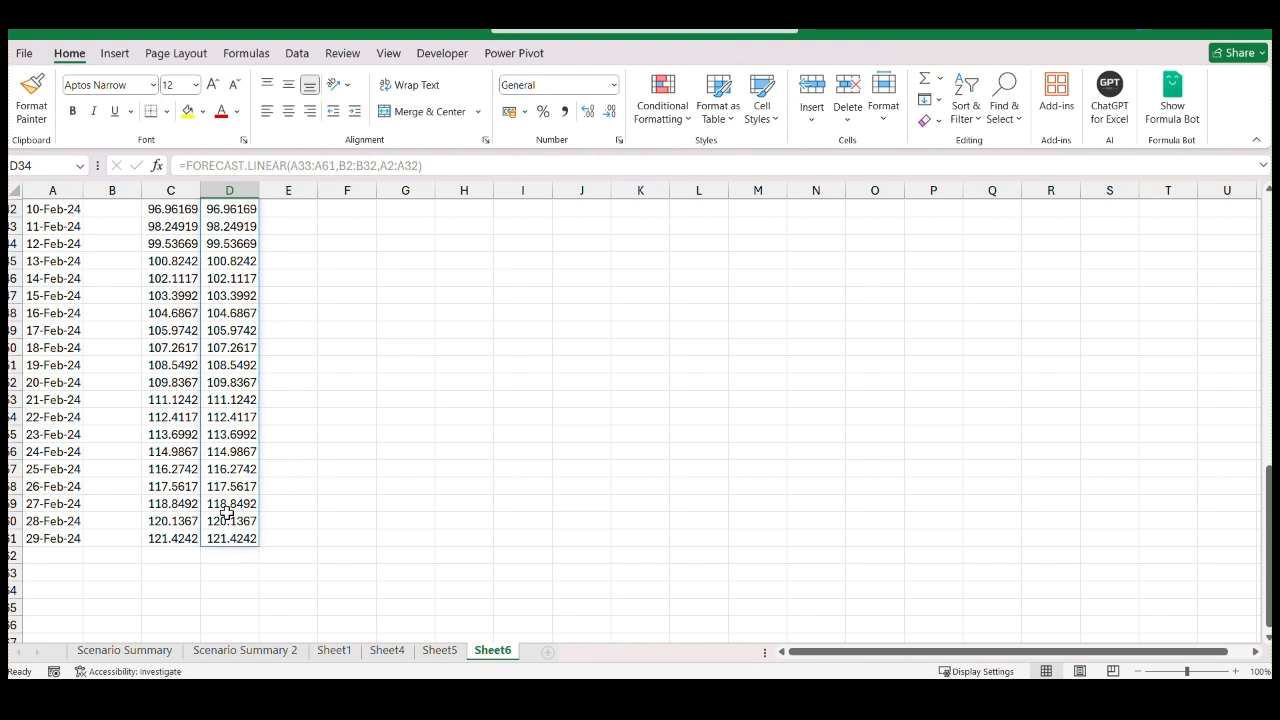
pyautogui.scroll(1, 227, 512)
pyautogui.scroll(4, 221, 512)
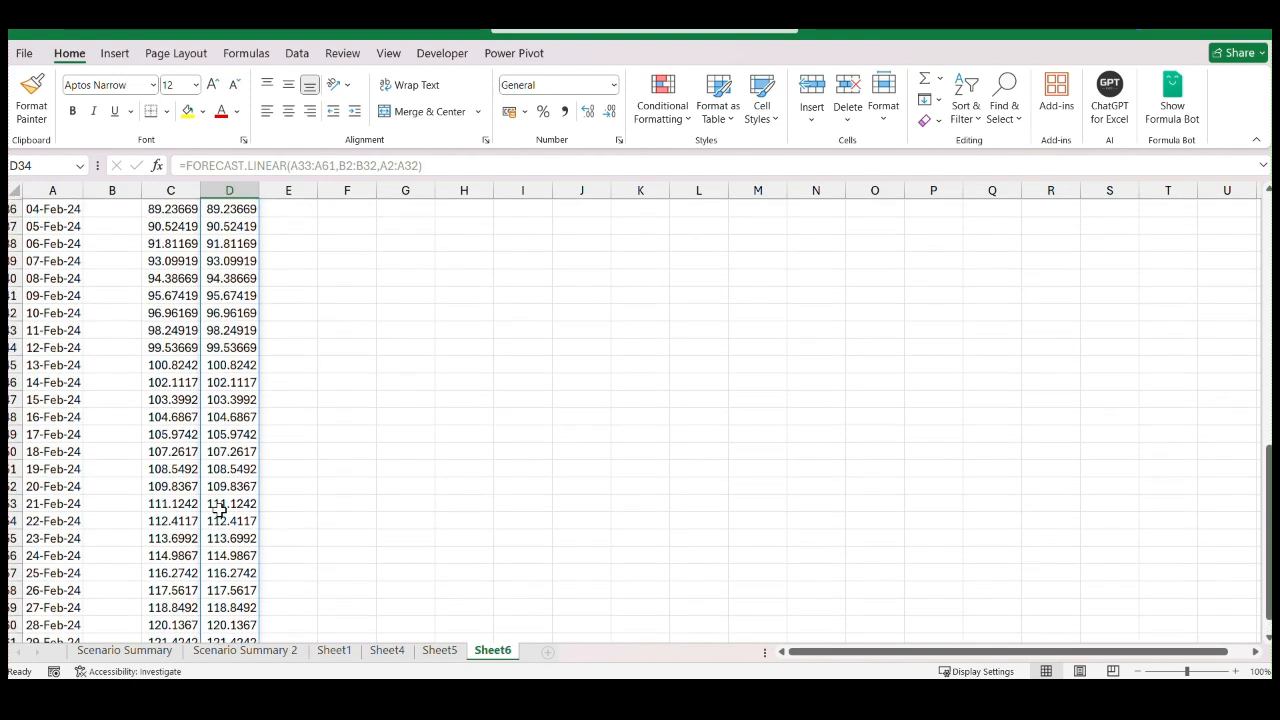
pyautogui.scroll(9, 227, 480)
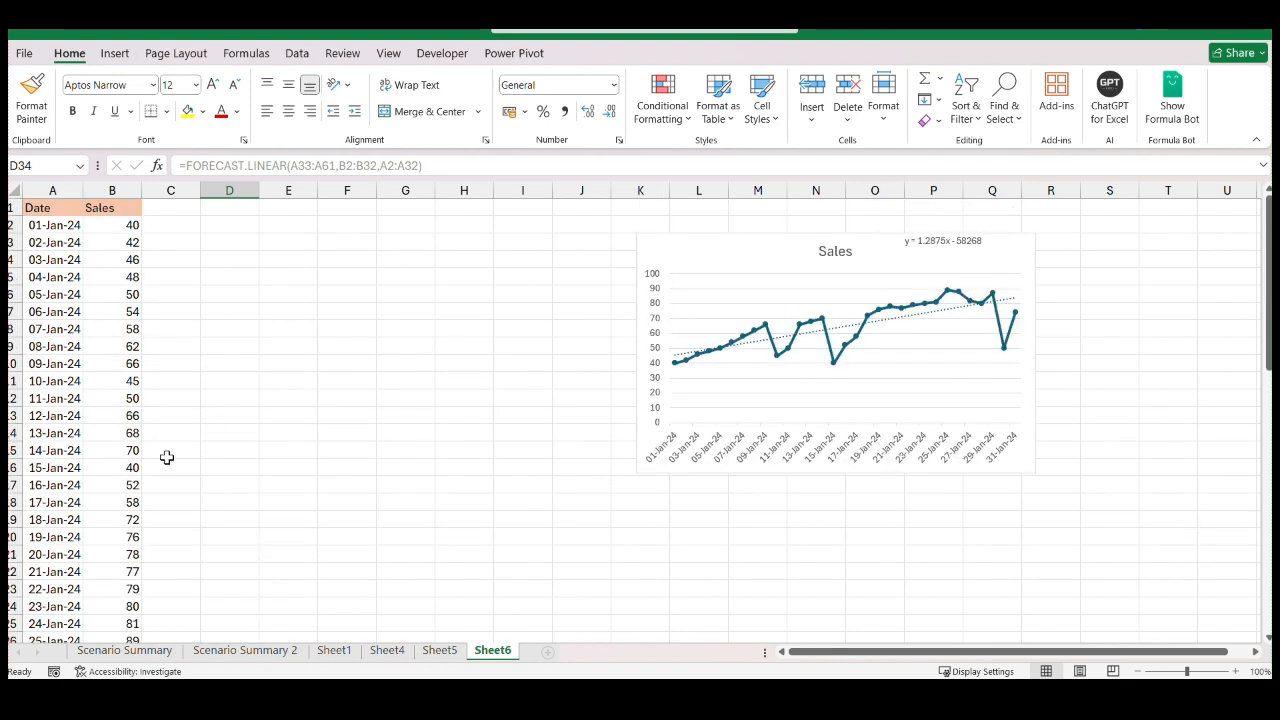
pyautogui.scroll(-4, 167, 457)
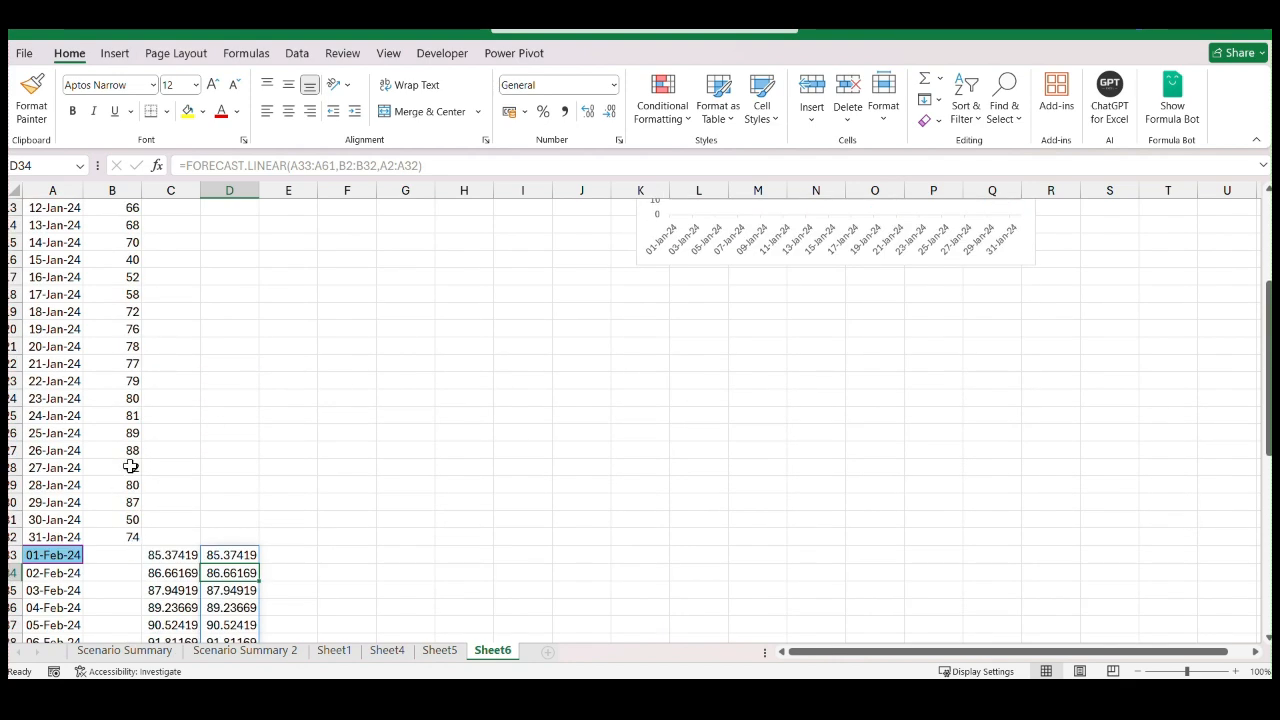
pyautogui.moveTo(131, 398); pyautogui.dragTo(130, 452)
pyautogui.click(134, 398)
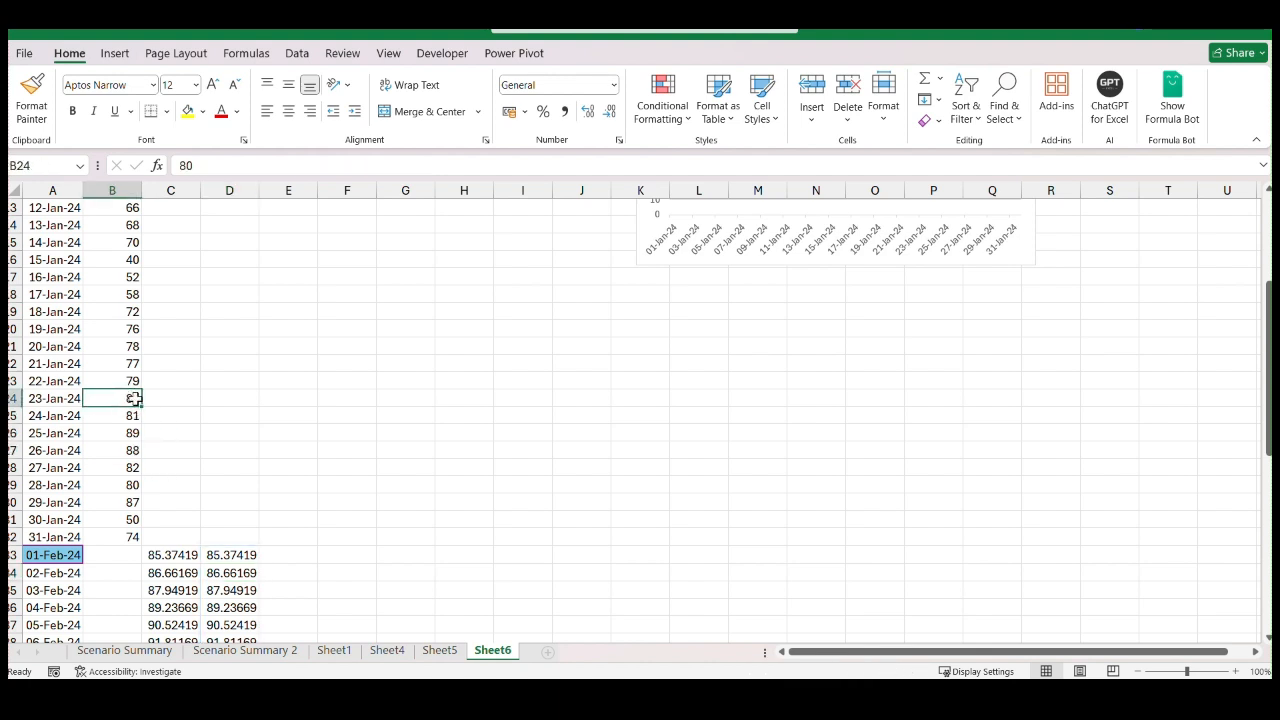
pyautogui.write('62')
pyautogui.press('Return')
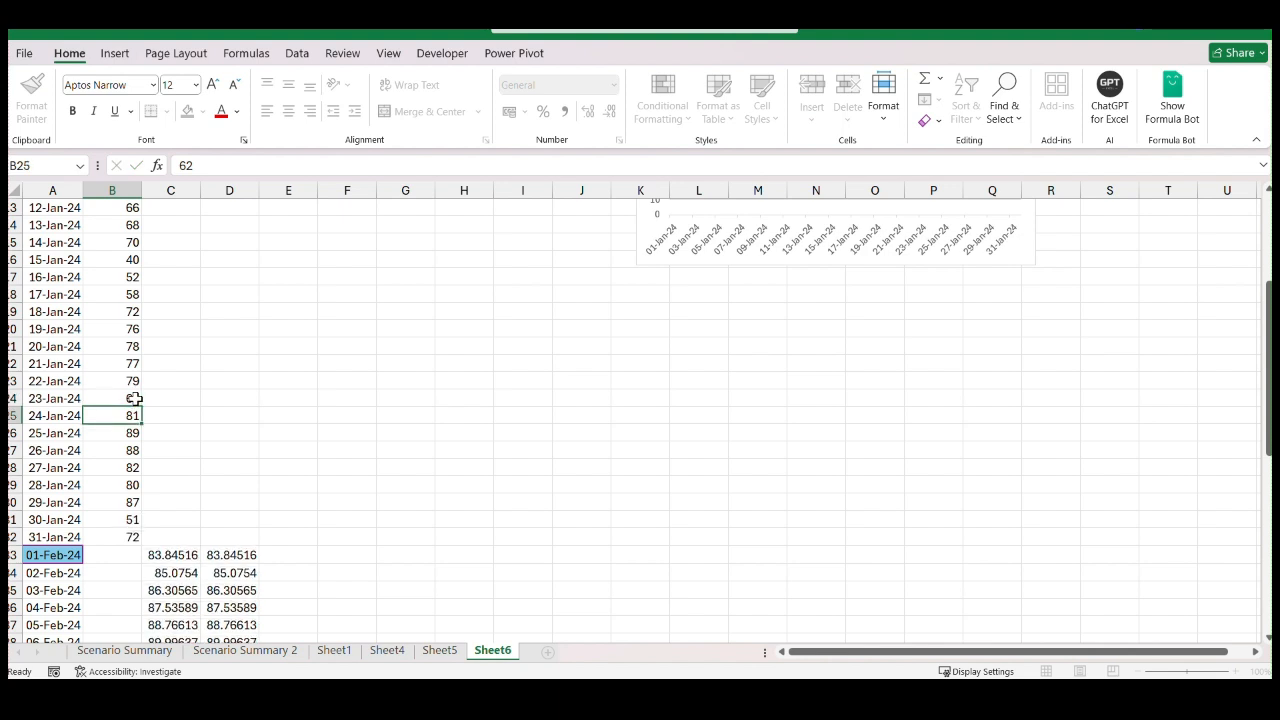
pyautogui.write('66')
pyautogui.press('Return')
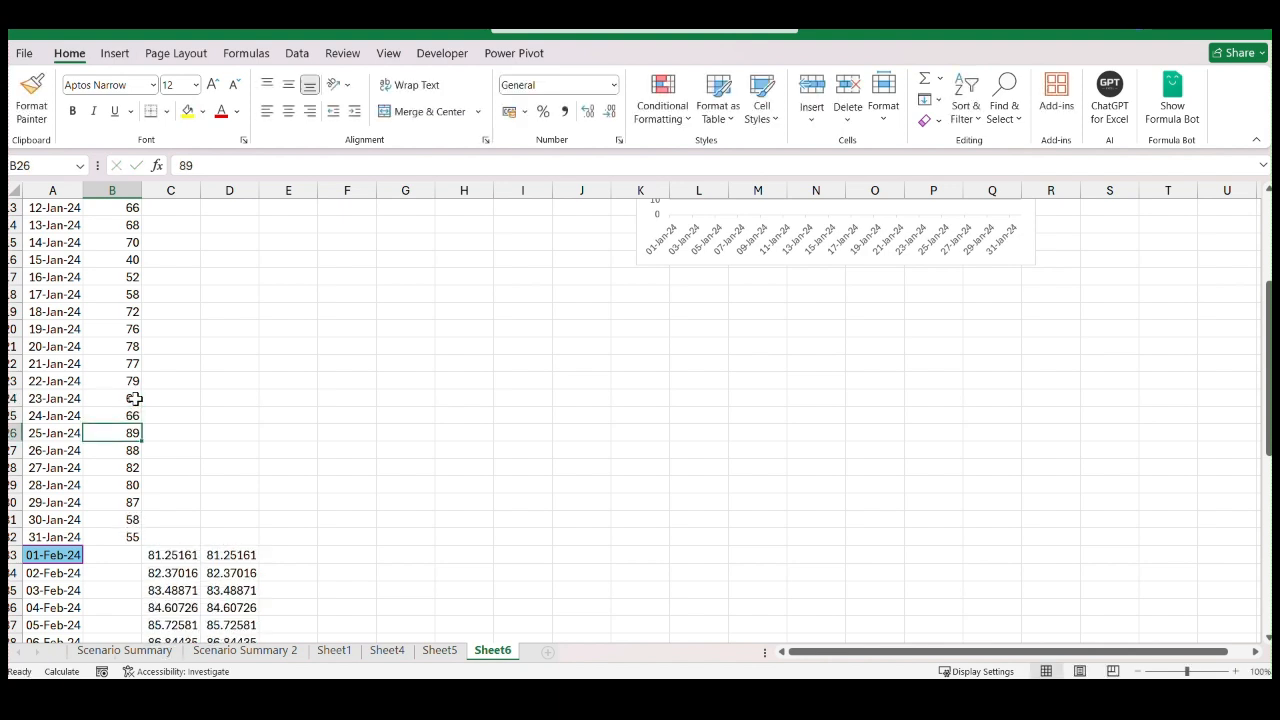
pyautogui.write('53')
pyautogui.press('Return')
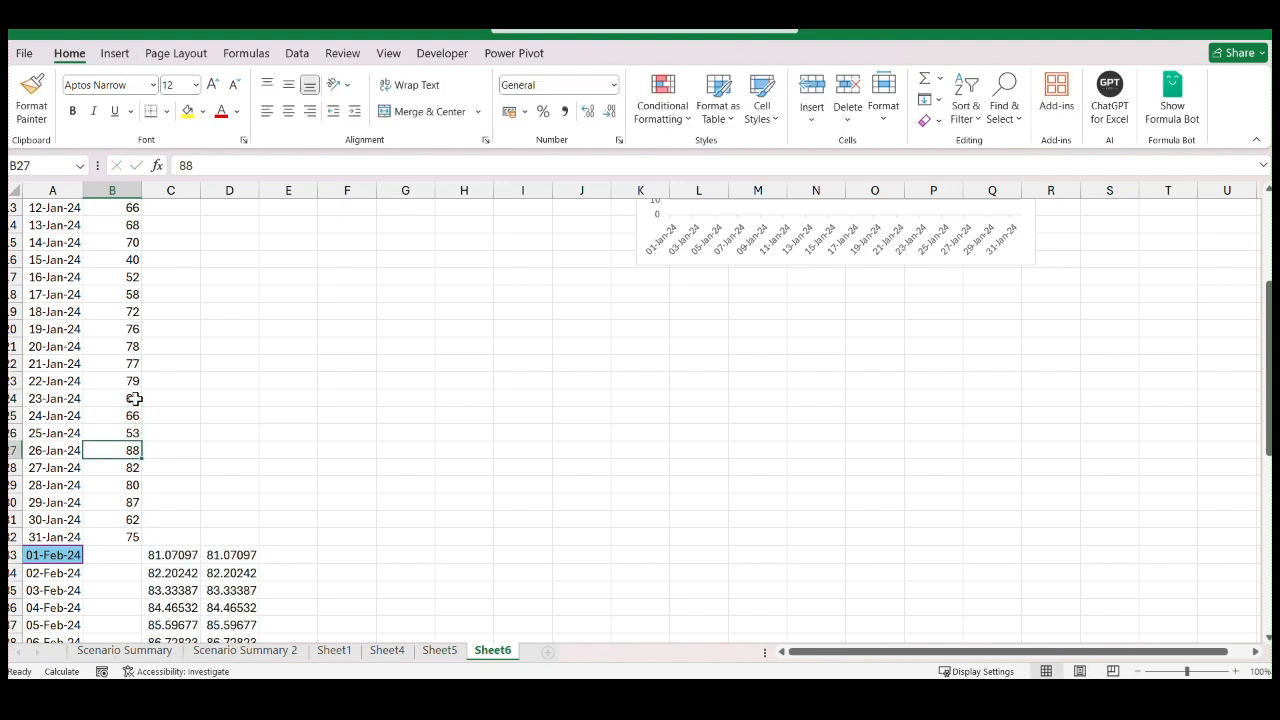
pyautogui.write('67')
pyautogui.press('Return')
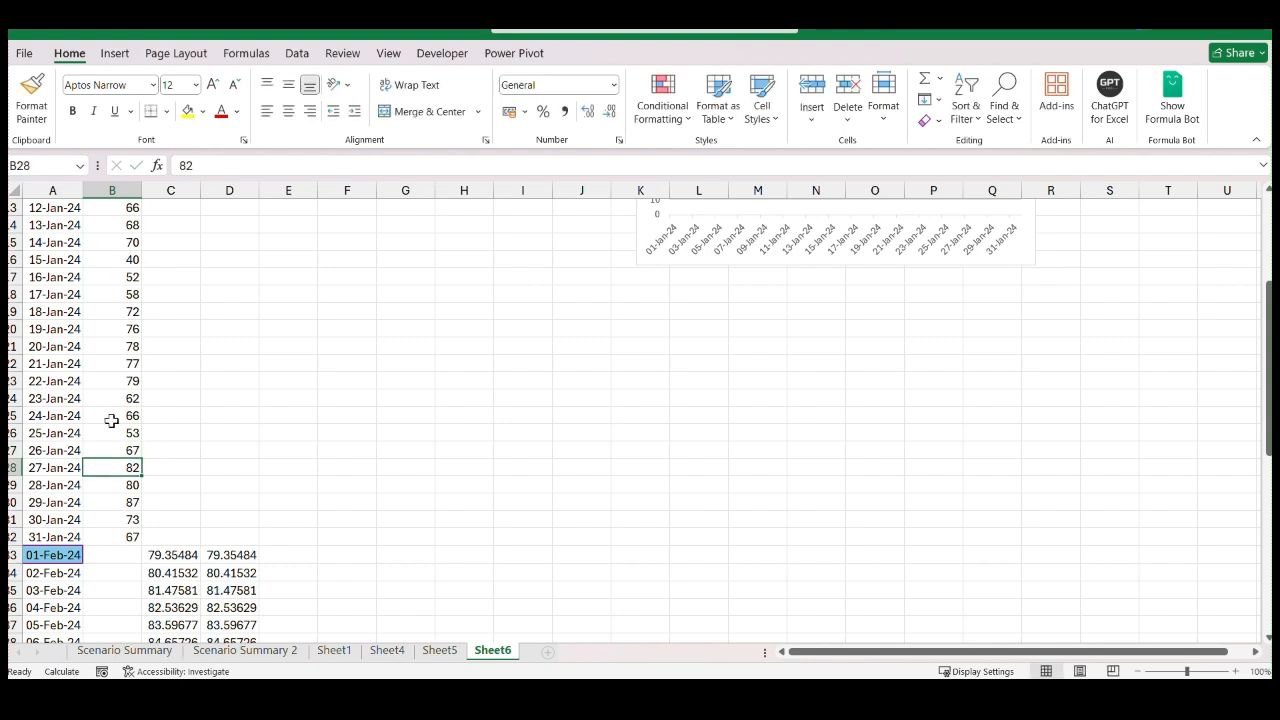
# Review the Sales chart's trendline and compare the February forecasts in columns C and D down to 29-Feb-24
pyautogui.scroll(3, 608, 412)
pyautogui.click(491, 404)
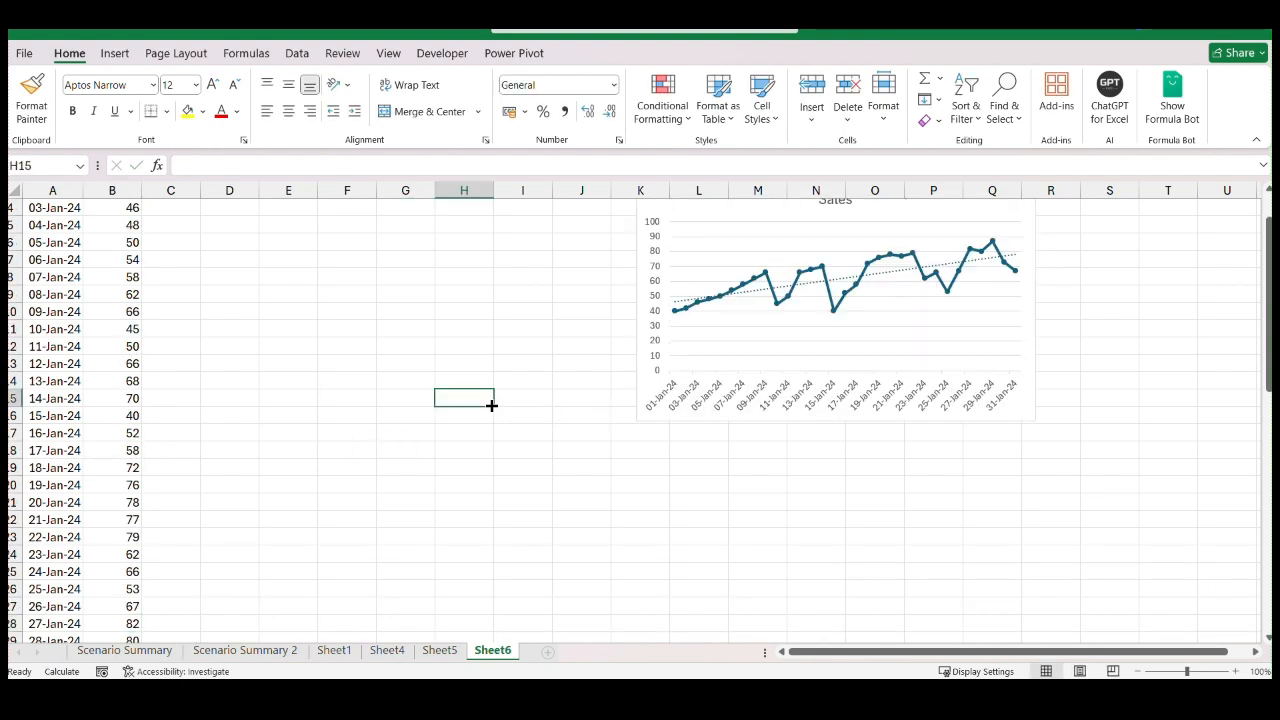
pyautogui.scroll(-12, 491, 404)
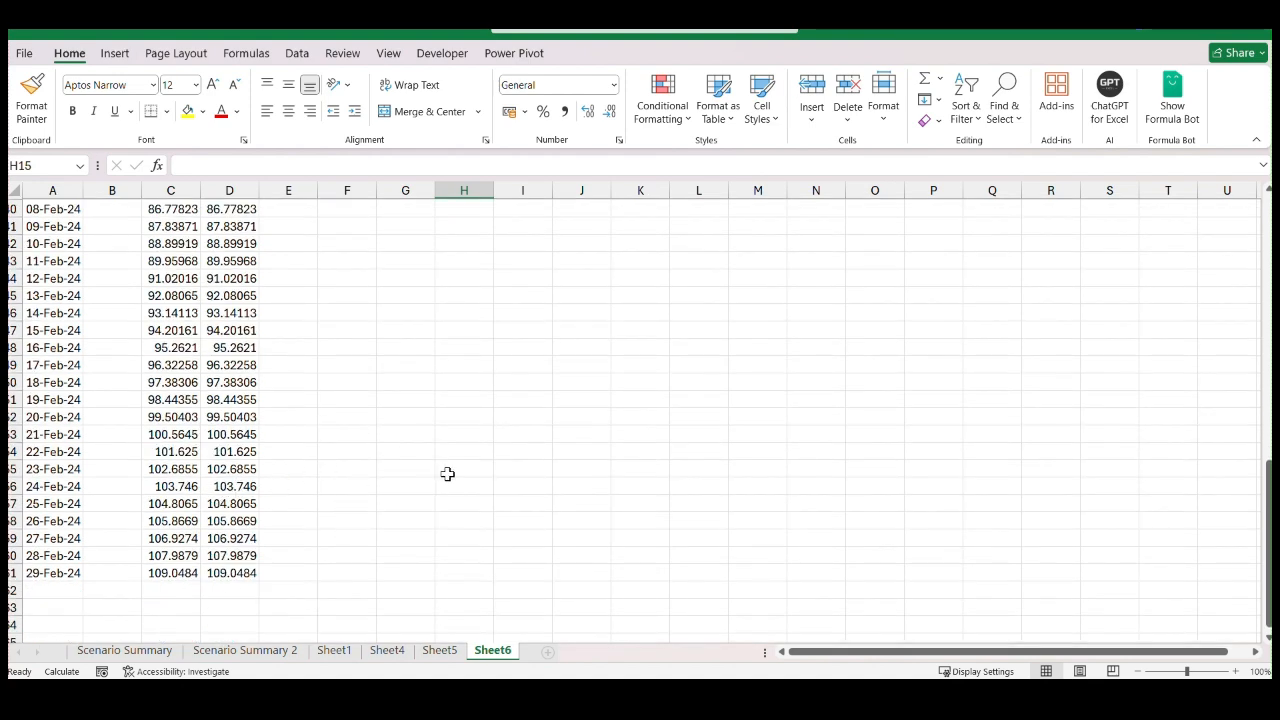
pyautogui.scroll(11, 386, 486)
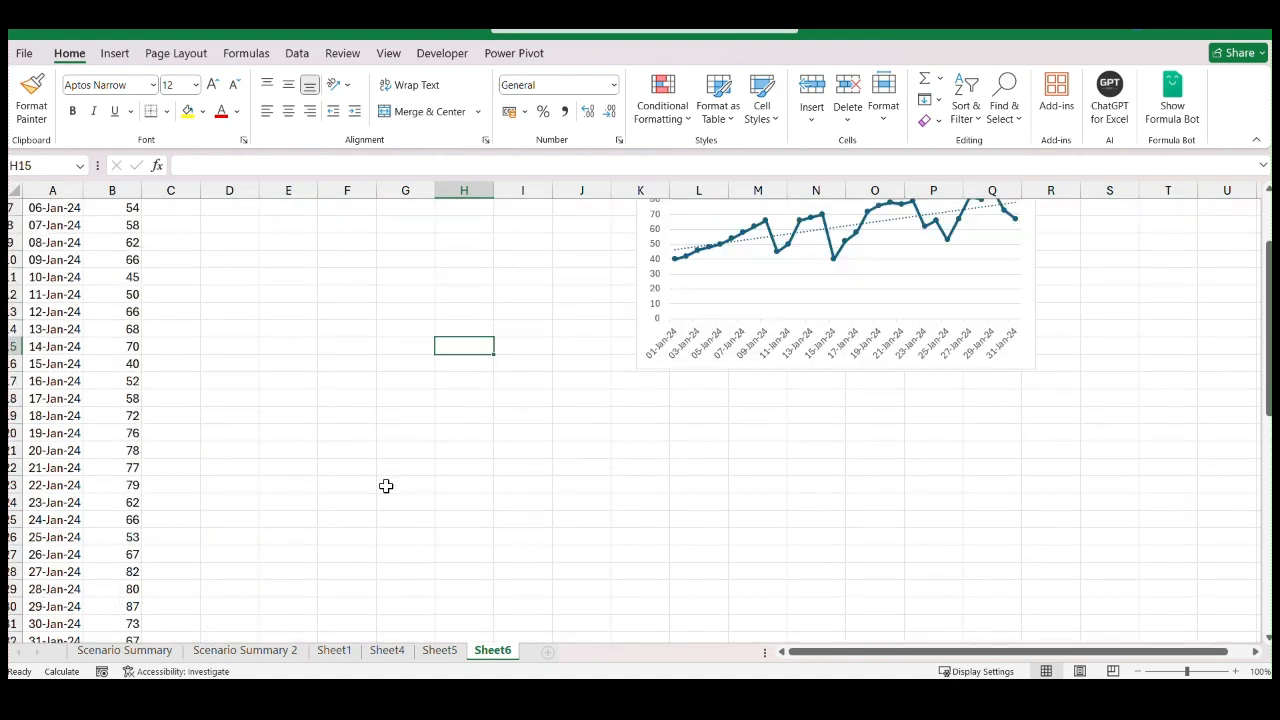
pyautogui.scroll(2, 376, 490)
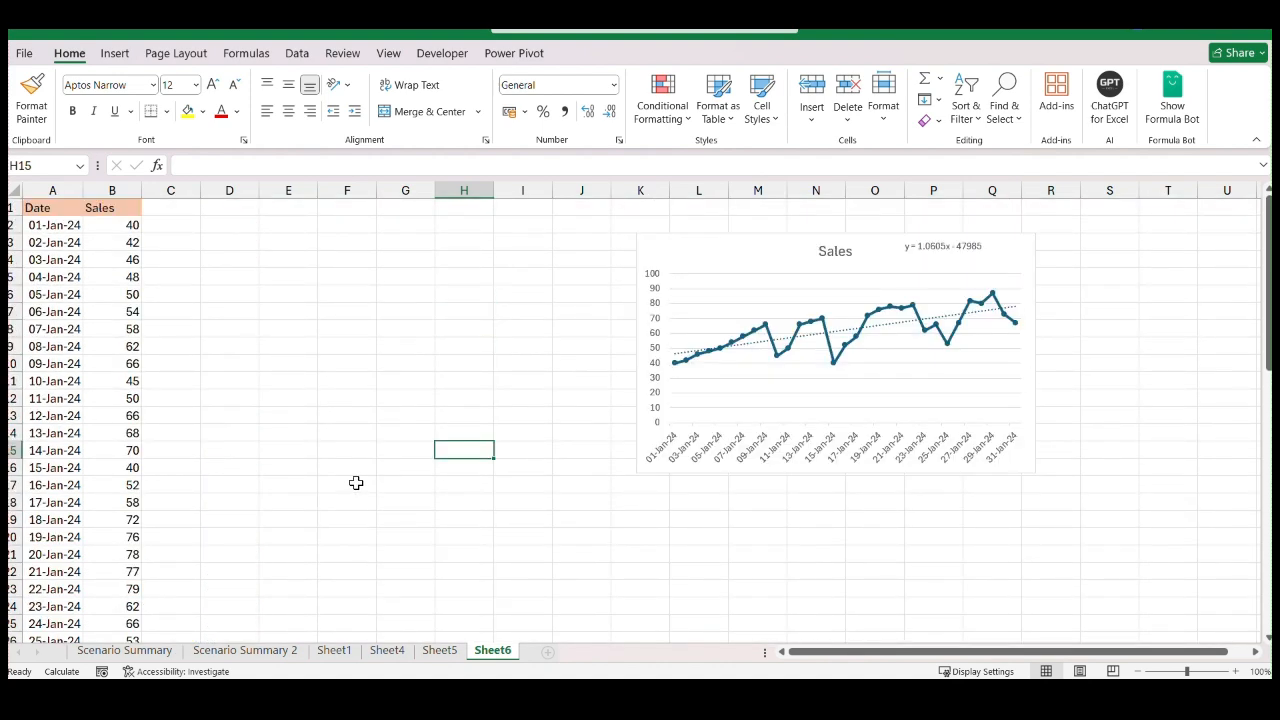